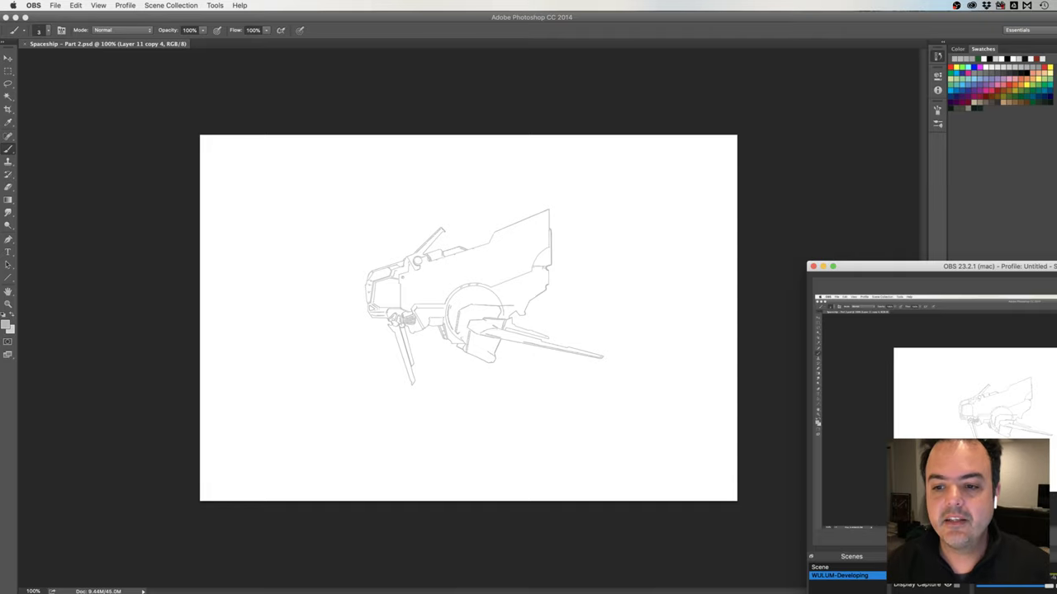
# Minimize the OBS preview window and bring Photoshop with Spaceship – Part 2.psd to the front
pyautogui.click(823, 266)
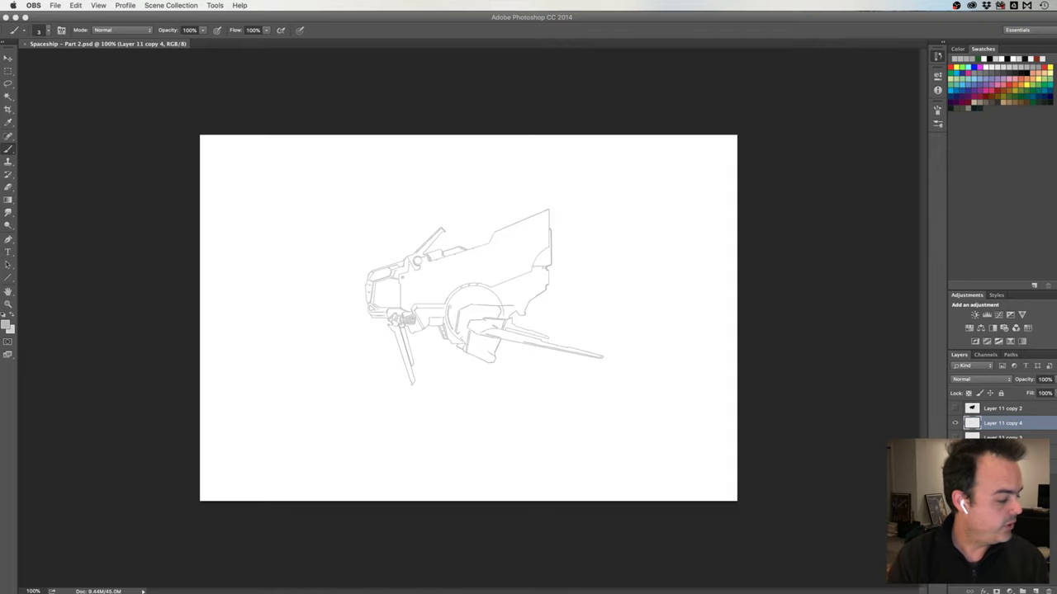
pyautogui.press('super+Tab')
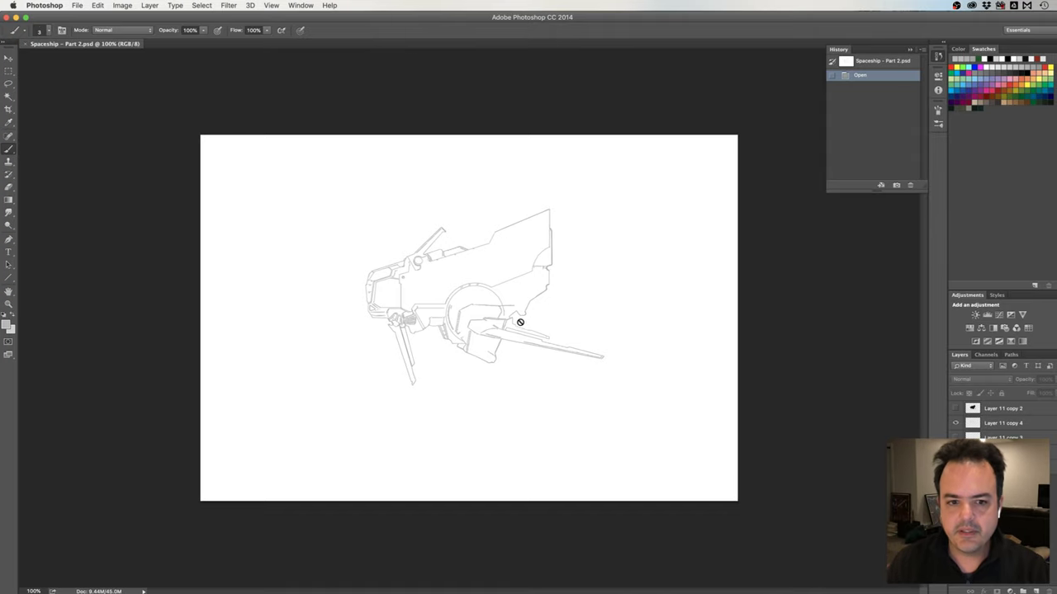
# Select Layer 11 copy 4 and zoom in close on the circular hatch
pyautogui.press('super+space')
pyautogui.moveTo(501, 318); pyautogui.dragTo(495, 313)
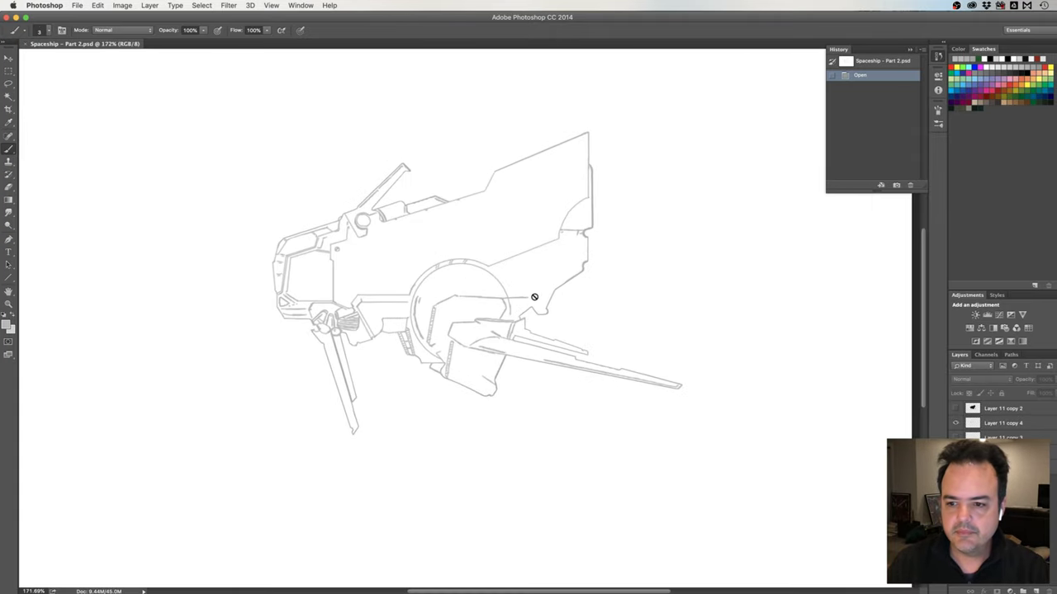
pyautogui.click(1003, 423)
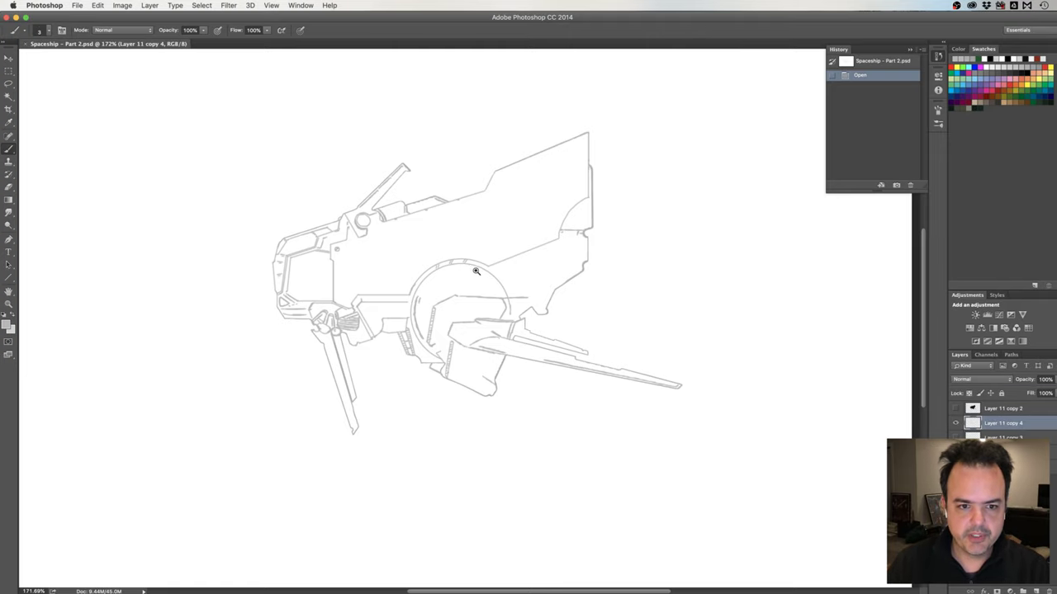
pyautogui.moveTo(473, 273); pyautogui.dragTo(505, 271)
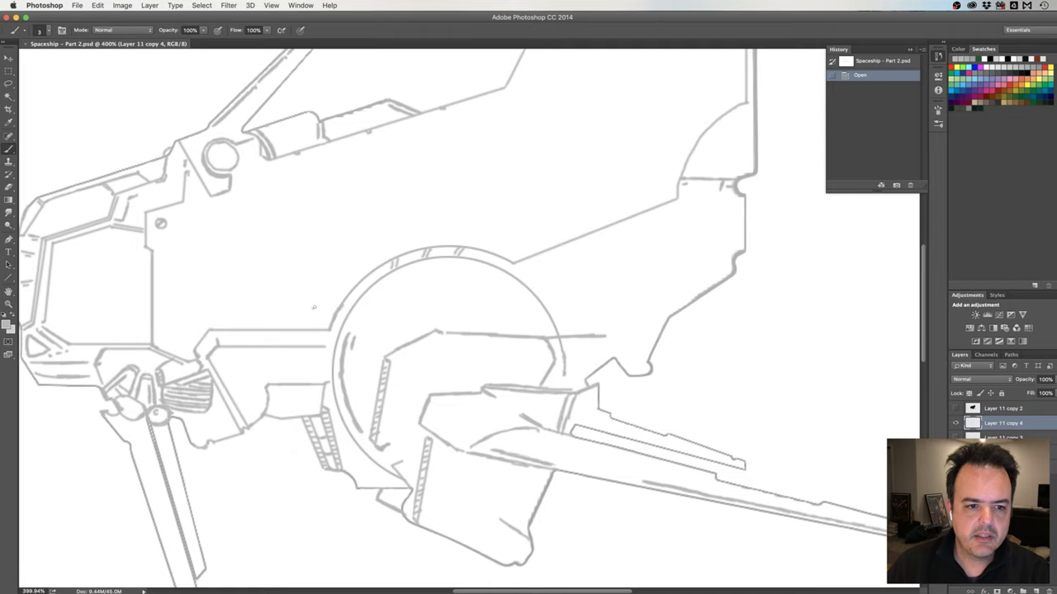
# Sketch a broken arc of short grey strokes above the circular hatch, extending rightward
pyautogui.moveTo(315, 308); pyautogui.dragTo(339, 276)
pyautogui.moveTo(325, 290); pyautogui.dragTo(384, 237)
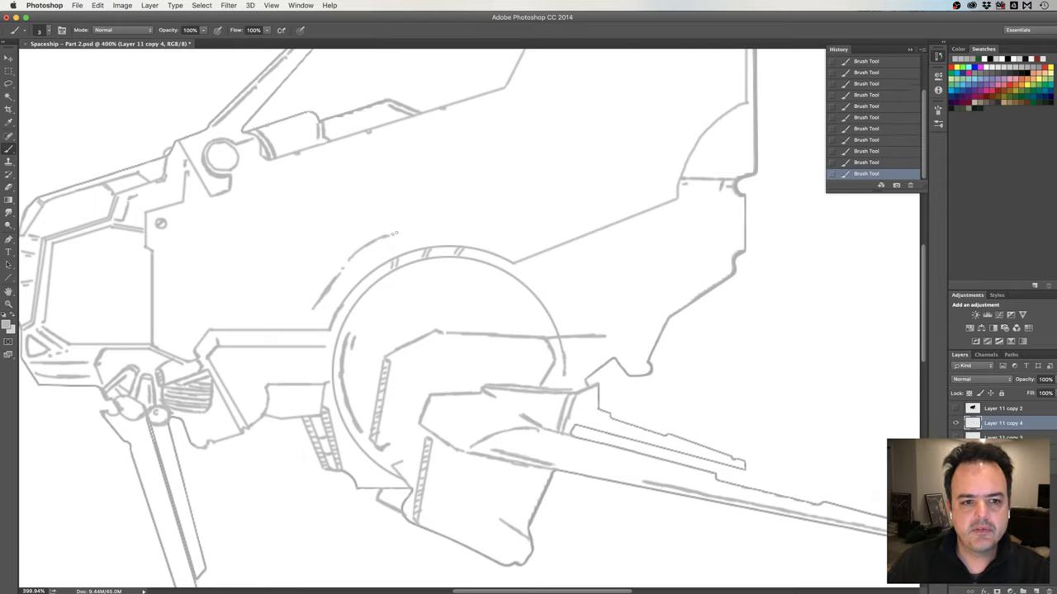
pyautogui.moveTo(398, 233); pyautogui.dragTo(436, 225)
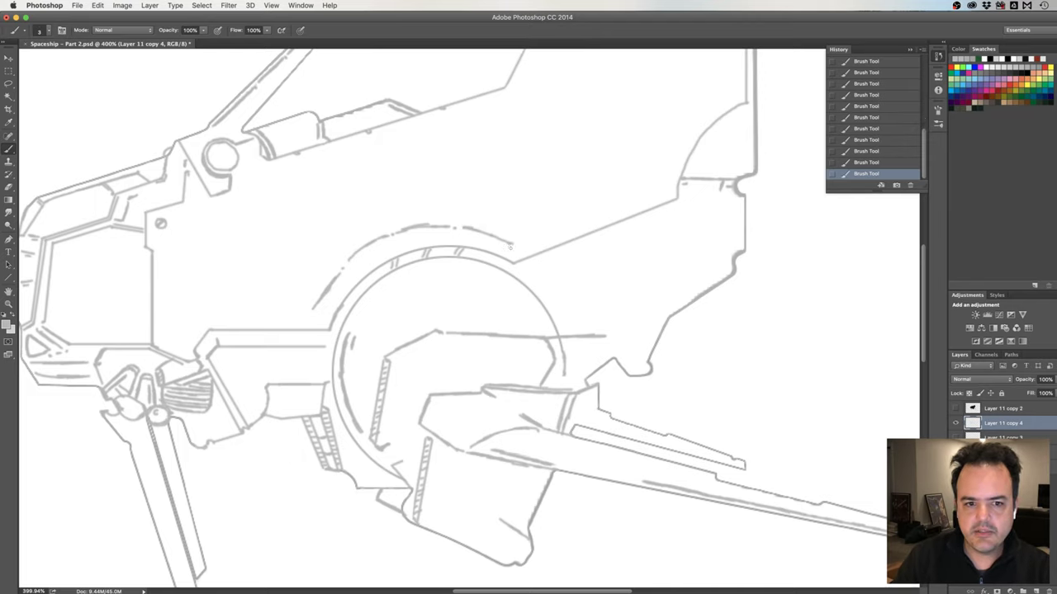
# Erase a stray mark near the arc and continue the arc down toward the hull line
pyautogui.press('e')
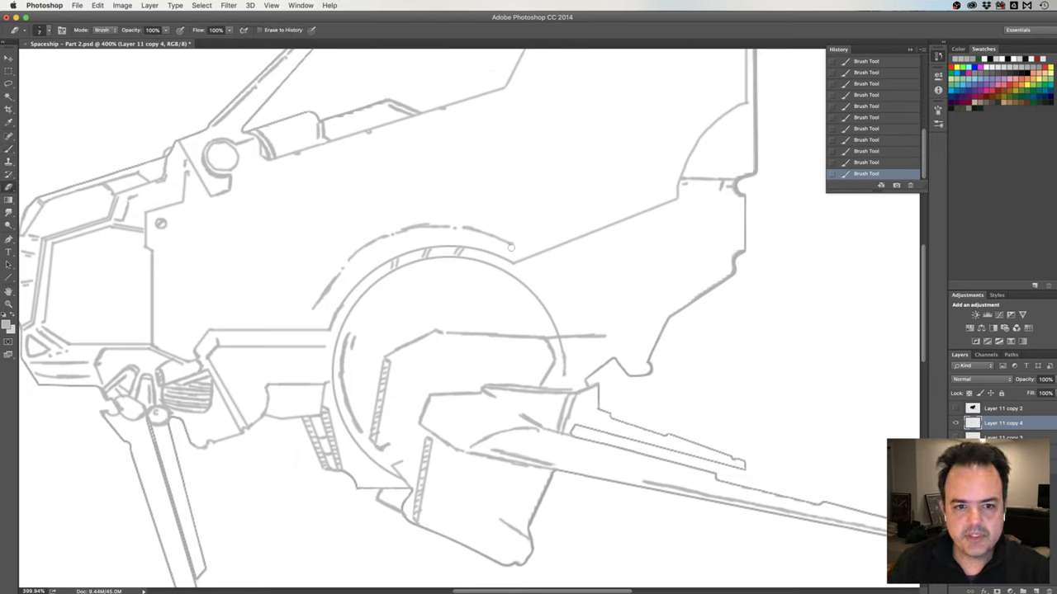
pyautogui.click(508, 244)
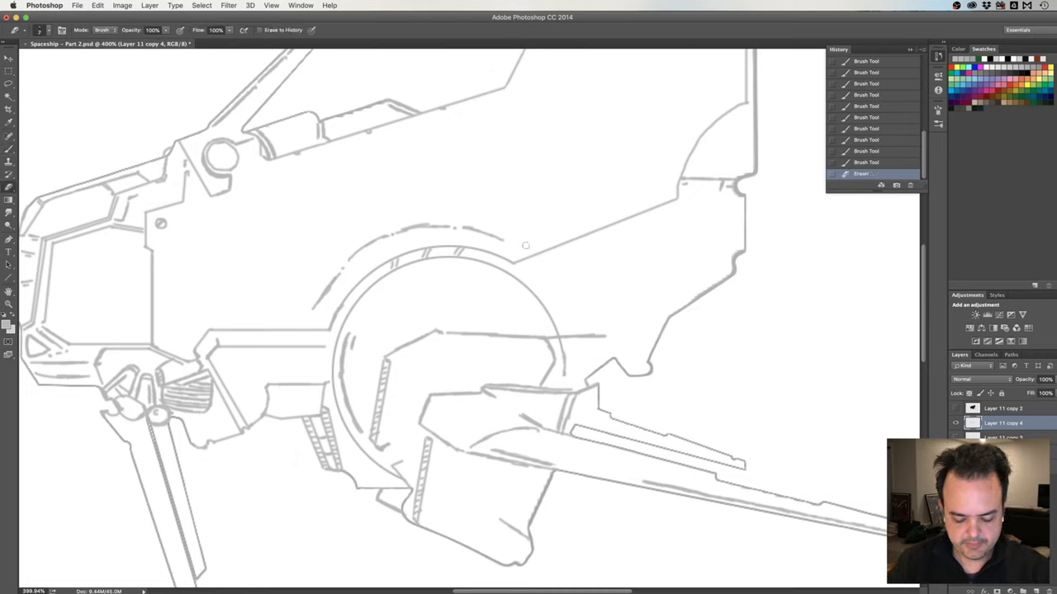
pyautogui.press('b')
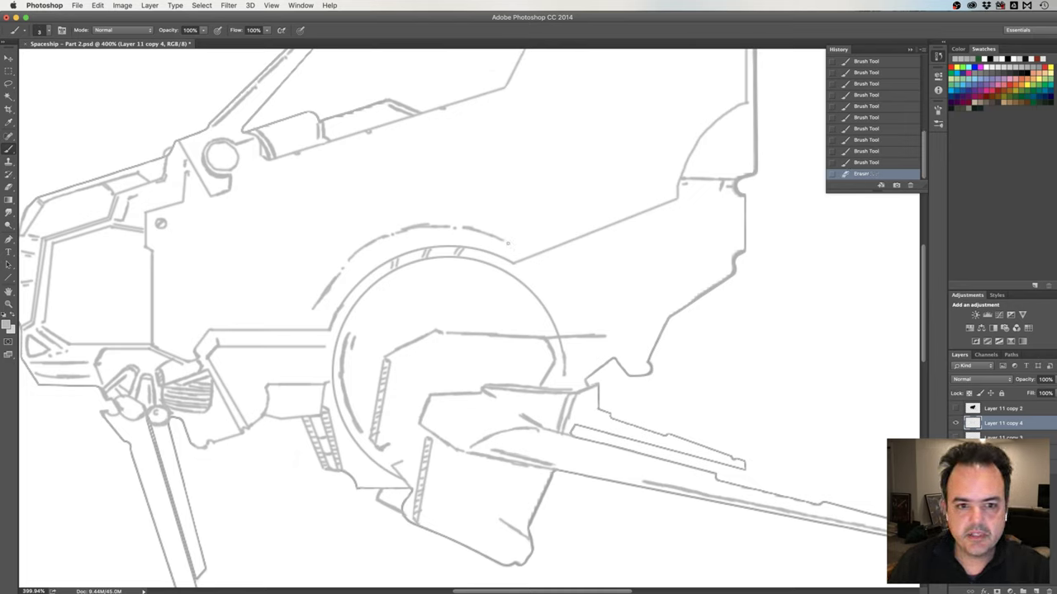
pyautogui.moveTo(334, 268); pyautogui.dragTo(314, 306)
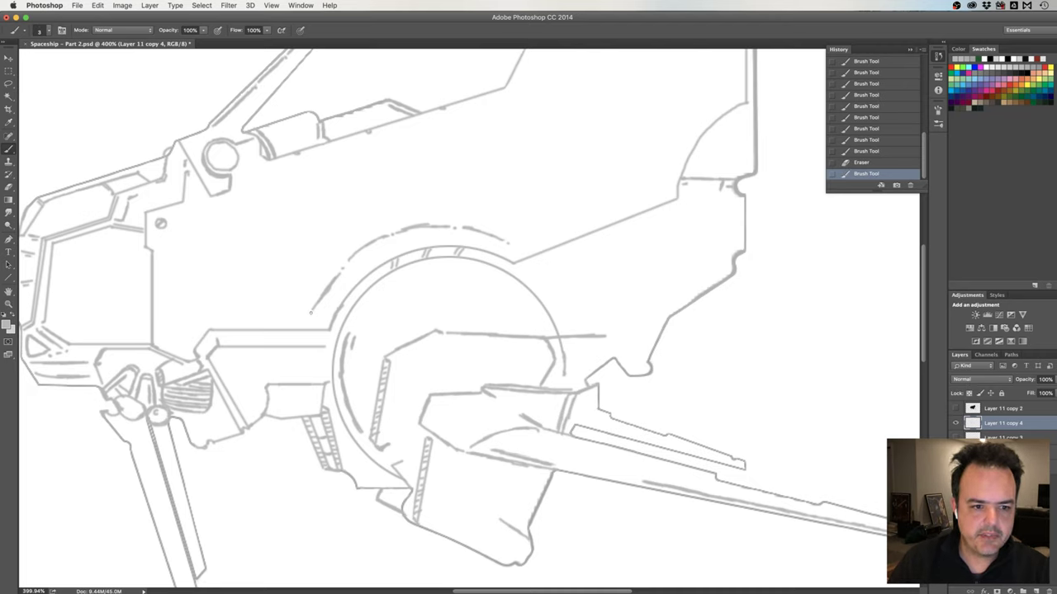
pyautogui.moveTo(310, 313); pyautogui.dragTo(260, 313)
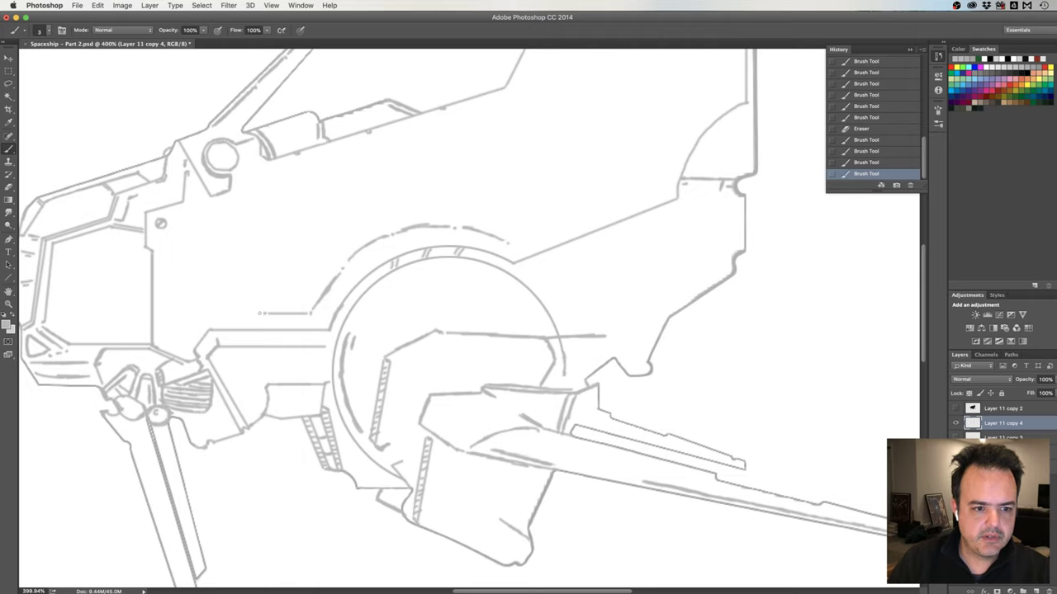
# Extend a horizontal panel line leftward along the hull, ending in a short diagonal
pyautogui.moveTo(258, 313); pyautogui.dragTo(209, 308)
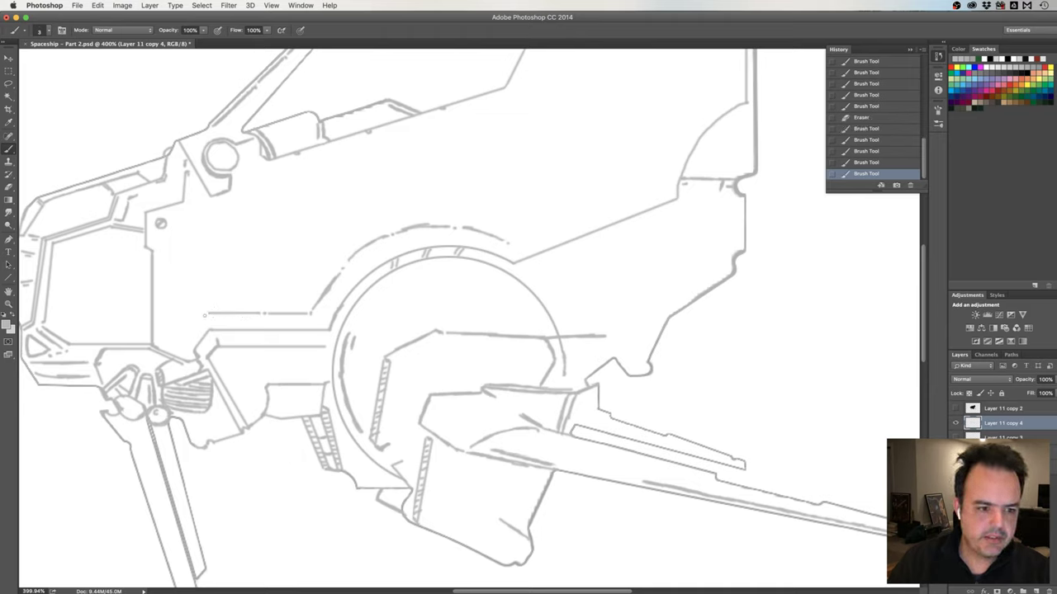
pyautogui.click(204, 327)
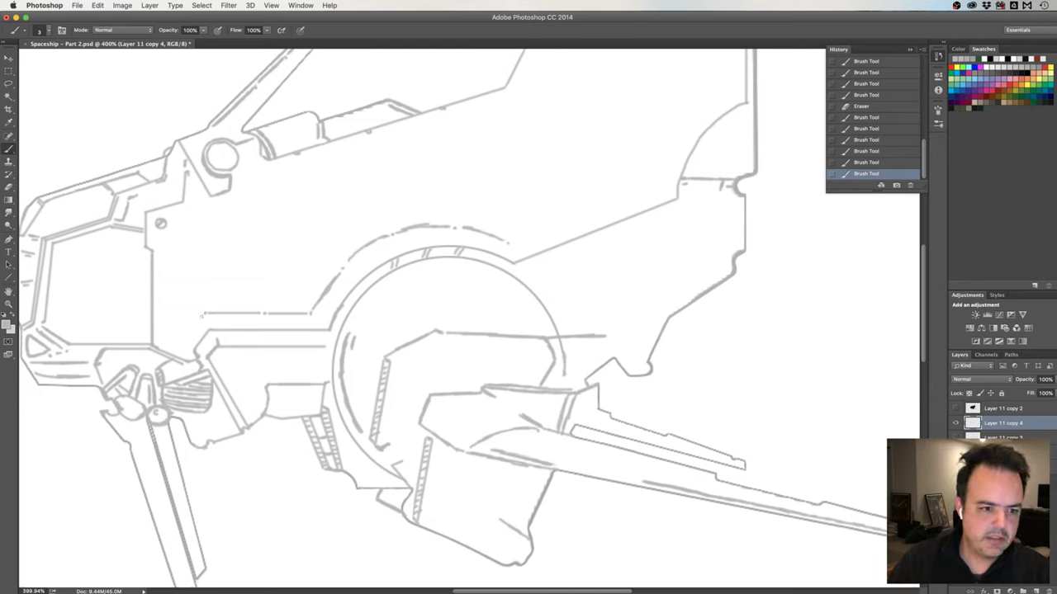
pyautogui.click(202, 314)
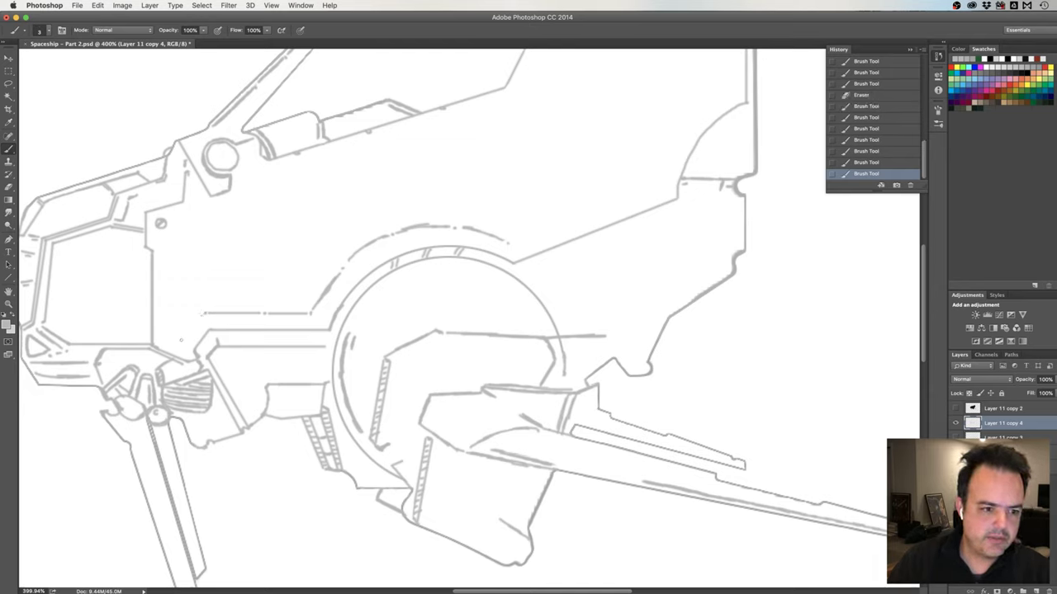
pyautogui.keyDown('shift'); pyautogui.click(182, 340); pyautogui.keyUp('shift')
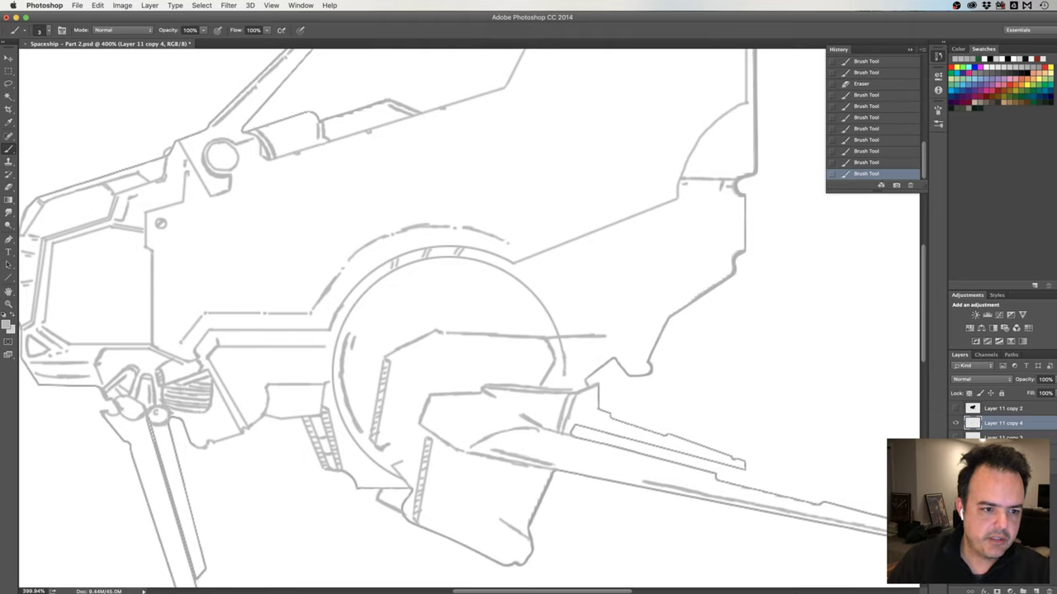
pyautogui.click(182, 342)
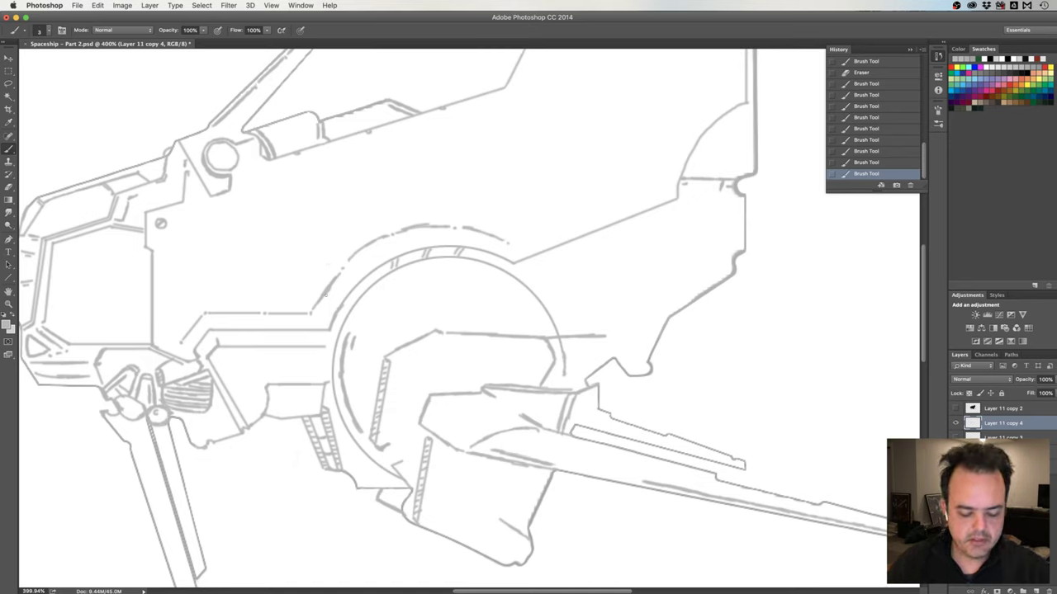
# Erase the stray bits along the arc, then redraw its lower end upward
pyautogui.press('e')
pyautogui.click(329, 293)
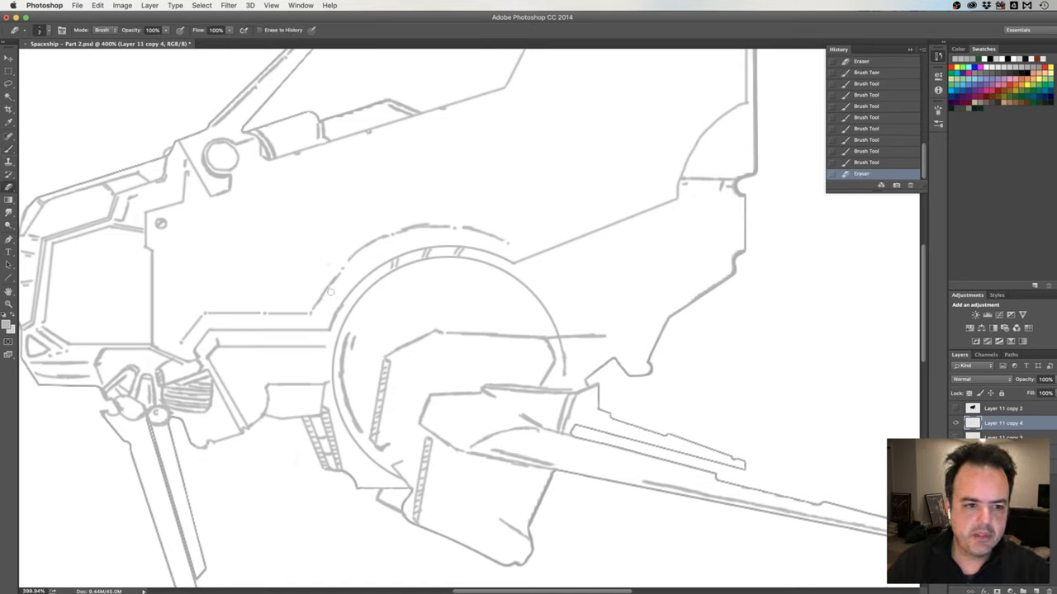
pyautogui.click(329, 290)
pyautogui.click(333, 286)
pyautogui.click(326, 299)
pyautogui.click(338, 277)
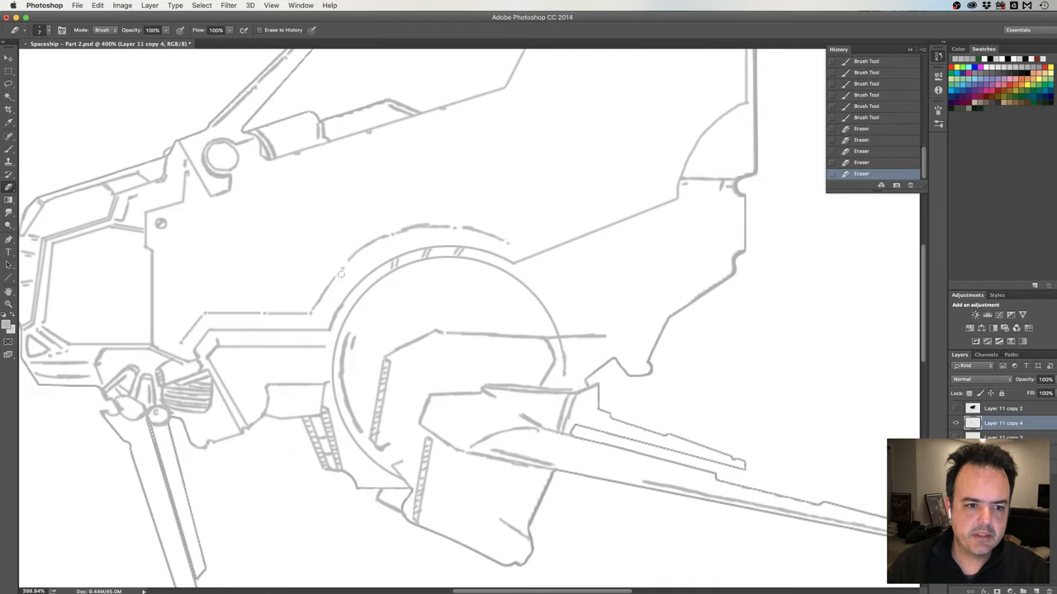
pyautogui.click(334, 282)
pyautogui.click(321, 299)
pyautogui.click(332, 283)
pyautogui.click(334, 280)
pyautogui.click(335, 279)
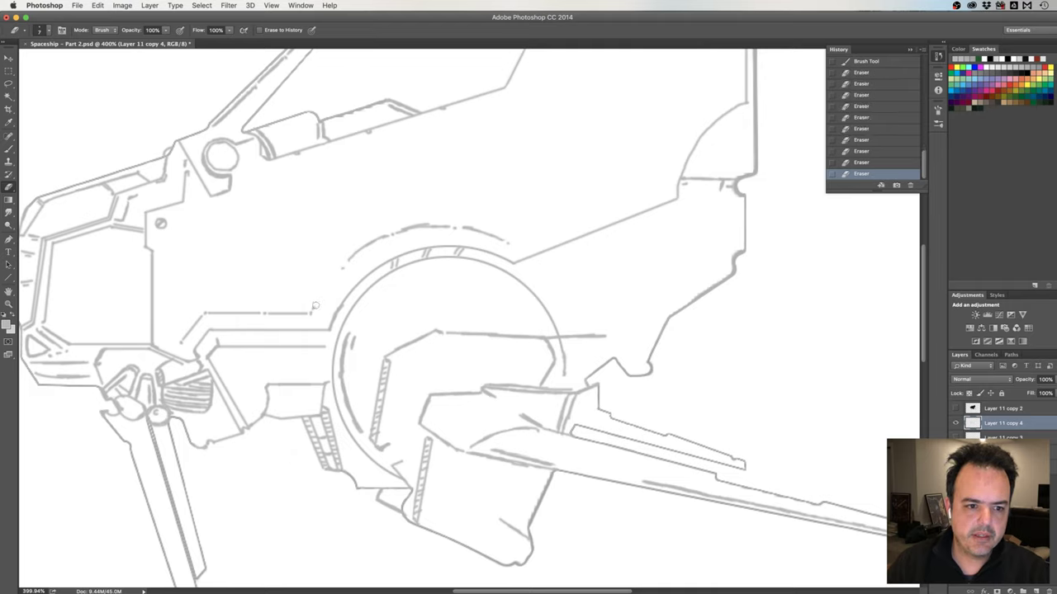
pyautogui.click(314, 307)
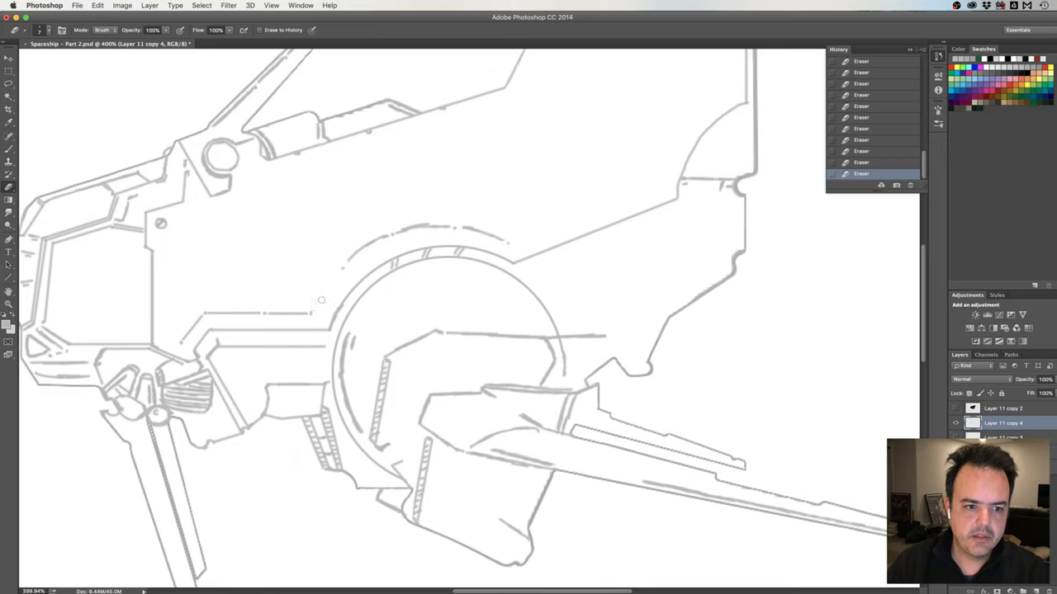
pyautogui.press('b')
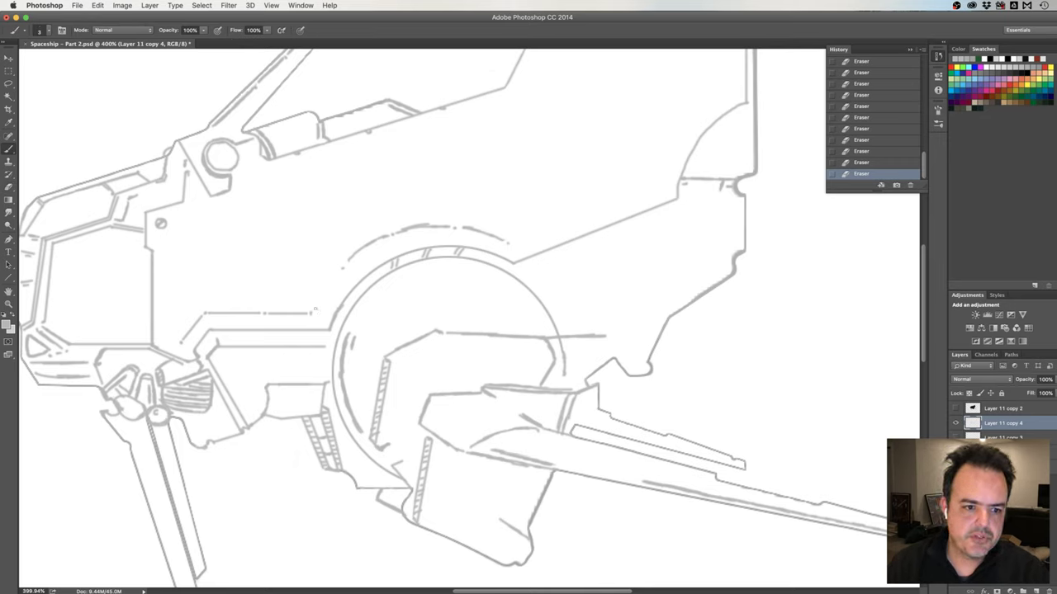
pyautogui.moveTo(312, 309); pyautogui.dragTo(337, 267)
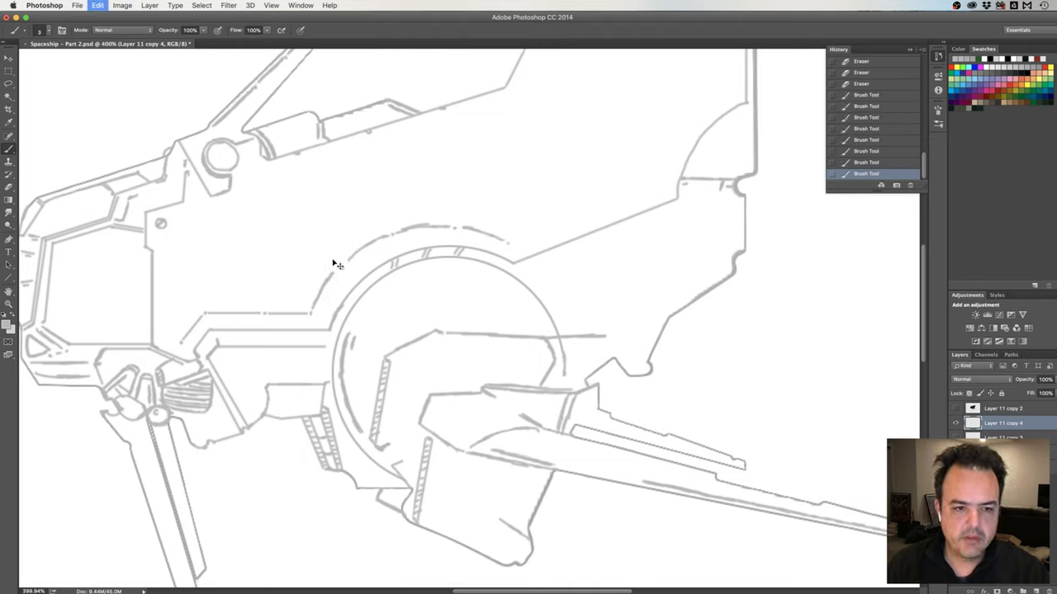
# Step back through the History panel to remove the most recent arc strokes
pyautogui.scroll(1, 864, 155)
pyautogui.click(865, 152)
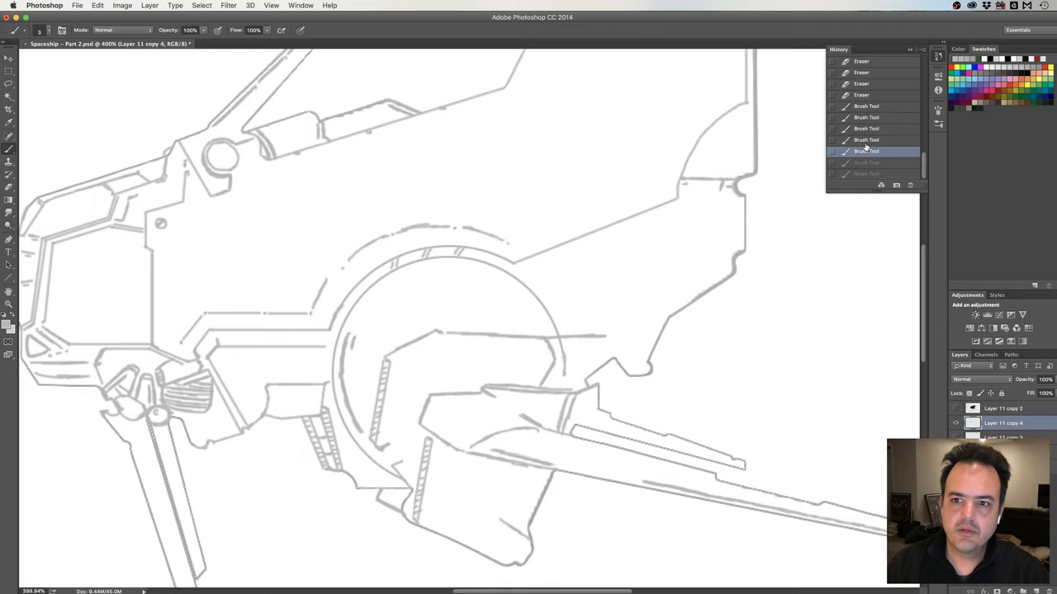
pyautogui.click(870, 140)
pyautogui.click(875, 129)
pyautogui.click(875, 117)
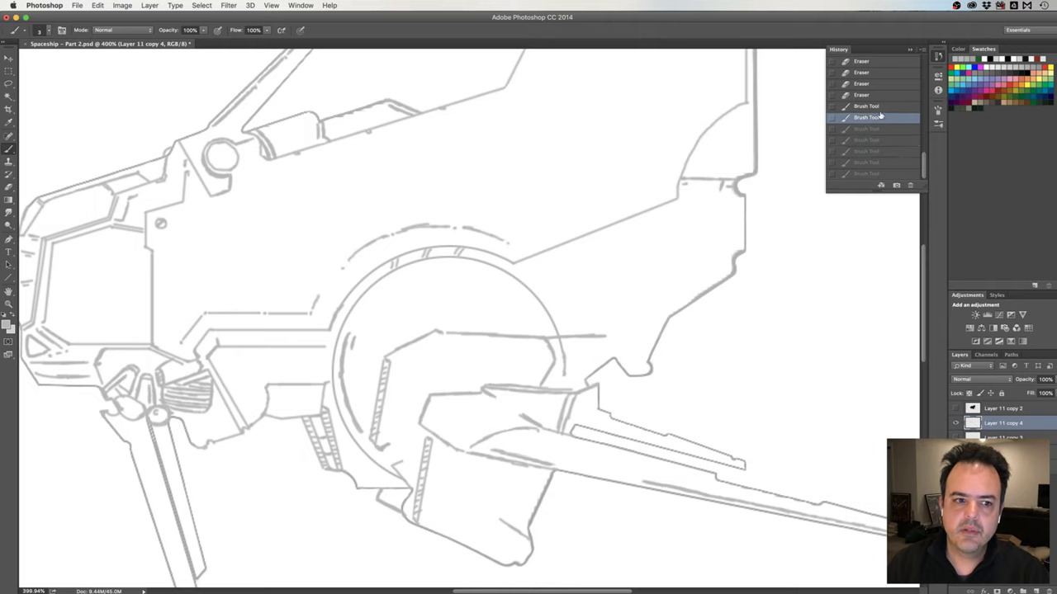
pyautogui.click(875, 106)
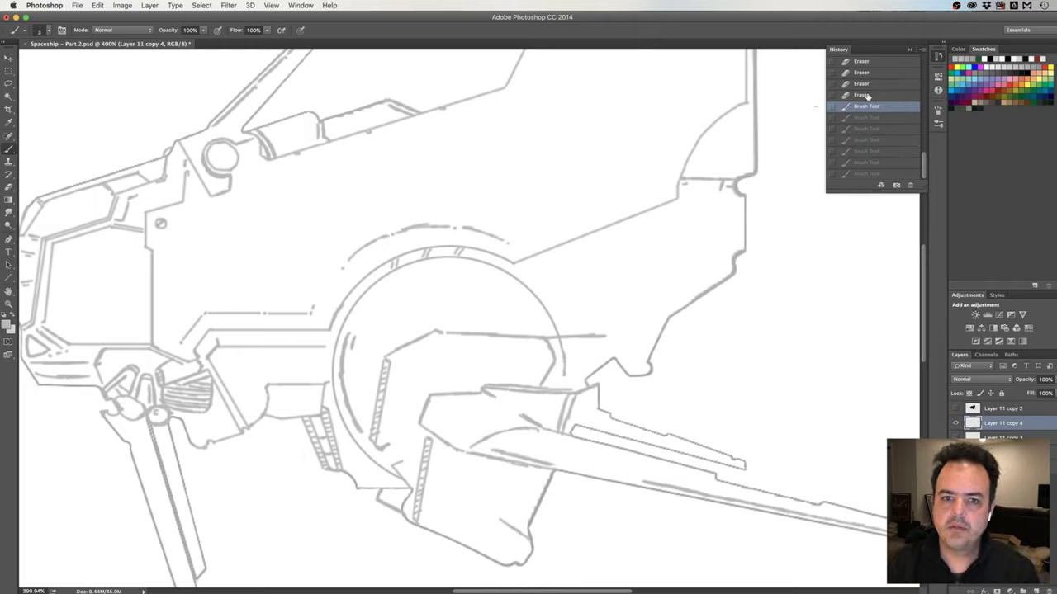
pyautogui.hotkey('ctrl', 'alt', 'z')
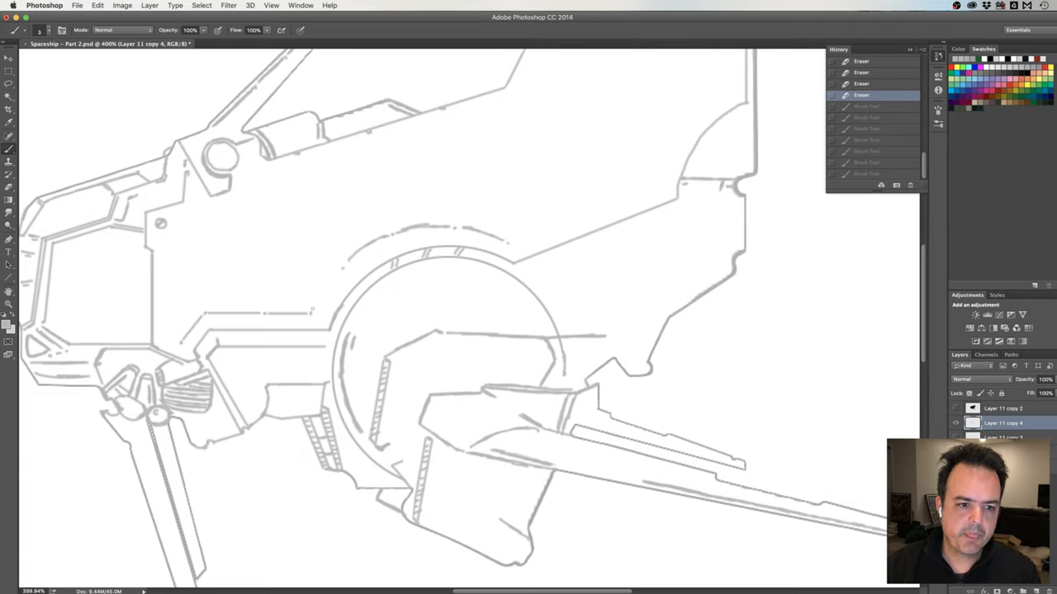
# Redraw short strokes at the arc's base, erasing one stray mark along the way
pyautogui.moveTo(313, 301); pyautogui.dragTo(343, 260)
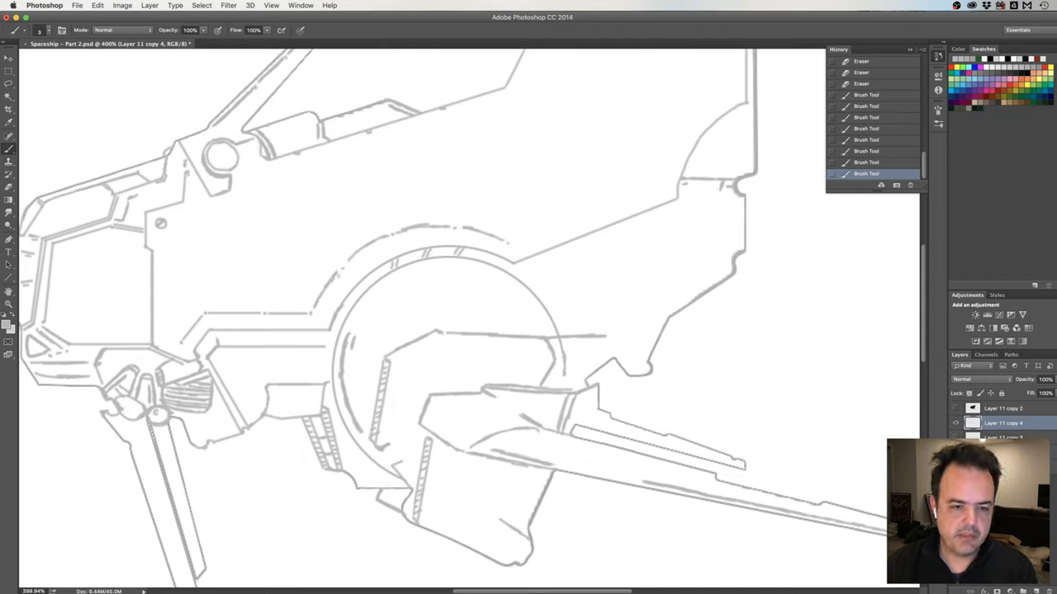
pyautogui.moveTo(331, 278); pyautogui.dragTo(337, 270)
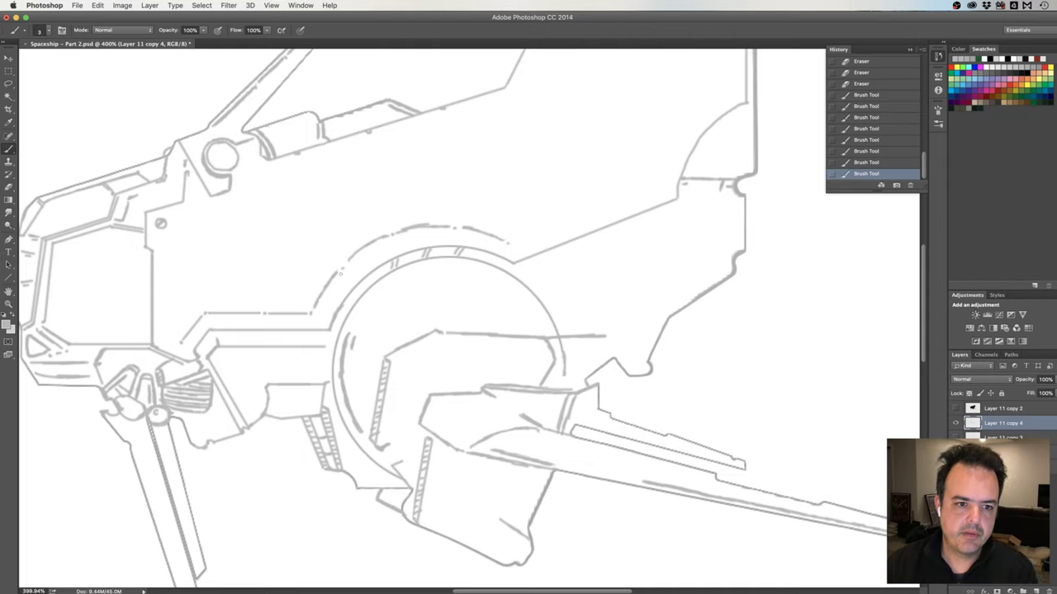
pyautogui.press('e')
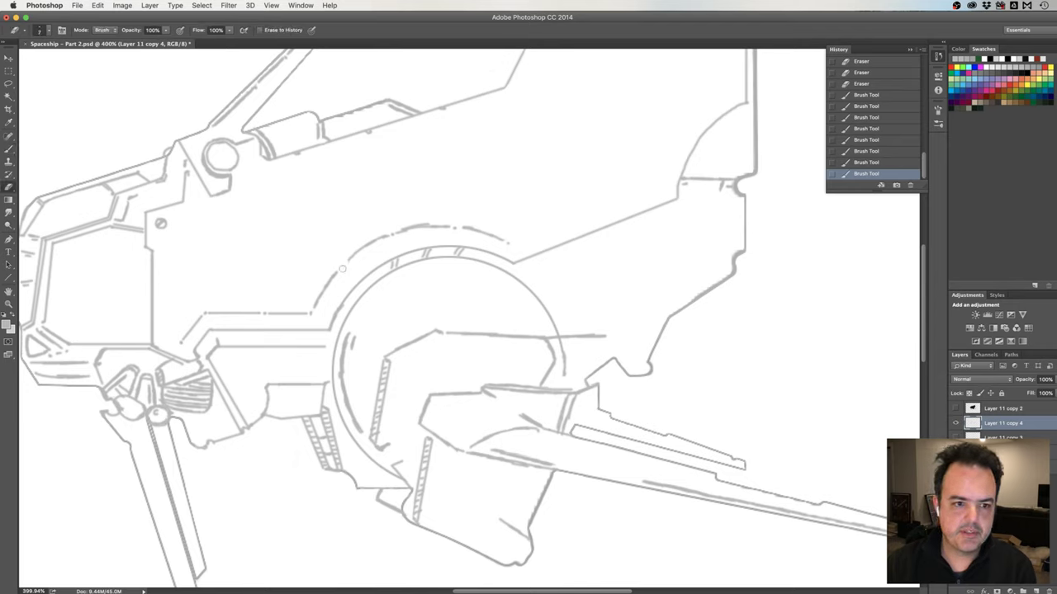
pyautogui.moveTo(342, 268); pyautogui.dragTo(342, 266)
pyautogui.press('b')
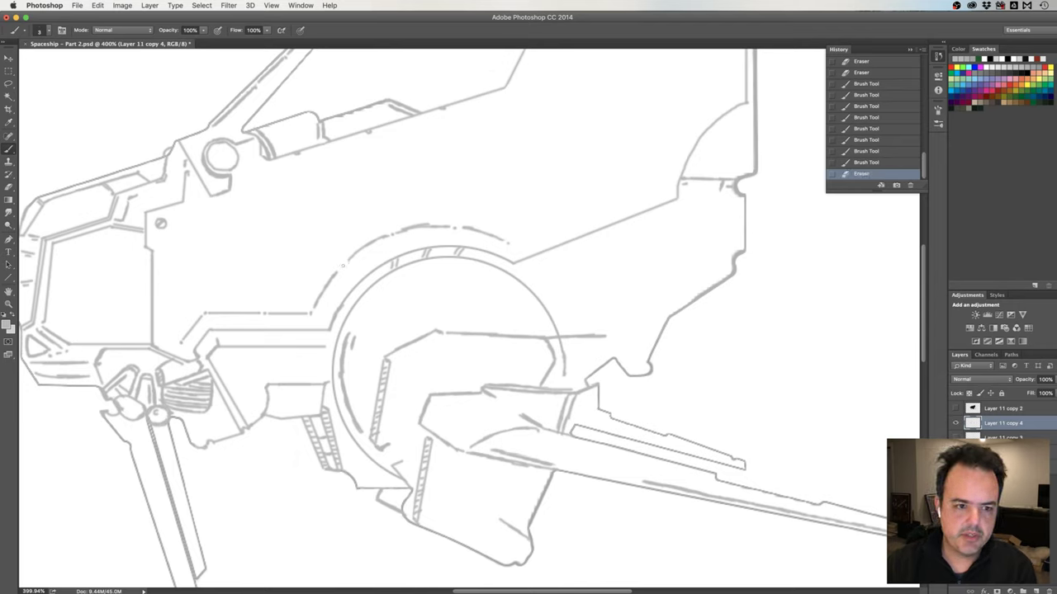
pyautogui.moveTo(340, 266); pyautogui.dragTo(345, 268)
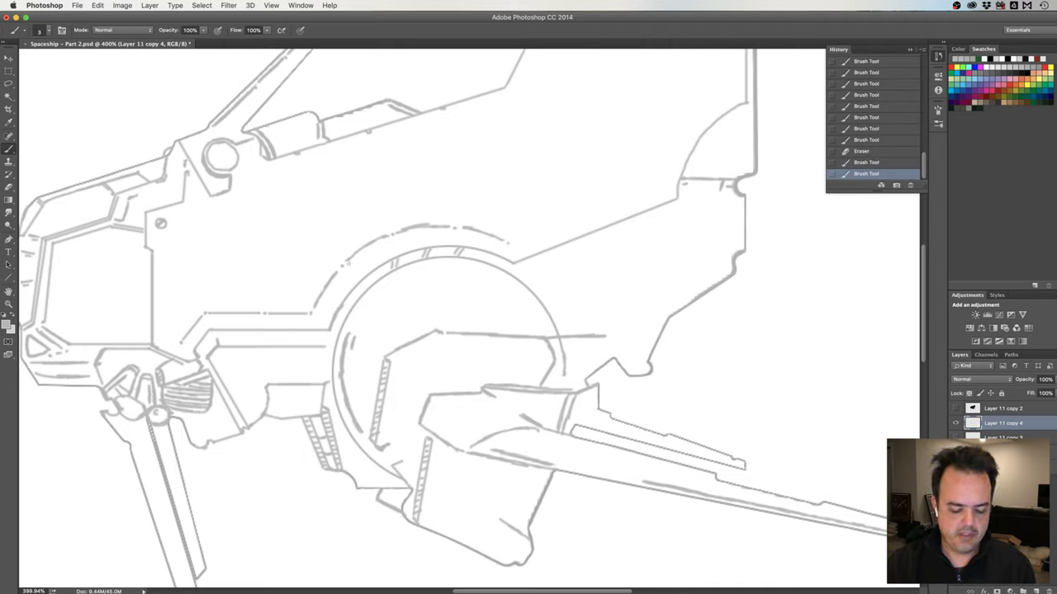
# Patch the arc over the circle with a short stroke, then zoom onto the outer arc
pyautogui.click(347, 261)
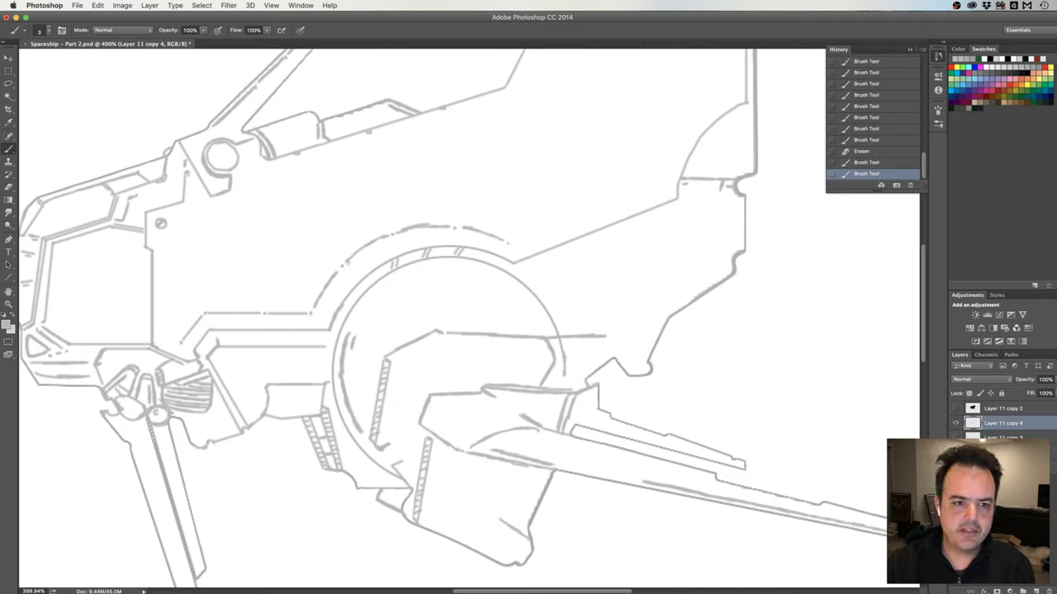
pyautogui.moveTo(347, 261); pyautogui.dragTo(363, 244)
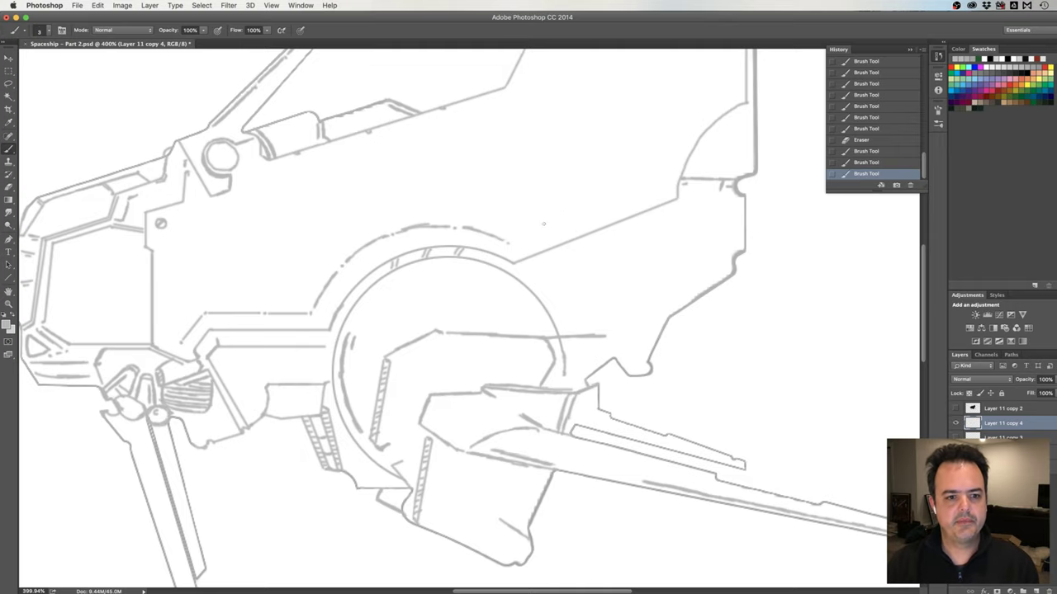
pyautogui.keyDown('alt'); pyautogui.keyDown('super'); pyautogui.click(487, 228); pyautogui.keyUp('super'); pyautogui.keyUp('alt')
pyautogui.moveTo(468, 232)
pyautogui.mouseDown()
pyautogui.moveTo(542, 231)
pyautogui.moveTo(494, 223)
pyautogui.mouseUp()
# Erase small marks on the outer arc and extend the arc further right
pyautogui.press('e')
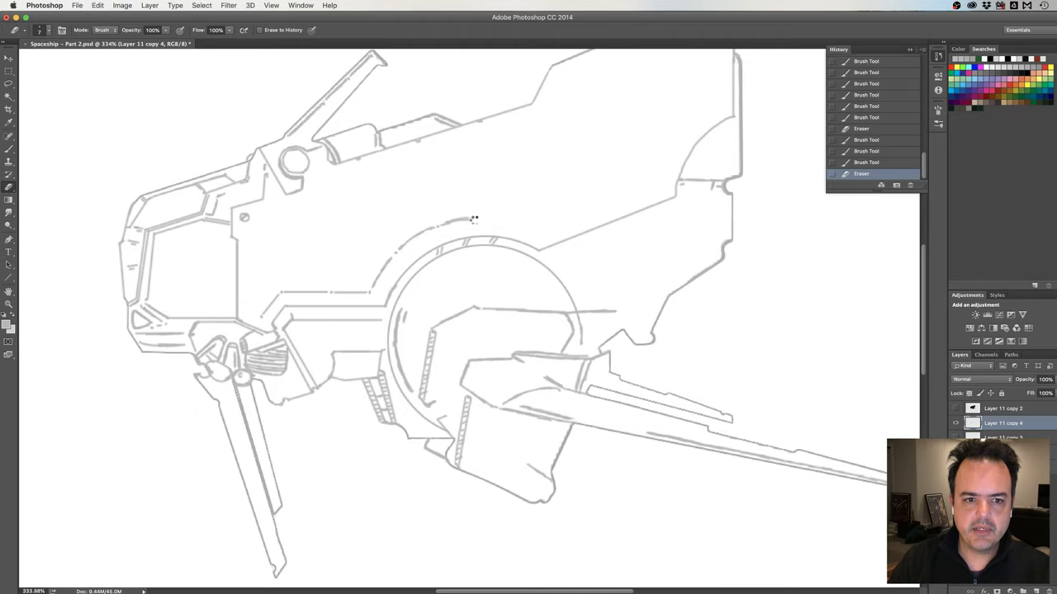
pyautogui.moveTo(471, 222); pyautogui.dragTo(475, 213)
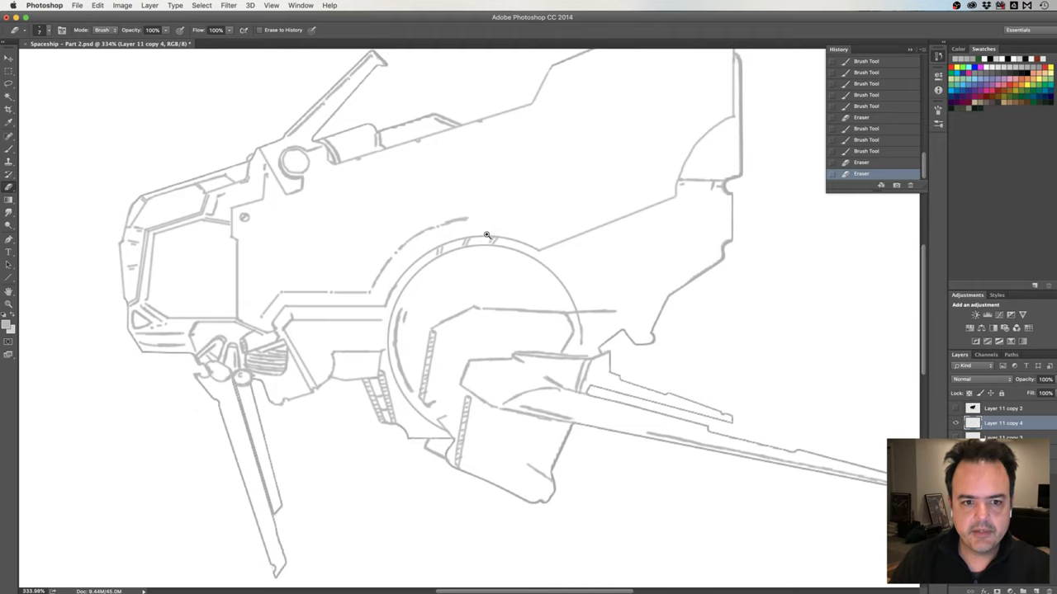
pyautogui.scroll(1, 486, 236)
pyautogui.scroll(2, 487, 228)
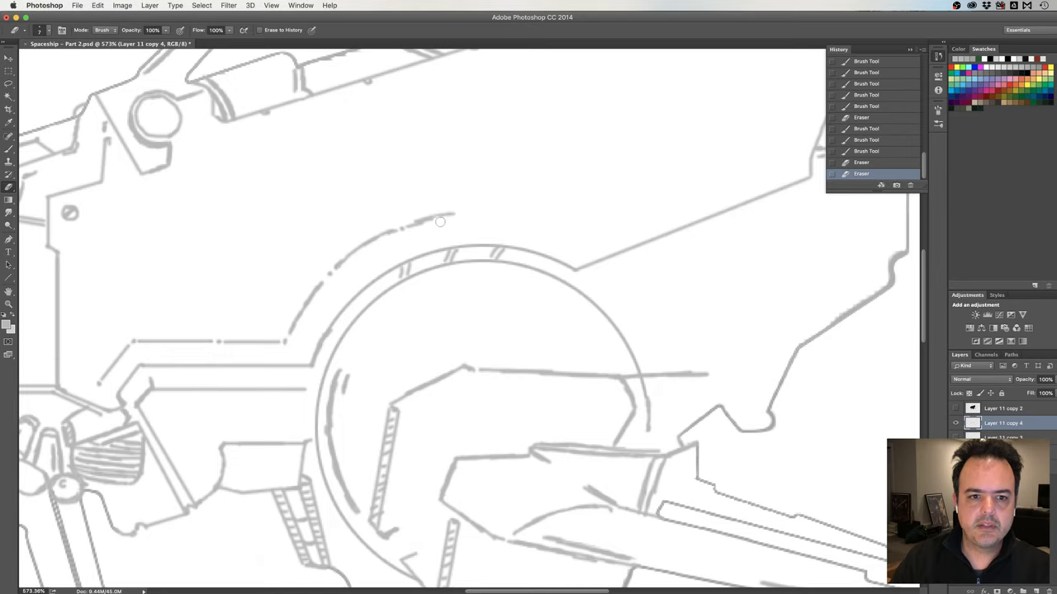
pyautogui.moveTo(428, 224)
pyautogui.mouseDown()
pyautogui.moveTo(418, 228)
pyautogui.moveTo(456, 213)
pyautogui.moveTo(500, 214)
pyautogui.mouseUp()
pyautogui.press('b')
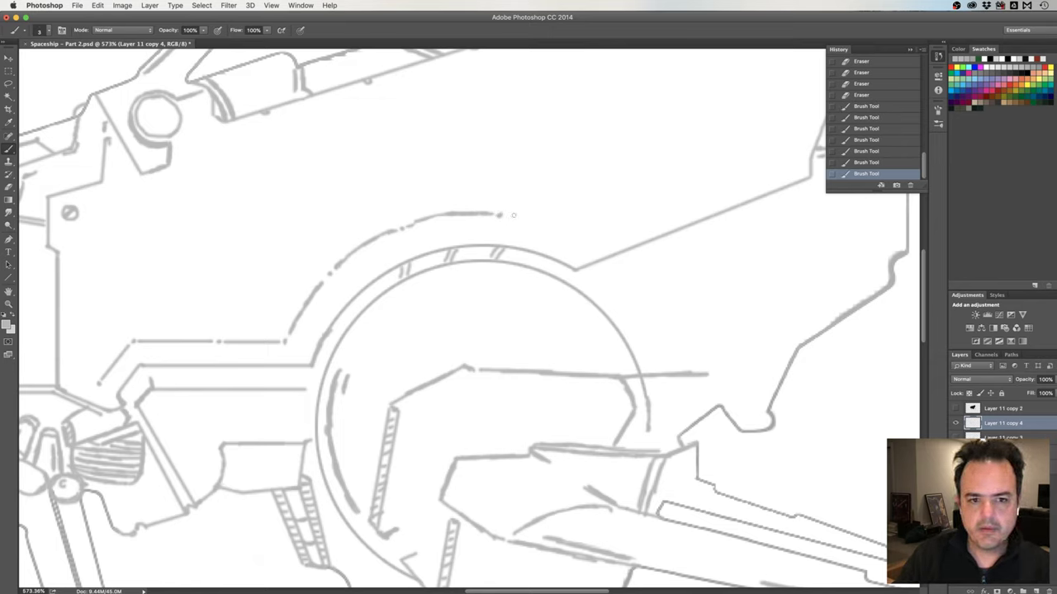
pyautogui.moveTo(507, 216); pyautogui.dragTo(570, 236)
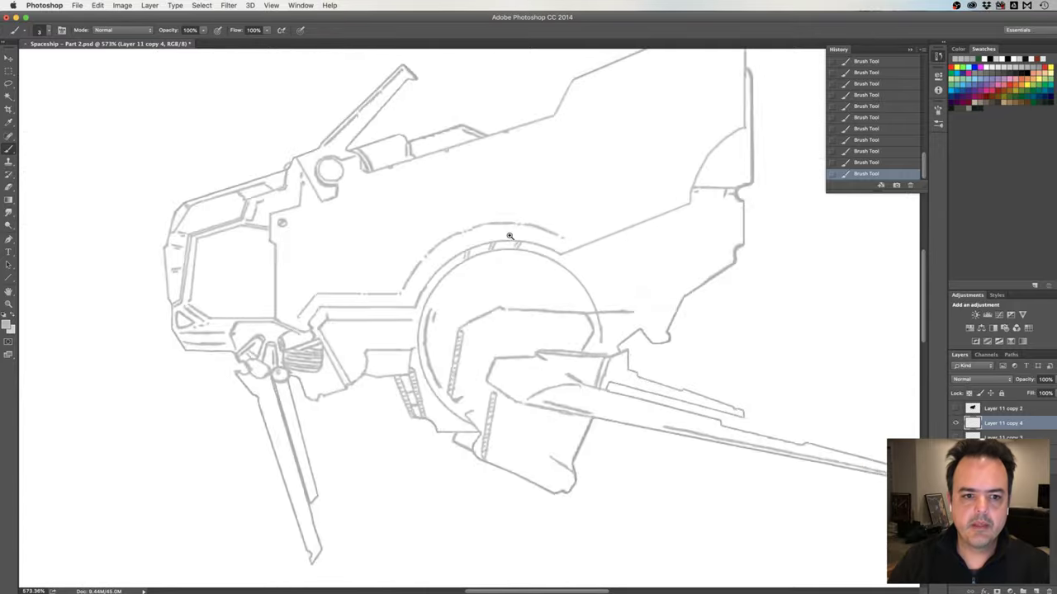
pyautogui.scroll(-5, 520, 240)
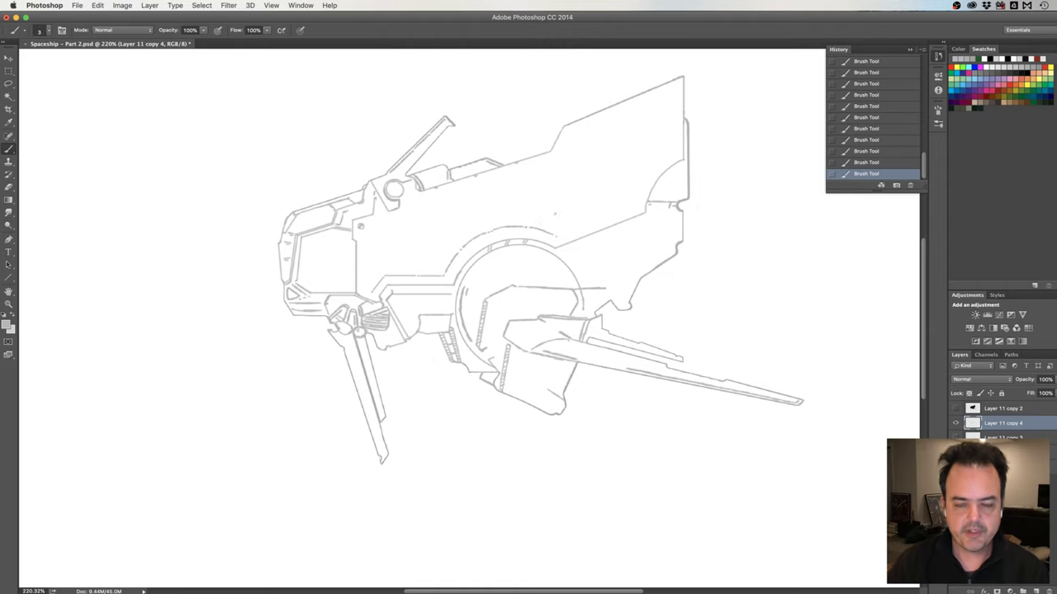
# Check the mirrored view, zoom in on the hull, and extend the lower hull line
pyautogui.press('h')
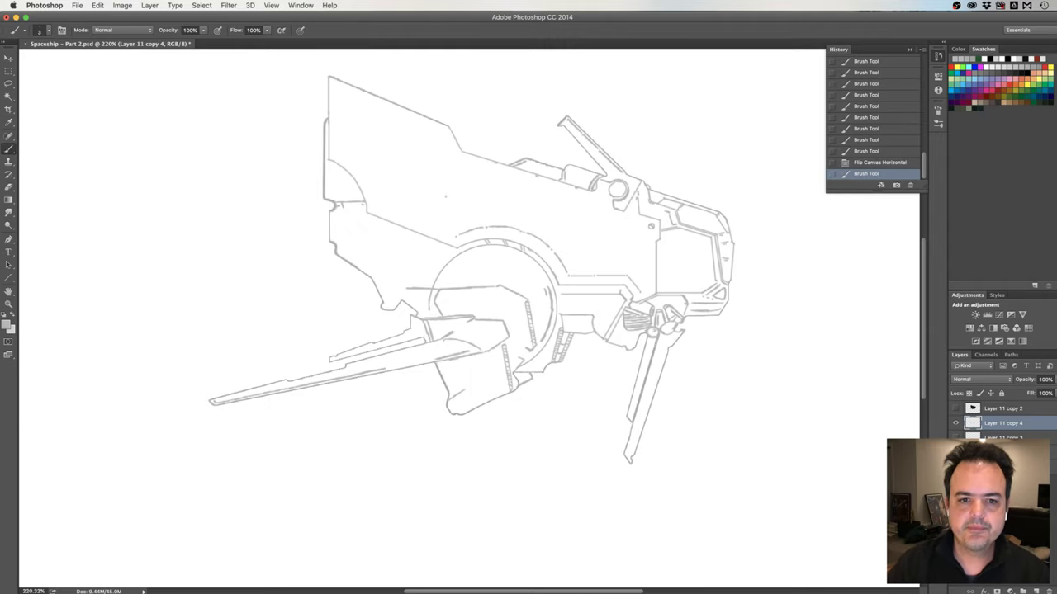
pyautogui.keyDown('ctrl'); pyautogui.click(488, 238); pyautogui.keyUp('ctrl')
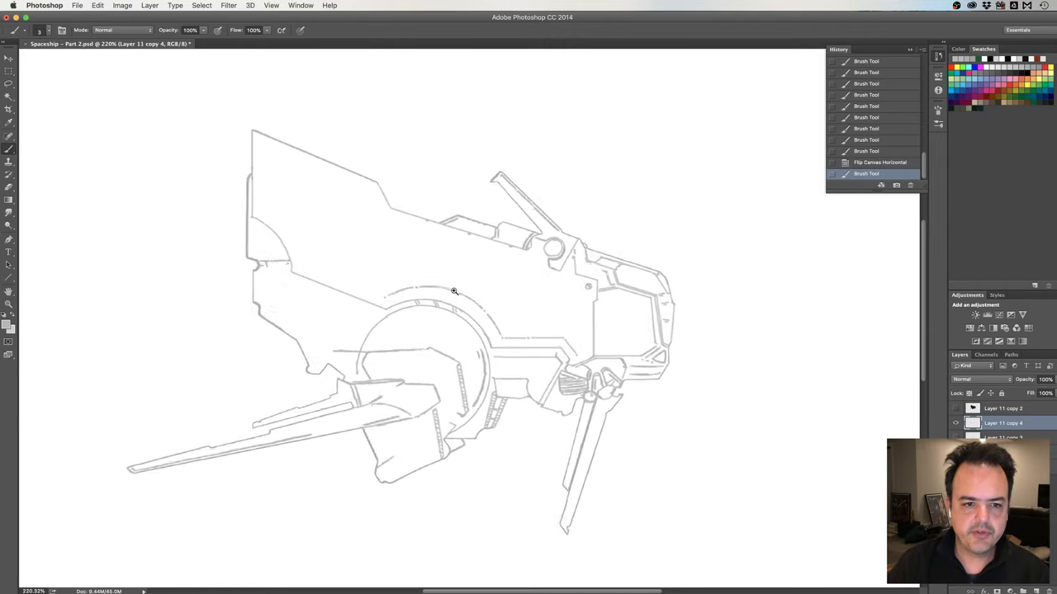
pyautogui.keyDown('ctrl'); pyautogui.click(465, 293); pyautogui.keyUp('ctrl')
pyautogui.keyDown('ctrl'); pyautogui.click(465, 293); pyautogui.keyUp('ctrl')
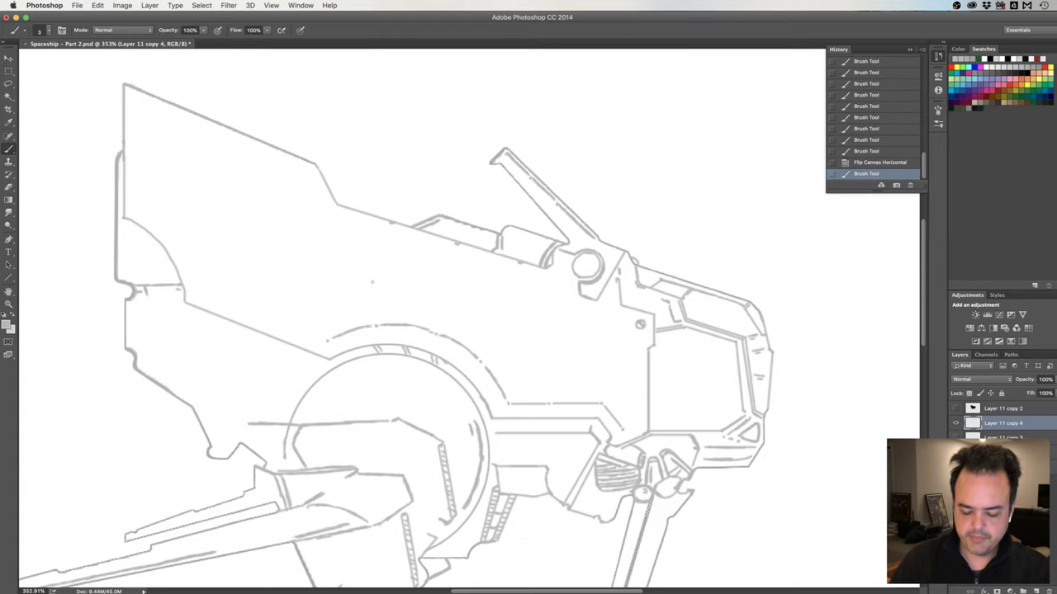
pyautogui.hotkey('ctrl', 'shift', 'h')
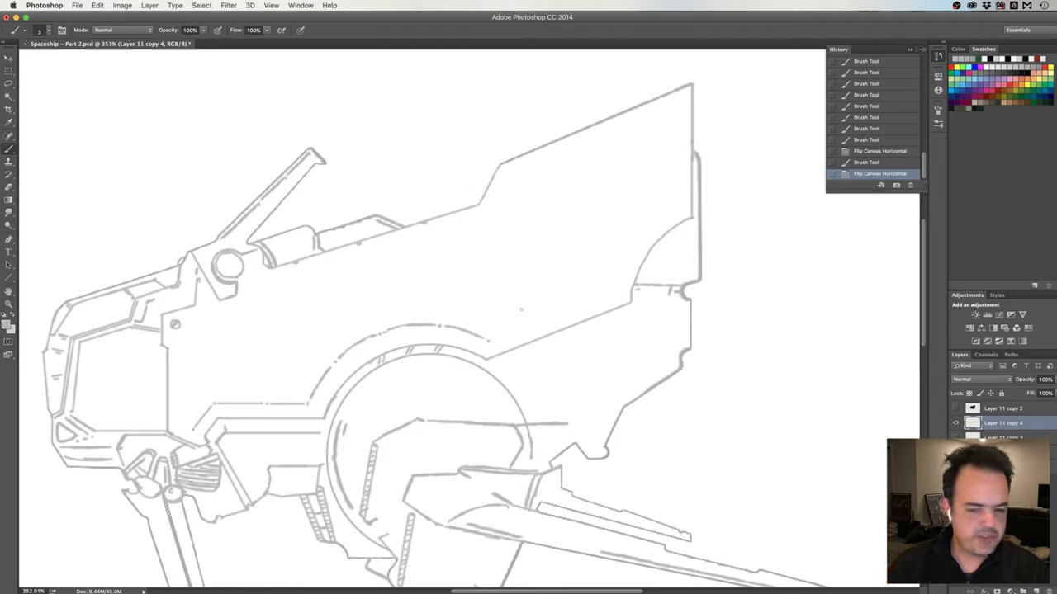
pyautogui.moveTo(492, 338)
pyautogui.mouseDown()
pyautogui.moveTo(615, 292)
pyautogui.moveTo(586, 303)
pyautogui.mouseUp()
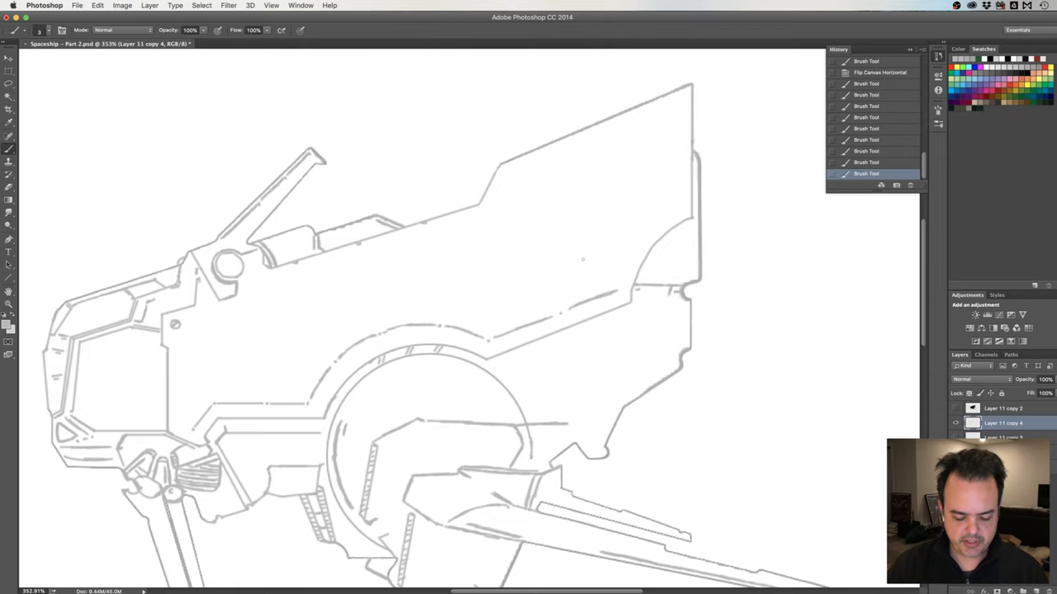
# On the mirrored canvas, dab small touch-up strokes near the wheel arch
pyautogui.press('h')
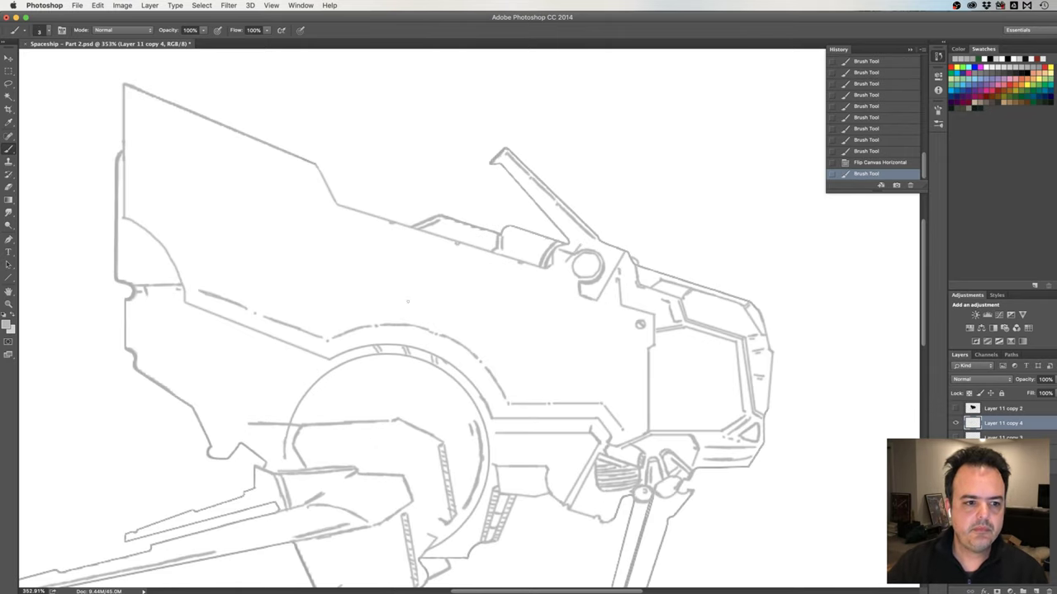
pyautogui.hscroll(-5, 347, 293)
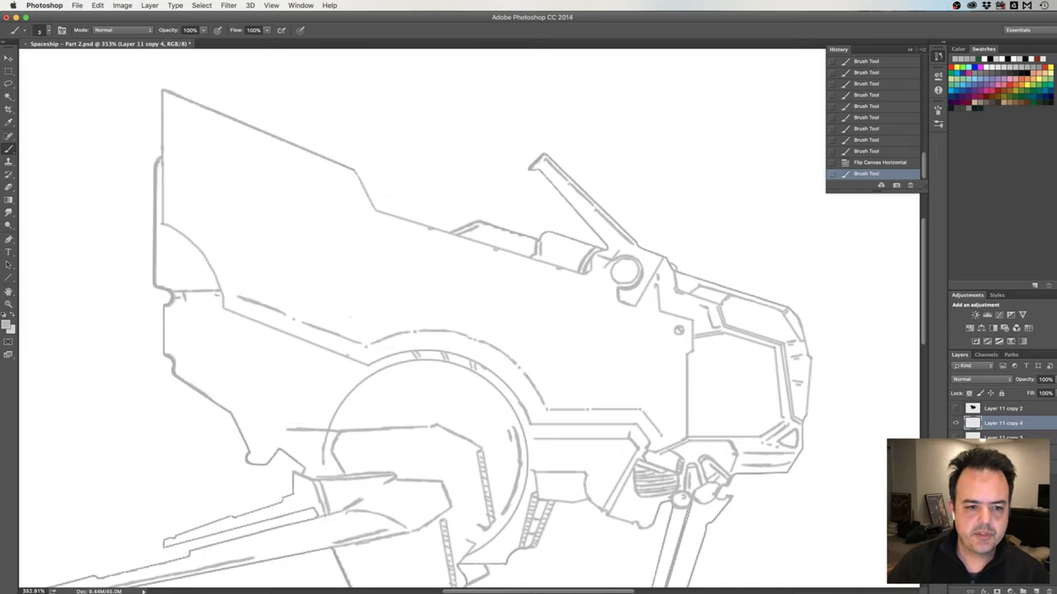
pyautogui.moveTo(348, 357); pyautogui.dragTo(358, 370)
pyautogui.click(348, 370)
pyautogui.click(348, 365)
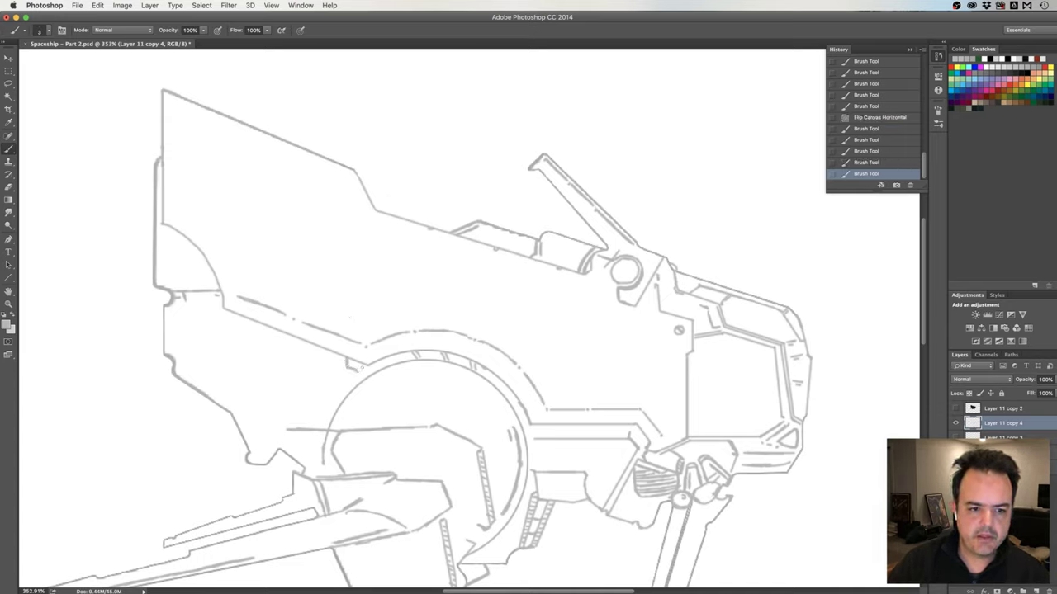
pyautogui.click(350, 365)
pyautogui.click(353, 367)
pyautogui.click(357, 369)
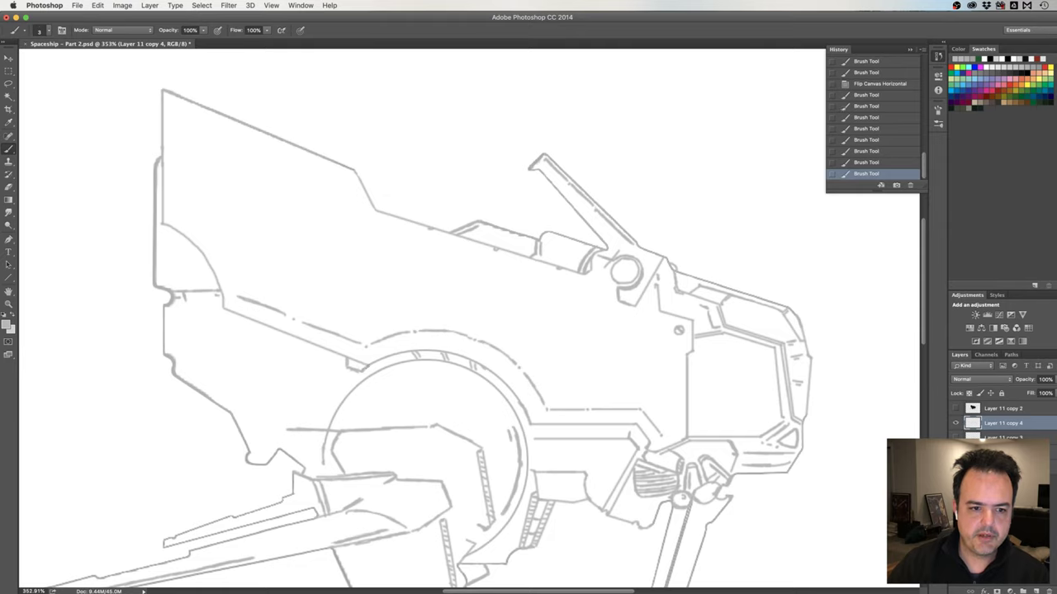
pyautogui.click(360, 370)
# Erase stray bits around the wheel arch and the curved line on the rear panel
pyautogui.press('e')
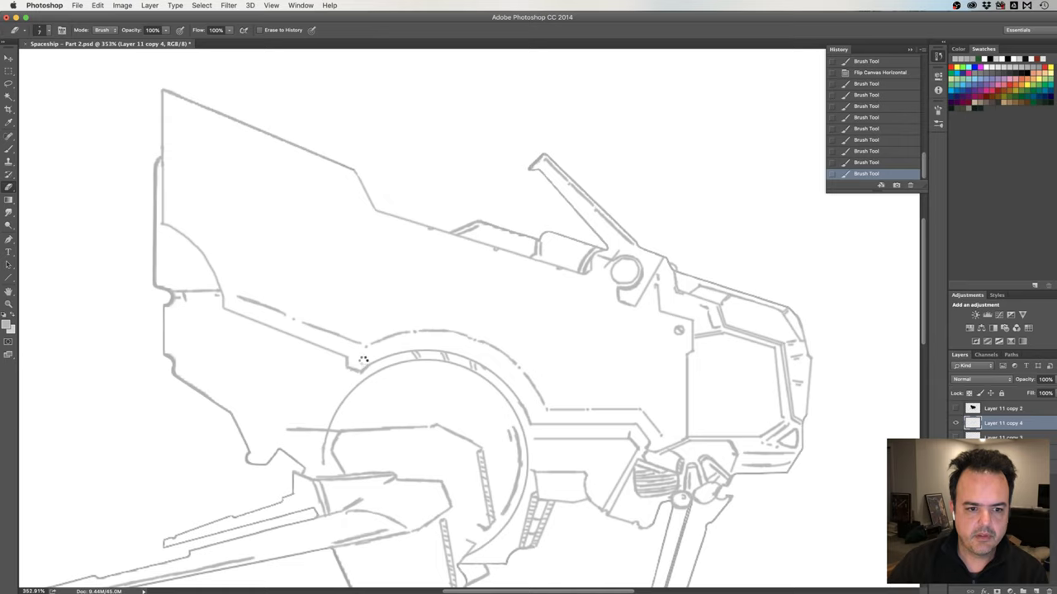
pyautogui.moveTo(361, 361); pyautogui.dragTo(355, 363)
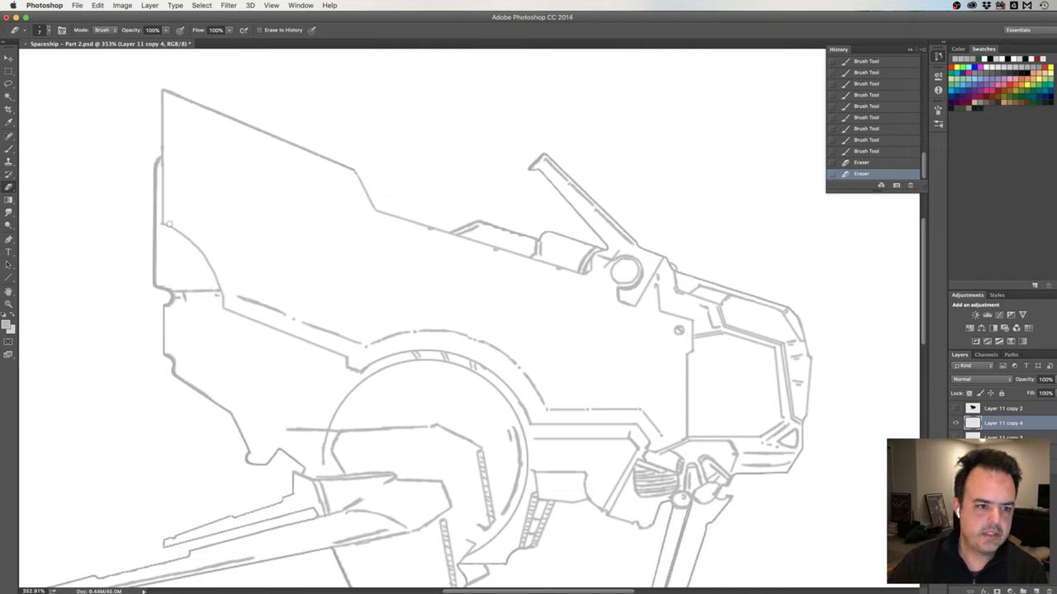
pyautogui.moveTo(165, 226)
pyautogui.mouseDown()
pyautogui.moveTo(207, 263)
pyautogui.moveTo(222, 302)
pyautogui.mouseUp()
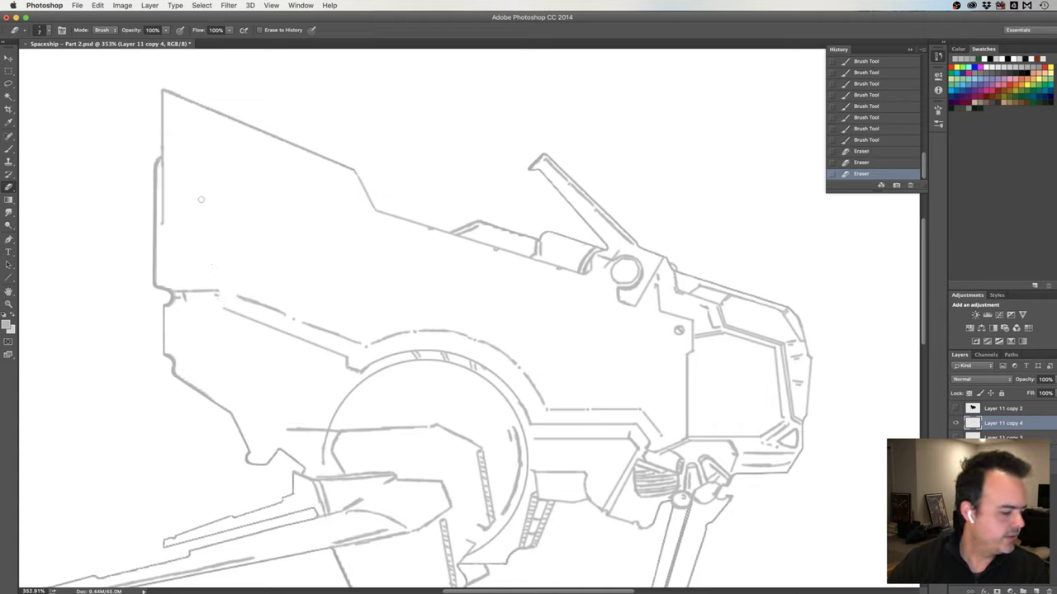
pyautogui.press('b')
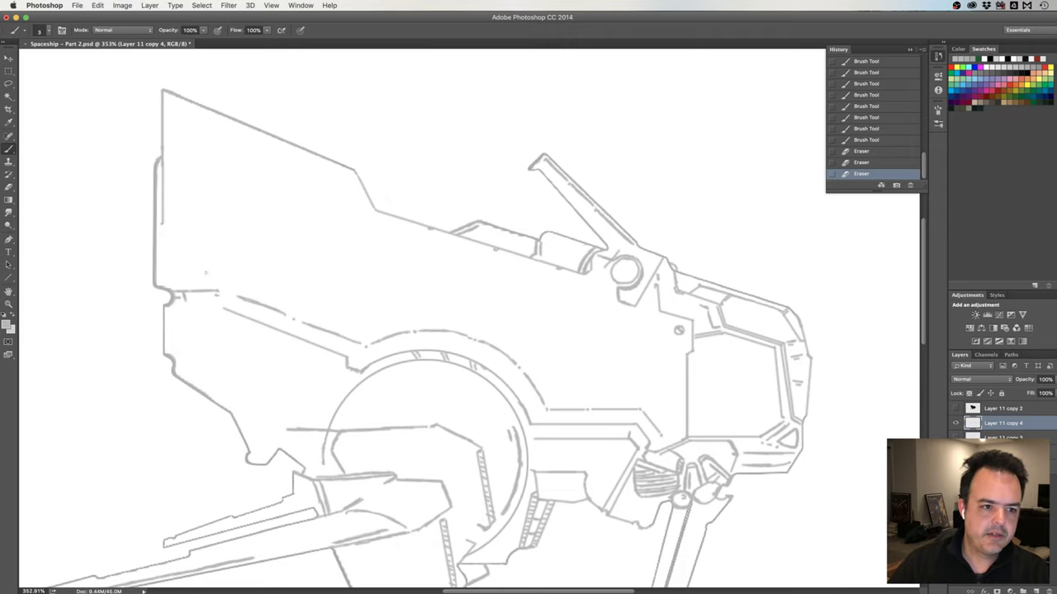
pyautogui.press('e')
pyautogui.moveTo(218, 288); pyautogui.dragTo(208, 295)
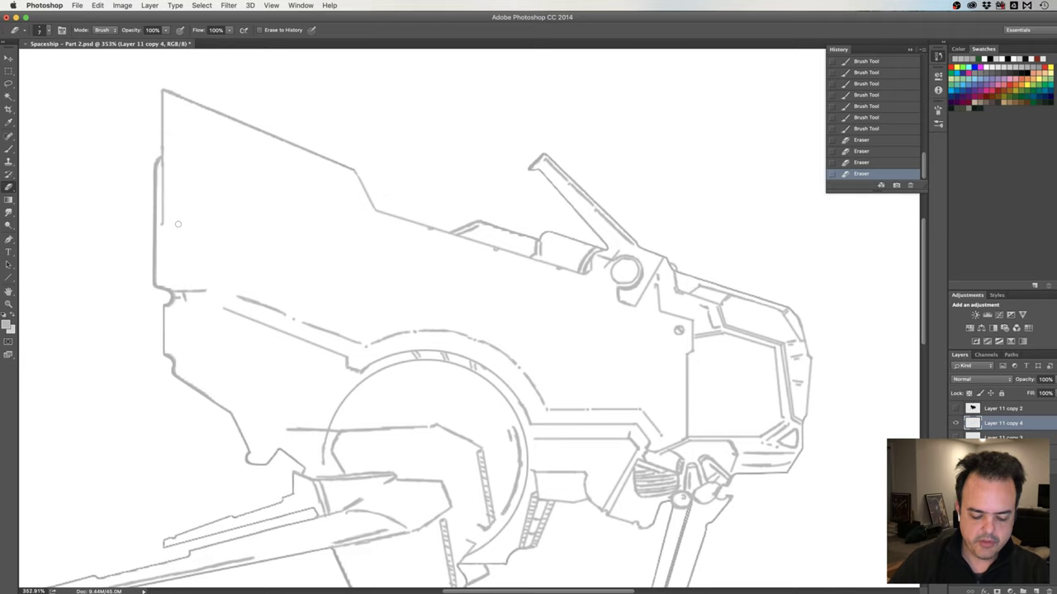
pyautogui.press('b')
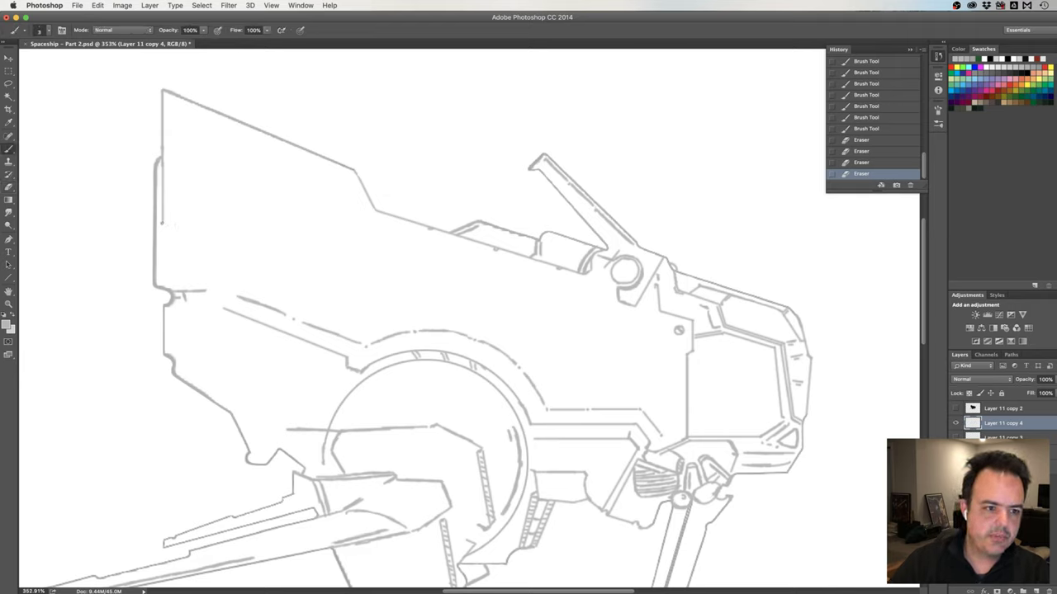
# Draw a straight panel line across the rear hull and shade the notch below the fin
pyautogui.moveTo(161, 221); pyautogui.dragTo(170, 235)
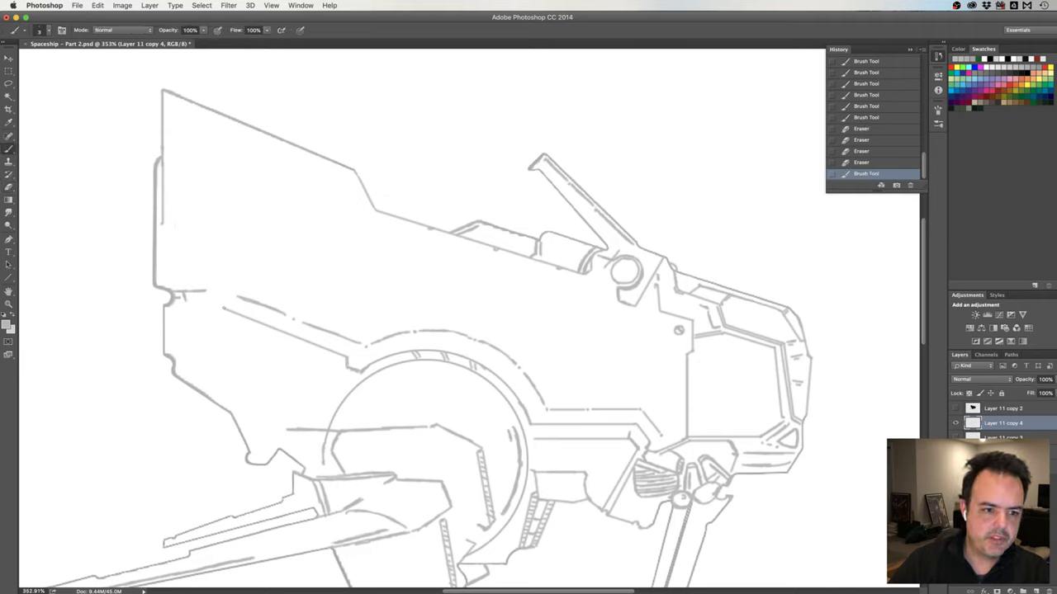
pyautogui.keyDown('shift'); pyautogui.click(223, 310); pyautogui.keyUp('shift')
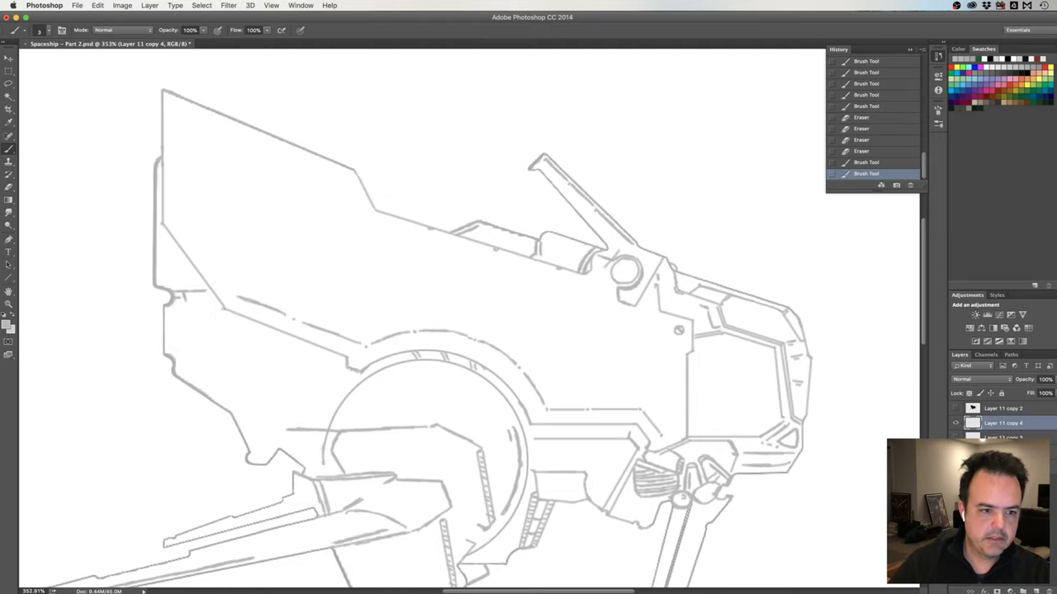
pyautogui.click(220, 312)
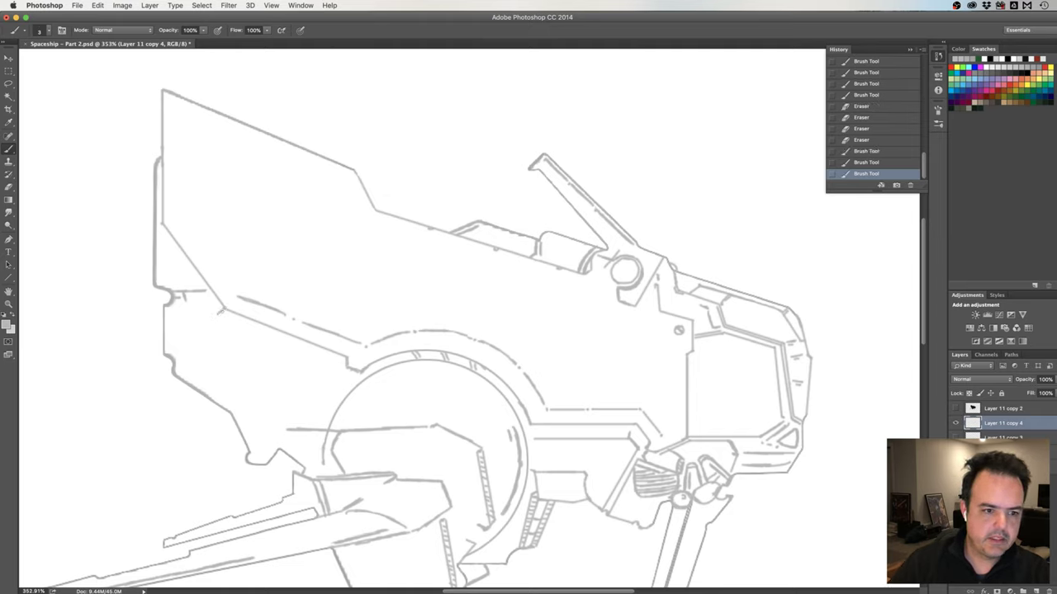
pyautogui.click(219, 314)
pyautogui.click(220, 314)
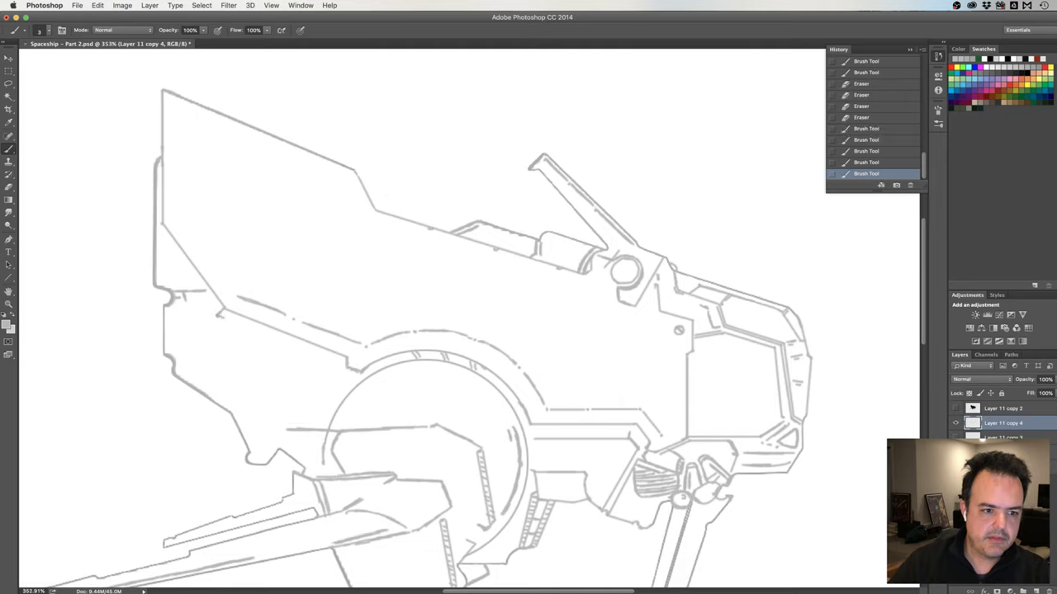
pyautogui.click(221, 315)
pyautogui.click(223, 317)
pyautogui.click(224, 319)
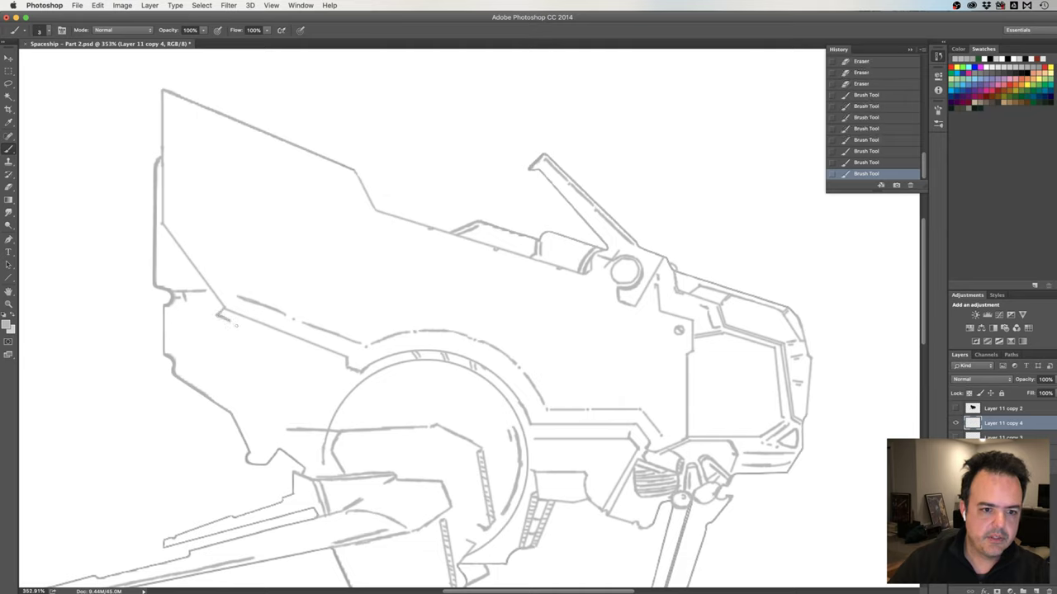
pyautogui.click(219, 314)
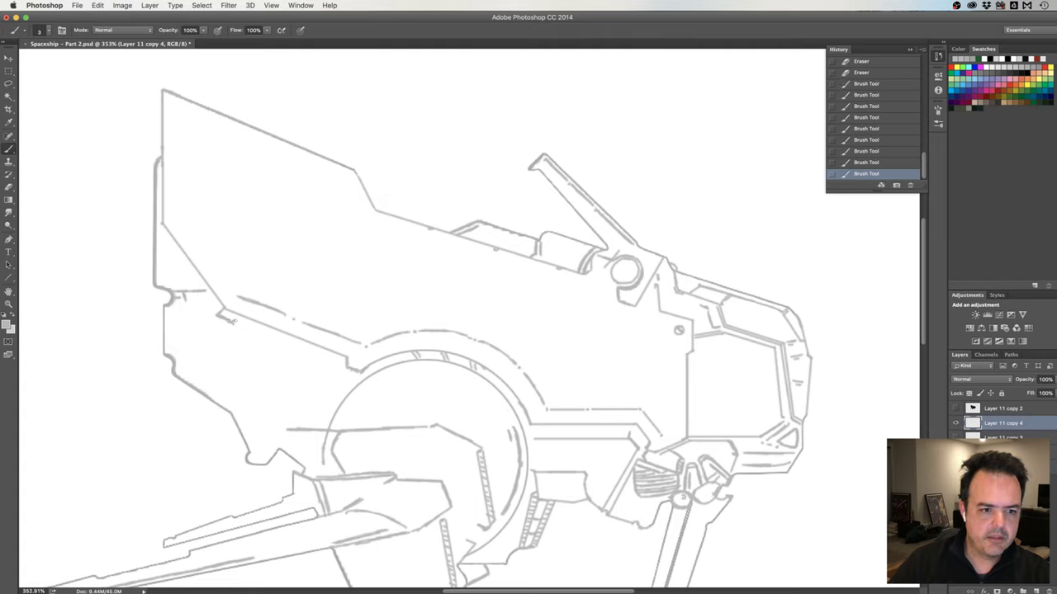
pyautogui.moveTo(220, 314); pyautogui.dragTo(239, 320)
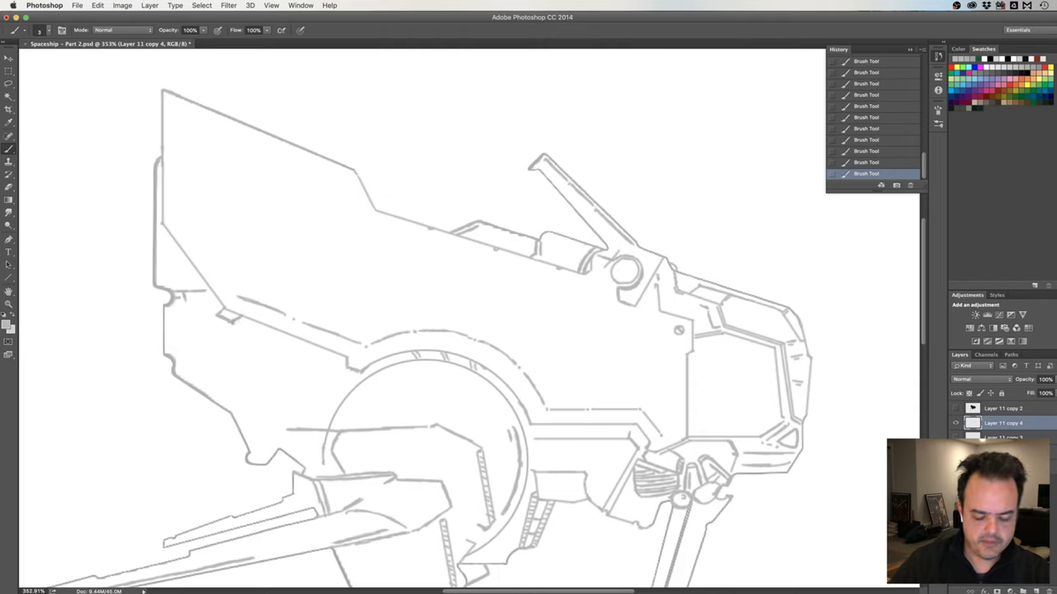
# Erase stray marks around the notch and draw a short line near the fin's base
pyautogui.press('e')
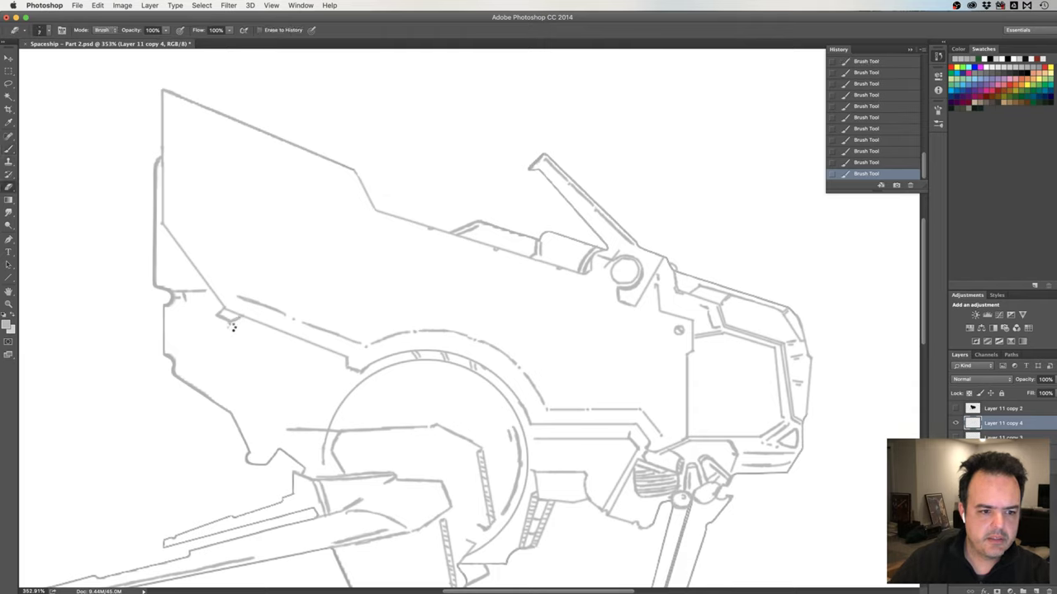
pyautogui.moveTo(231, 327); pyautogui.dragTo(234, 312)
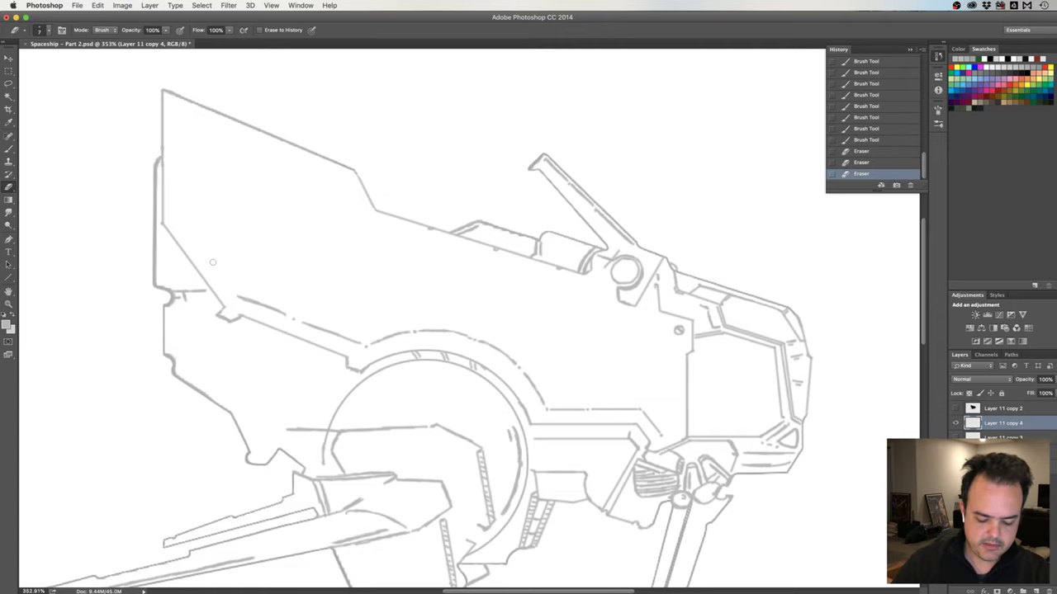
pyautogui.press('b')
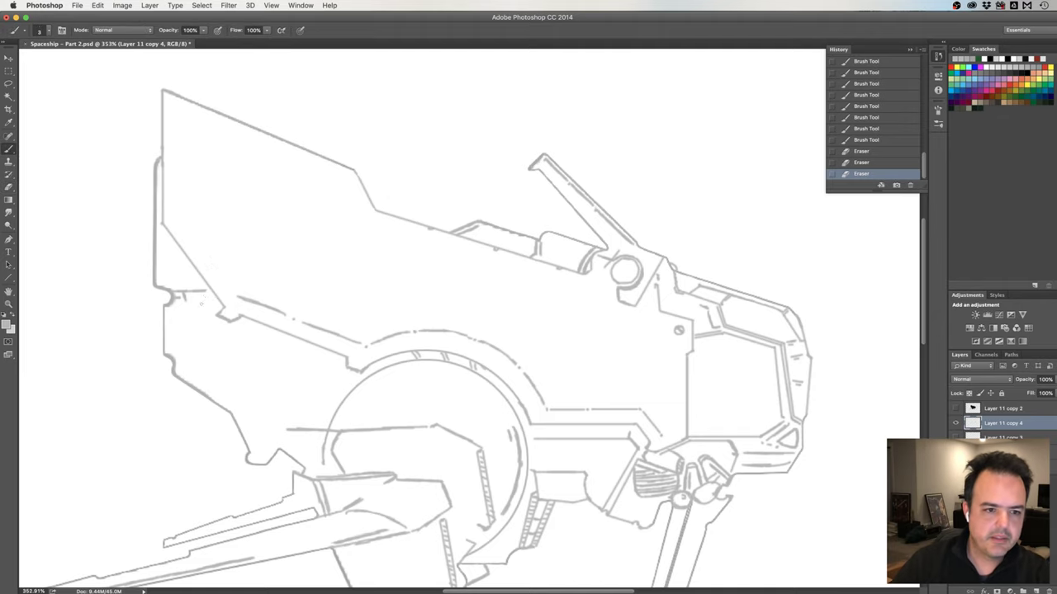
pyautogui.moveTo(185, 291); pyautogui.dragTo(213, 297)
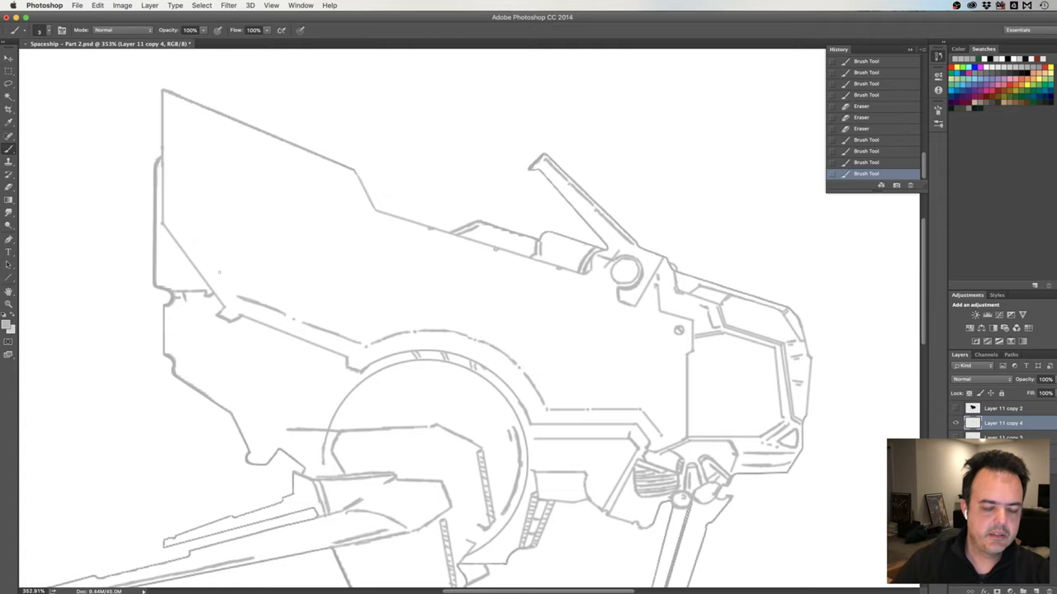
# Flip the canvas, brush a line across the antenna and a dashed diagonal up the fin's inner edge
pyautogui.press('h')
pyautogui.moveTo(219, 237); pyautogui.dragTo(364, 218)
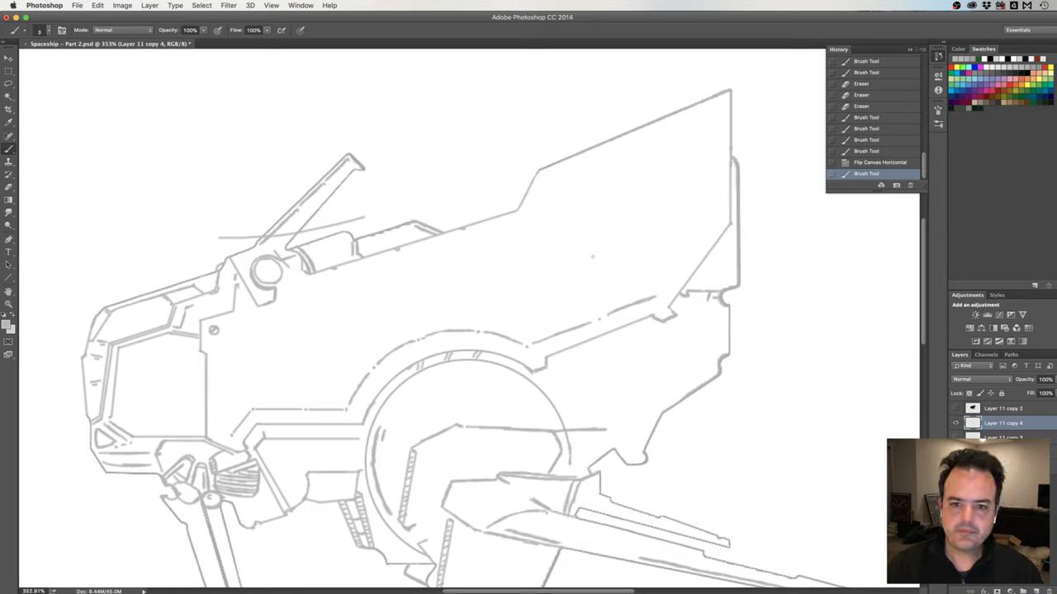
pyautogui.click(658, 293)
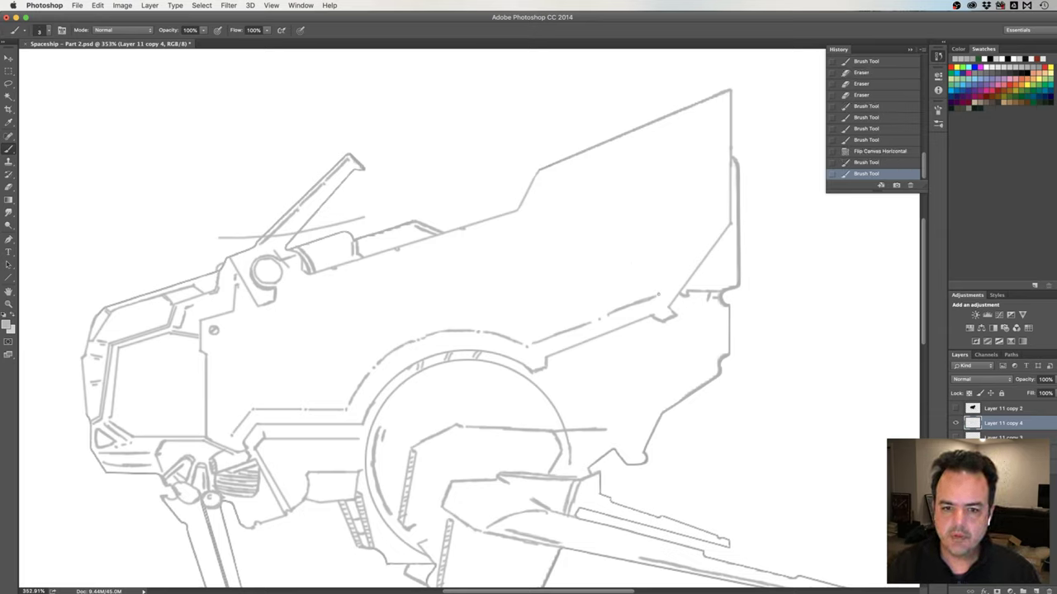
pyautogui.moveTo(659, 293); pyautogui.dragTo(690, 250)
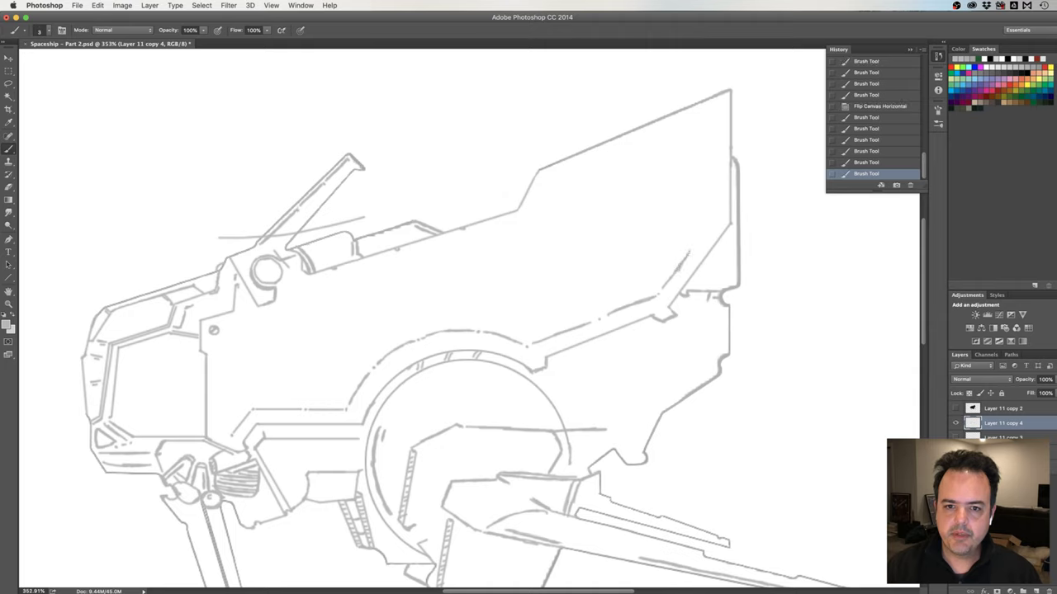
pyautogui.click(692, 246)
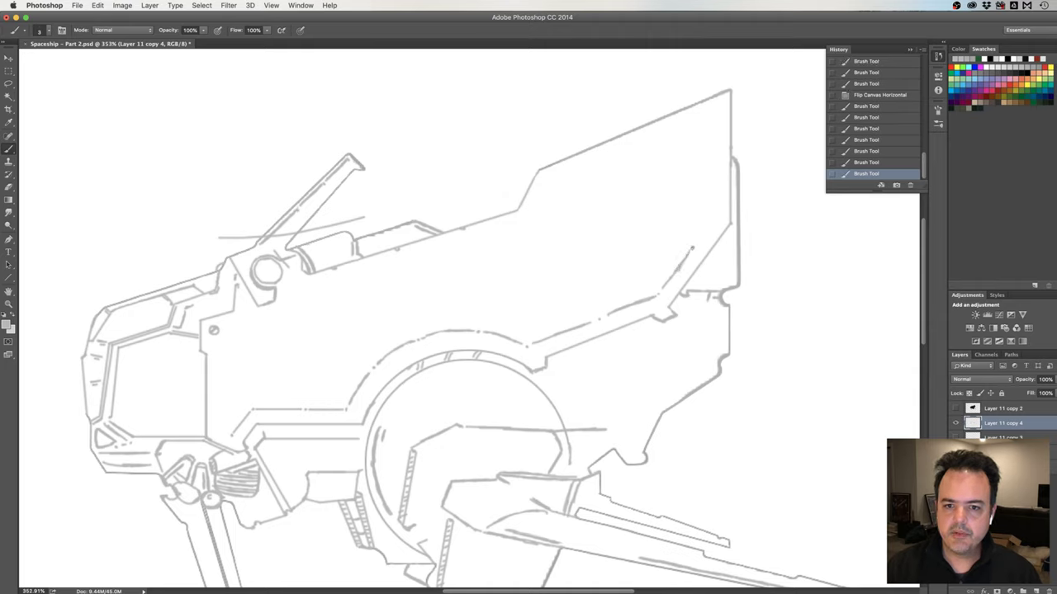
pyautogui.click(703, 240)
pyautogui.moveTo(695, 243); pyautogui.dragTo(716, 215)
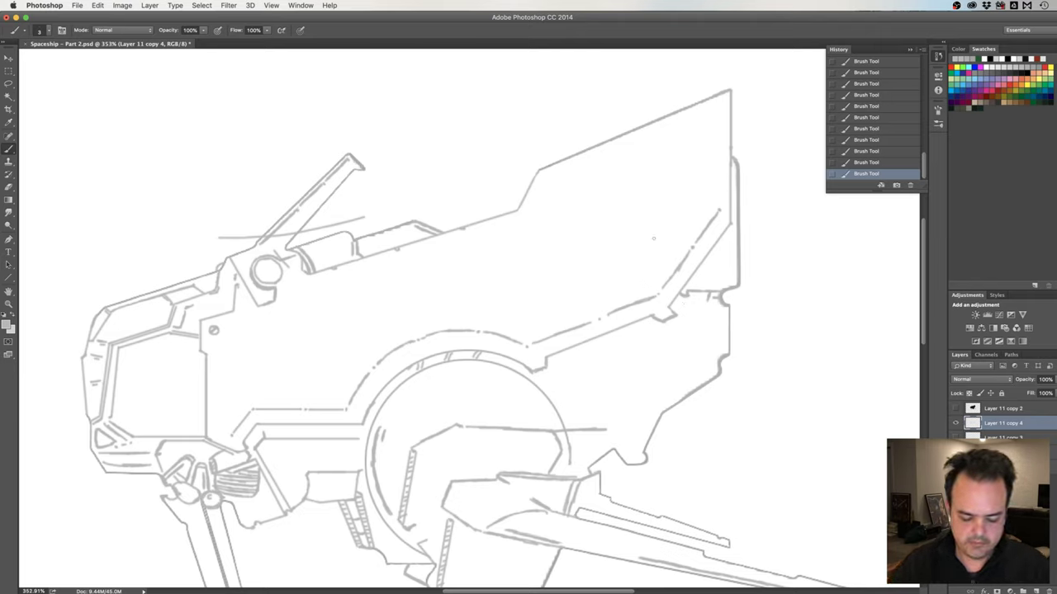
pyautogui.moveTo(632, 331); pyautogui.dragTo(656, 335)
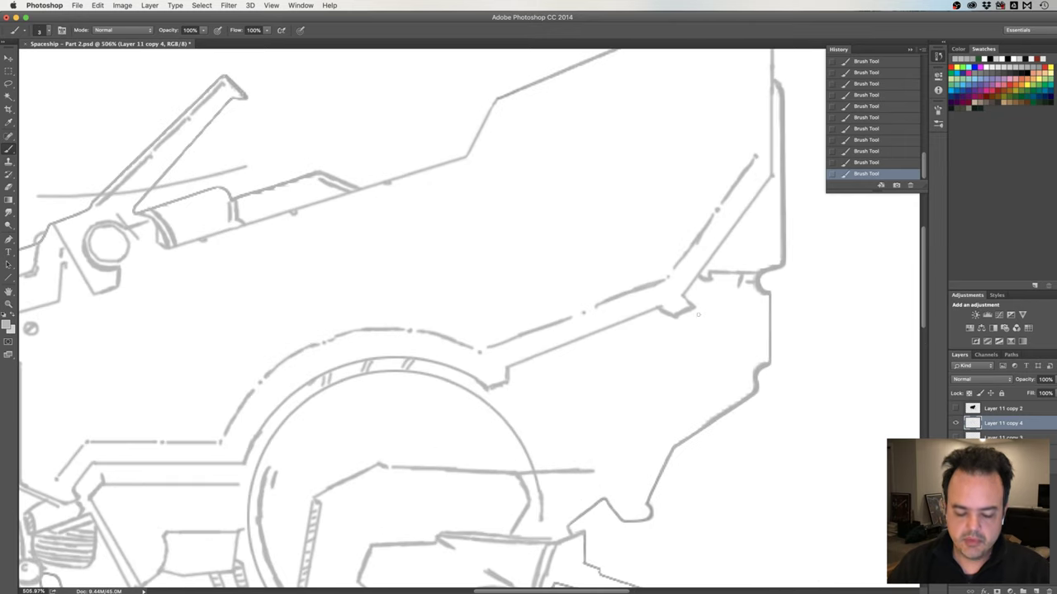
# Erase specks at the fin line's end, curved hull line and fin corner, then touch up the corner
pyautogui.press('e')
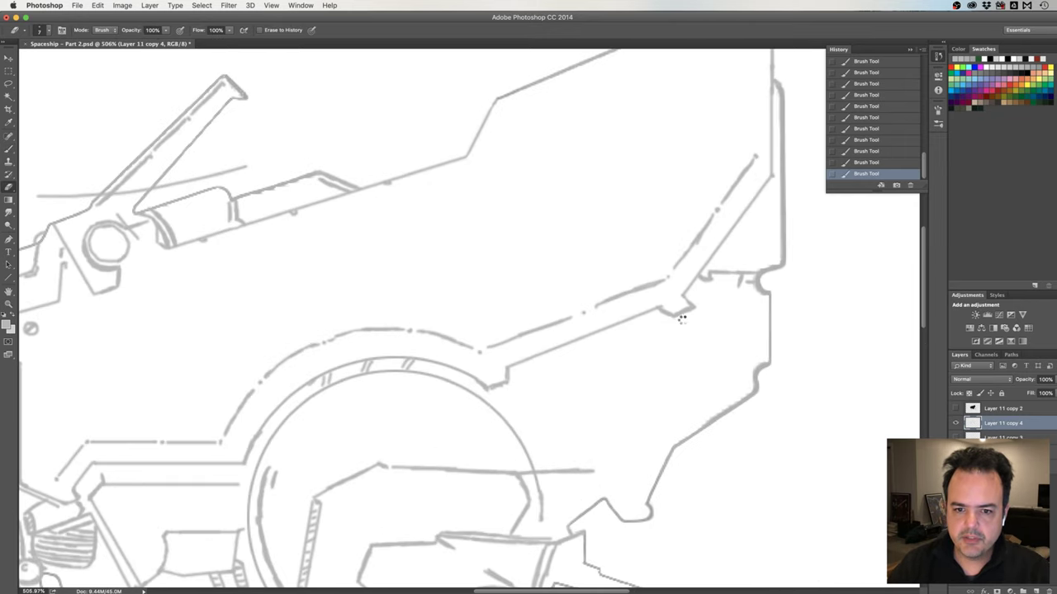
pyautogui.moveTo(696, 312); pyautogui.dragTo(698, 312)
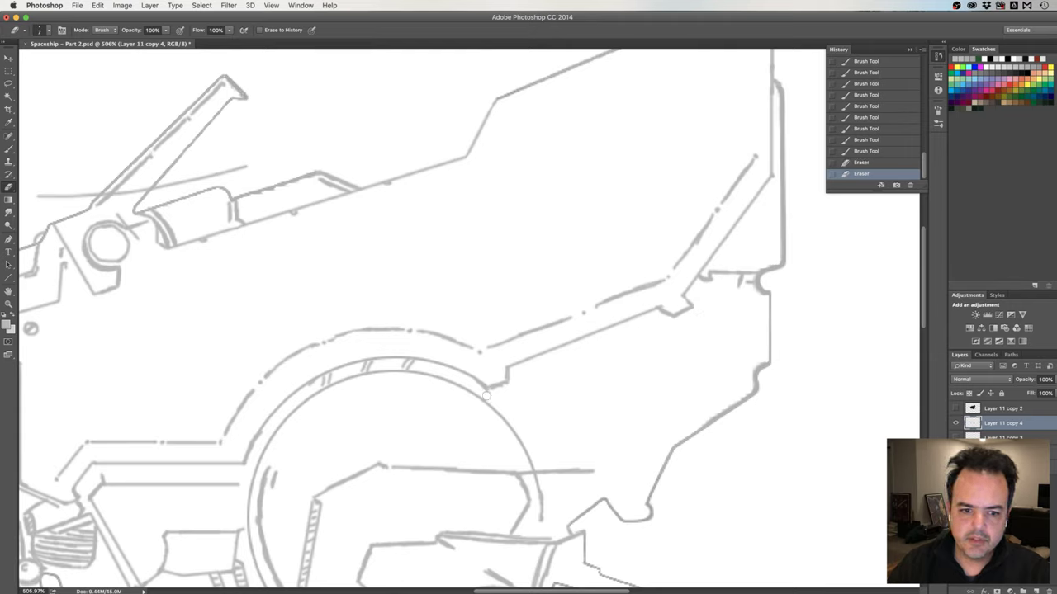
pyautogui.moveTo(494, 395); pyautogui.dragTo(513, 387)
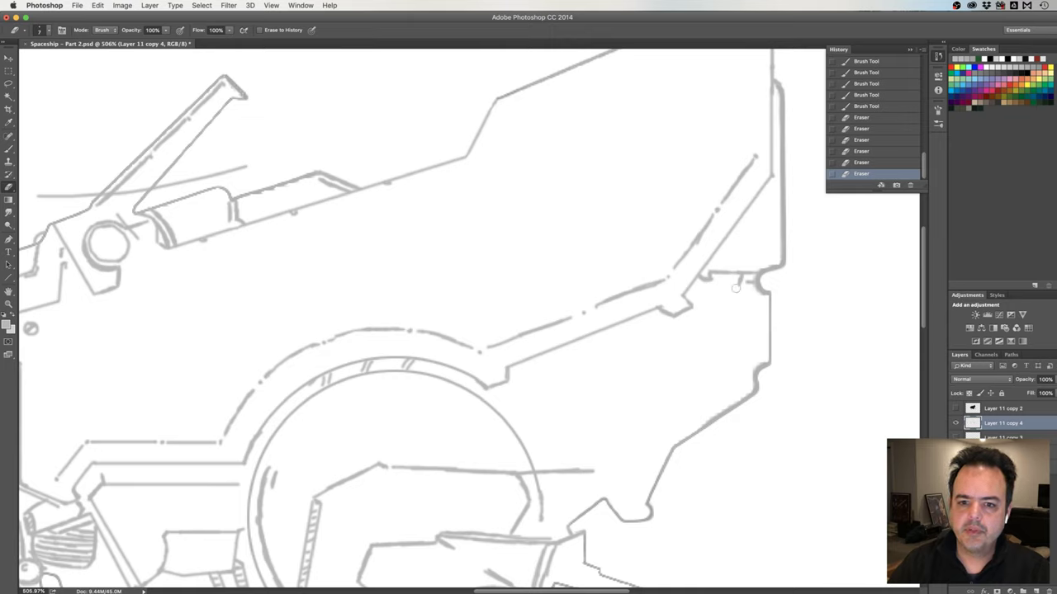
pyautogui.moveTo(734, 289)
pyautogui.mouseDown()
pyautogui.moveTo(721, 307)
pyautogui.moveTo(714, 295)
pyautogui.mouseUp()
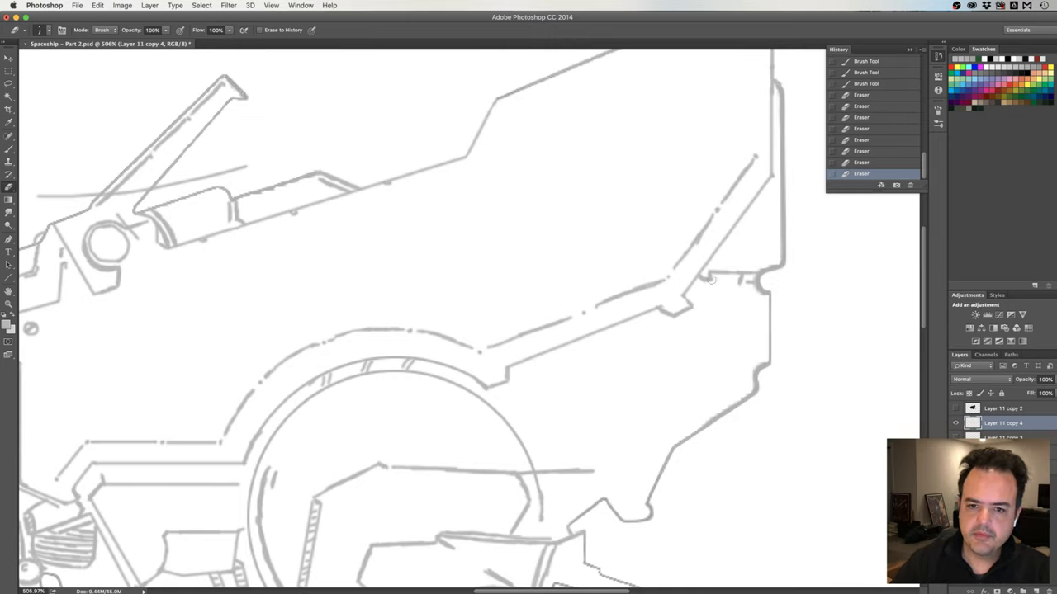
pyautogui.click(713, 283)
pyautogui.click(715, 284)
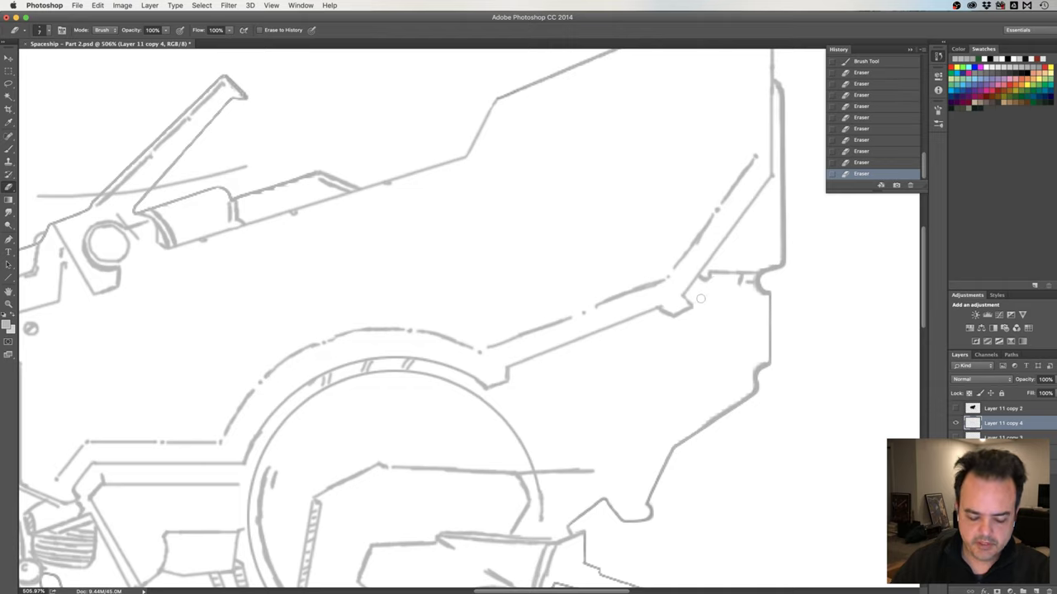
pyautogui.press('b')
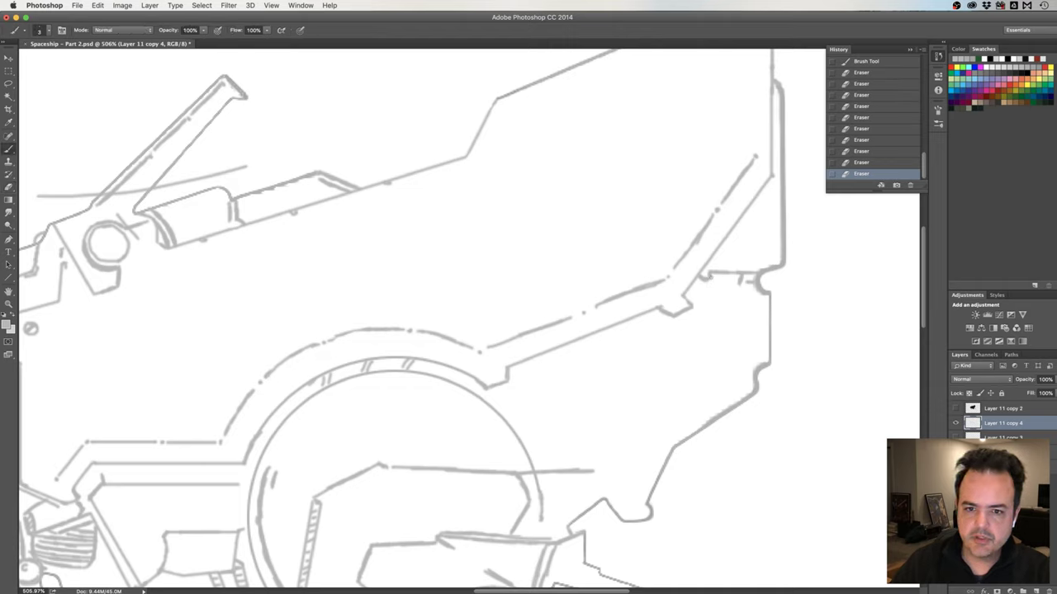
pyautogui.click(707, 283)
pyautogui.click(707, 280)
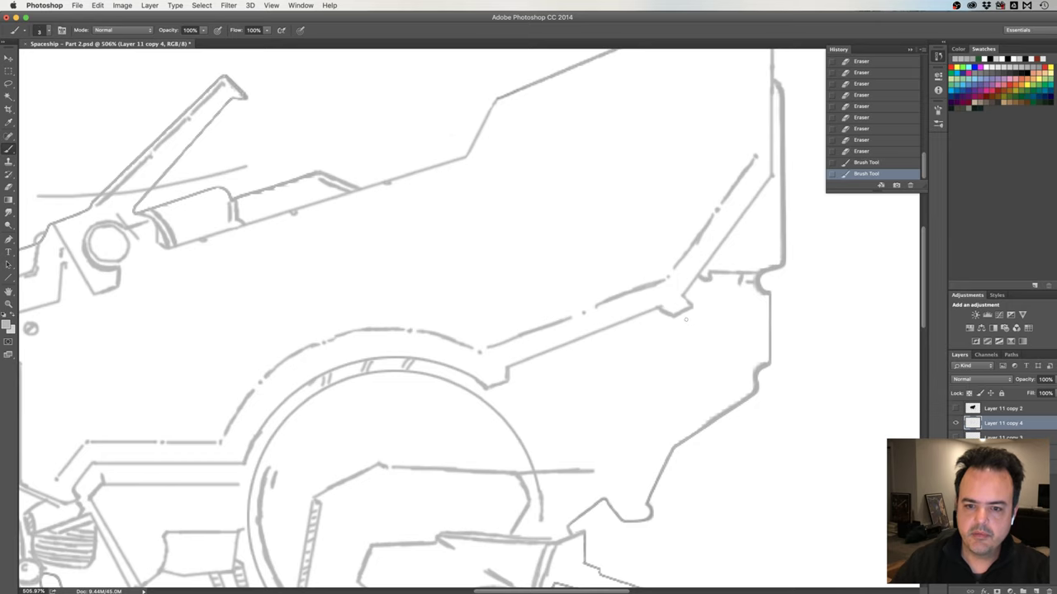
pyautogui.scroll(-5, 706, 302)
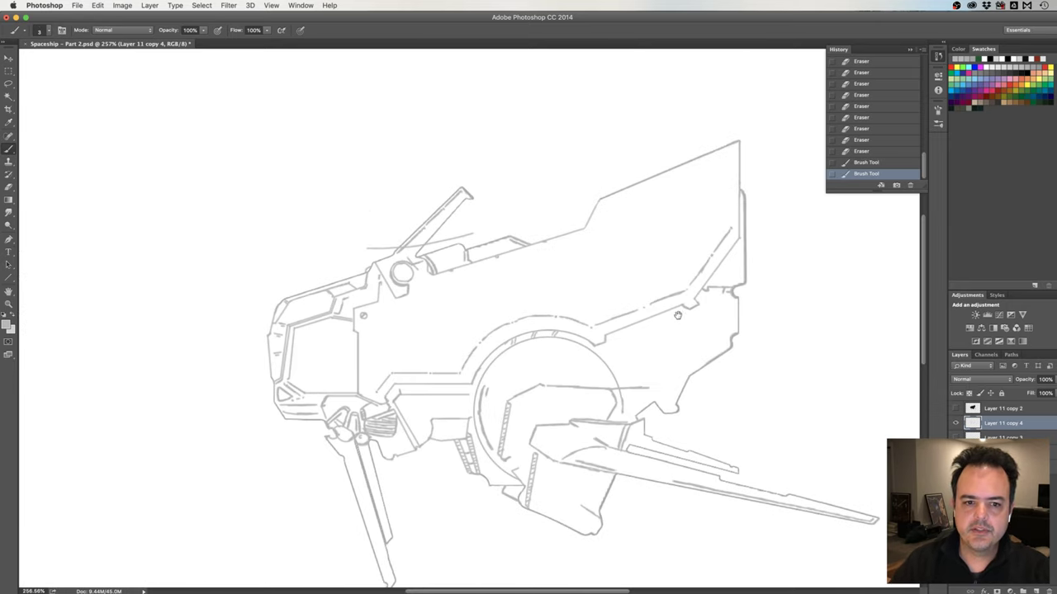
# Check the flipped view, then draw a short diagonal detail line on the fin
pyautogui.moveTo(706, 302)
pyautogui.mouseDown()
pyautogui.moveTo(597, 297)
pyautogui.moveTo(624, 307)
pyautogui.mouseUp()
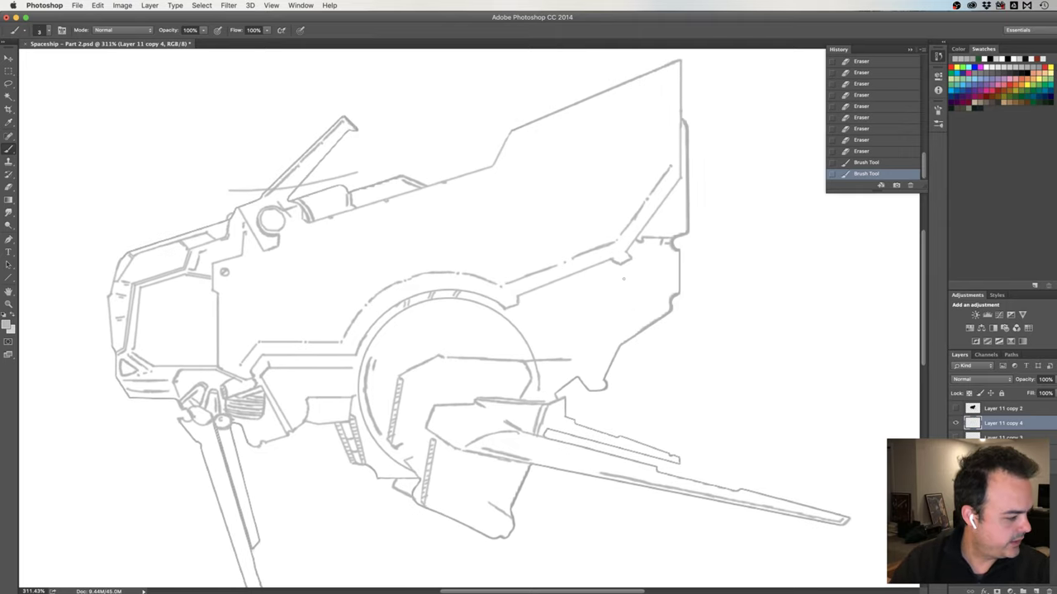
pyautogui.hotkey('shift', 'h')
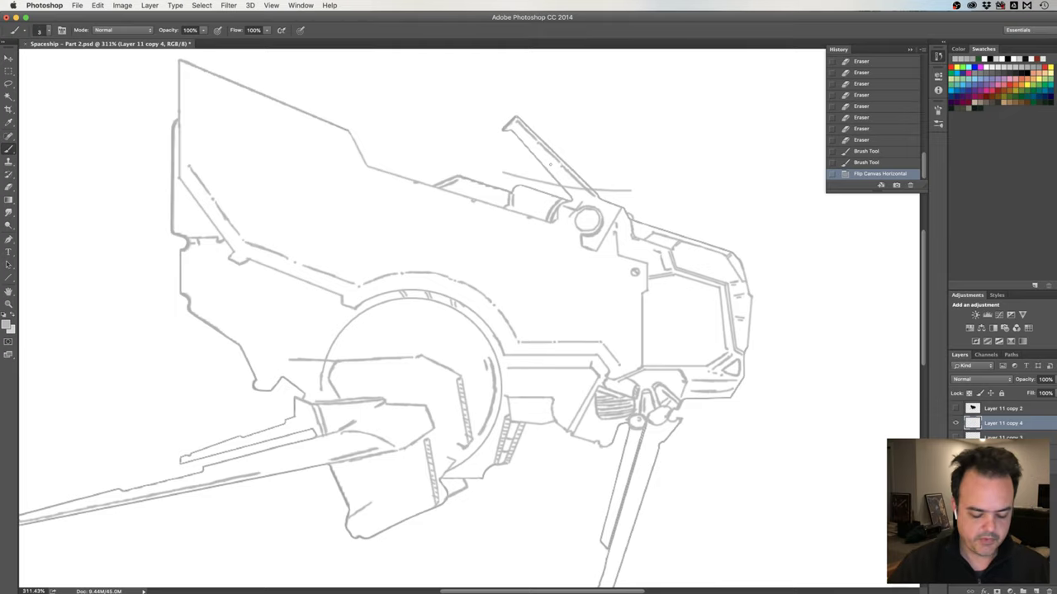
pyautogui.hotkey('ctrl', 'shift', 'h')
pyautogui.moveTo(550, 163); pyautogui.dragTo(572, 183)
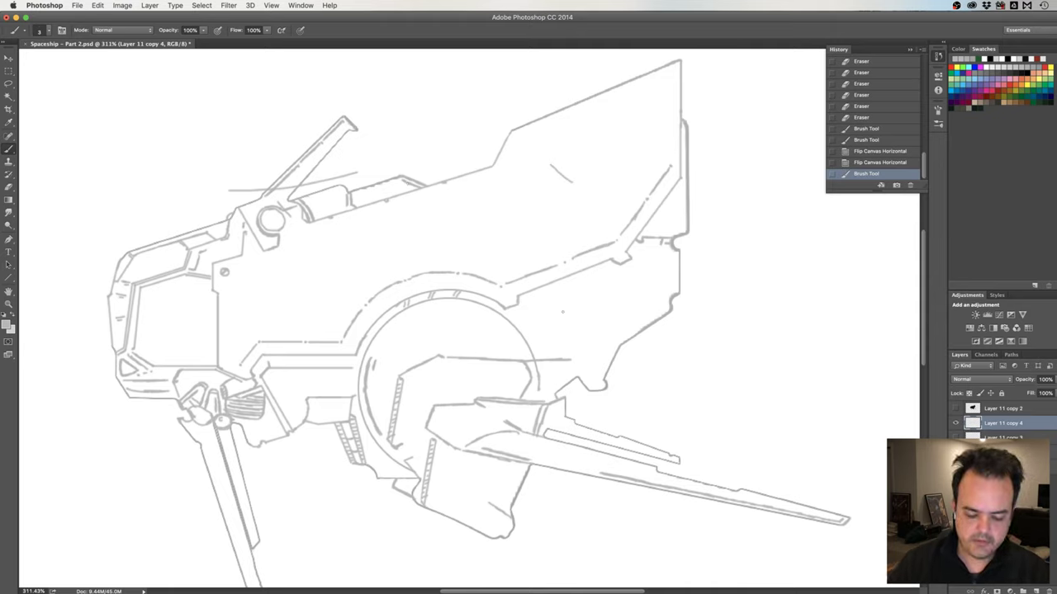
pyautogui.press('e')
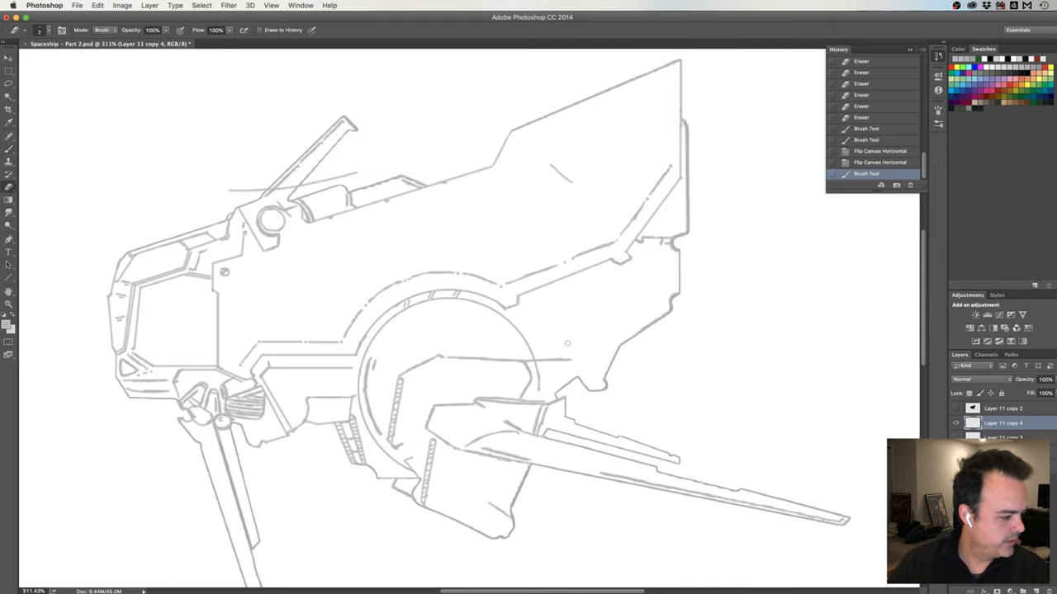
pyautogui.press('b')
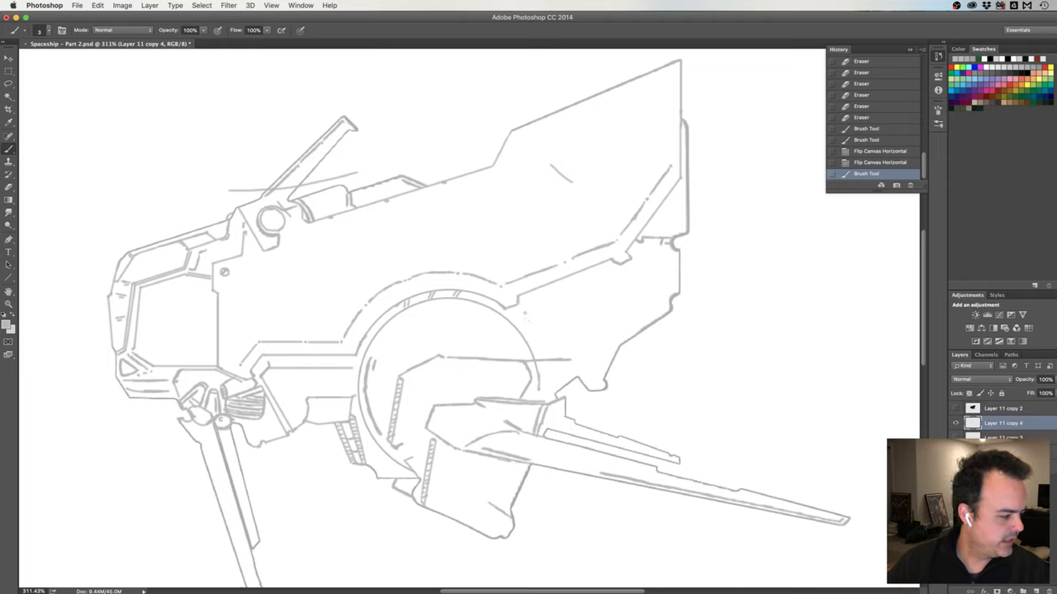
# Dab repeatedly to close the small gaps in the hull outline beside the hatch
pyautogui.click(521, 324)
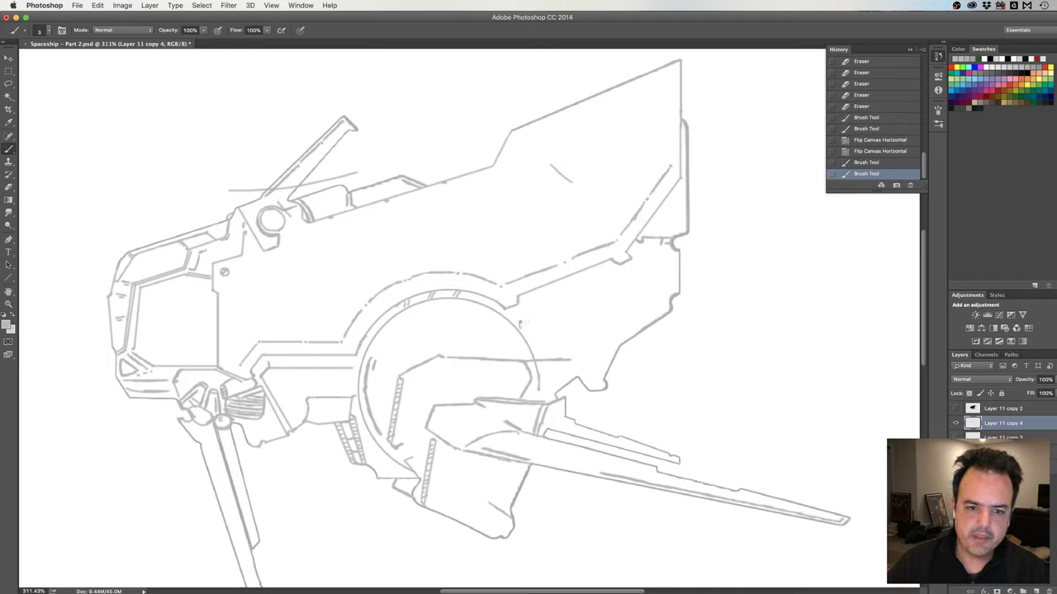
pyautogui.click(521, 324)
pyautogui.click(521, 325)
pyautogui.click(521, 326)
pyautogui.click(522, 326)
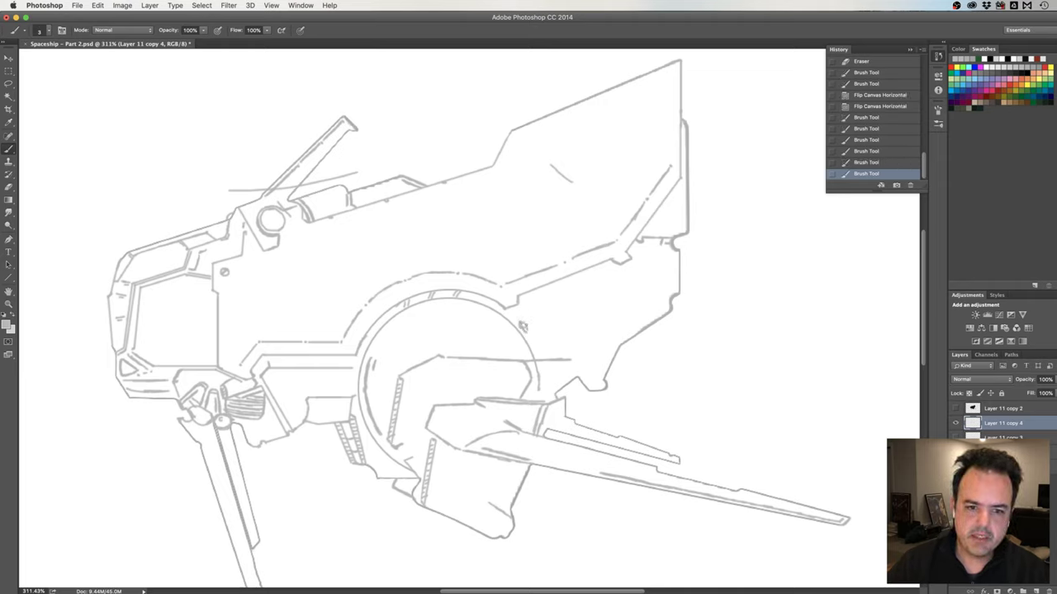
pyautogui.click(522, 326)
pyautogui.click(523, 327)
pyautogui.click(522, 327)
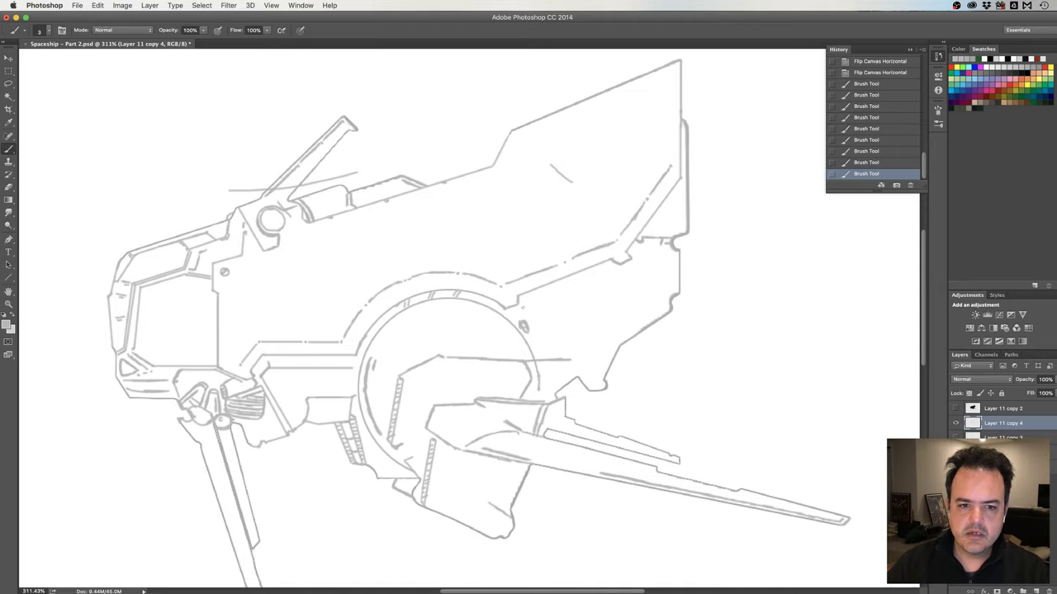
# Stroke a short vent detail on the hull right of the circular wheel housing
pyautogui.moveTo(522, 319)
pyautogui.mouseDown()
pyautogui.moveTo(582, 293)
pyautogui.moveTo(587, 302)
pyautogui.mouseUp()
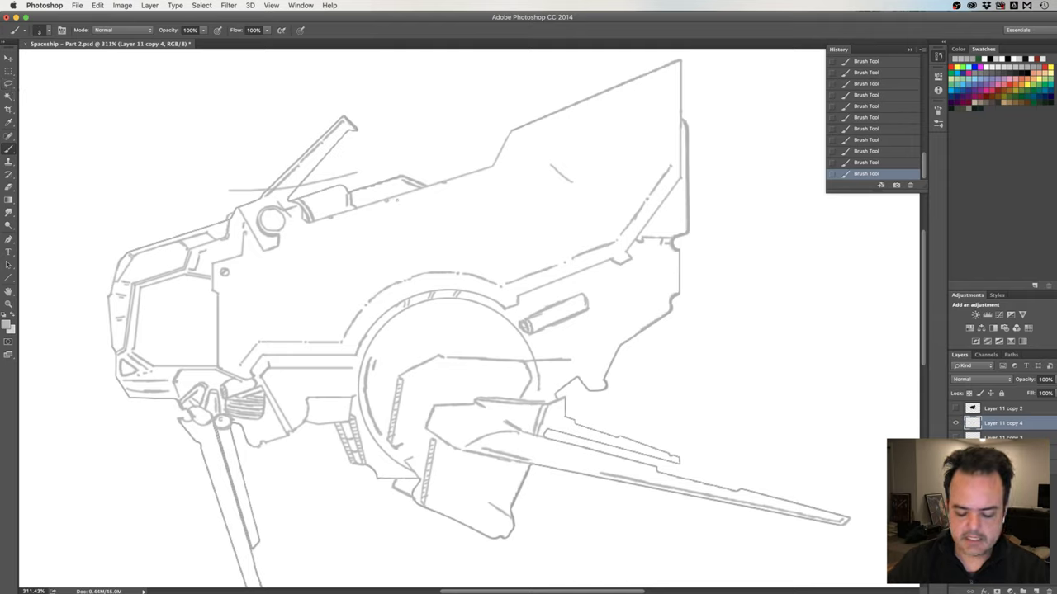
# Lasso the small hull cylinder and free-transform it slightly left and up
pyautogui.press('l')
pyautogui.moveTo(544, 310); pyautogui.dragTo(561, 338)
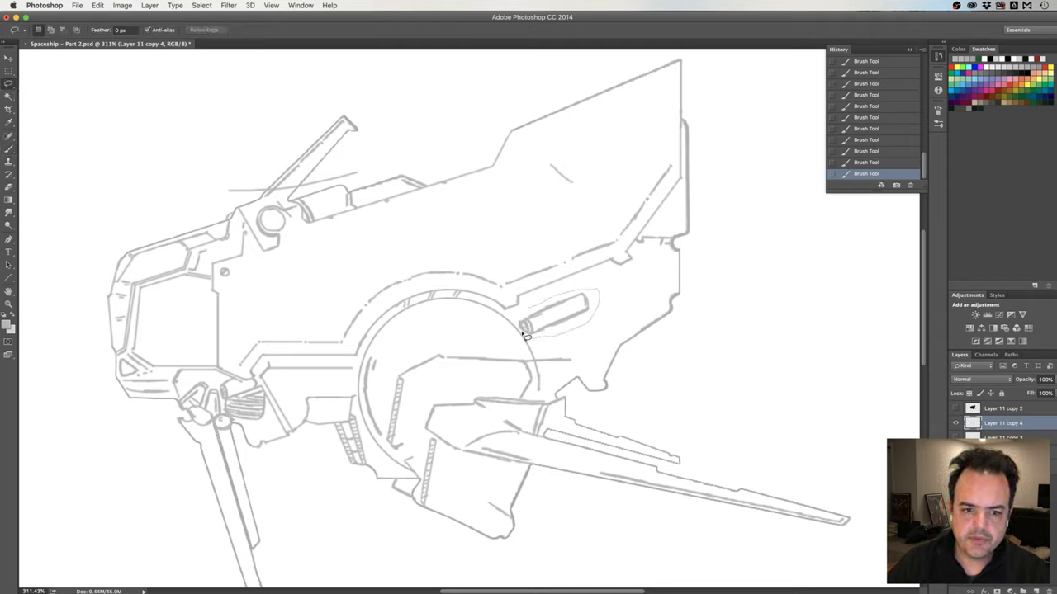
pyautogui.moveTo(521, 332); pyautogui.dragTo(526, 313)
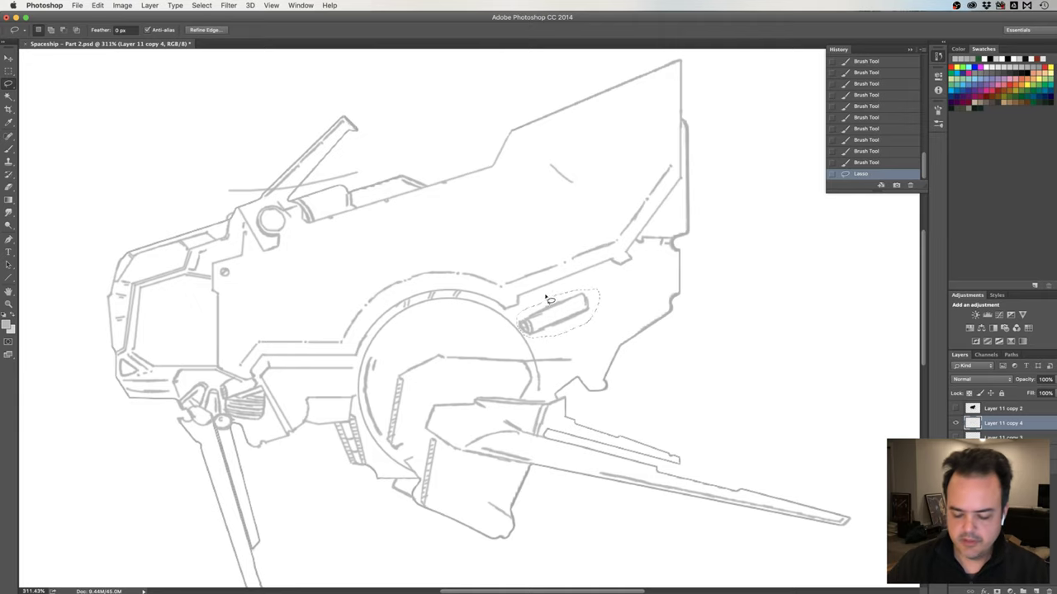
pyautogui.rightClick(553, 314)
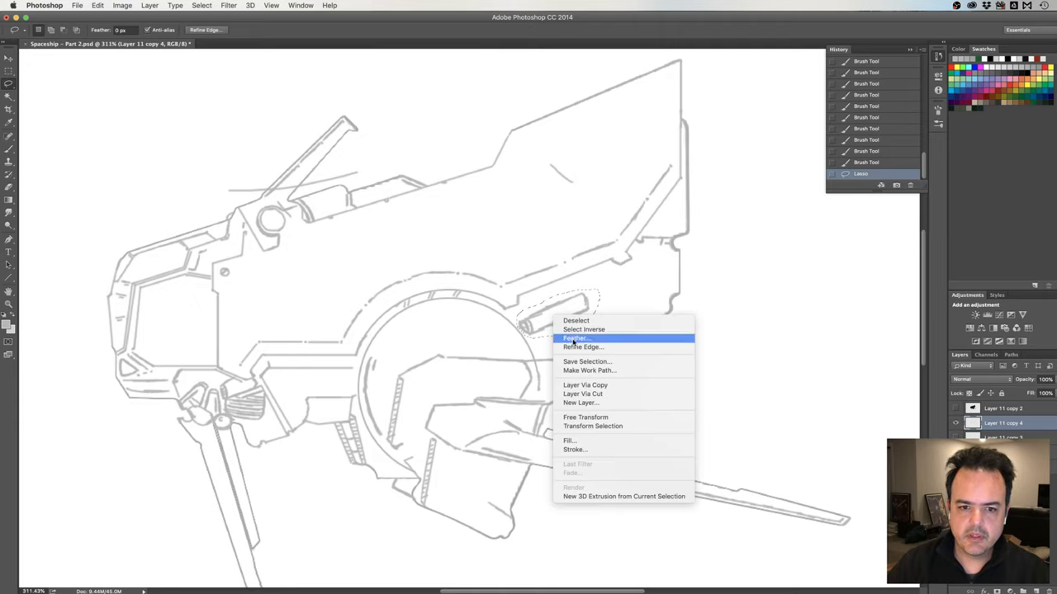
pyautogui.click(582, 418)
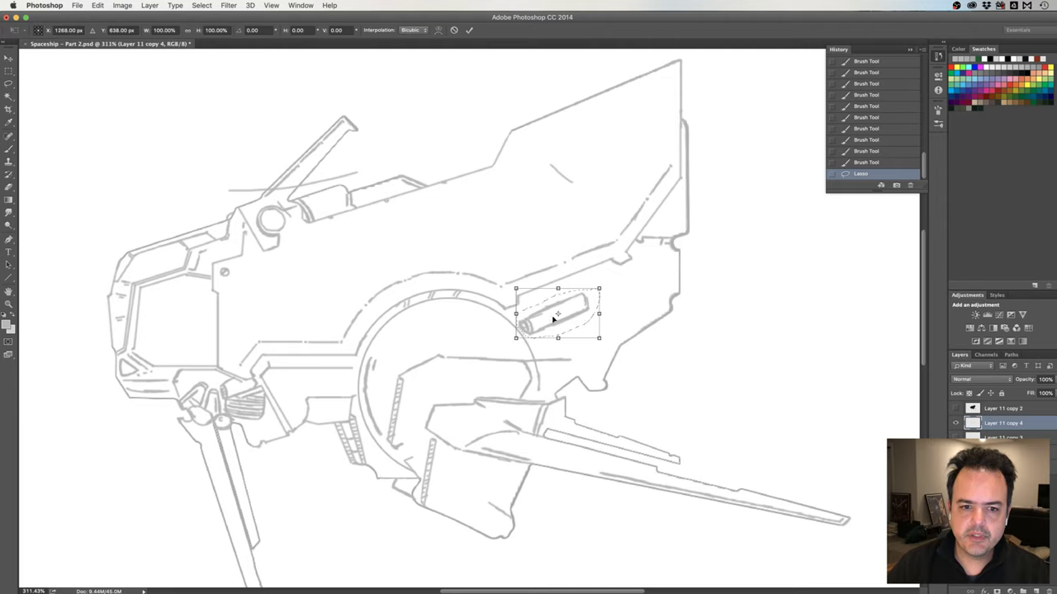
pyautogui.moveTo(554, 313); pyautogui.dragTo(548, 309)
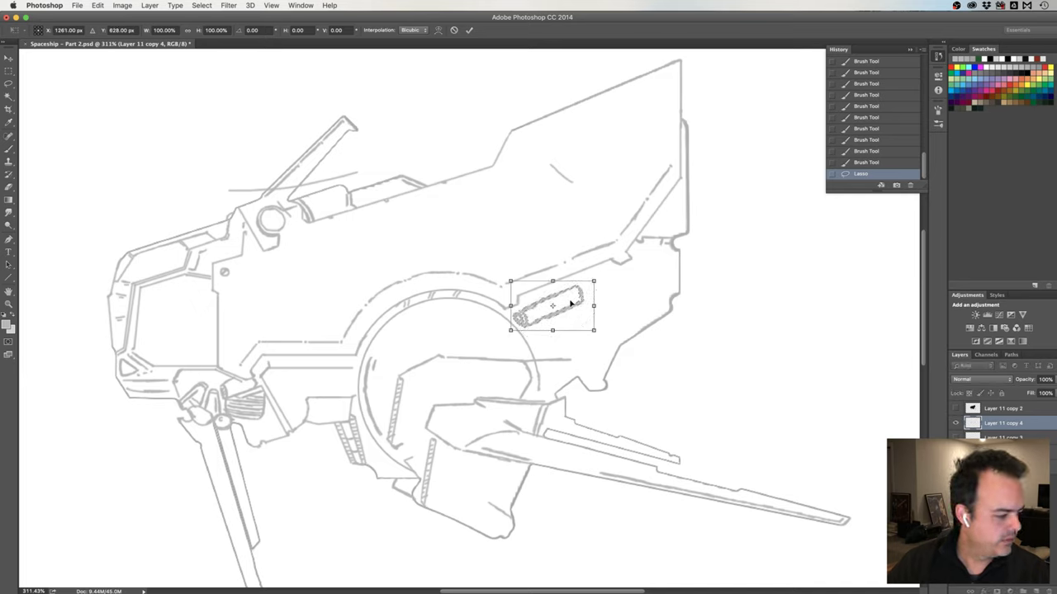
pyautogui.moveTo(579, 301)
pyautogui.mouseDown()
pyautogui.moveTo(560, 309)
pyautogui.moveTo(561, 295)
pyautogui.moveTo(549, 309)
pyautogui.mouseUp()
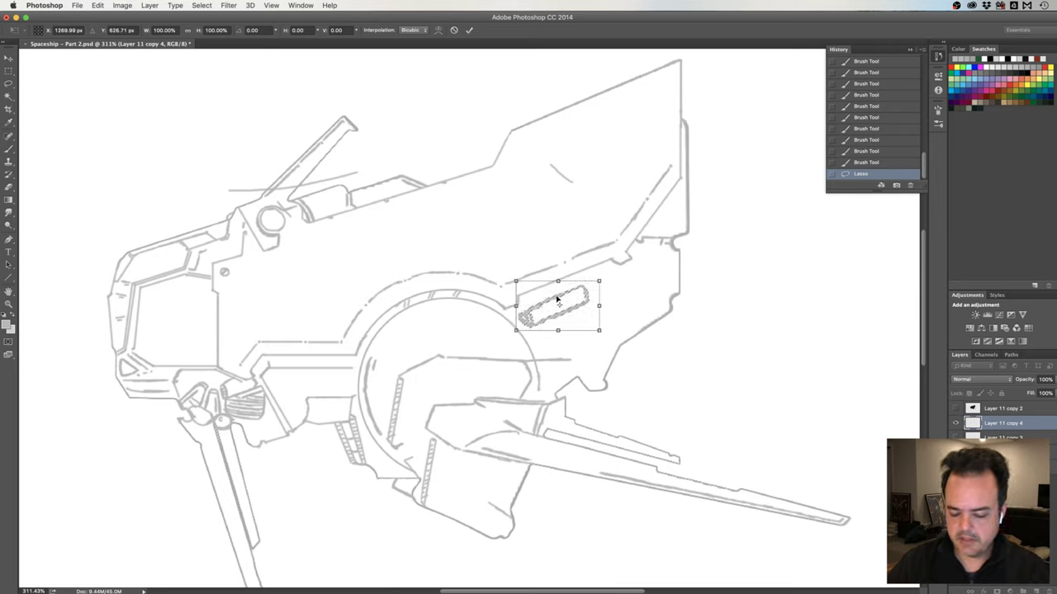
pyautogui.press('Return')
# Deselect, redraw the cylinder's outline, add hatch marks beside it and a short vertical hull line
pyautogui.hotkey('ctrl', 'd')
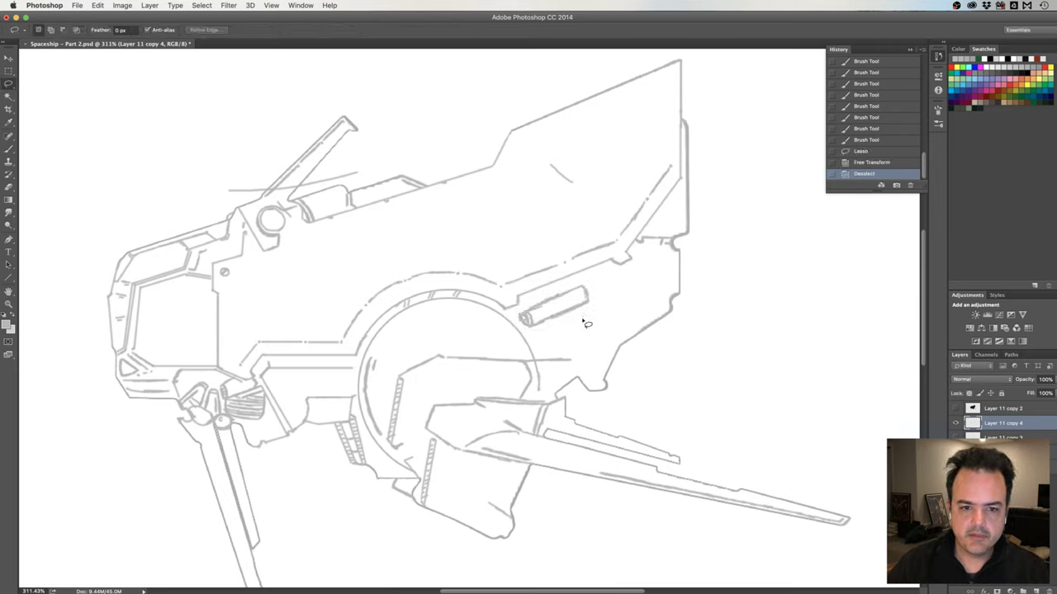
pyautogui.press('b')
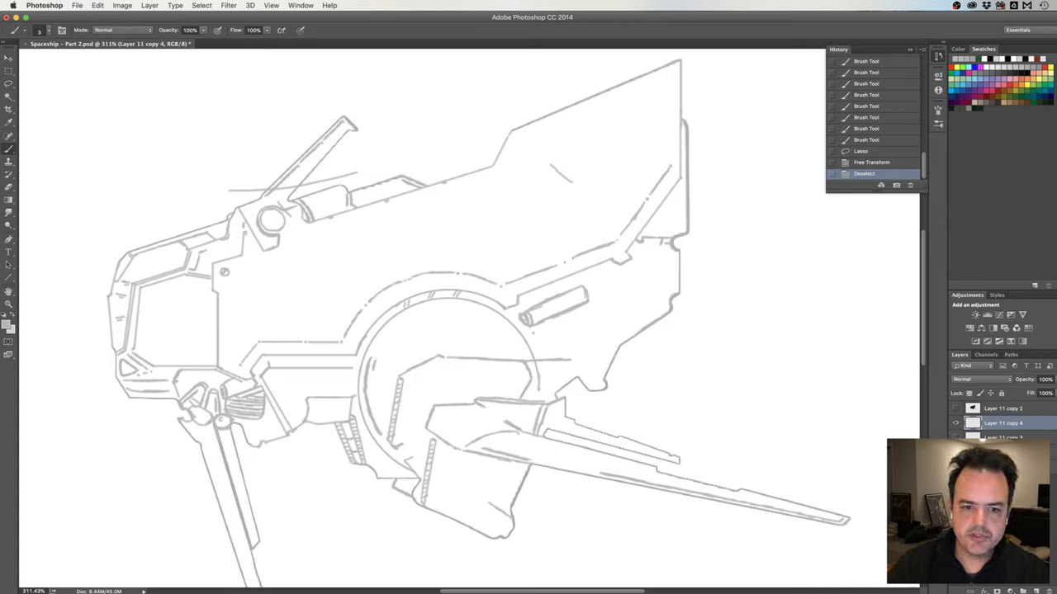
pyautogui.moveTo(528, 318)
pyautogui.mouseDown()
pyautogui.moveTo(578, 299)
pyautogui.moveTo(585, 308)
pyautogui.moveTo(565, 321)
pyautogui.moveTo(578, 319)
pyautogui.mouseUp()
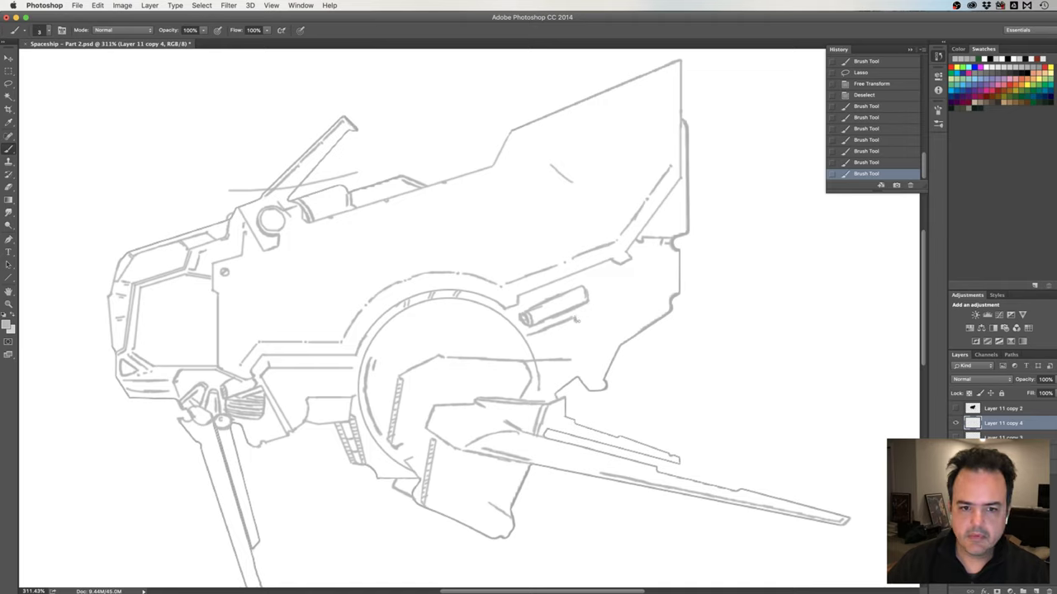
pyautogui.moveTo(577, 320); pyautogui.dragTo(593, 313)
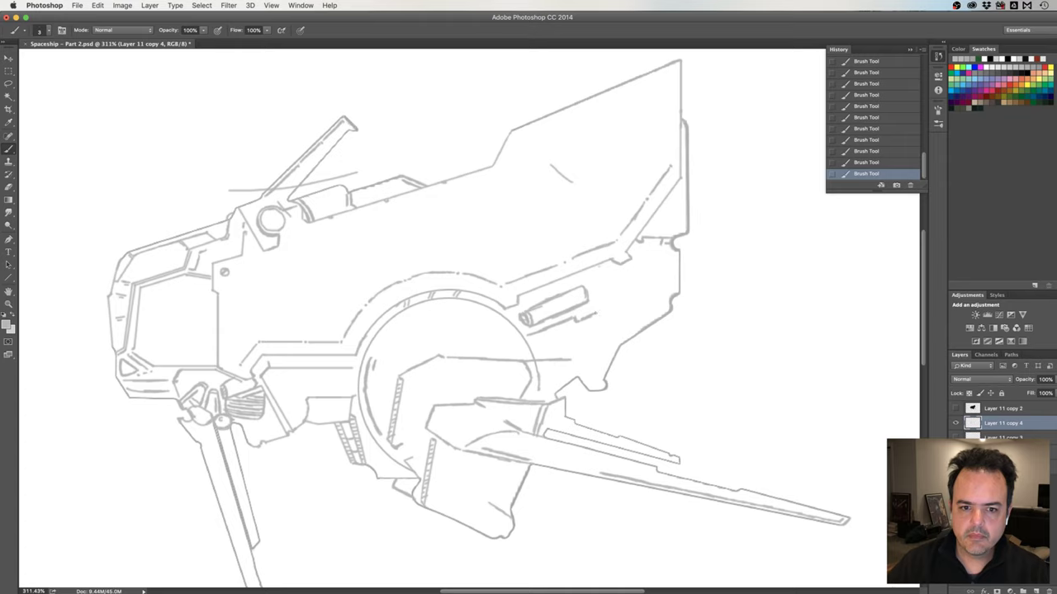
pyautogui.moveTo(598, 266); pyautogui.dragTo(597, 311)
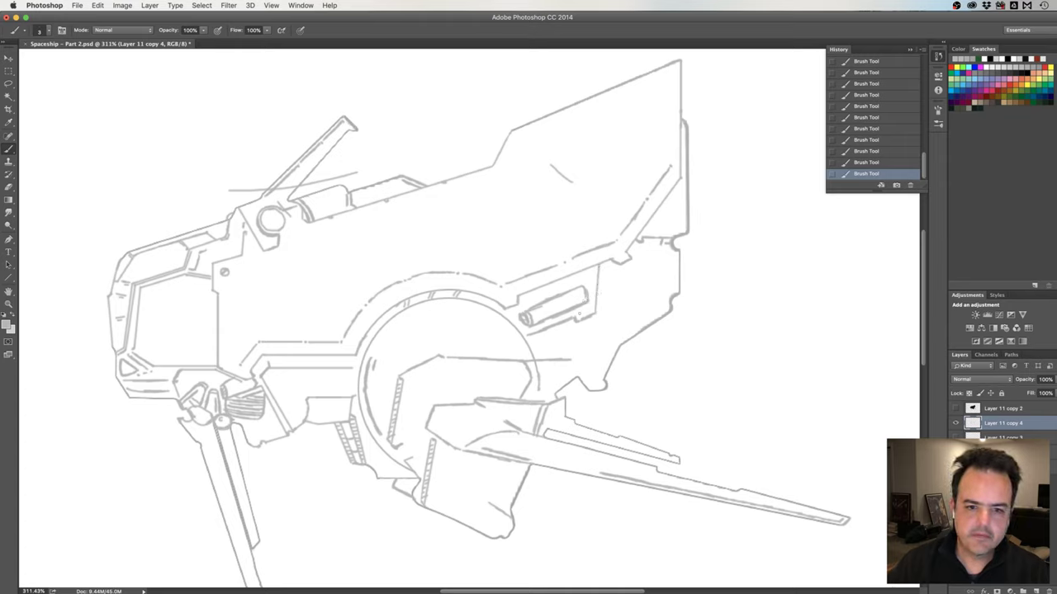
# Erase stray line bits around the cylinder and add one small touch-up stroke
pyautogui.press('e')
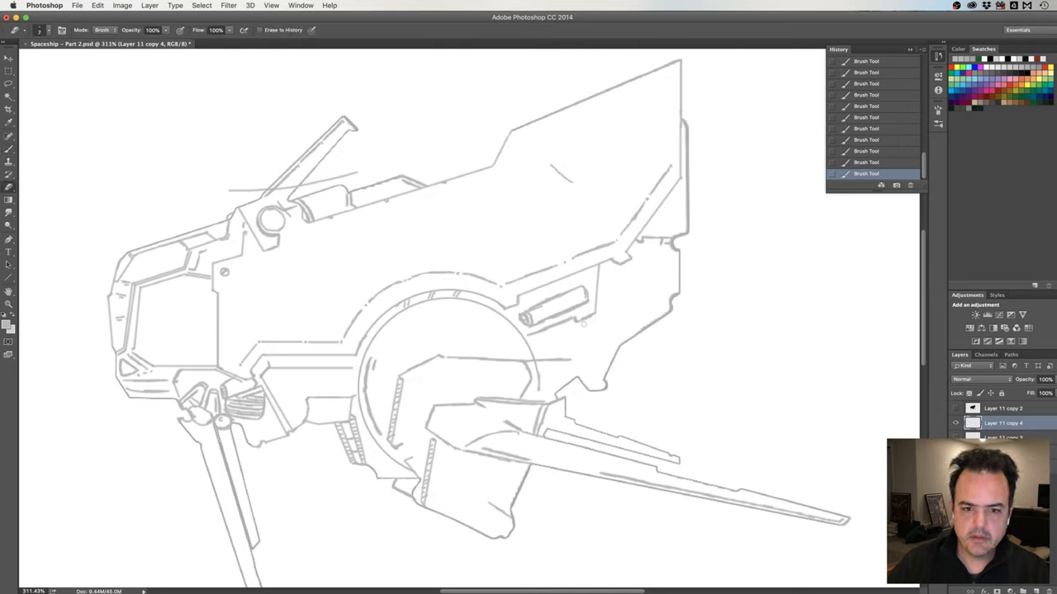
pyautogui.moveTo(584, 324)
pyautogui.mouseDown()
pyautogui.moveTo(595, 317)
pyautogui.moveTo(566, 328)
pyautogui.mouseUp()
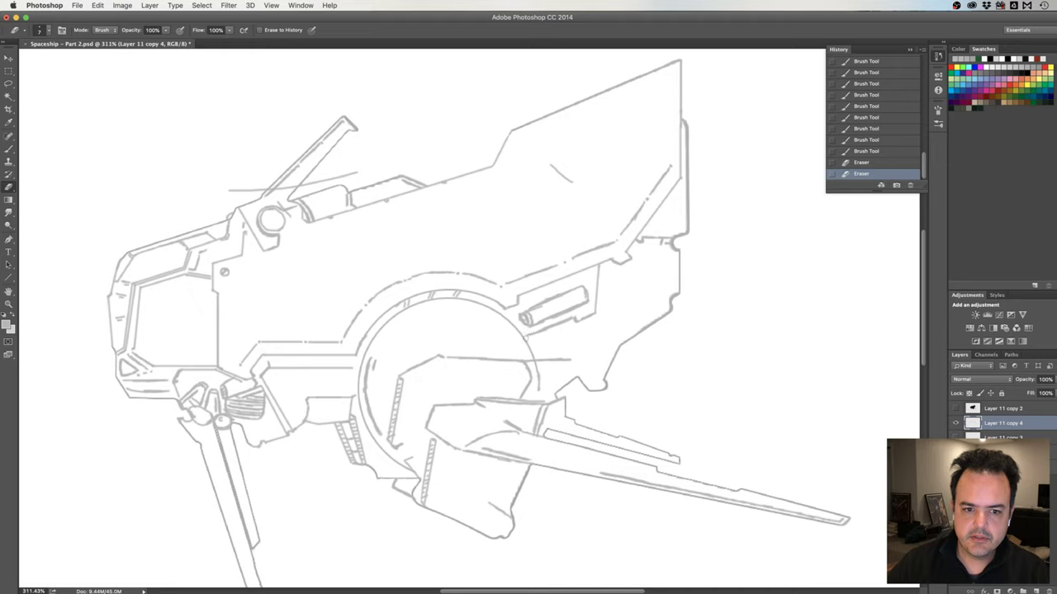
pyautogui.moveTo(527, 334); pyautogui.dragTo(534, 330)
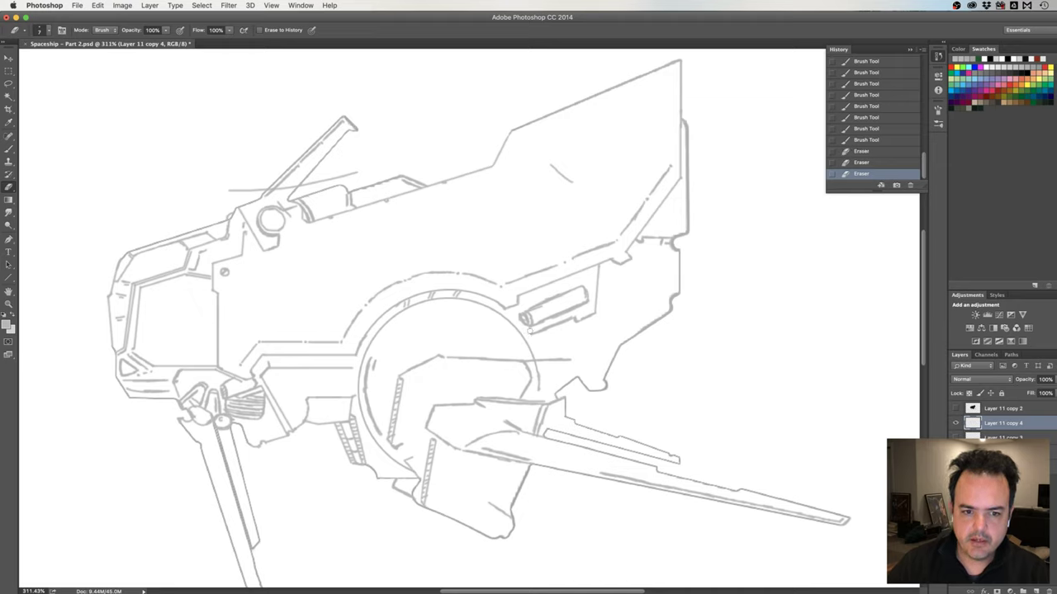
pyautogui.moveTo(529, 329)
pyautogui.mouseDown()
pyautogui.moveTo(560, 315)
pyautogui.moveTo(538, 328)
pyautogui.mouseUp()
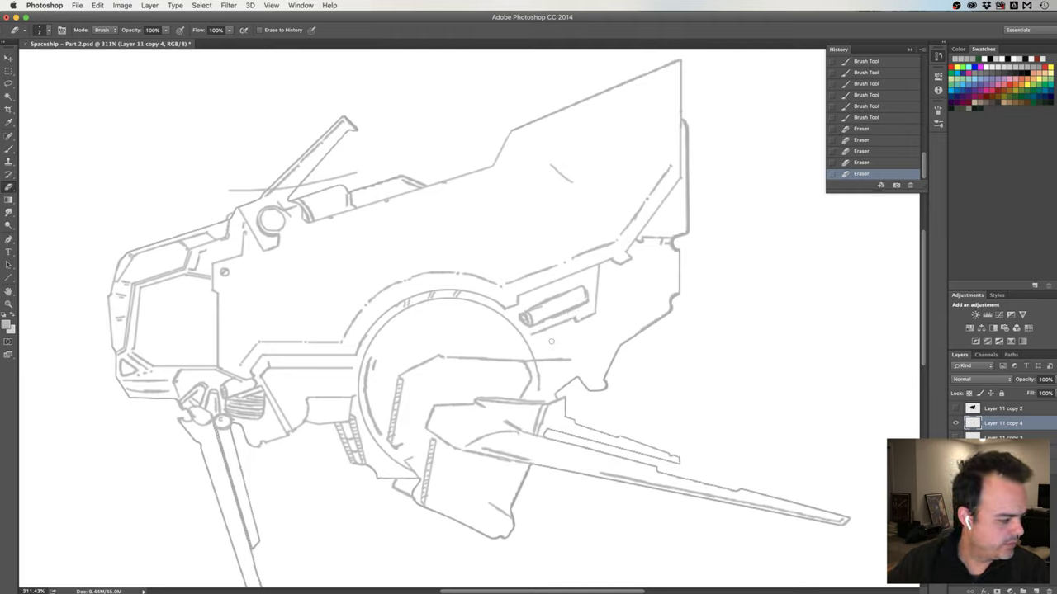
pyautogui.press('b')
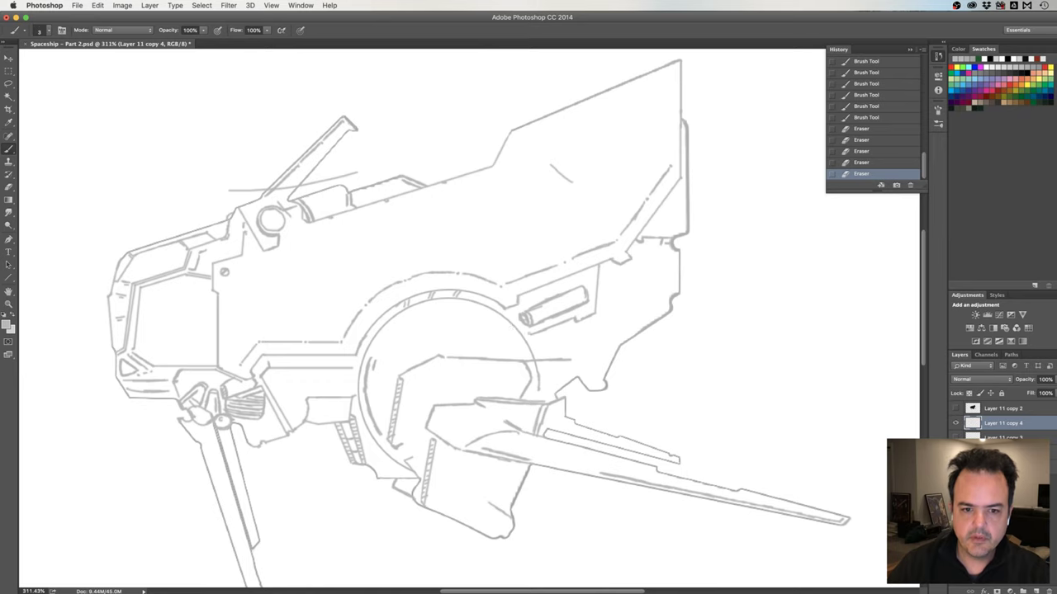
pyautogui.moveTo(540, 338)
pyautogui.mouseDown()
pyautogui.moveTo(568, 340)
pyautogui.moveTo(526, 331)
pyautogui.mouseUp()
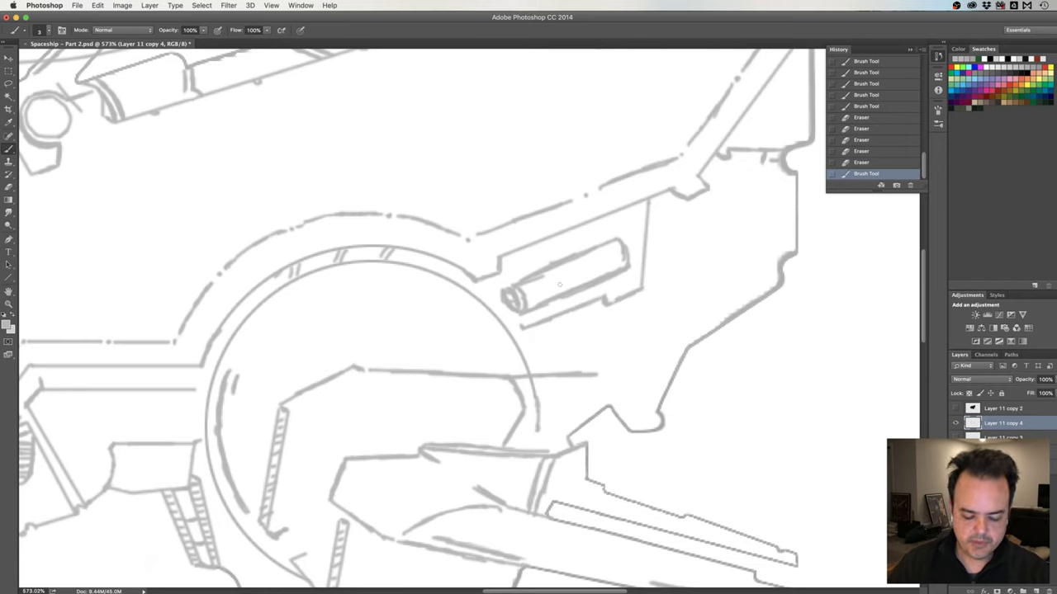
# Erase stray marks at the cylinder's left end and top, then redab its left end
pyautogui.press('e')
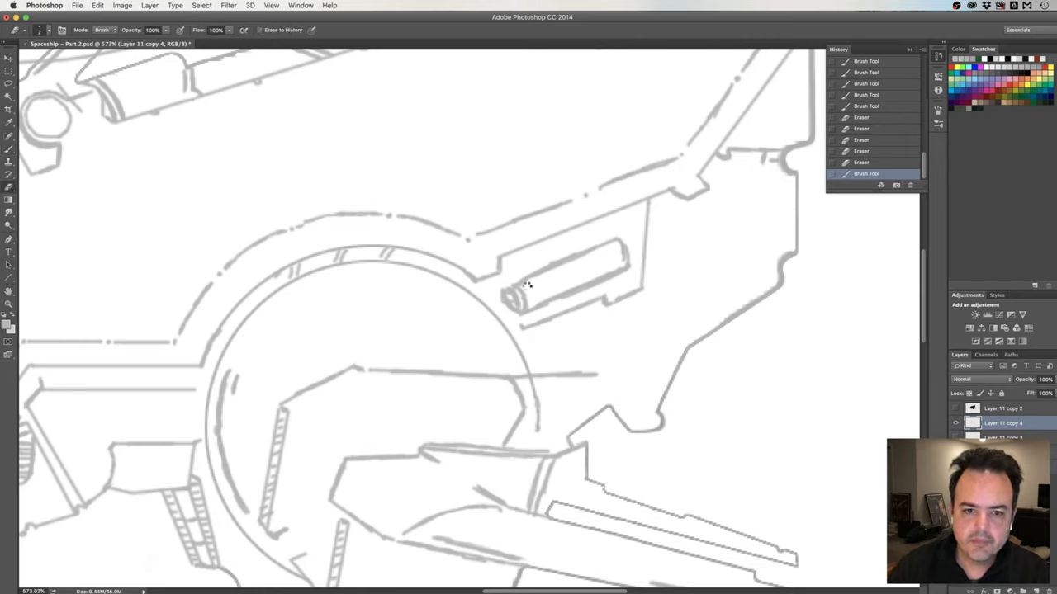
pyautogui.moveTo(545, 279)
pyautogui.mouseDown()
pyautogui.moveTo(527, 286)
pyautogui.moveTo(541, 261)
pyautogui.moveTo(582, 251)
pyautogui.mouseUp()
pyautogui.click(586, 247)
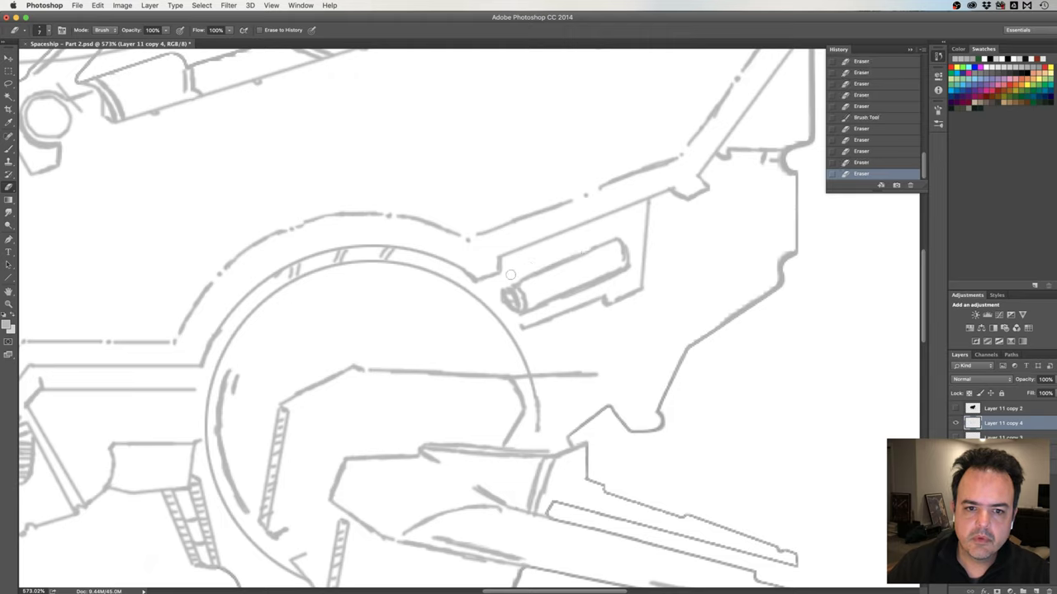
pyautogui.press('b')
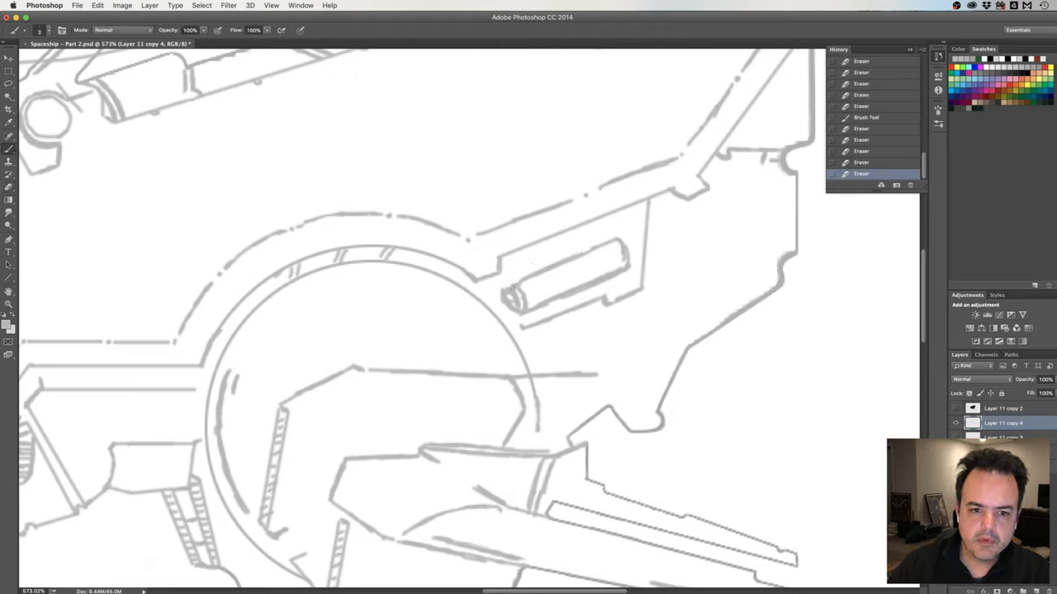
pyautogui.click(510, 286)
pyautogui.click(515, 283)
pyautogui.click(509, 285)
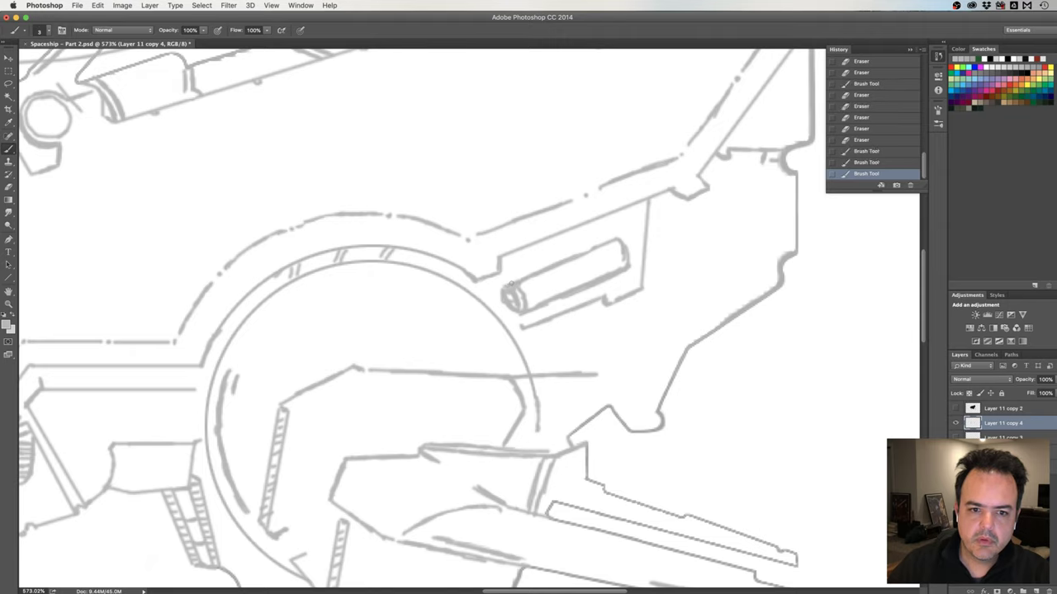
pyautogui.click(506, 286)
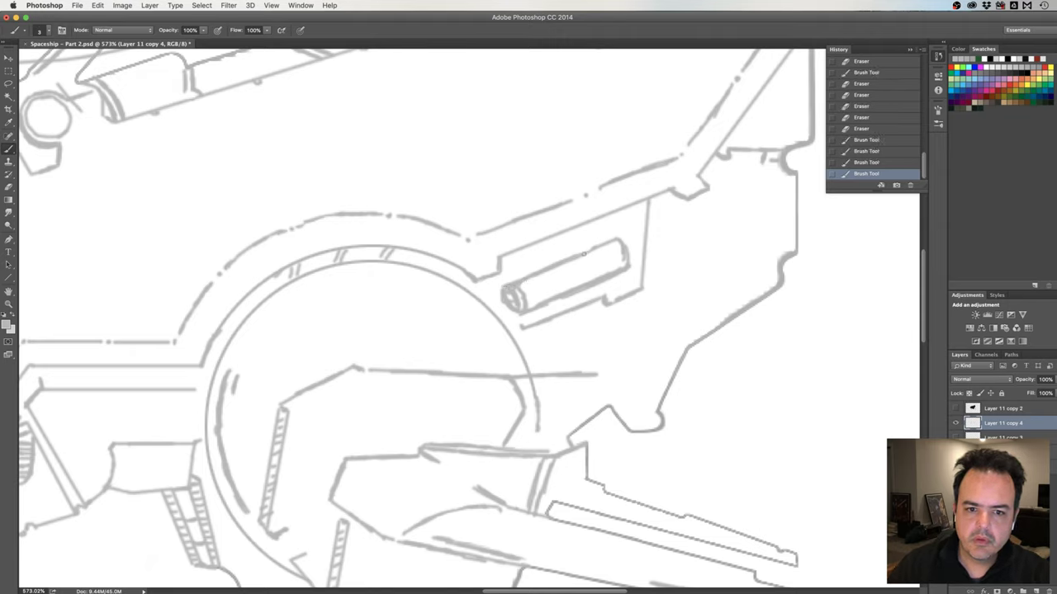
# Dab clean brush marks along the cylinder's top edge
pyautogui.click(582, 251)
pyautogui.click(588, 250)
pyautogui.click(600, 248)
pyautogui.click(608, 245)
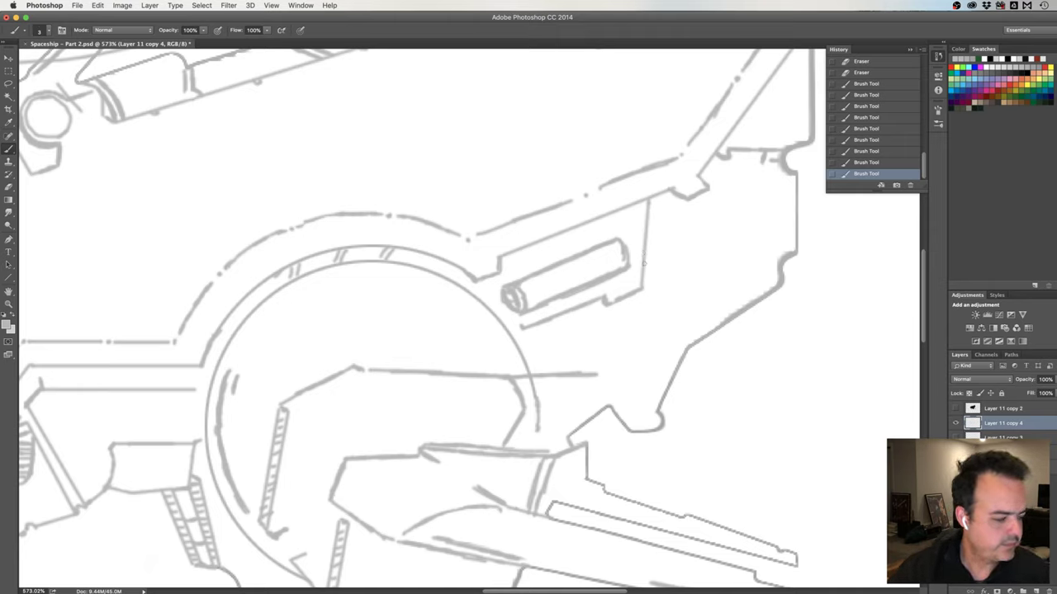
# Brush short vertical and horizontal edges right of the cylinder to form a small raised panel
pyautogui.moveTo(644, 288); pyautogui.dragTo(654, 288)
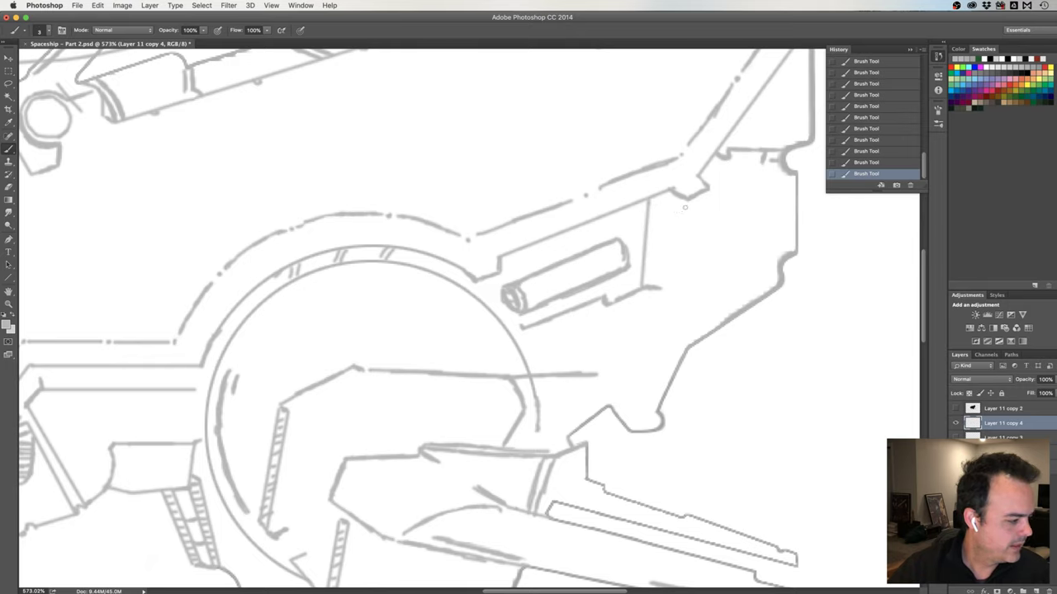
pyautogui.moveTo(685, 203); pyautogui.dragTo(680, 287)
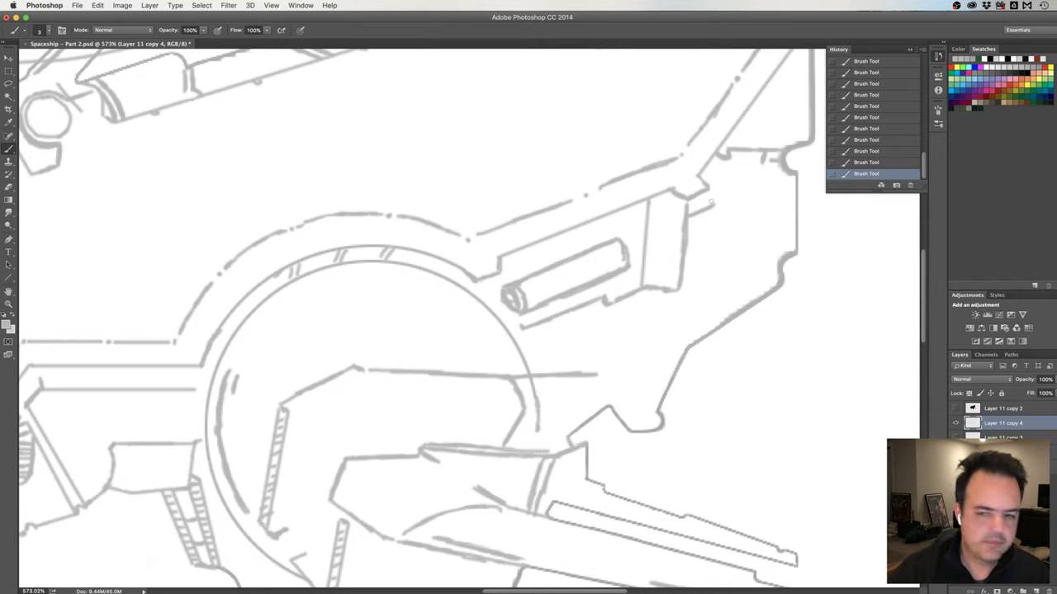
pyautogui.moveTo(715, 219); pyautogui.dragTo(715, 201)
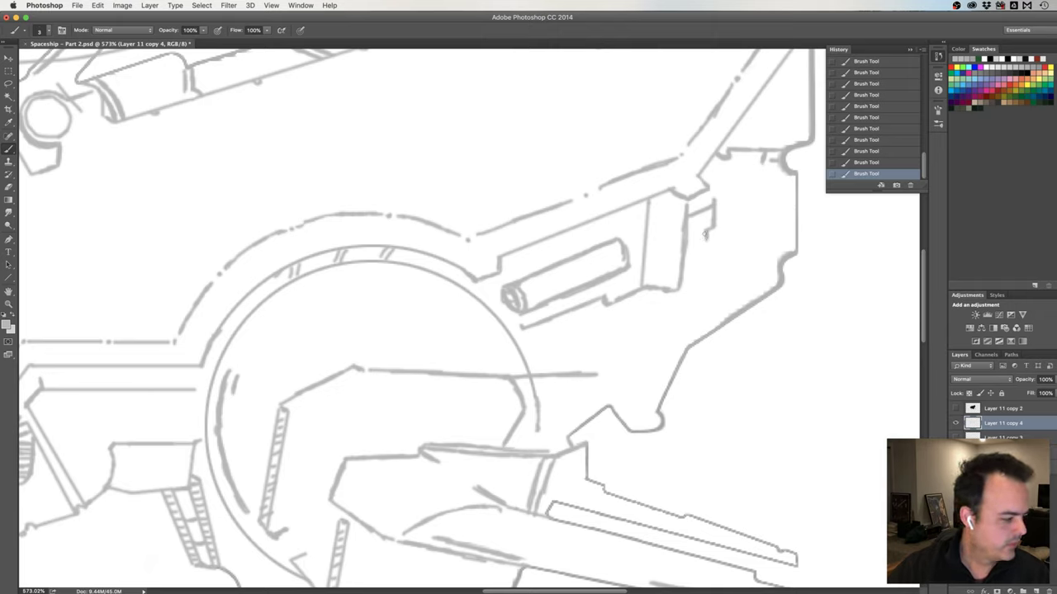
pyautogui.moveTo(706, 235); pyautogui.dragTo(706, 222)
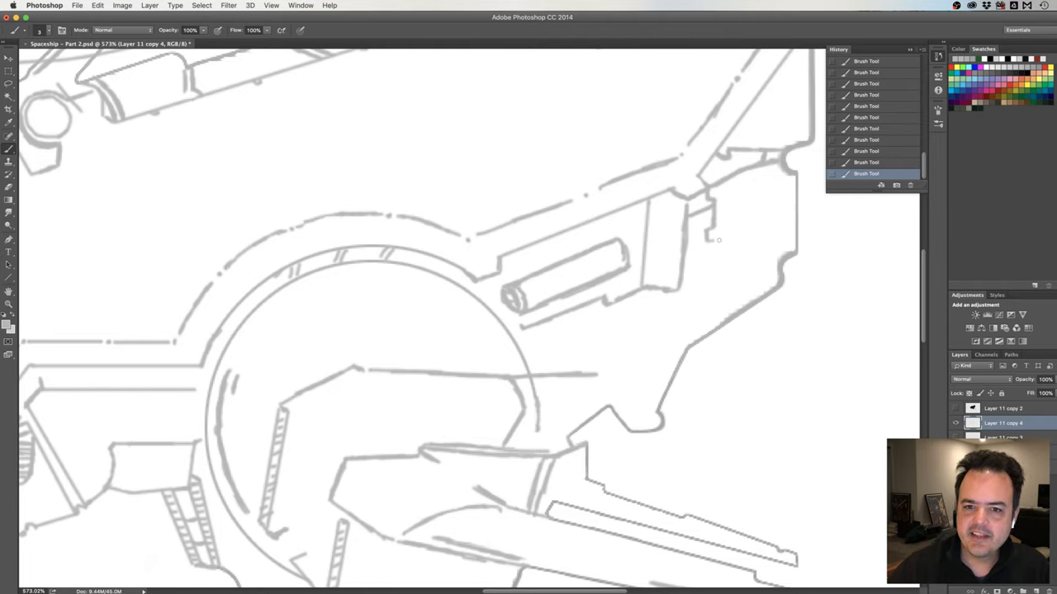
# Add an angled line off the panel, a round vent beside it, and a vertical hull-edge line
pyautogui.moveTo(706, 239); pyautogui.dragTo(744, 221)
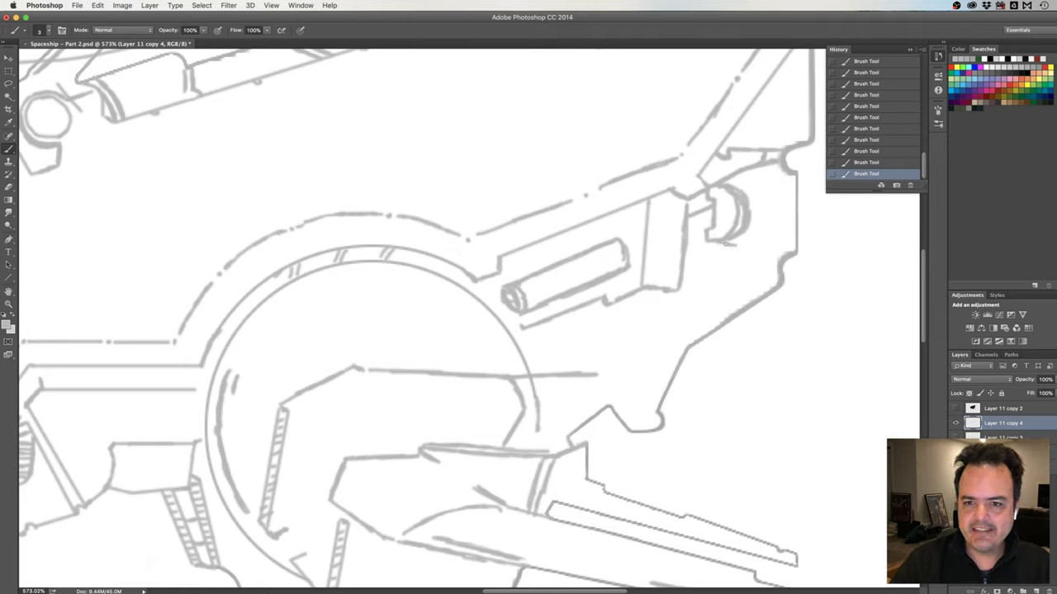
pyautogui.moveTo(749, 250); pyautogui.dragTo(784, 260)
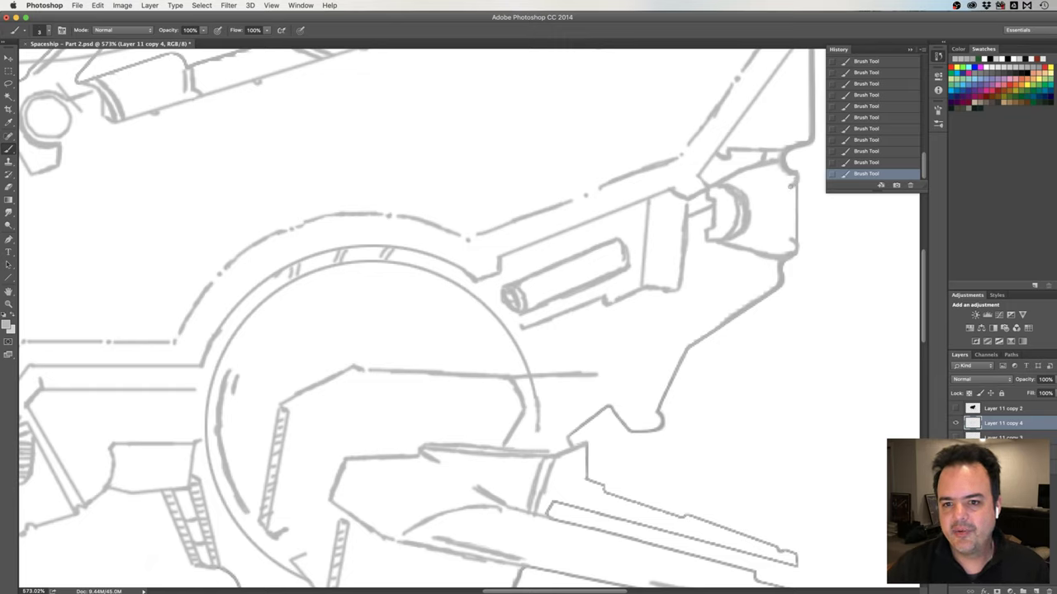
pyautogui.moveTo(790, 185); pyautogui.dragTo(789, 194)
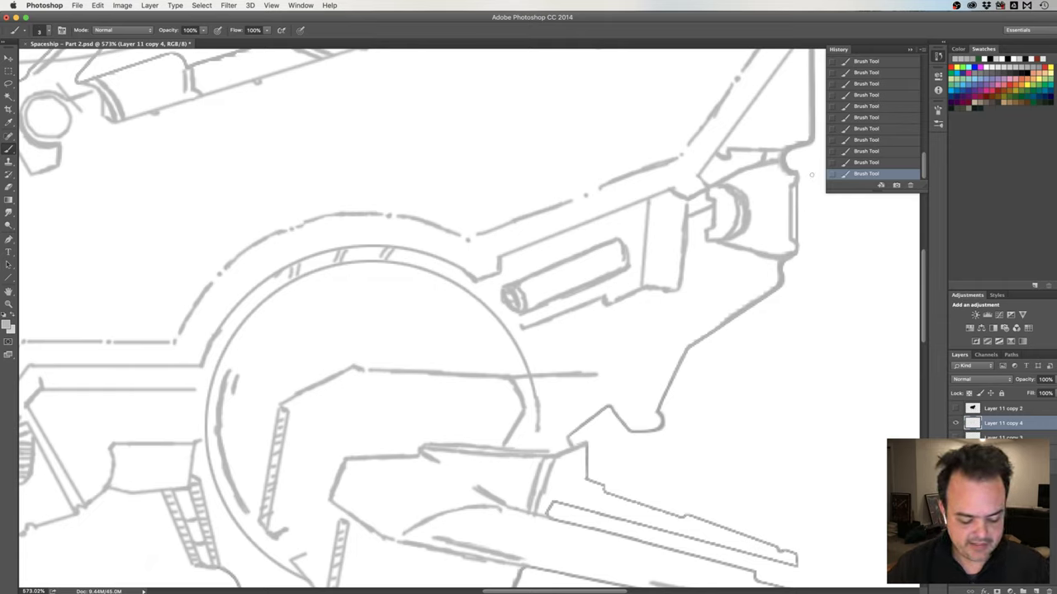
# Erase and redraw the right housing's vertical side outline
pyautogui.press('e')
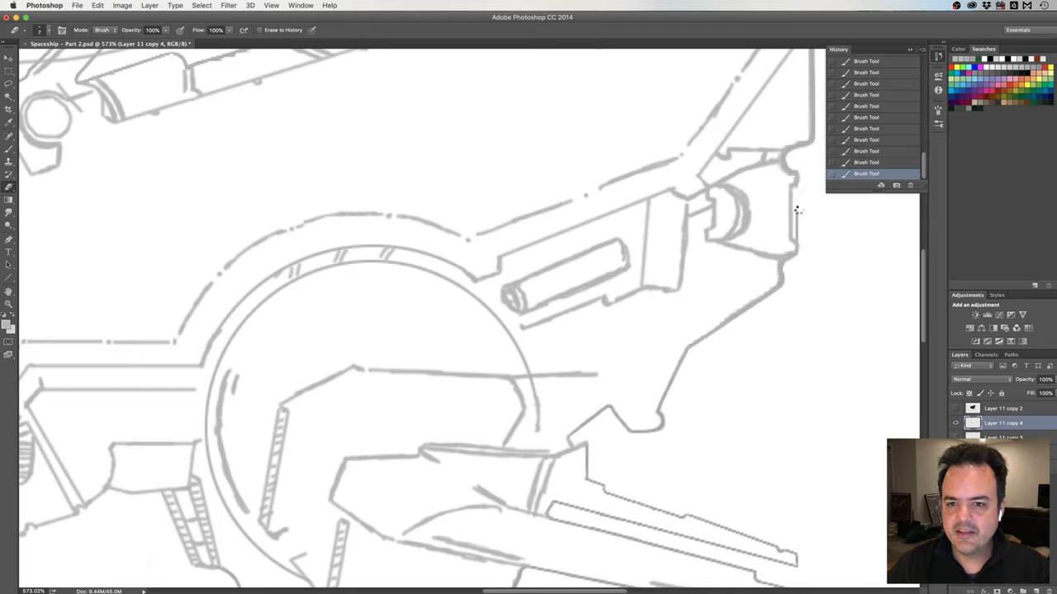
pyautogui.moveTo(799, 192); pyautogui.dragTo(797, 211)
pyautogui.press('b')
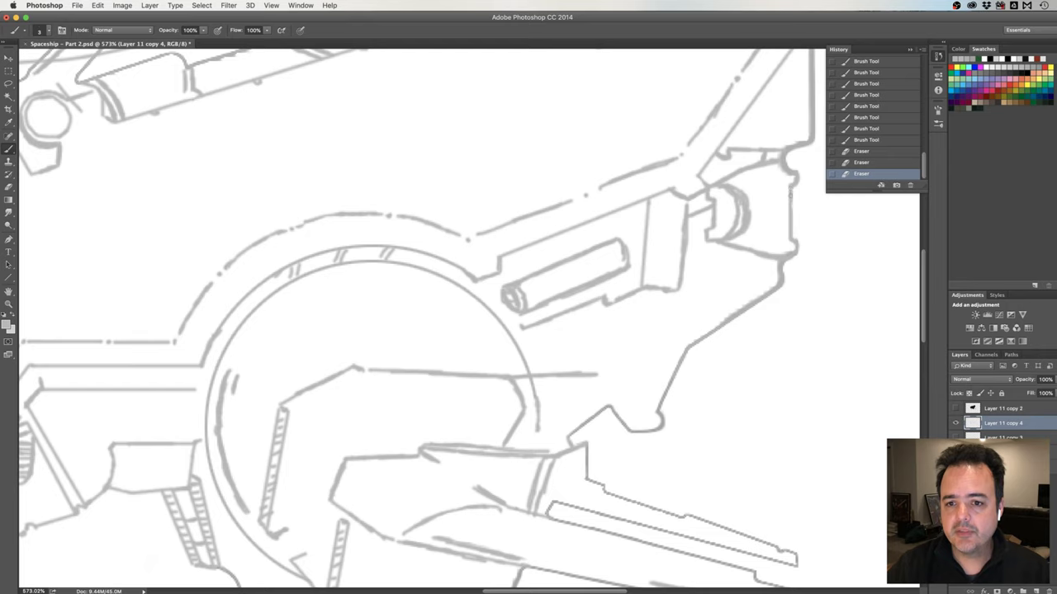
pyautogui.moveTo(790, 200); pyautogui.dragTo(790, 231)
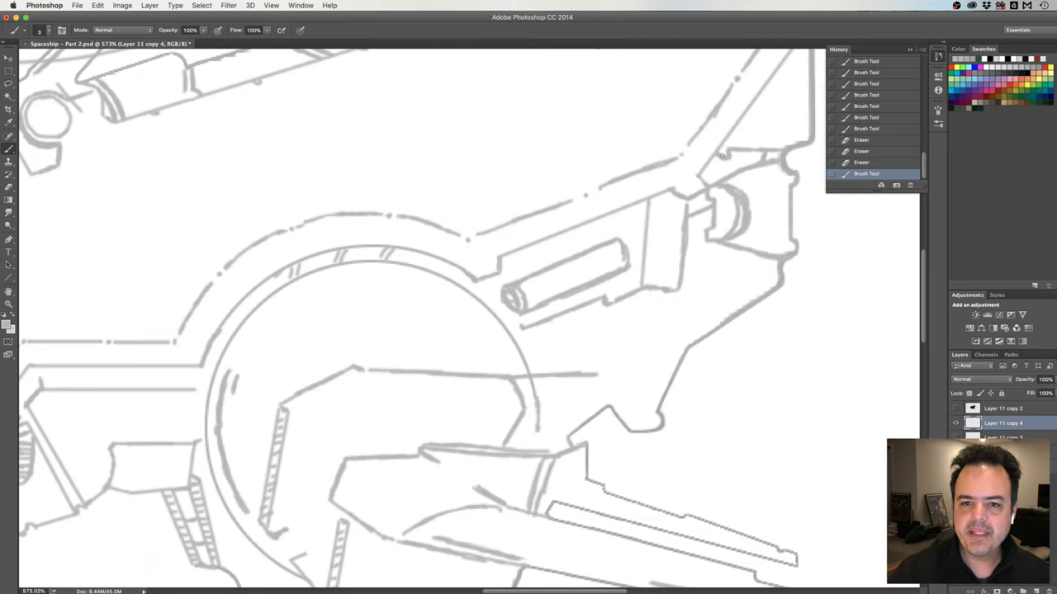
# Dab and darken short vertical vent ticks along the housing's top edge
pyautogui.click(747, 159)
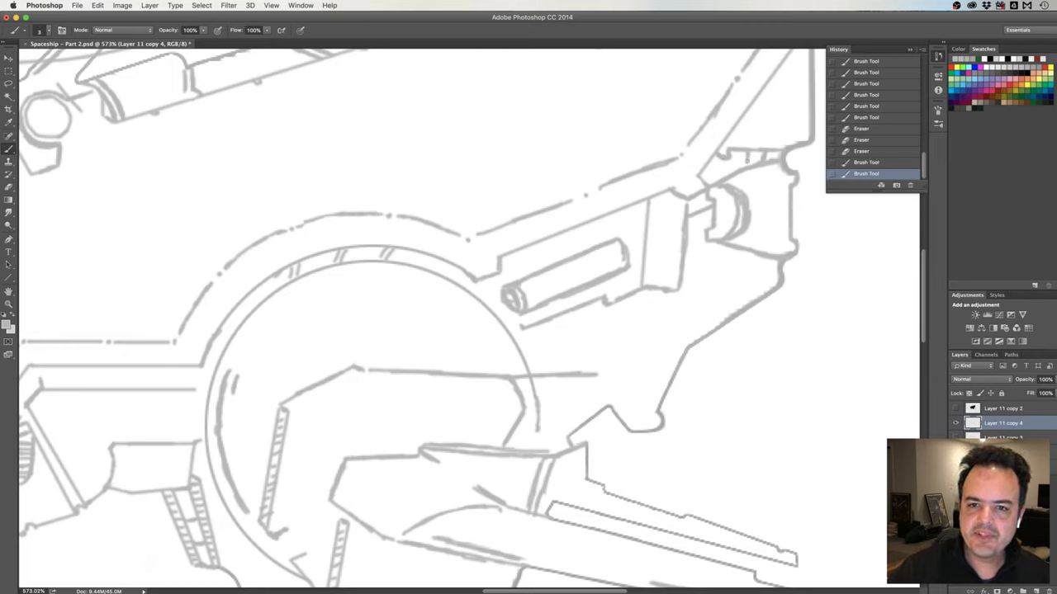
pyautogui.click(745, 161)
pyautogui.click(745, 162)
pyautogui.click(746, 164)
pyautogui.click(745, 164)
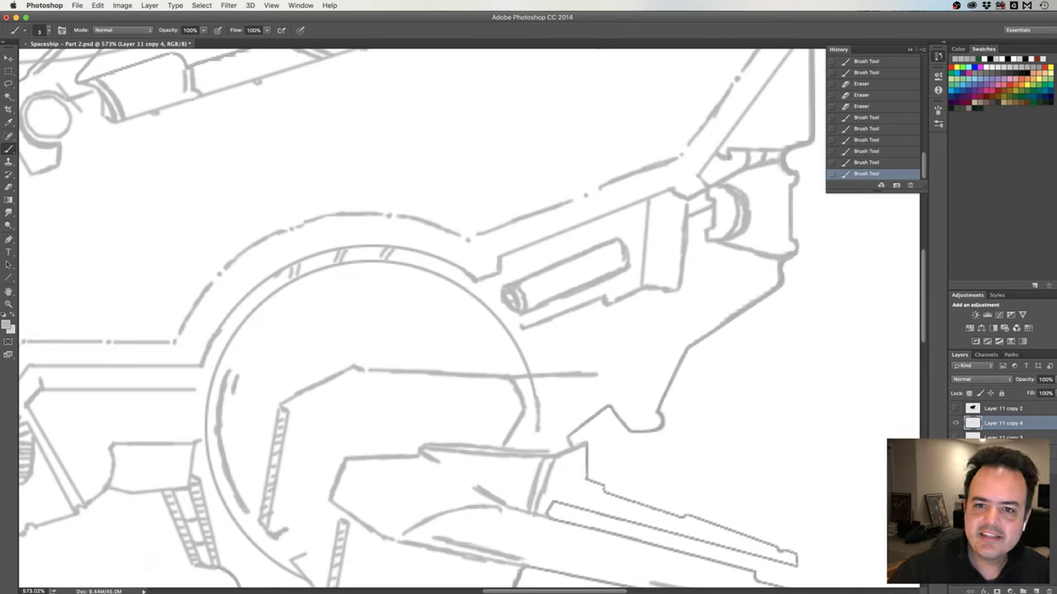
pyautogui.moveTo(729, 155); pyautogui.dragTo(729, 163)
pyautogui.click(732, 160)
pyautogui.click(733, 165)
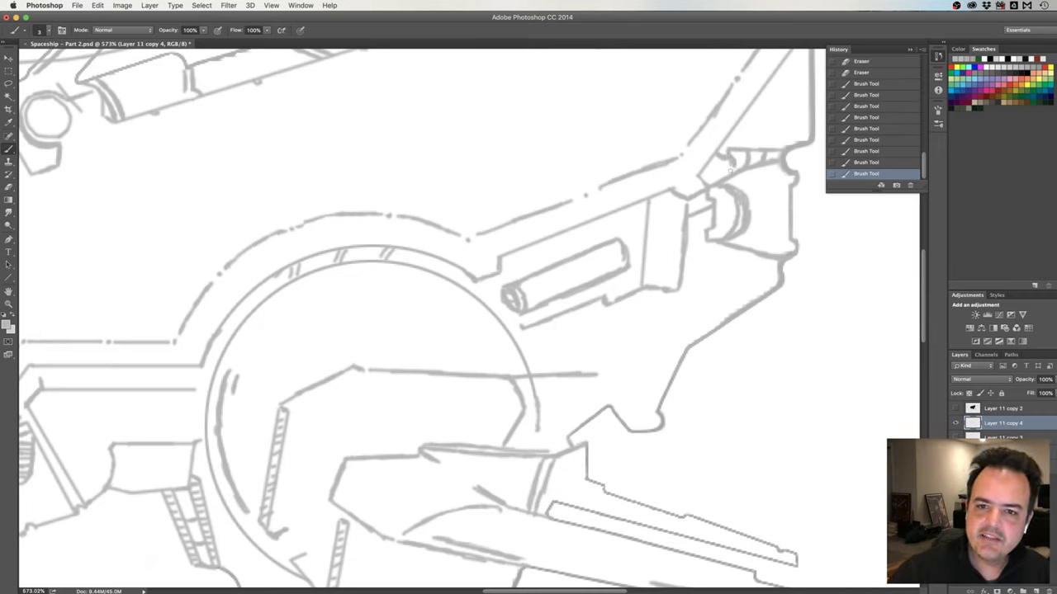
pyautogui.click(732, 167)
pyautogui.click(731, 172)
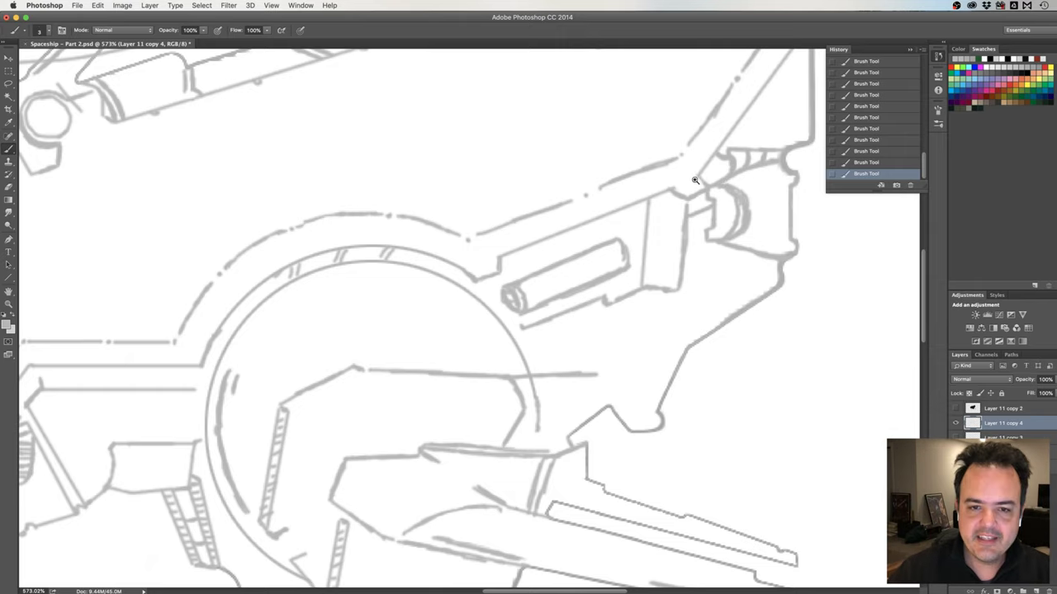
# Zoom out to the whole spaceship and flip the canvas horizontally
pyautogui.scroll(-3, 693, 194)
pyautogui.scroll(-2, 660, 197)
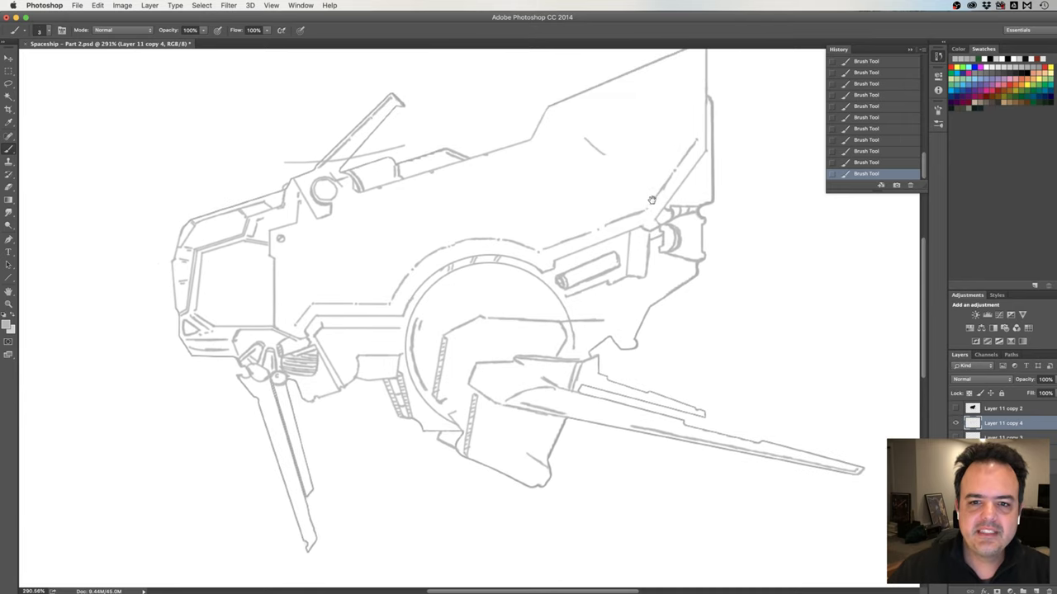
pyautogui.scroll(1, 649, 200)
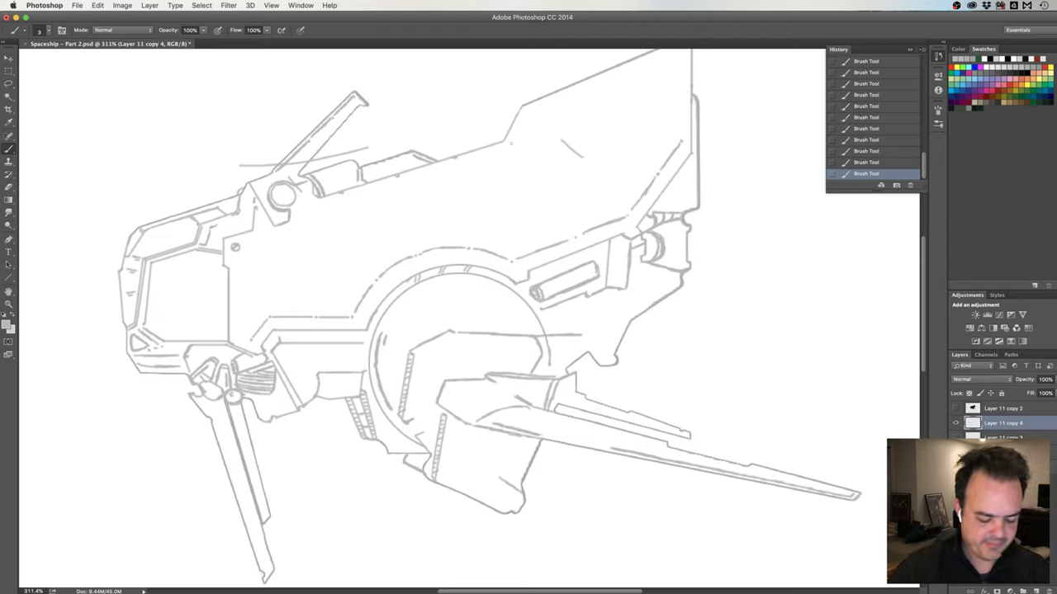
pyautogui.press('h')
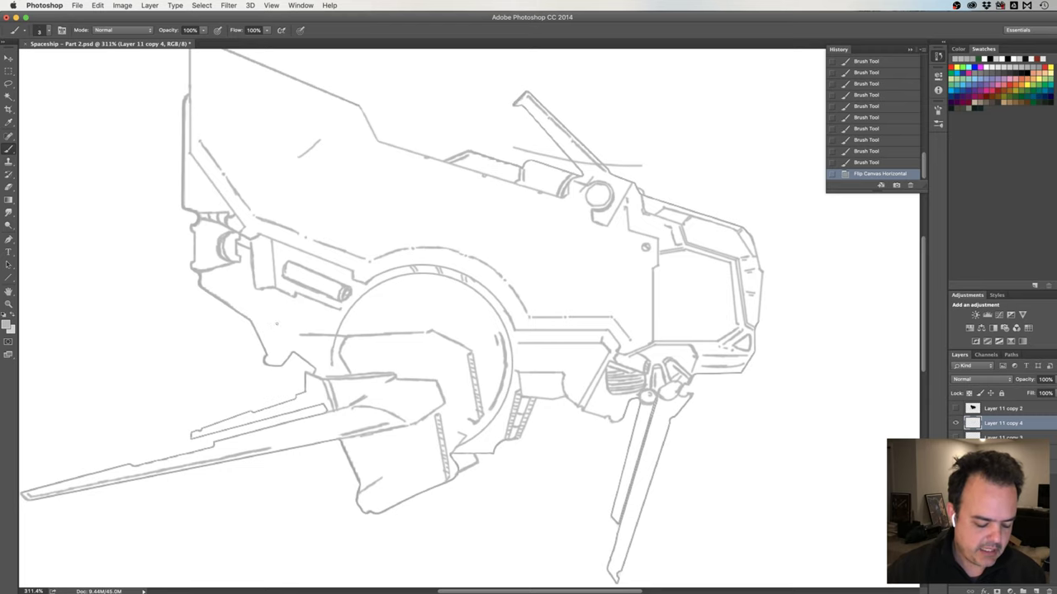
# Redraw and touch up a short hull-edge stroke near the fin's base
pyautogui.scroll(3, 274, 319)
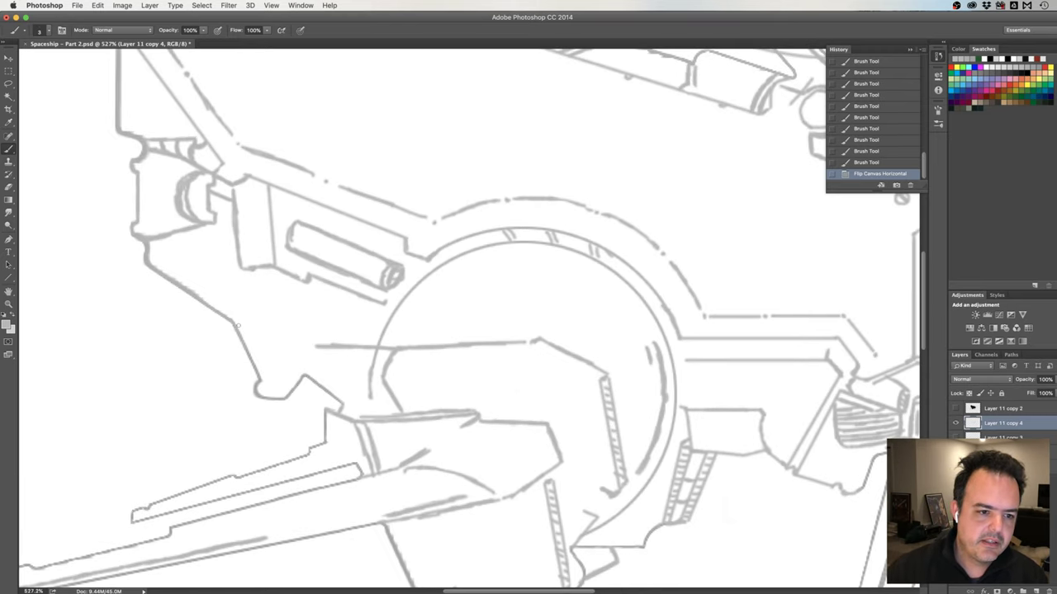
pyautogui.moveTo(238, 325); pyautogui.dragTo(261, 370)
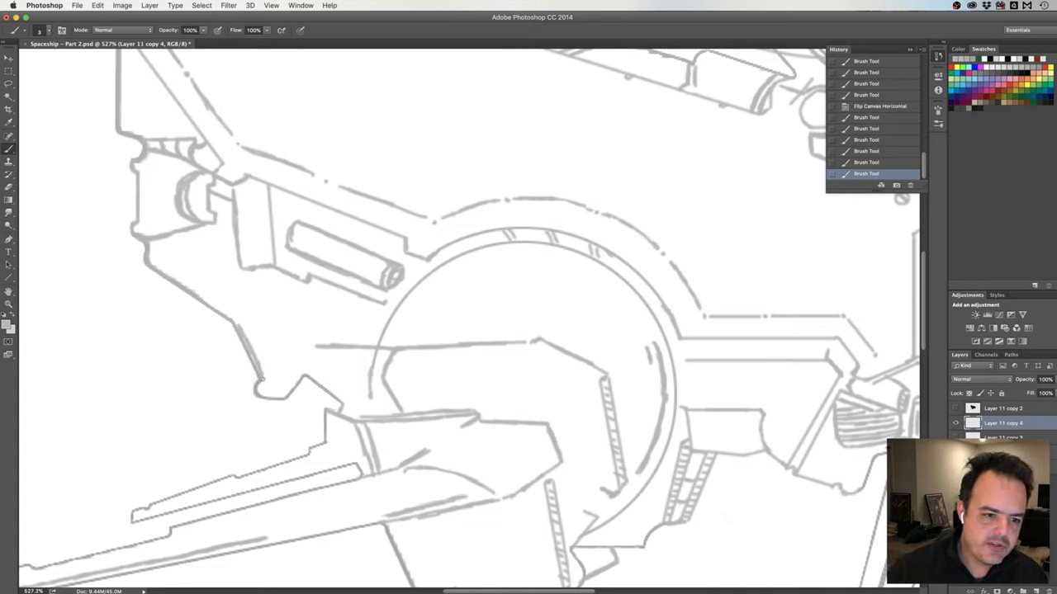
pyautogui.moveTo(238, 326); pyautogui.dragTo(243, 337)
pyautogui.click(237, 324)
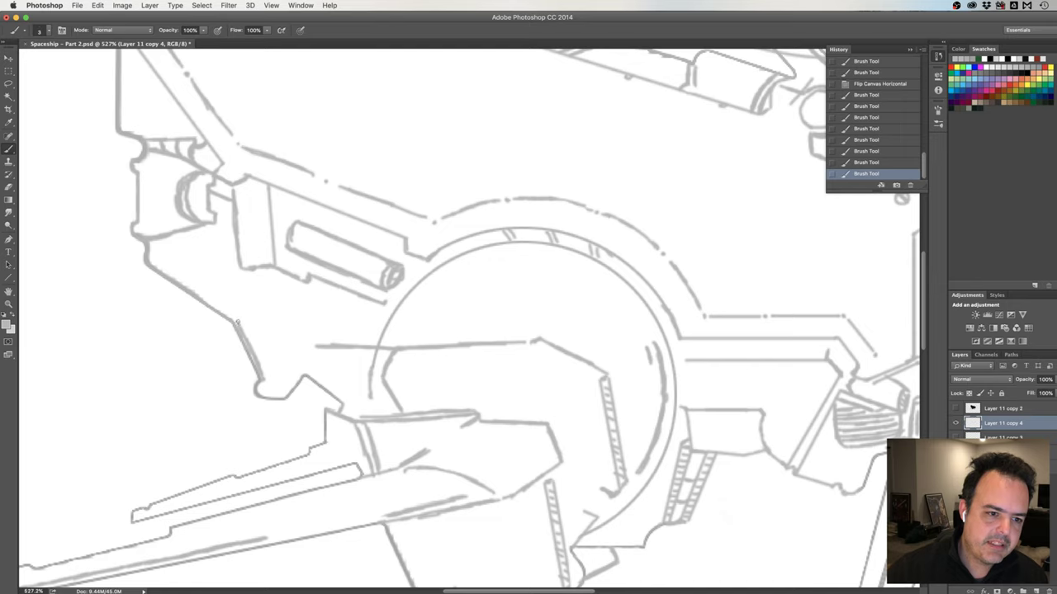
pyautogui.click(238, 322)
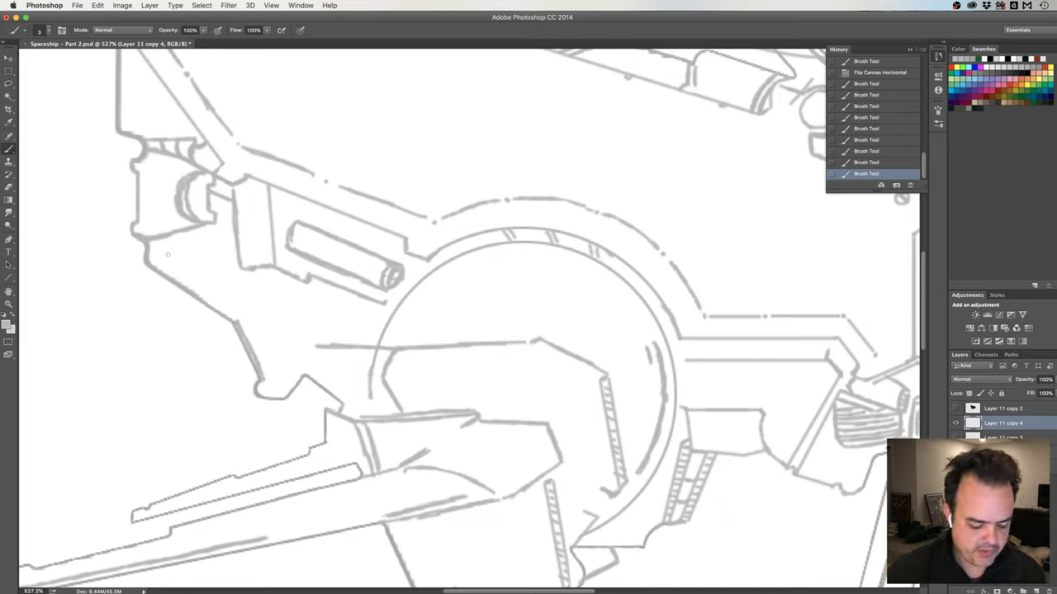
# Set the eraser to 8 px and erase a stray mark on the left hull edge
pyautogui.press('e')
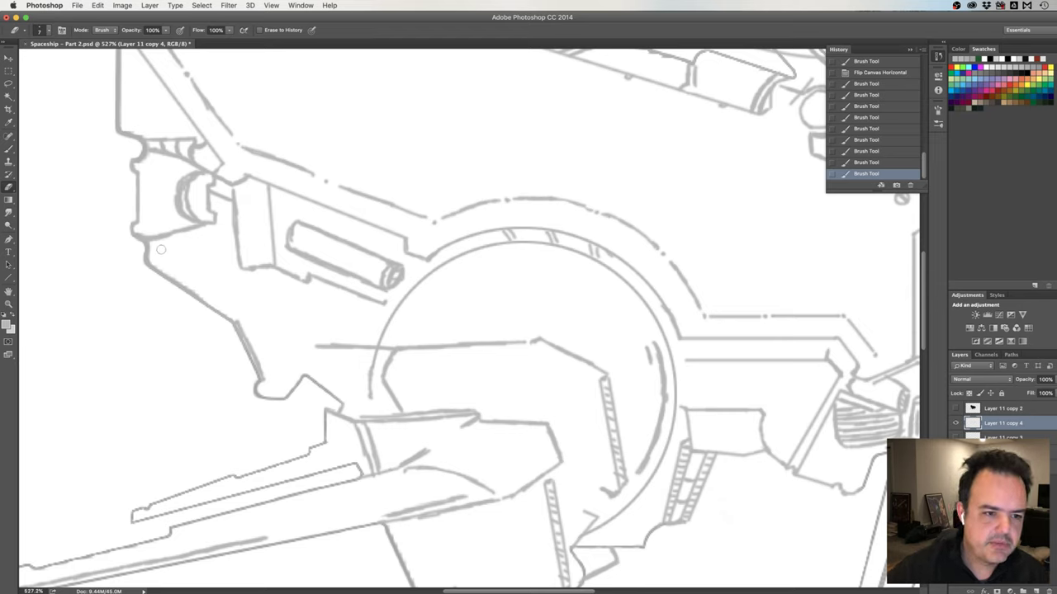
pyautogui.moveTo(172, 253); pyautogui.dragTo(170, 253)
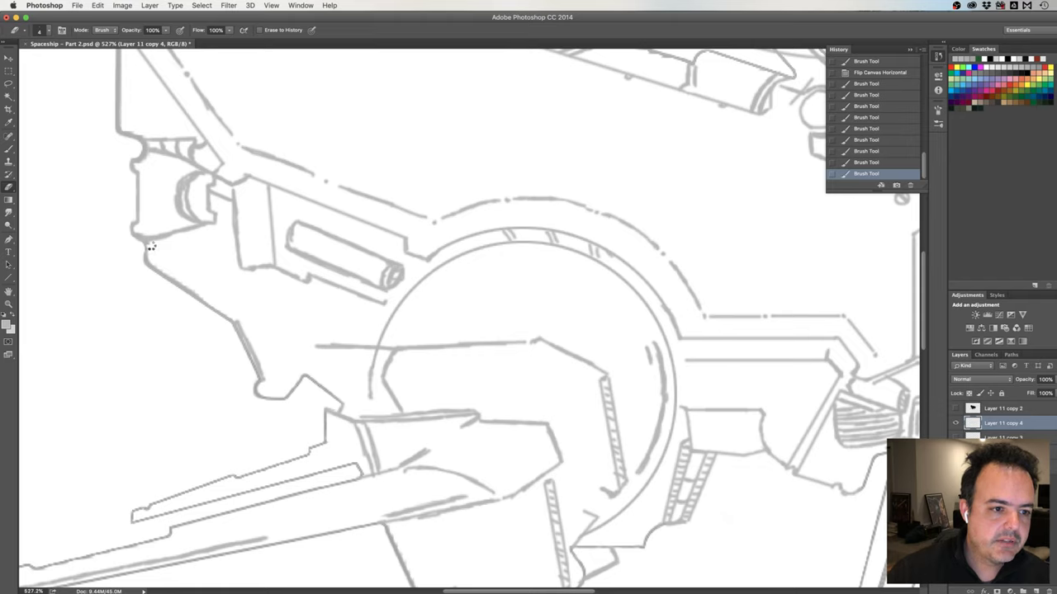
pyautogui.moveTo(151, 246); pyautogui.dragTo(151, 243)
pyautogui.click(150, 246)
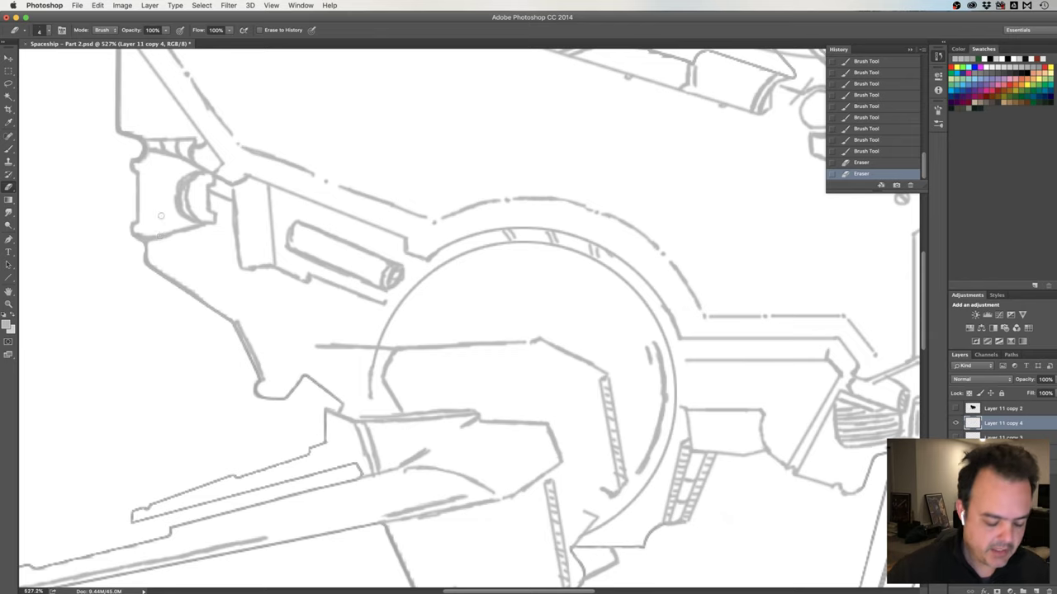
# Darken the short stroke on the left hull edge with repeated brush dabs
pyautogui.press('b')
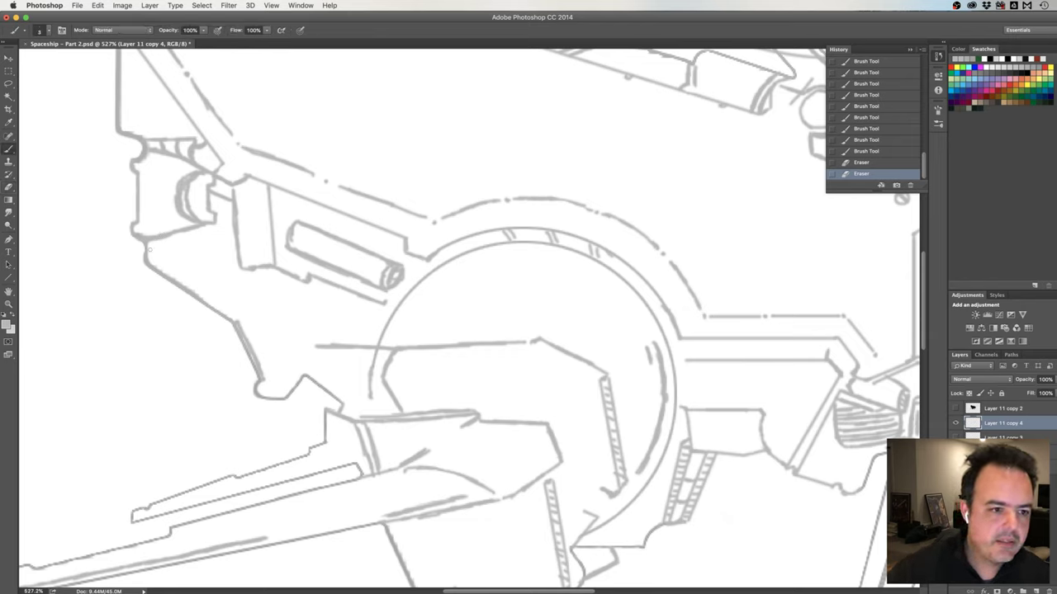
pyautogui.click(150, 248)
pyautogui.click(151, 252)
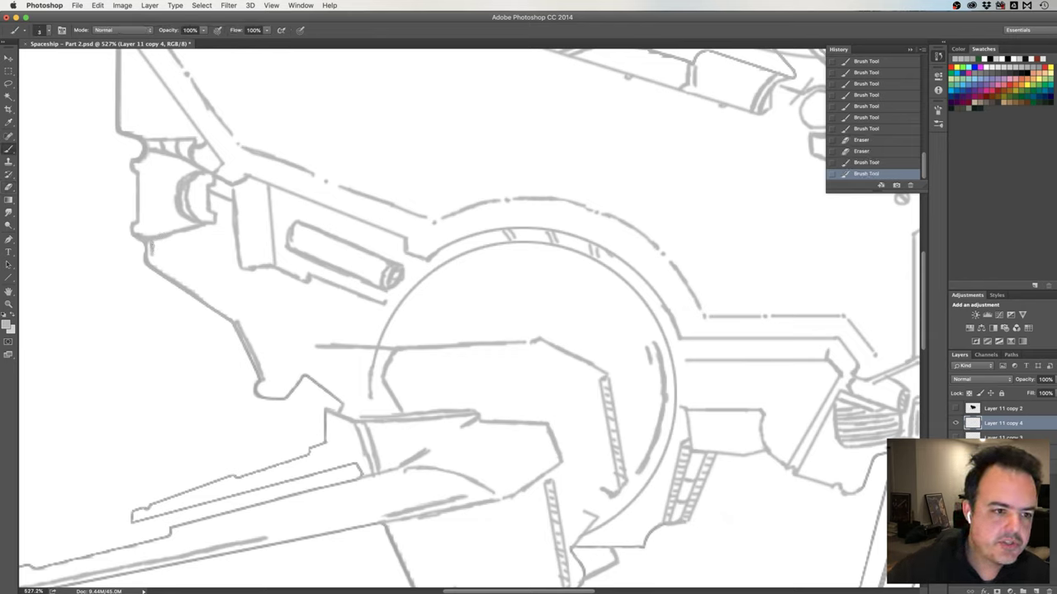
pyautogui.click(150, 246)
pyautogui.click(150, 242)
pyautogui.click(149, 248)
pyautogui.click(150, 250)
pyautogui.click(149, 246)
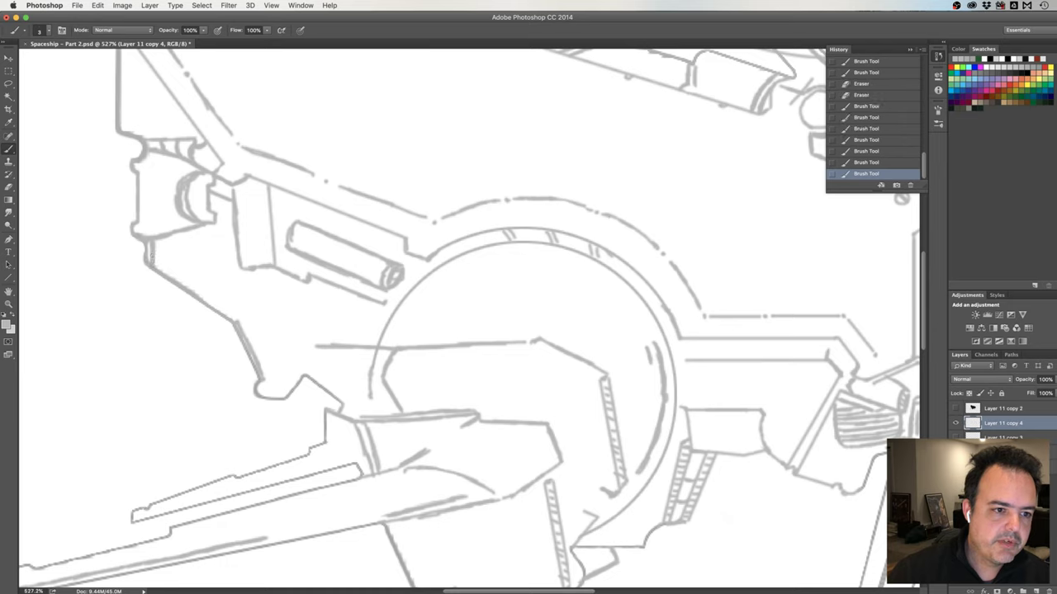
pyautogui.click(150, 248)
pyautogui.click(151, 244)
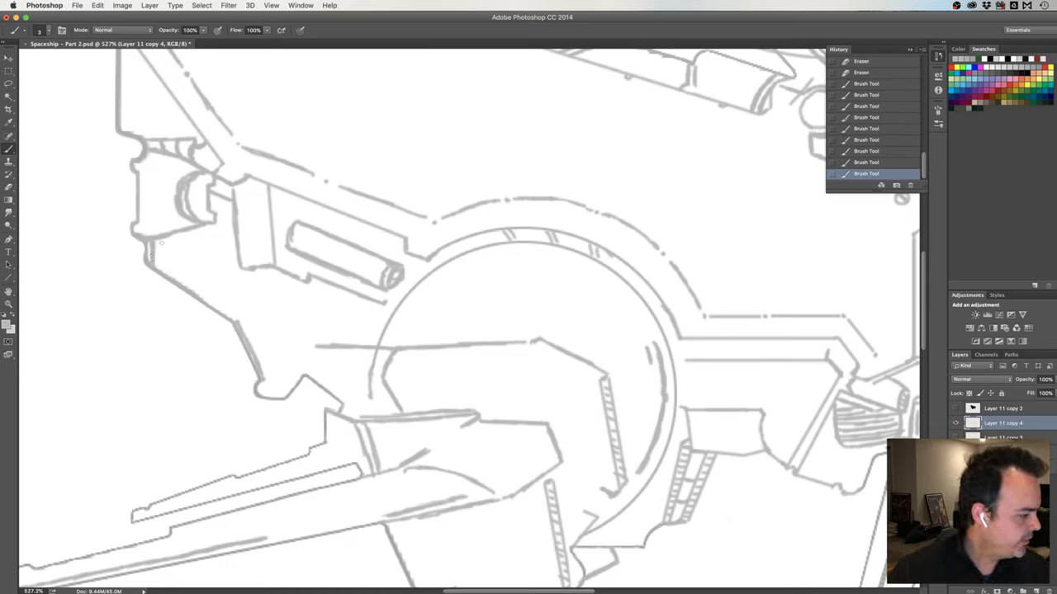
pyautogui.moveTo(162, 251)
pyautogui.mouseDown()
pyautogui.moveTo(163, 262)
pyautogui.moveTo(162, 247)
pyautogui.mouseUp()
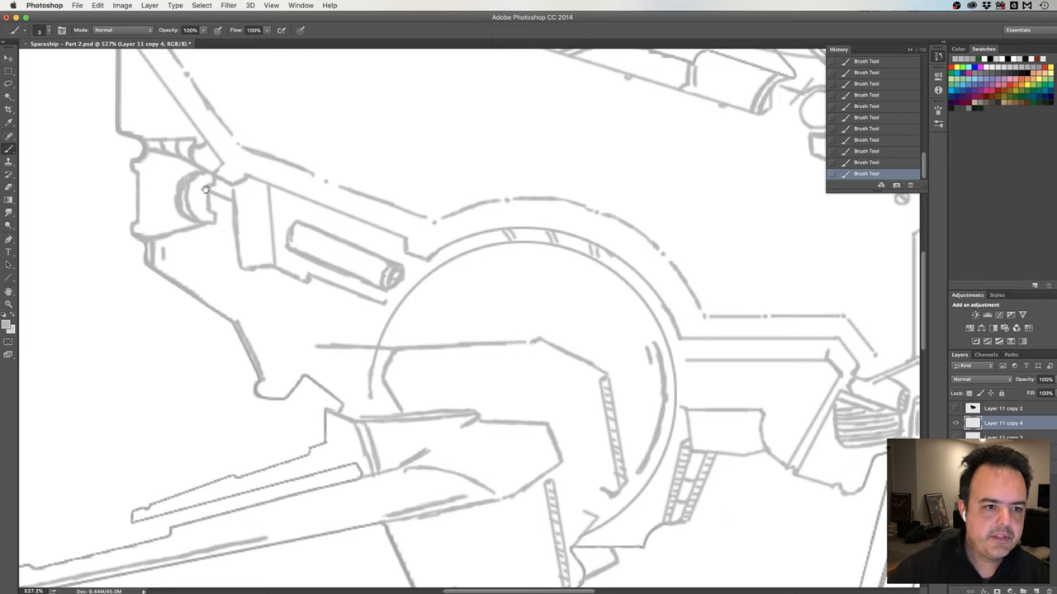
# Erase the fin's rough left outline, including the stub at the top-left corner
pyautogui.moveTo(201, 190); pyautogui.dragTo(201, 247)
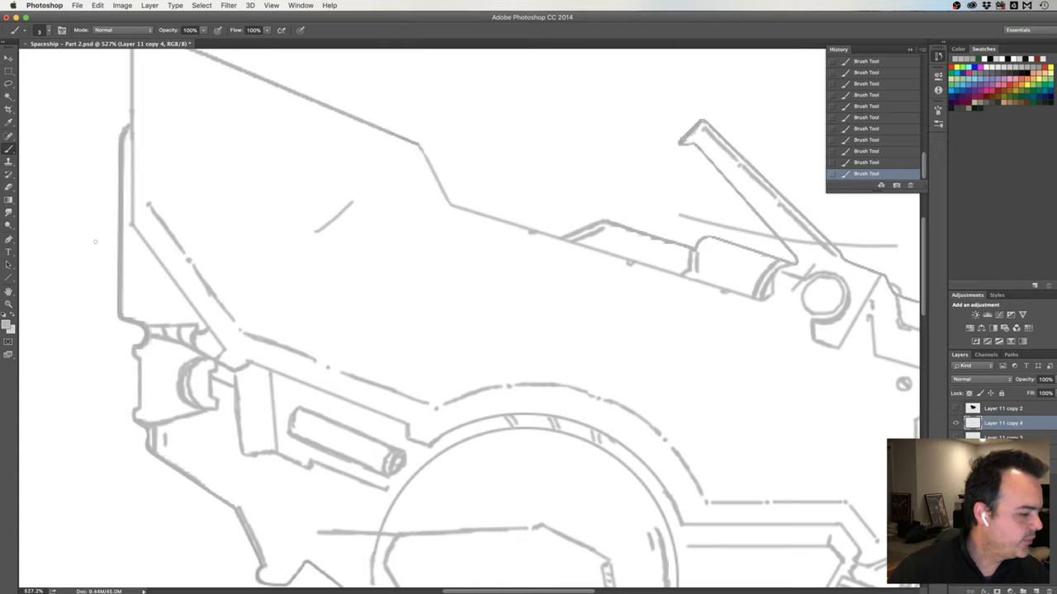
pyautogui.scroll(3, 210, 189)
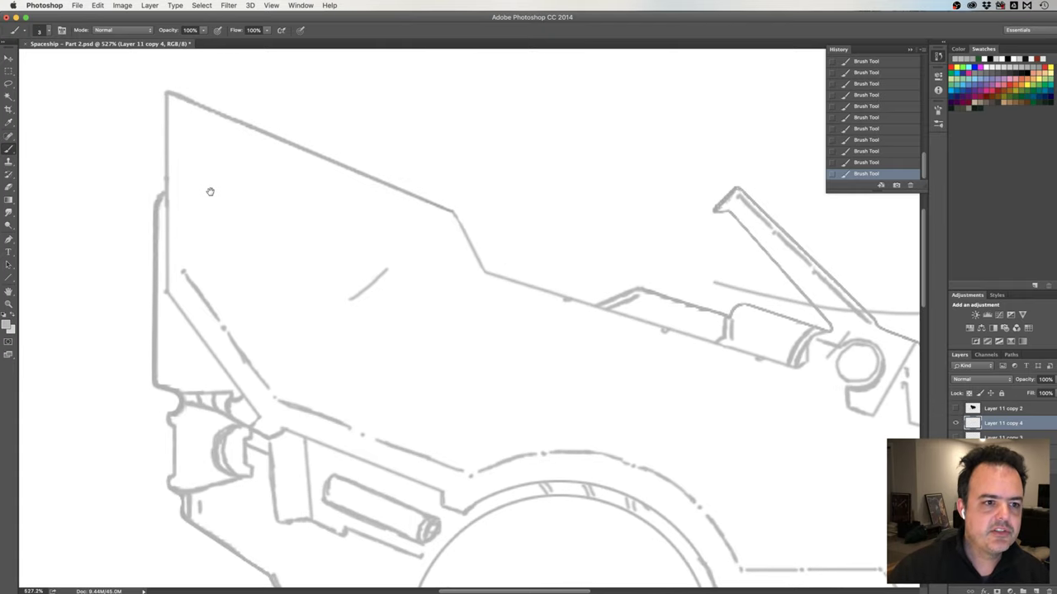
pyautogui.scroll(3, 210, 190)
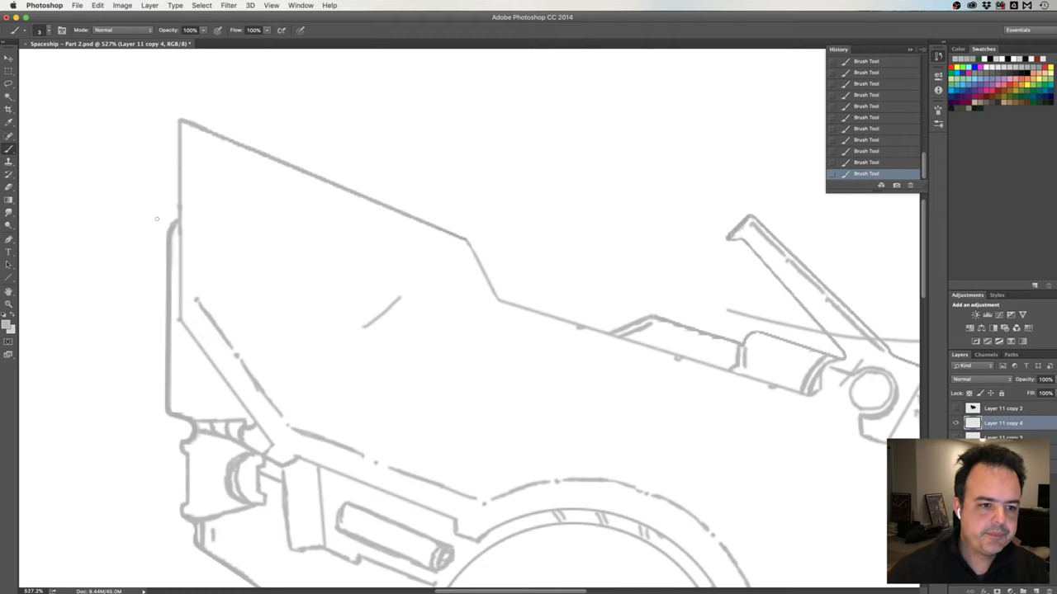
pyautogui.press('e')
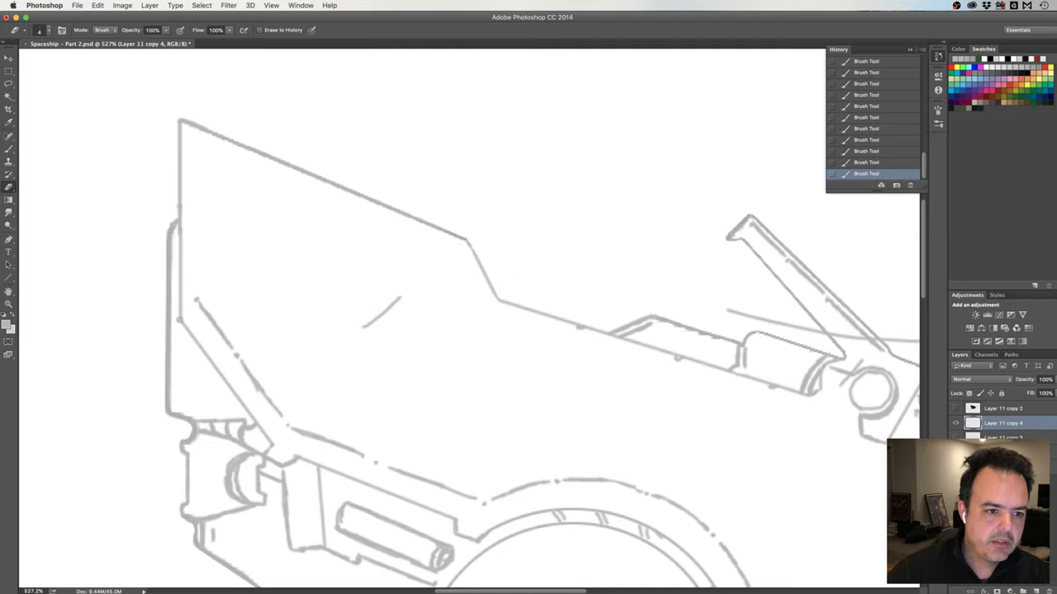
pyautogui.moveTo(177, 320); pyautogui.dragTo(179, 255)
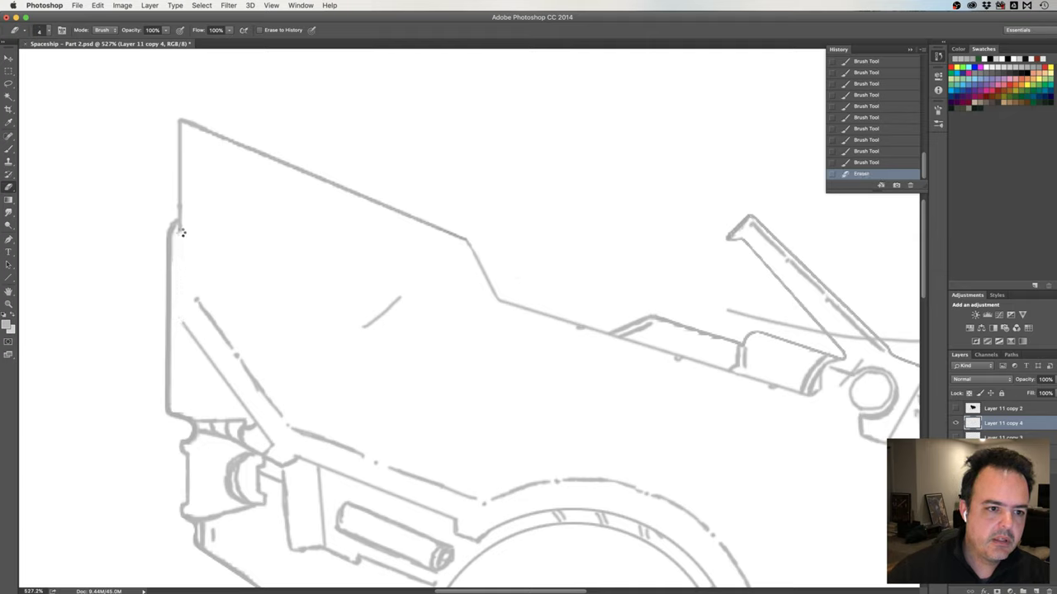
pyautogui.moveTo(176, 138); pyautogui.dragTo(177, 218)
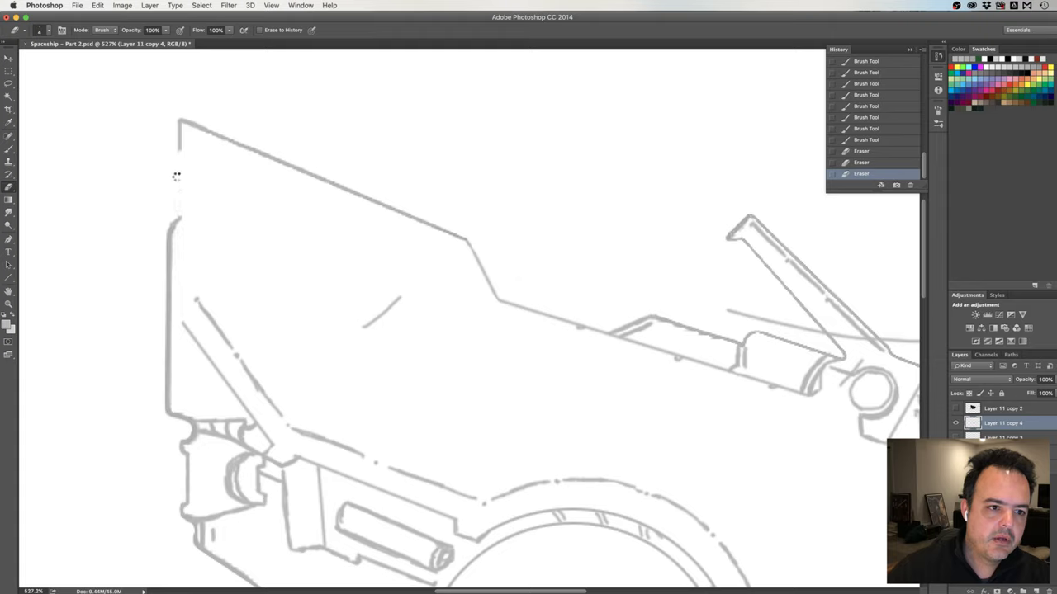
pyautogui.moveTo(176, 176); pyautogui.dragTo(176, 193)
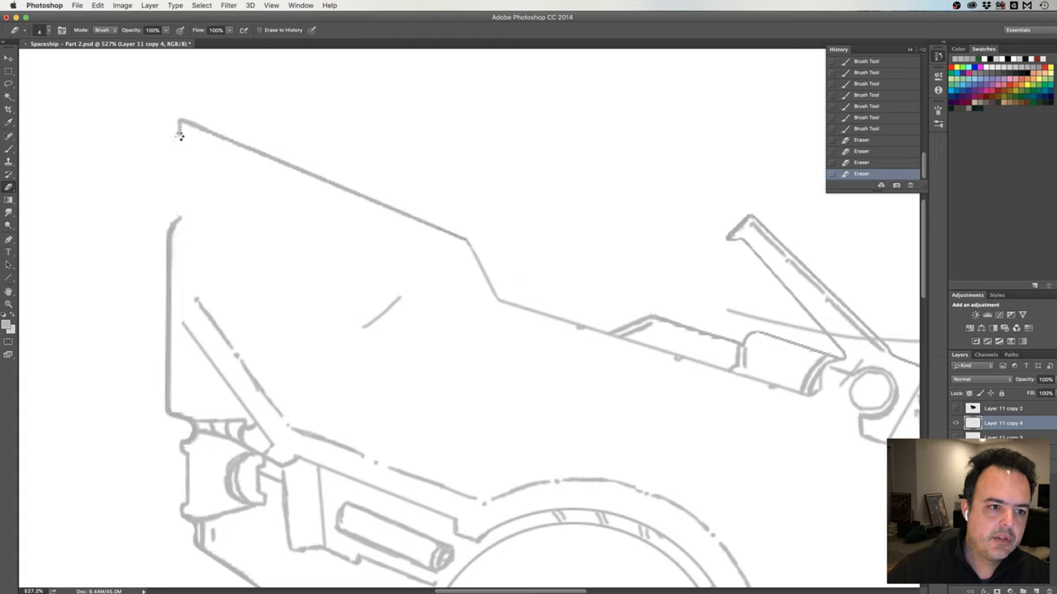
pyautogui.moveTo(181, 134); pyautogui.dragTo(177, 123)
pyautogui.moveTo(177, 212); pyautogui.dragTo(176, 204)
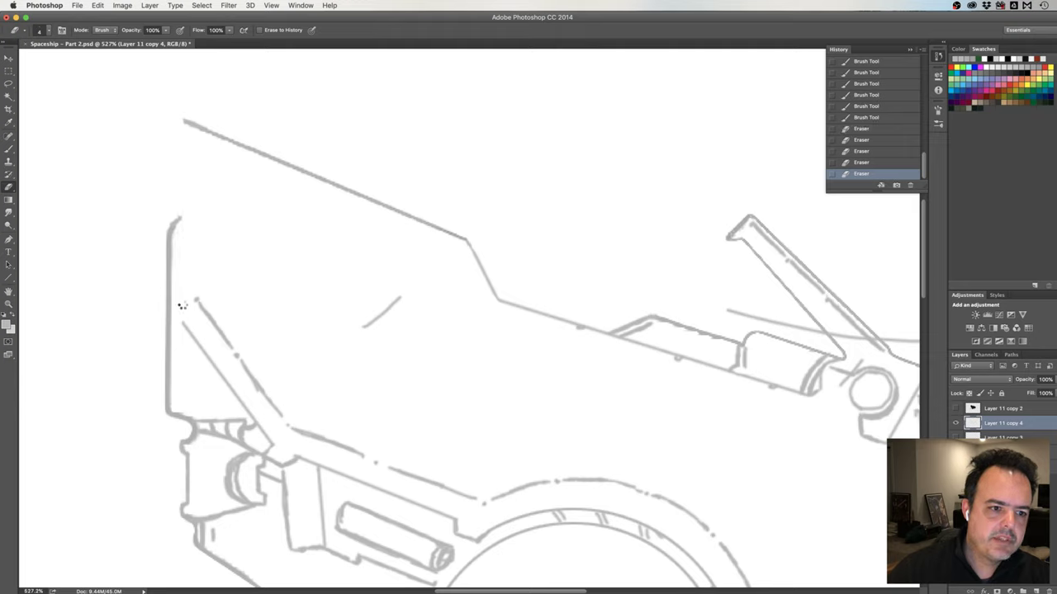
pyautogui.moveTo(178, 302); pyautogui.dragTo(182, 316)
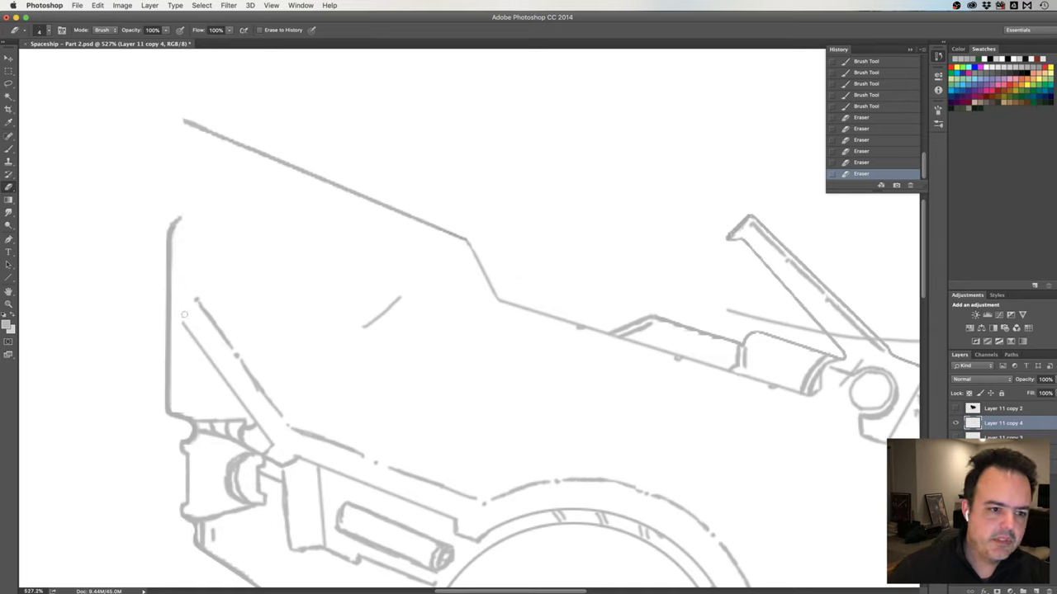
pyautogui.click(183, 324)
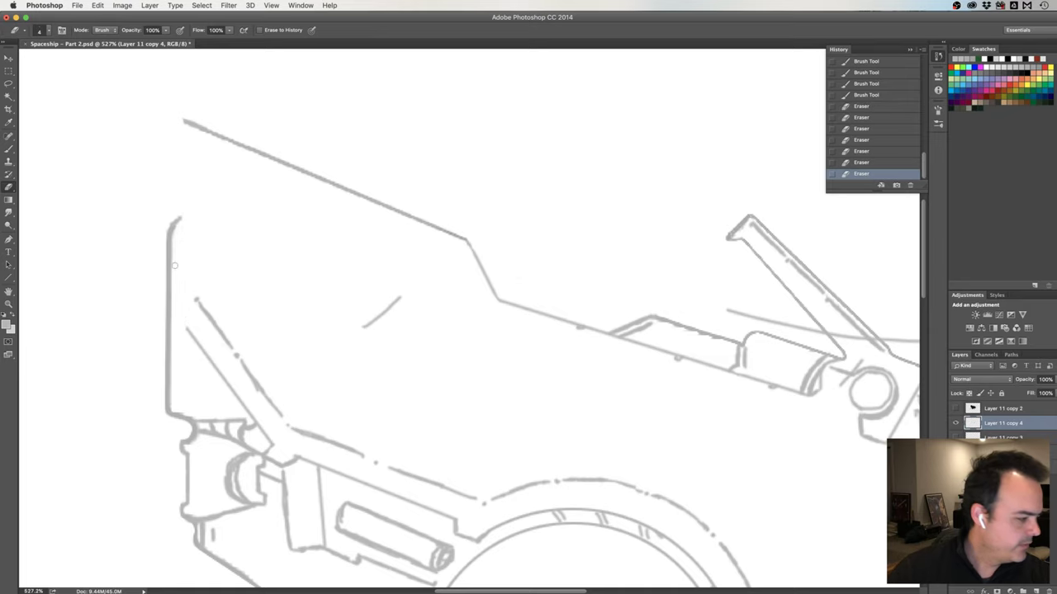
pyautogui.click(185, 325)
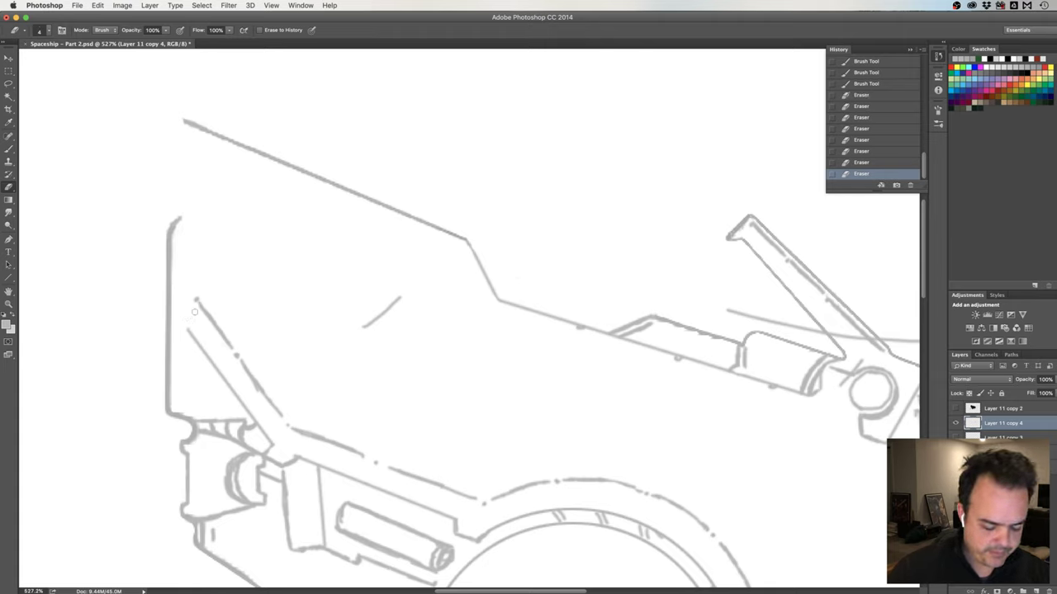
# Redraw the fin's left outline as one straight line meeting a clean top-left corner
pyautogui.press('b')
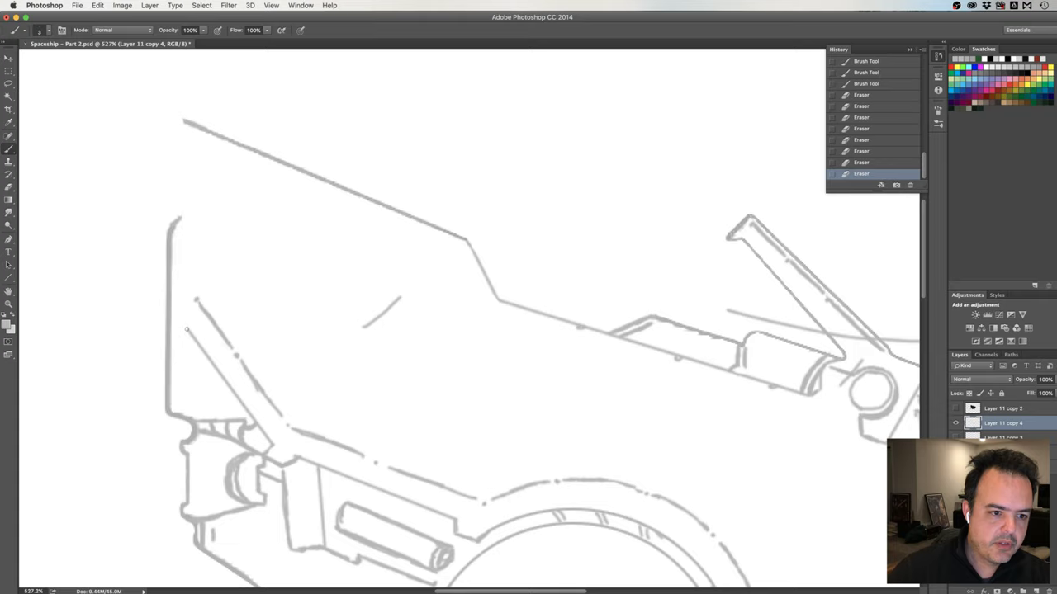
pyautogui.moveTo(187, 329)
pyautogui.mouseDown()
pyautogui.moveTo(194, 223)
pyautogui.moveTo(179, 123)
pyautogui.mouseUp()
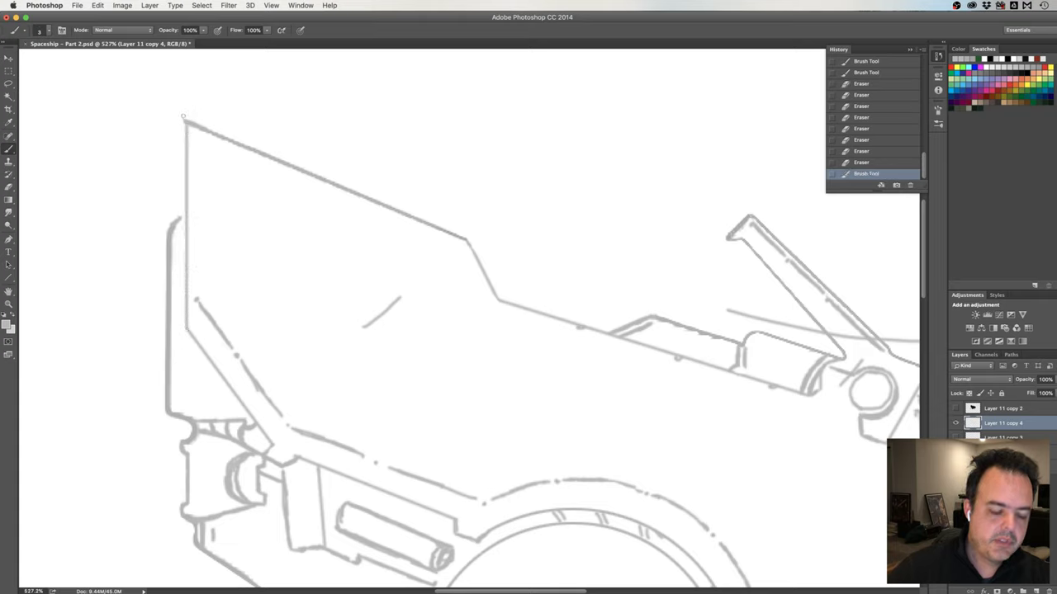
pyautogui.press('e')
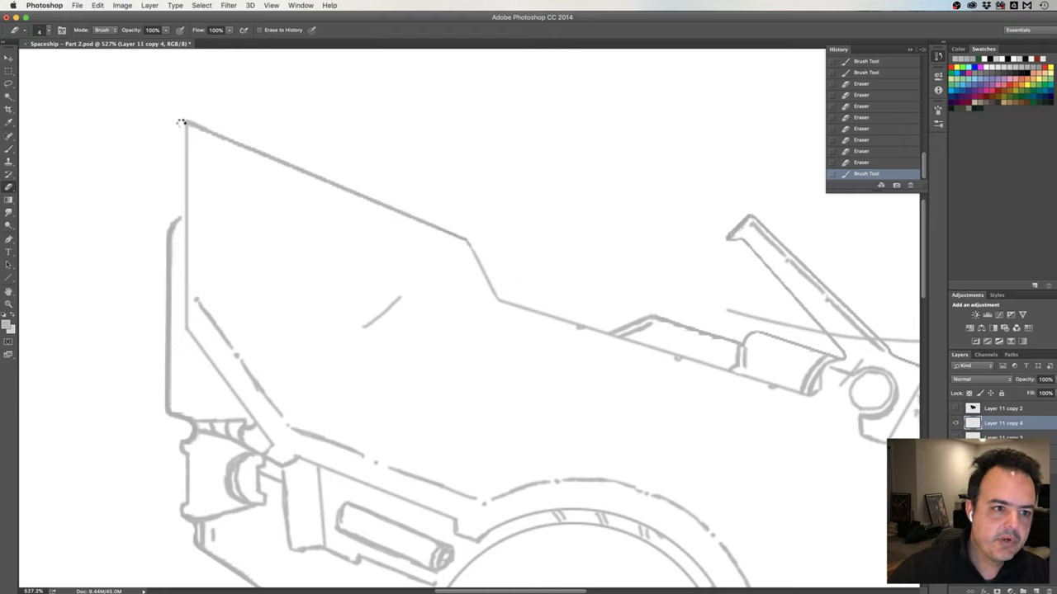
pyautogui.moveTo(185, 114); pyautogui.dragTo(180, 124)
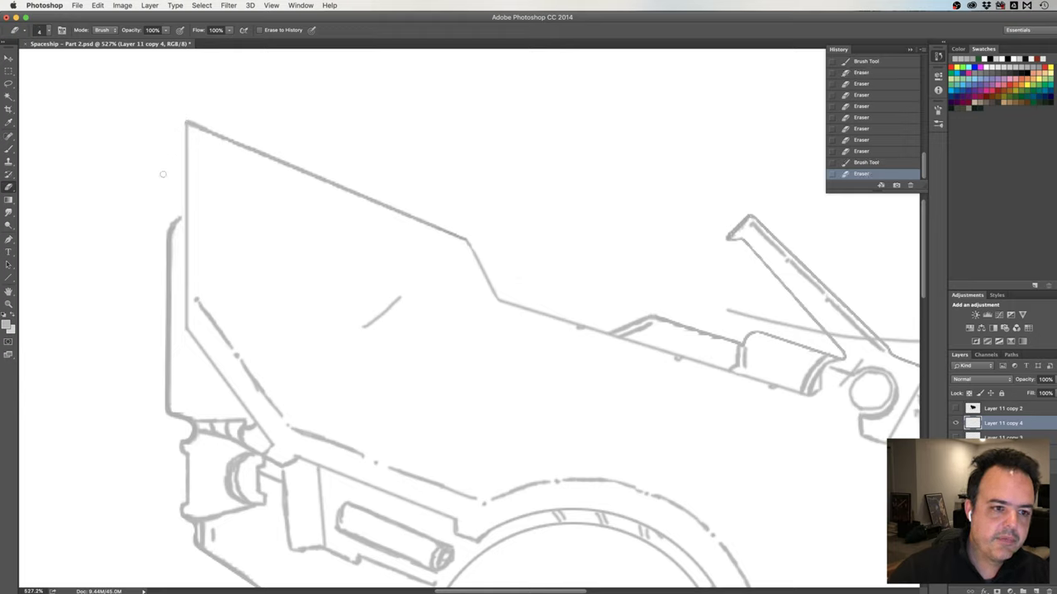
pyautogui.press('b')
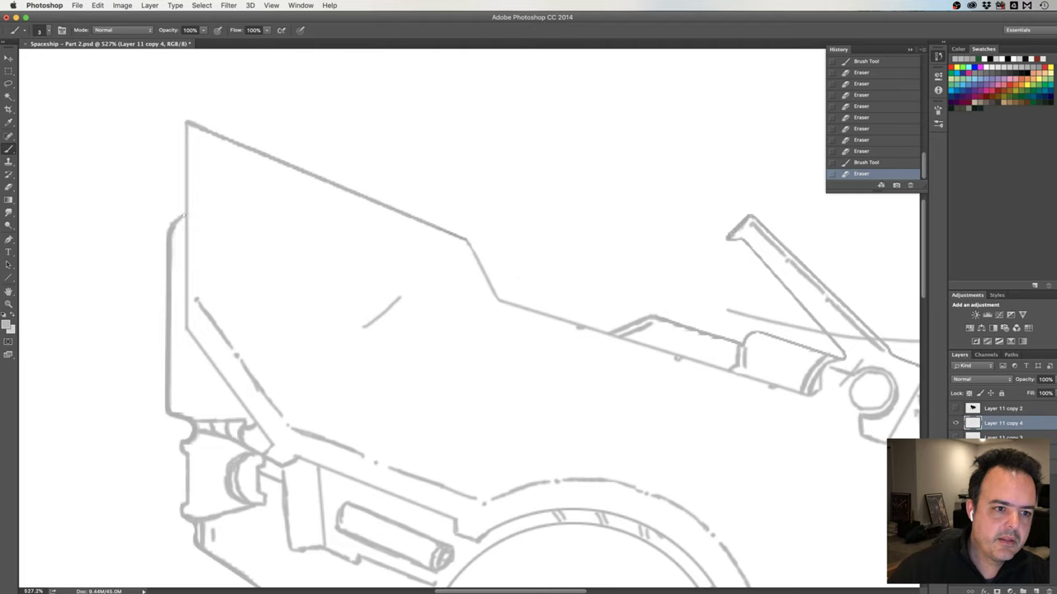
pyautogui.moveTo(184, 217); pyautogui.dragTo(169, 223)
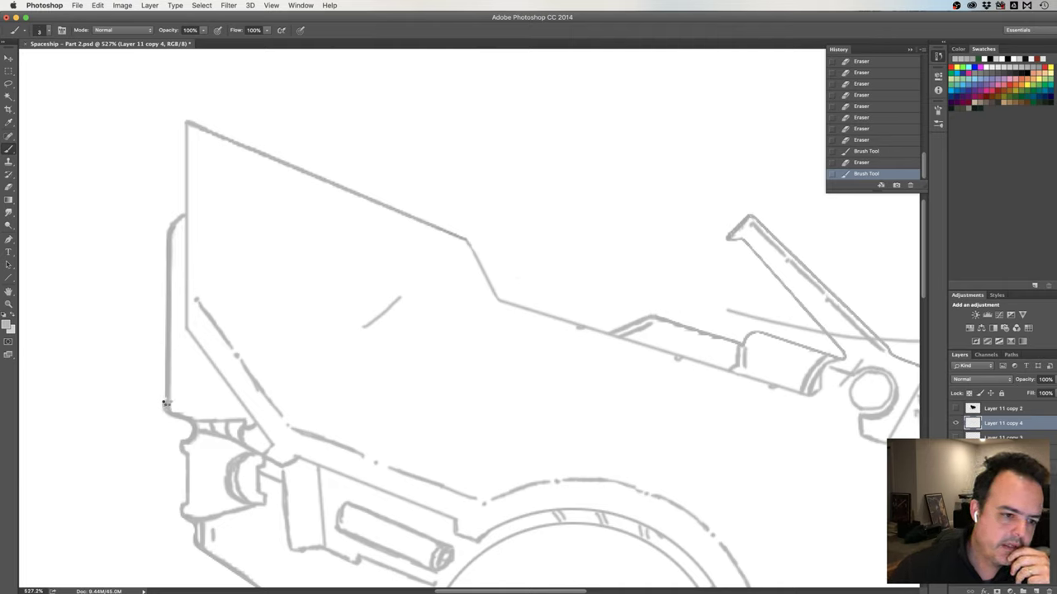
# Touch up the fin's lower-left corner and draw a long vertical line along its left edge
pyautogui.moveTo(165, 410); pyautogui.dragTo(168, 397)
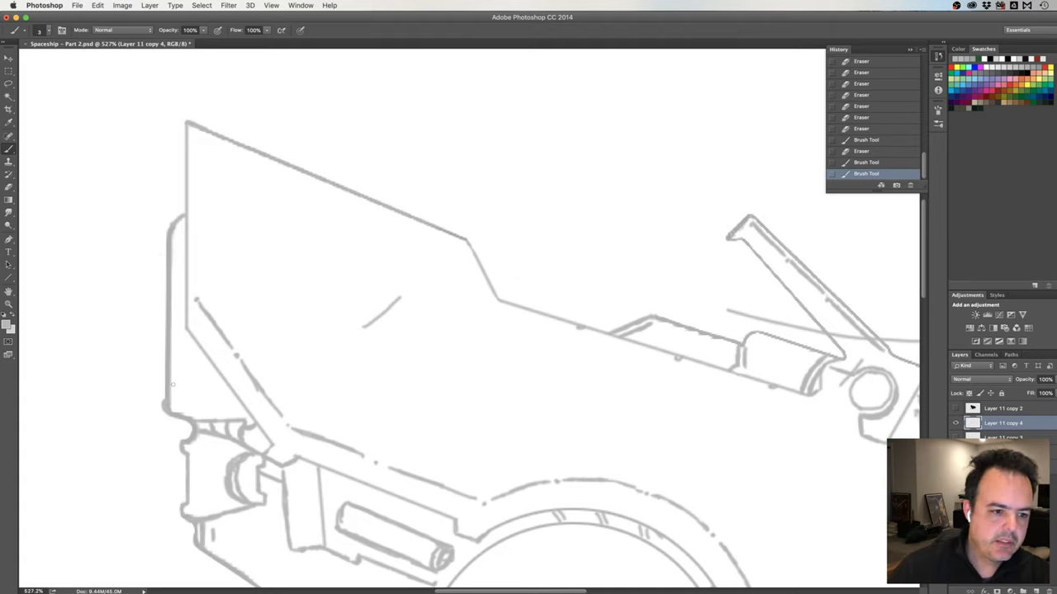
pyautogui.press('e')
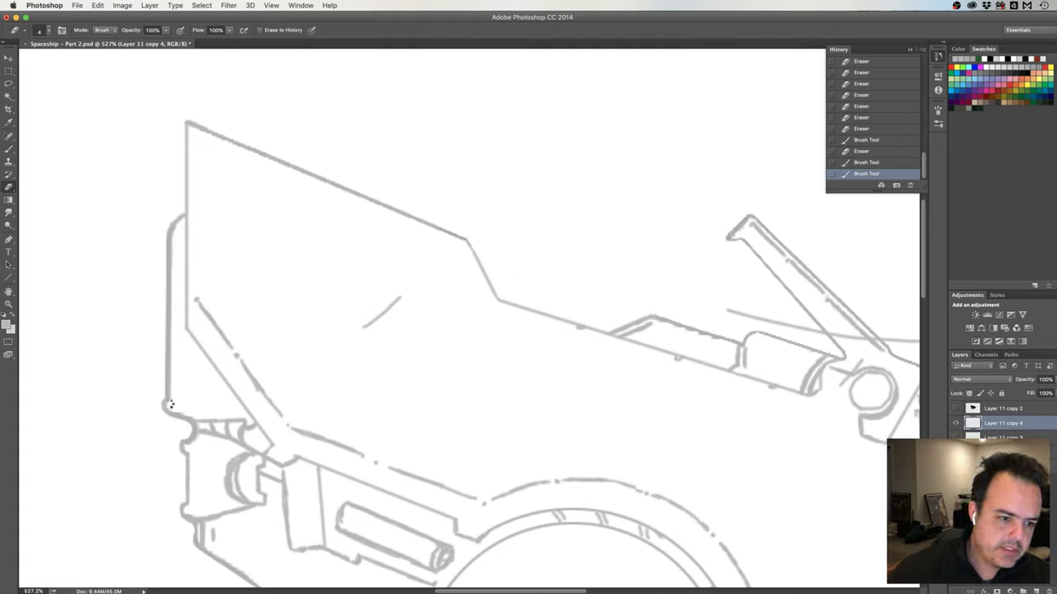
pyautogui.moveTo(173, 403); pyautogui.dragTo(182, 407)
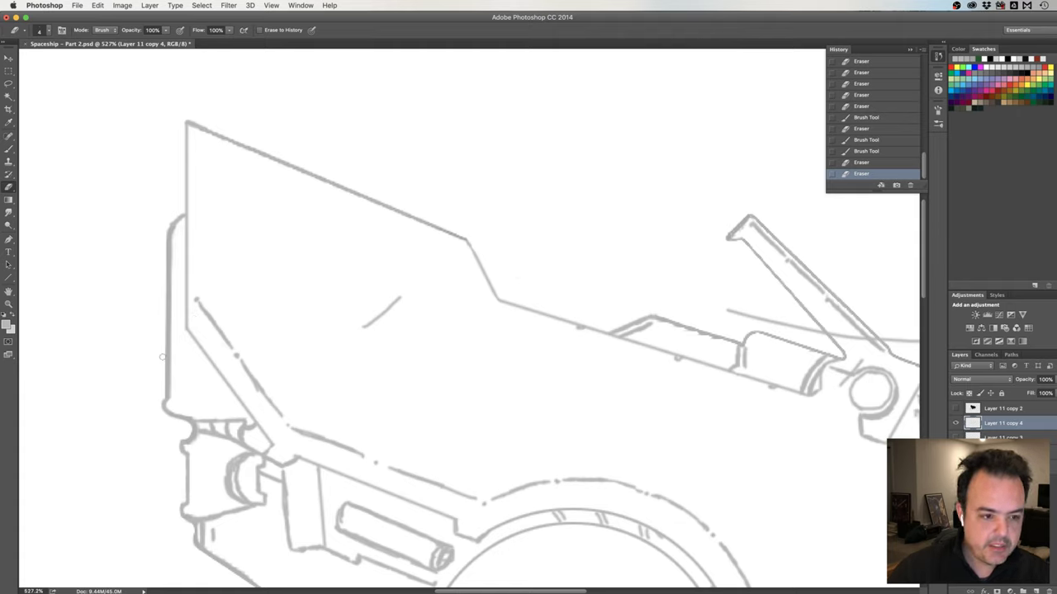
pyautogui.press('b')
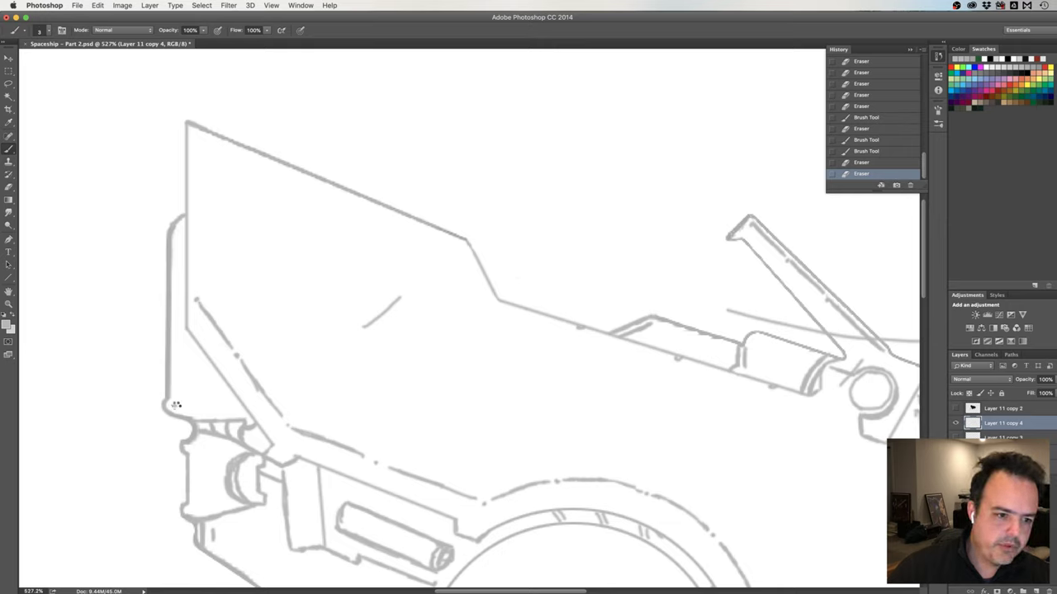
pyautogui.click(175, 406)
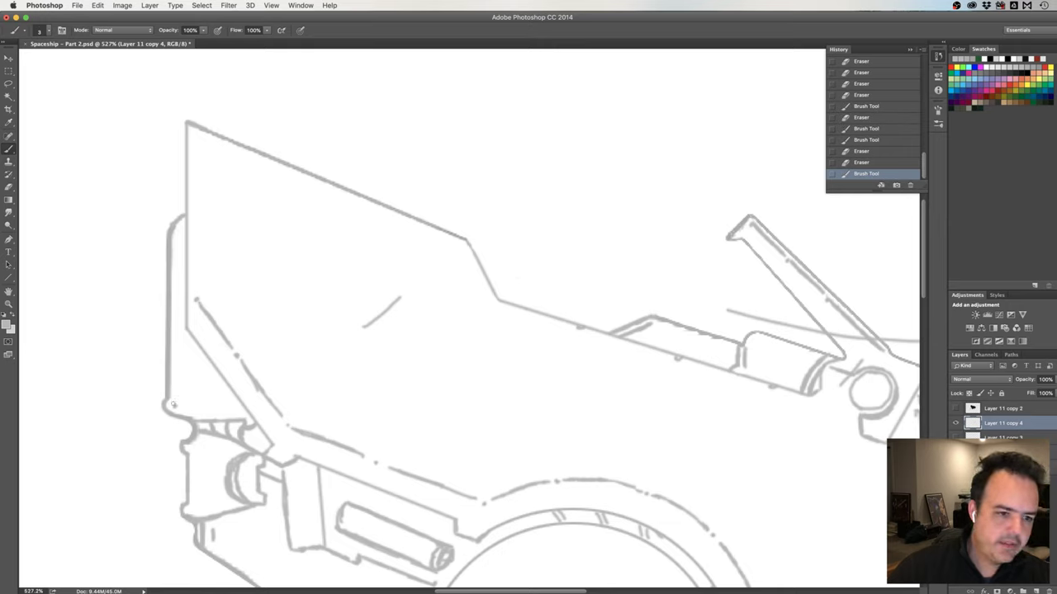
pyautogui.moveTo(175, 385); pyautogui.dragTo(190, 249)
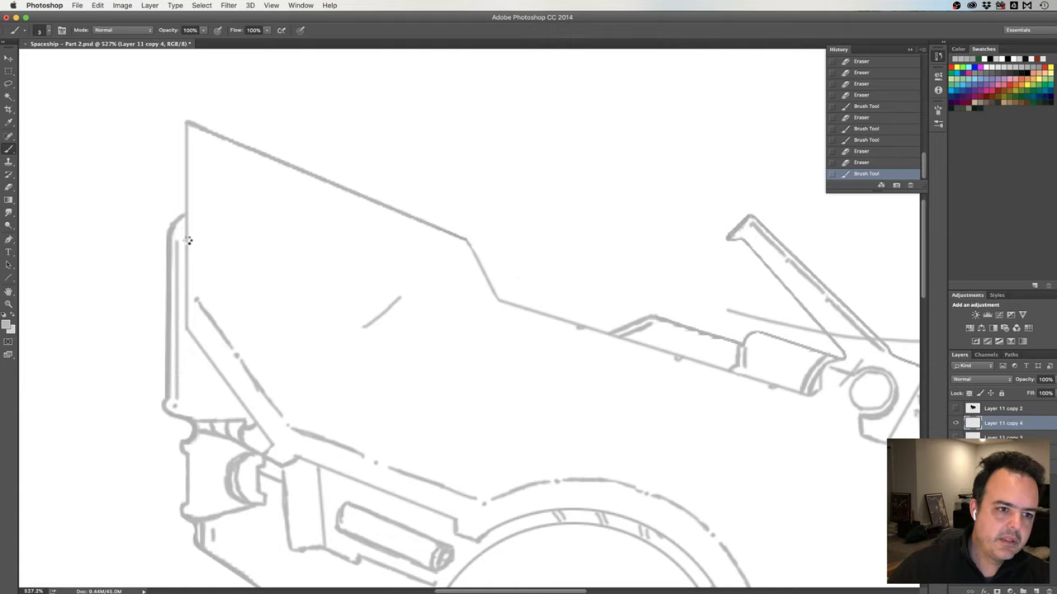
pyautogui.moveTo(187, 237); pyautogui.dragTo(180, 255)
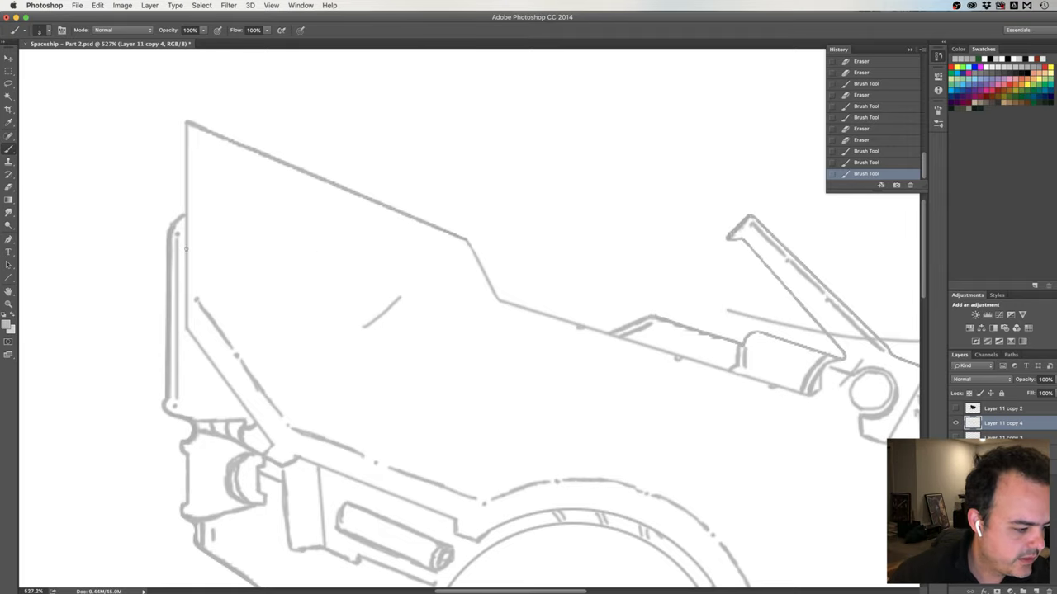
# Restore the canvas to normal orientation, pan to the strut area, and compare History states
pyautogui.press('h')
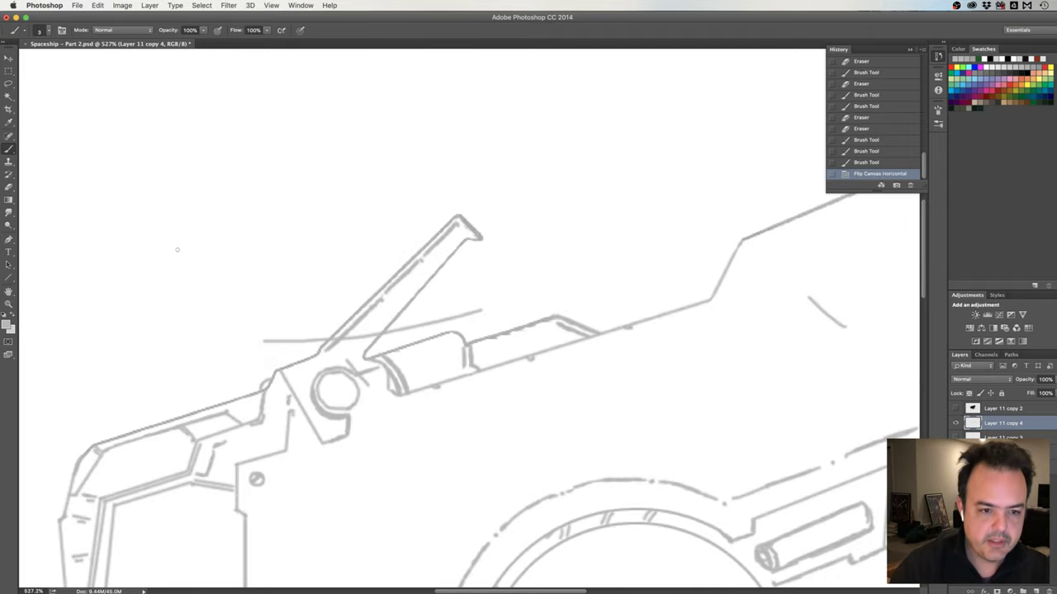
pyautogui.hotkey('ctrl', 'z')
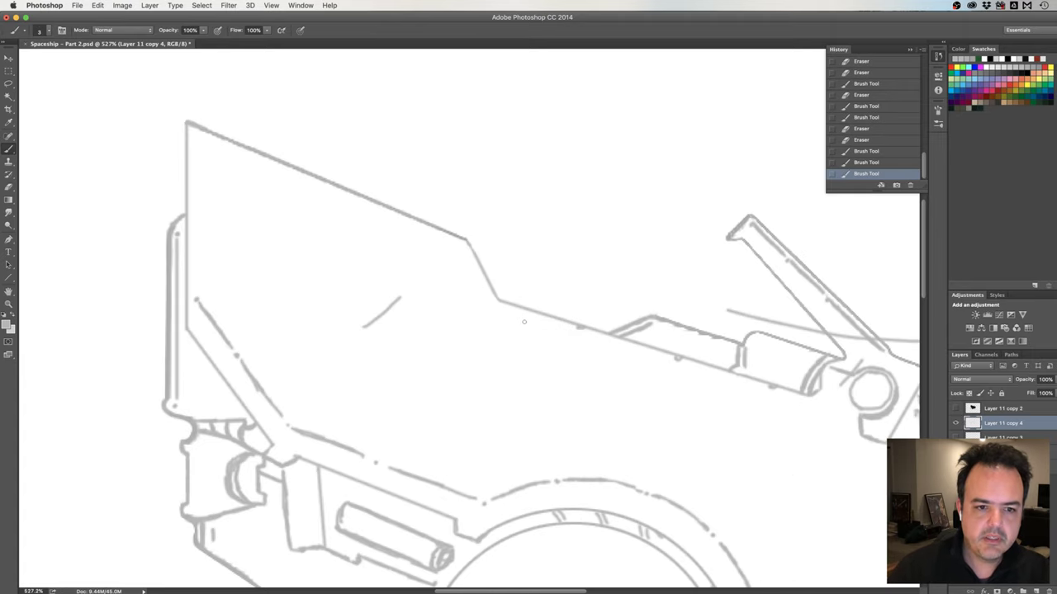
pyautogui.moveTo(635, 290); pyautogui.dragTo(382, 223)
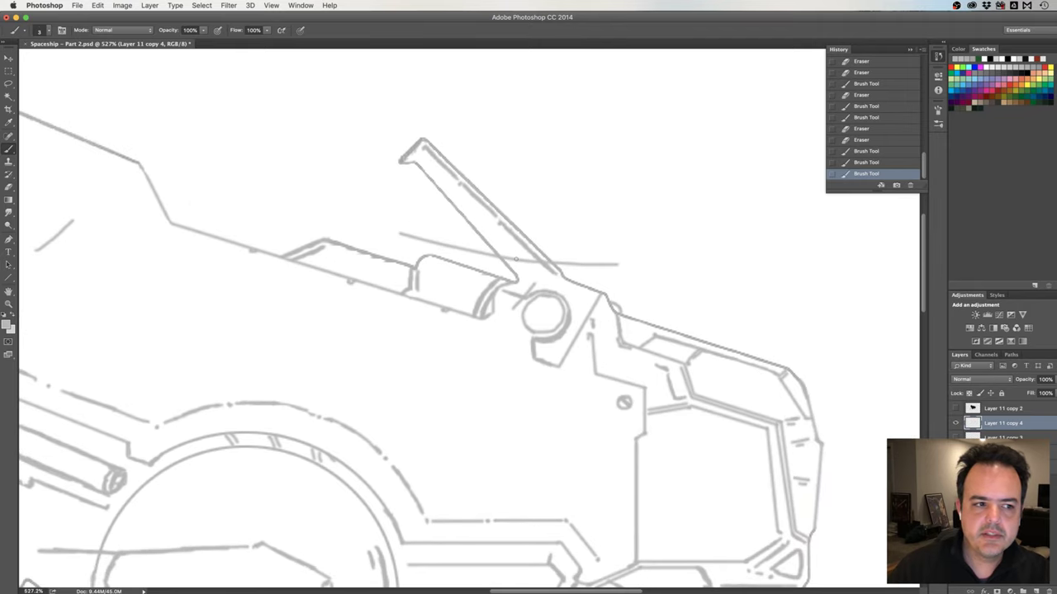
pyautogui.moveTo(298, 240); pyautogui.dragTo(430, 213)
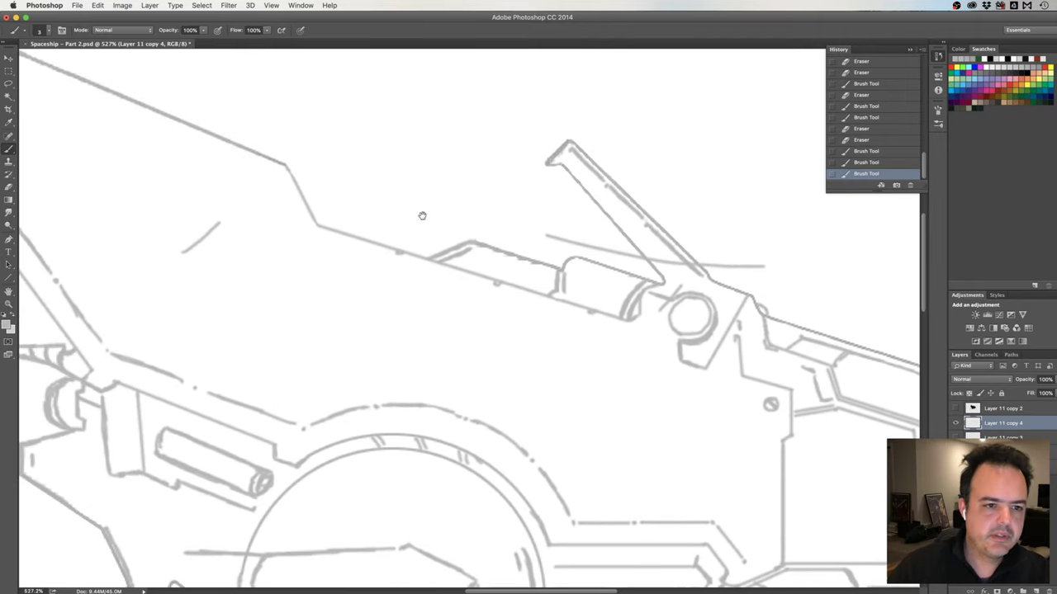
pyautogui.click(869, 163)
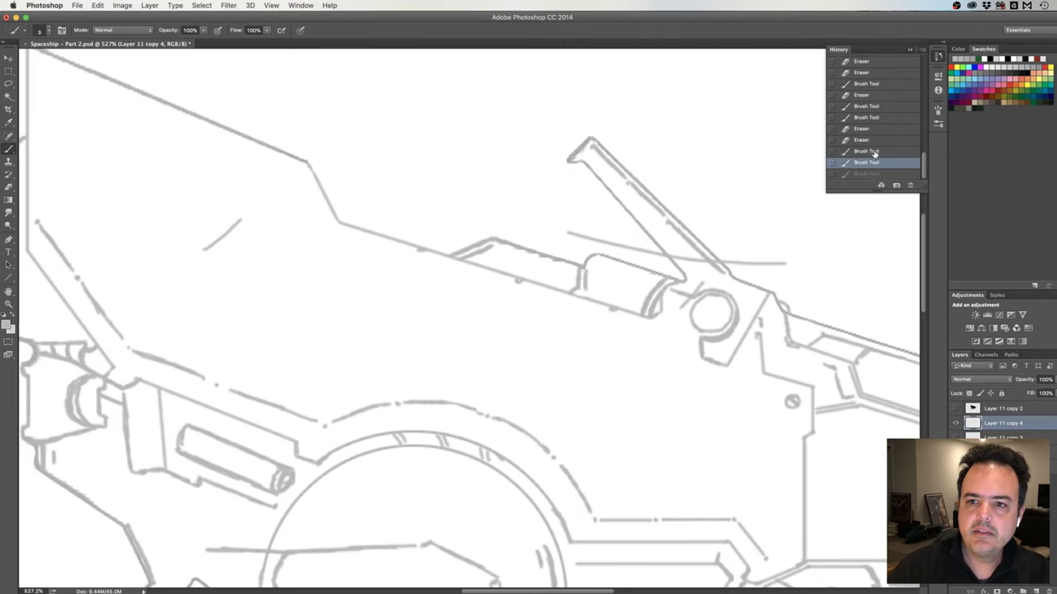
pyautogui.click(876, 152)
pyautogui.click(875, 140)
pyautogui.click(869, 152)
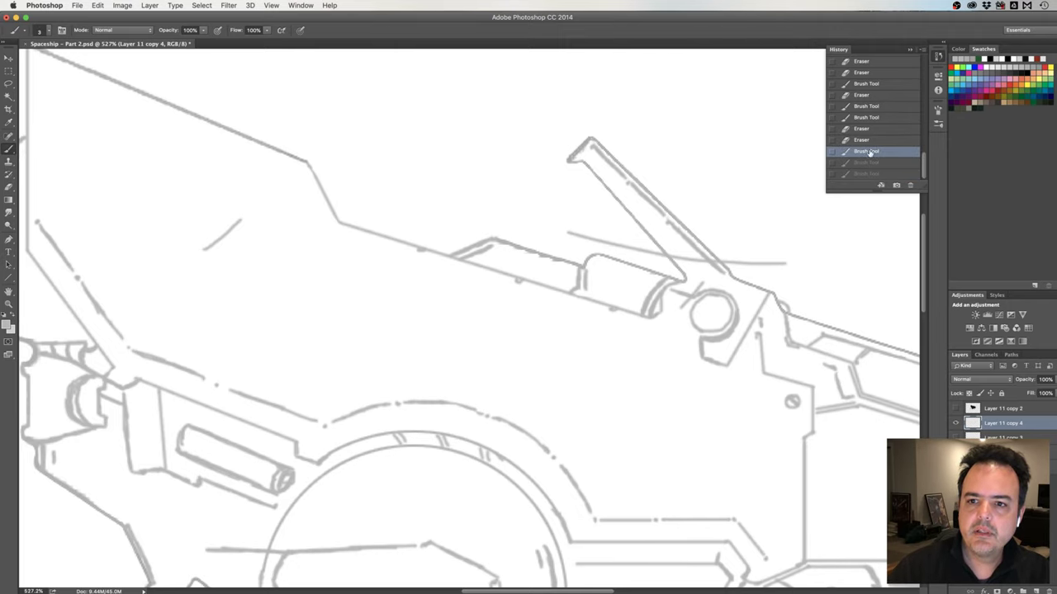
pyautogui.click(869, 162)
pyautogui.click(870, 173)
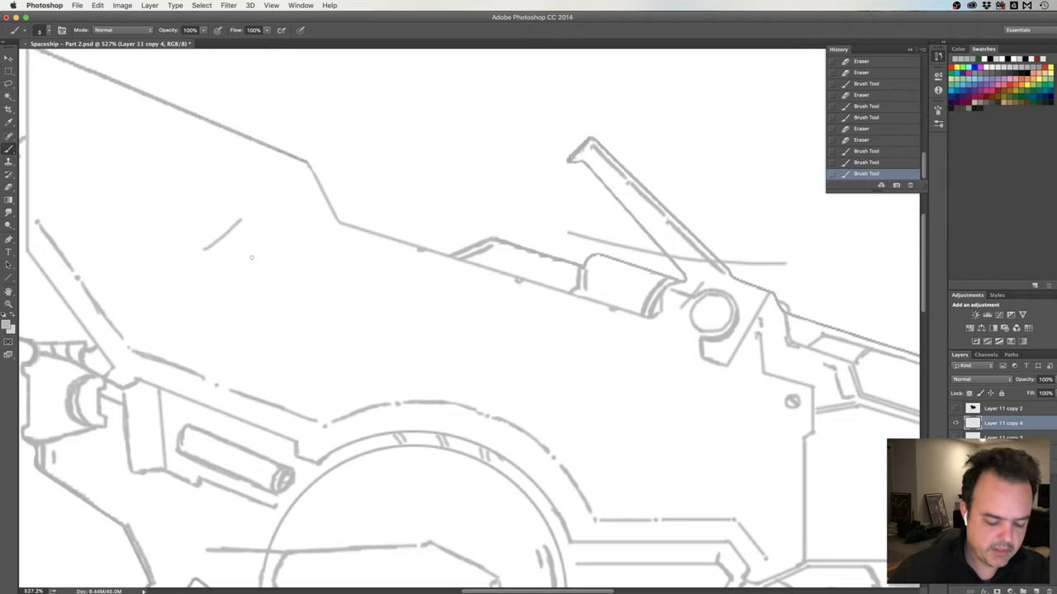
# Erase the diagonal dash's end and the full stray thin line across the strut
pyautogui.press('e')
pyautogui.moveTo(231, 234)
pyautogui.mouseDown()
pyautogui.moveTo(238, 222)
pyautogui.moveTo(208, 245)
pyautogui.mouseUp()
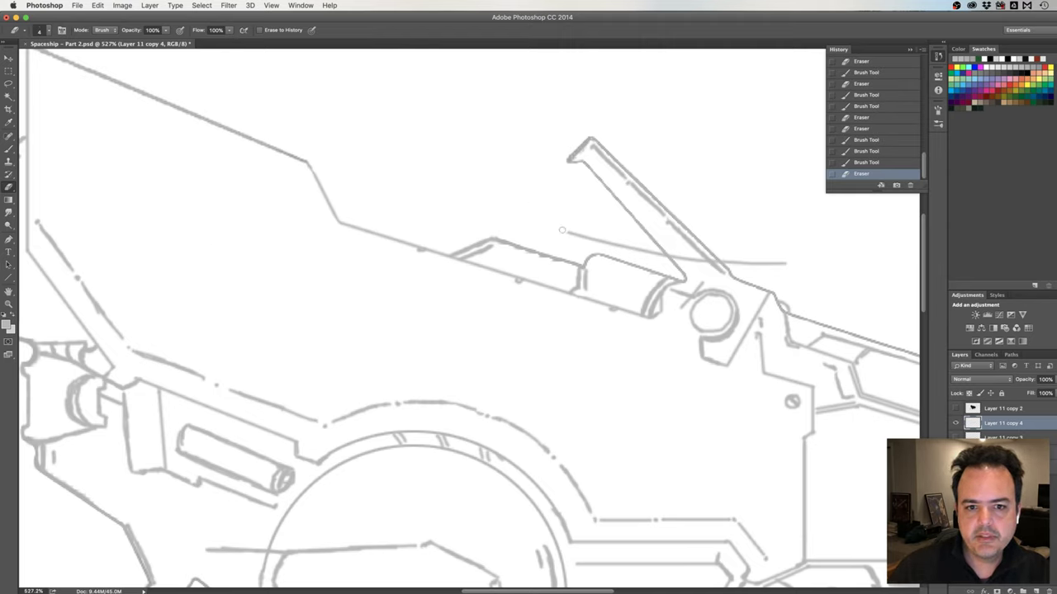
pyautogui.moveTo(561, 231)
pyautogui.mouseDown()
pyautogui.moveTo(660, 258)
pyautogui.moveTo(587, 234)
pyautogui.mouseUp()
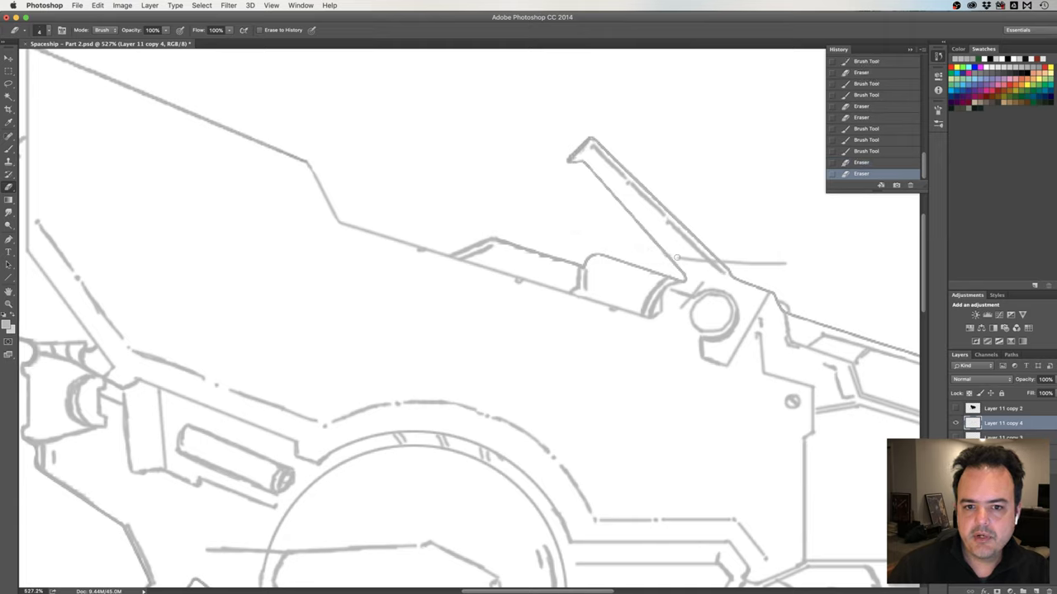
pyautogui.moveTo(676, 257); pyautogui.dragTo(733, 259)
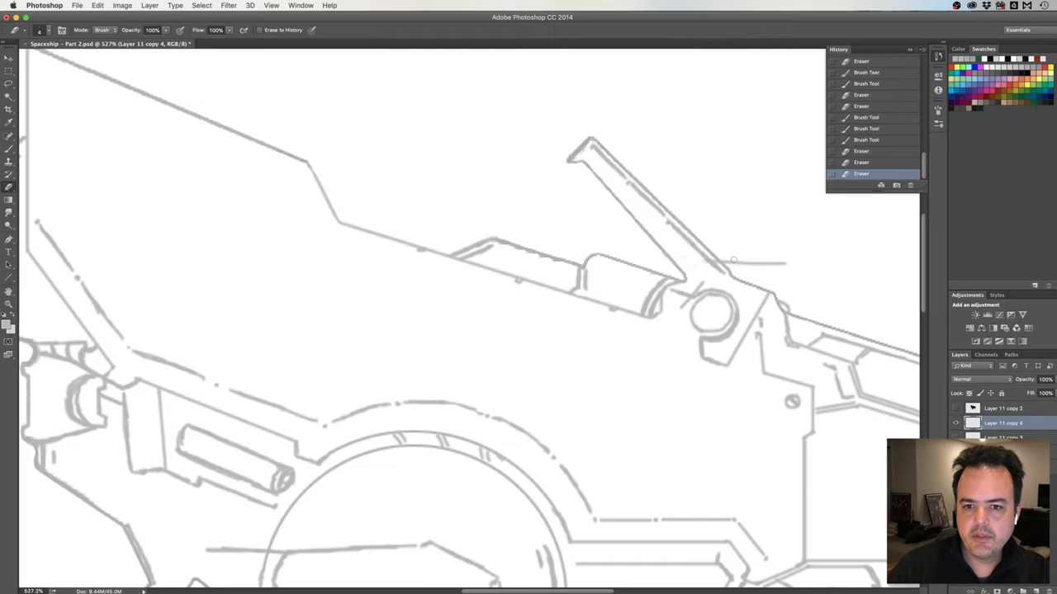
pyautogui.moveTo(727, 261)
pyautogui.mouseDown()
pyautogui.moveTo(779, 262)
pyautogui.moveTo(756, 262)
pyautogui.mouseUp()
# Mirror the canvas and reposition the view on the ship's tall upper rear bracket
pyautogui.hotkey('ctrl', 'shift', 'h')
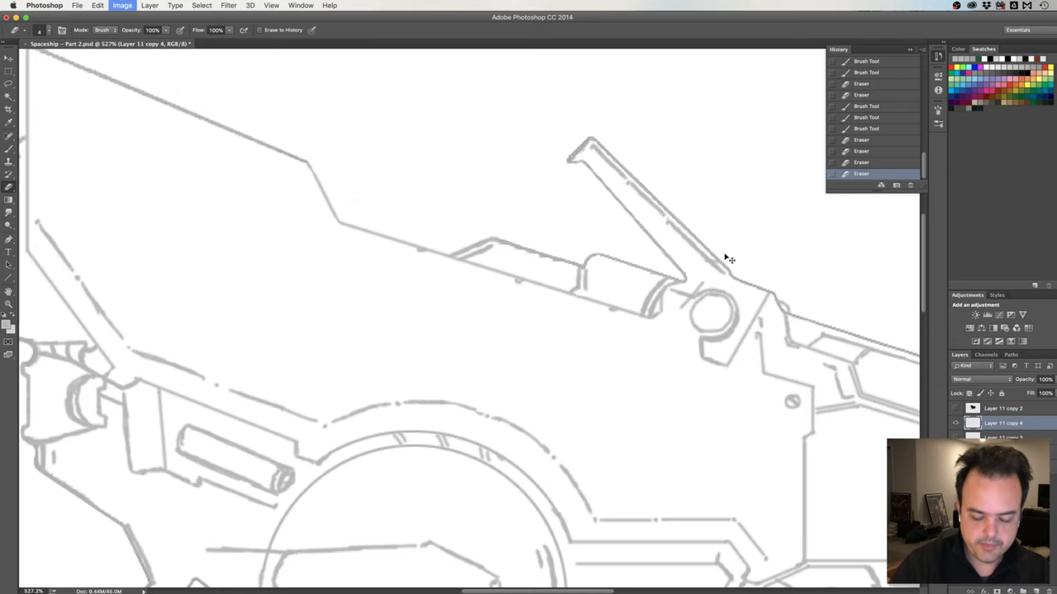
pyautogui.scroll(-3, 523, 302)
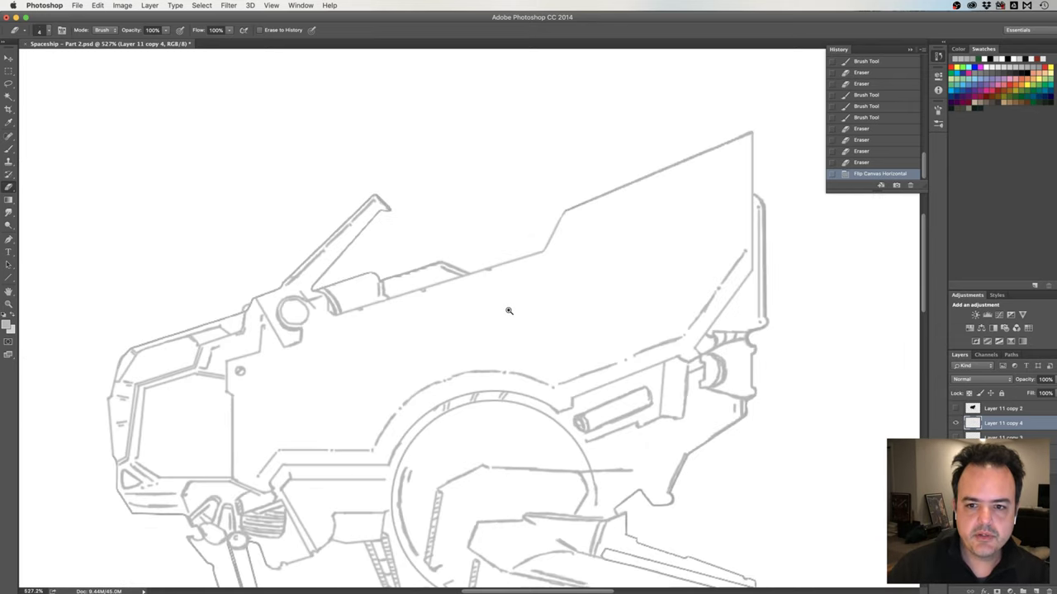
pyautogui.scroll(-3, 507, 306)
pyautogui.moveTo(567, 287); pyautogui.dragTo(524, 292)
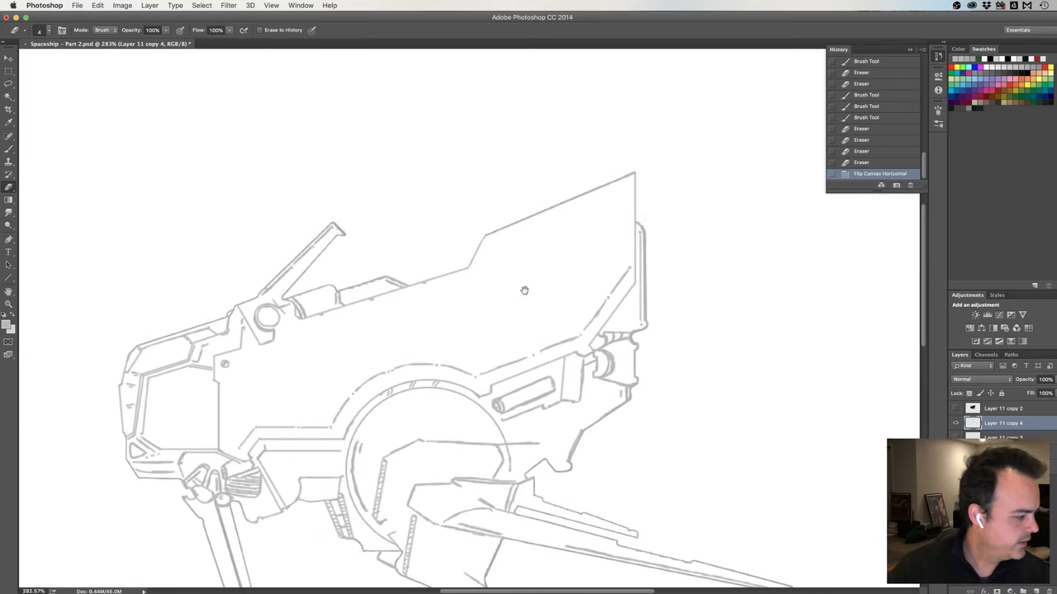
pyautogui.hscroll(2, 507, 287)
pyautogui.hscroll(2, 496, 290)
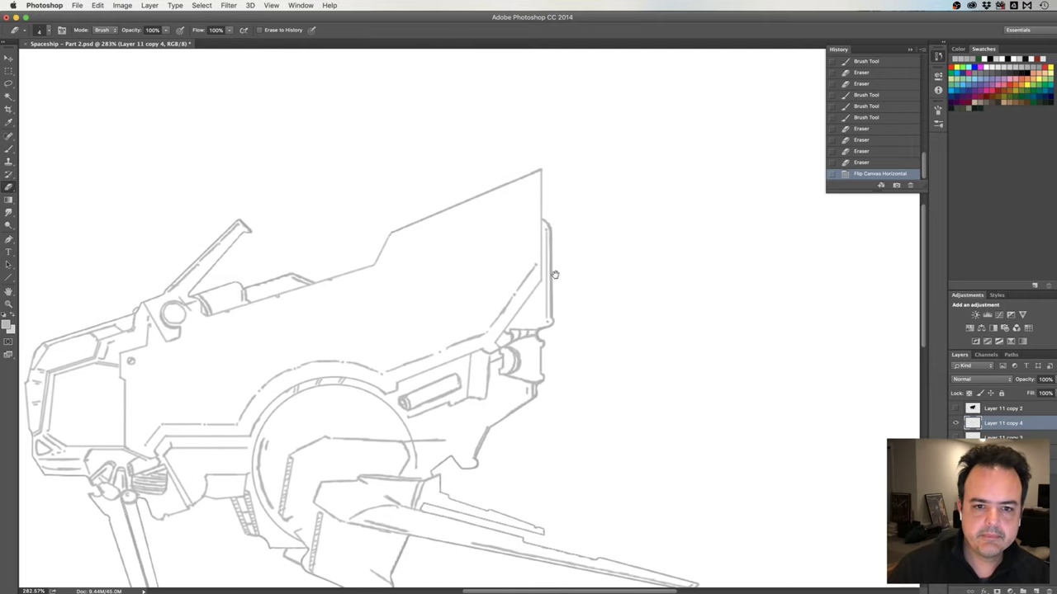
pyautogui.hscroll(2, 554, 271)
pyautogui.hscroll(2, 521, 274)
pyautogui.scroll(5, 533, 272)
pyautogui.scroll(-2, 559, 275)
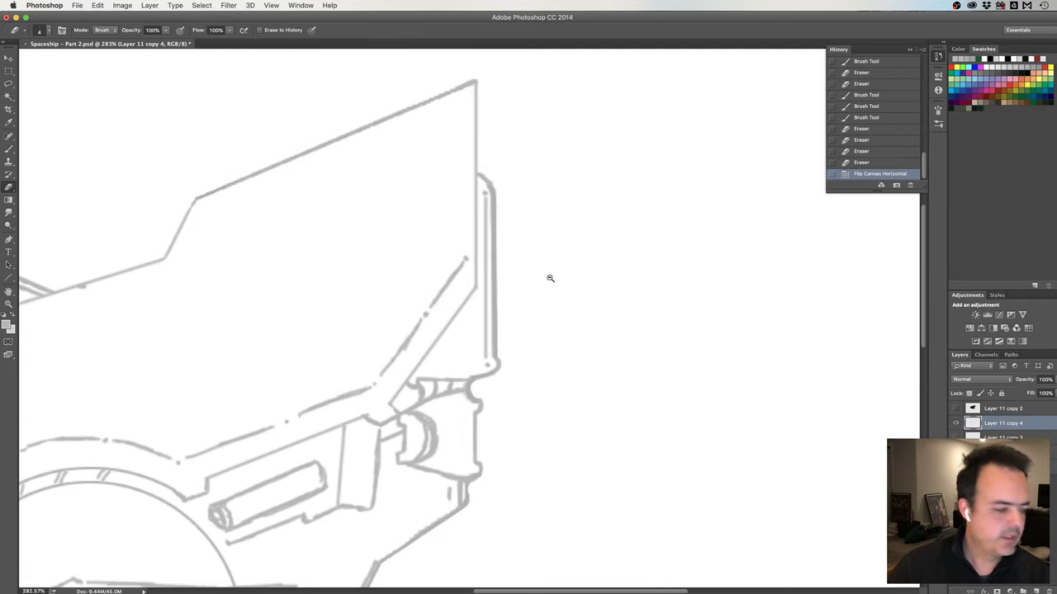
pyautogui.scroll(1, 549, 278)
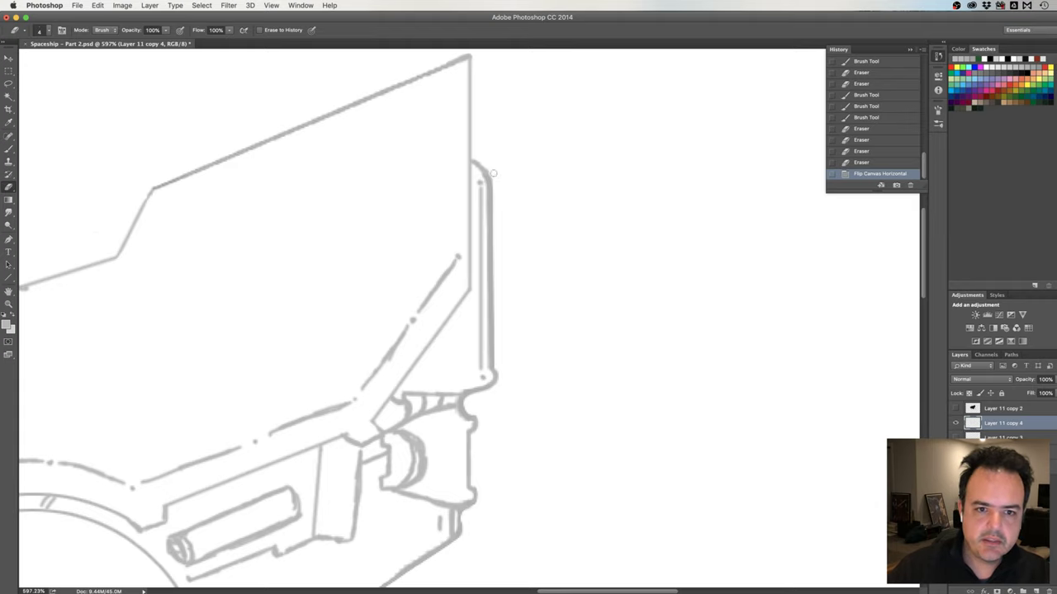
# Thin the bracket's right outline, erase stray marks, and brush a stepped top onto it
pyautogui.moveTo(493, 174); pyautogui.dragTo(493, 368)
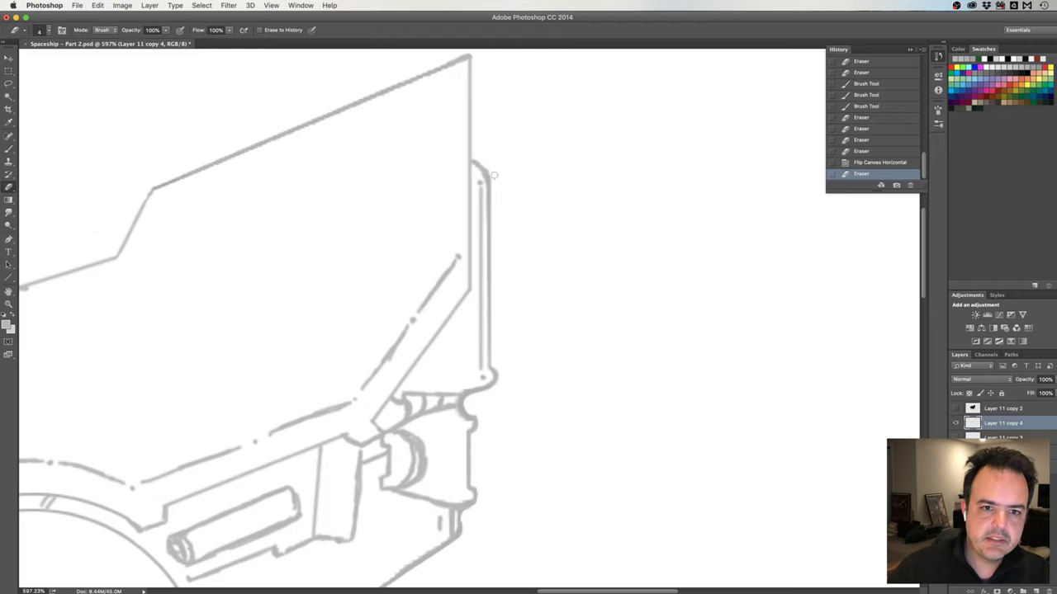
pyautogui.moveTo(494, 174)
pyautogui.mouseDown()
pyautogui.moveTo(494, 196)
pyautogui.moveTo(492, 177)
pyautogui.mouseUp()
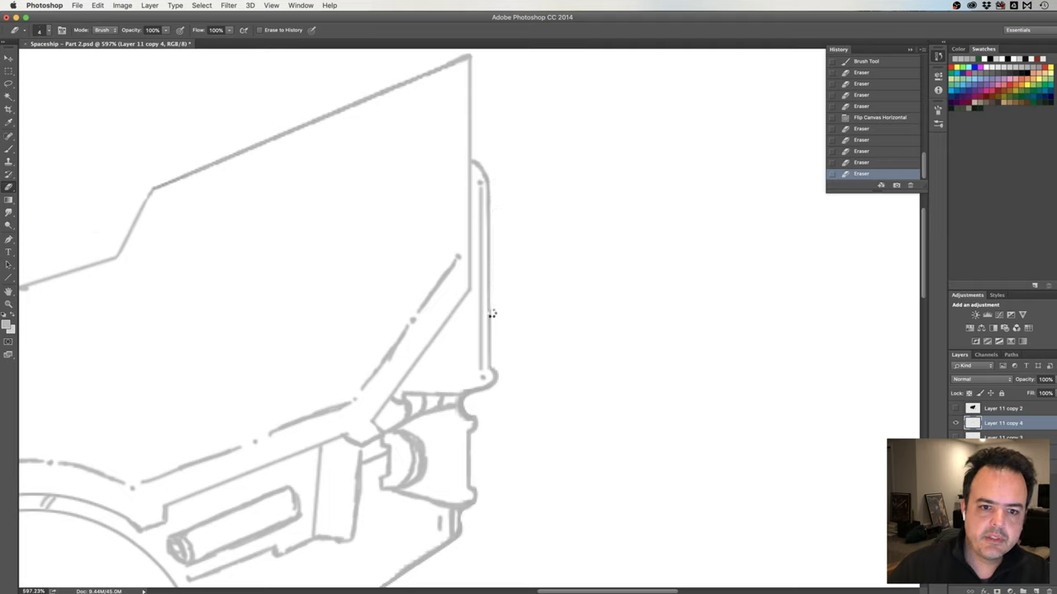
pyautogui.click(492, 357)
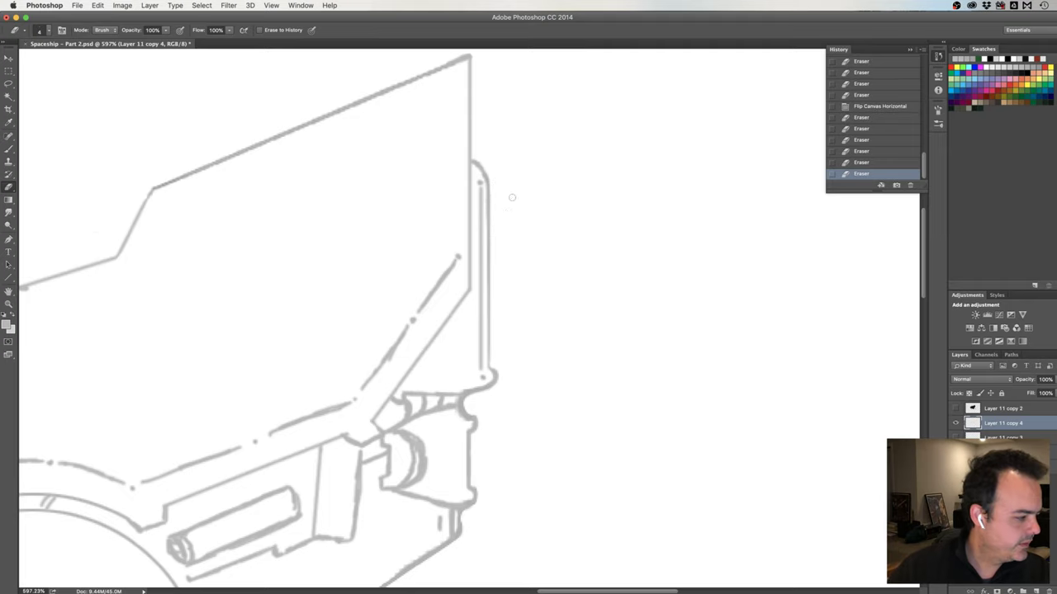
pyautogui.click(475, 161)
pyautogui.press('b')
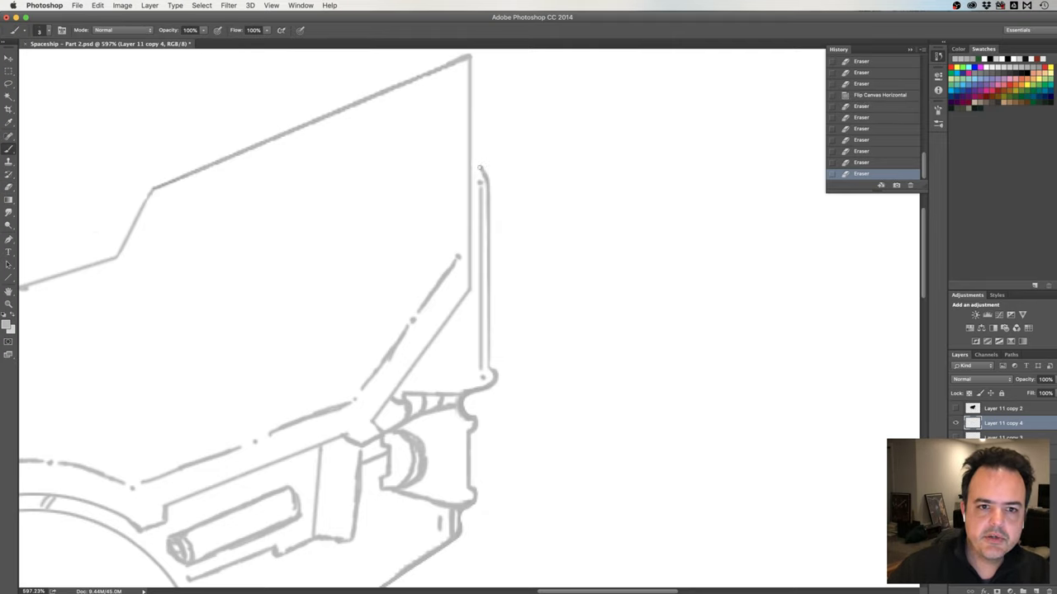
pyautogui.moveTo(480, 168); pyautogui.dragTo(493, 152)
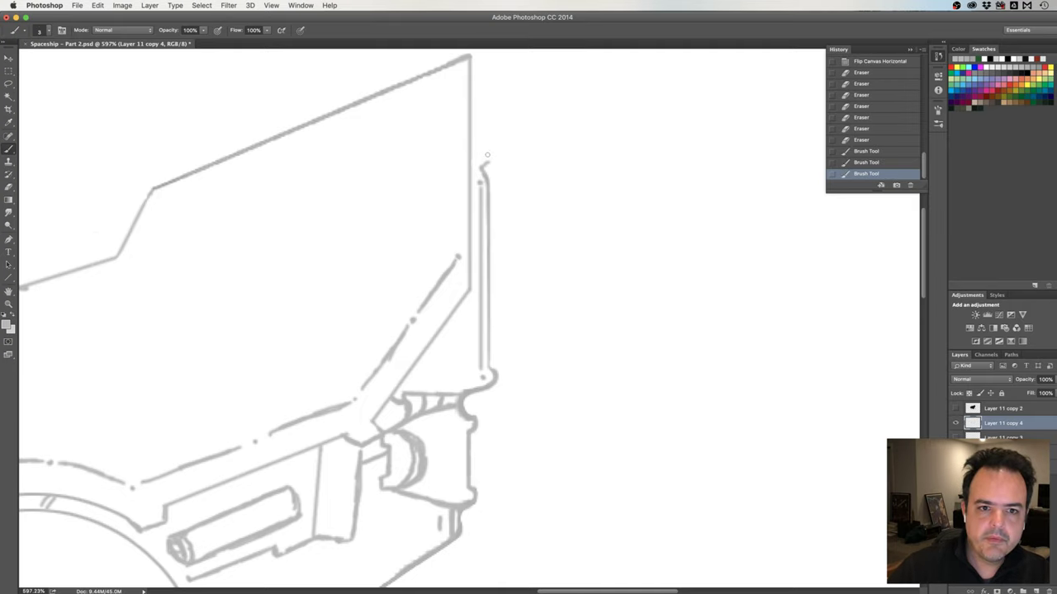
pyautogui.moveTo(486, 162); pyautogui.dragTo(488, 153)
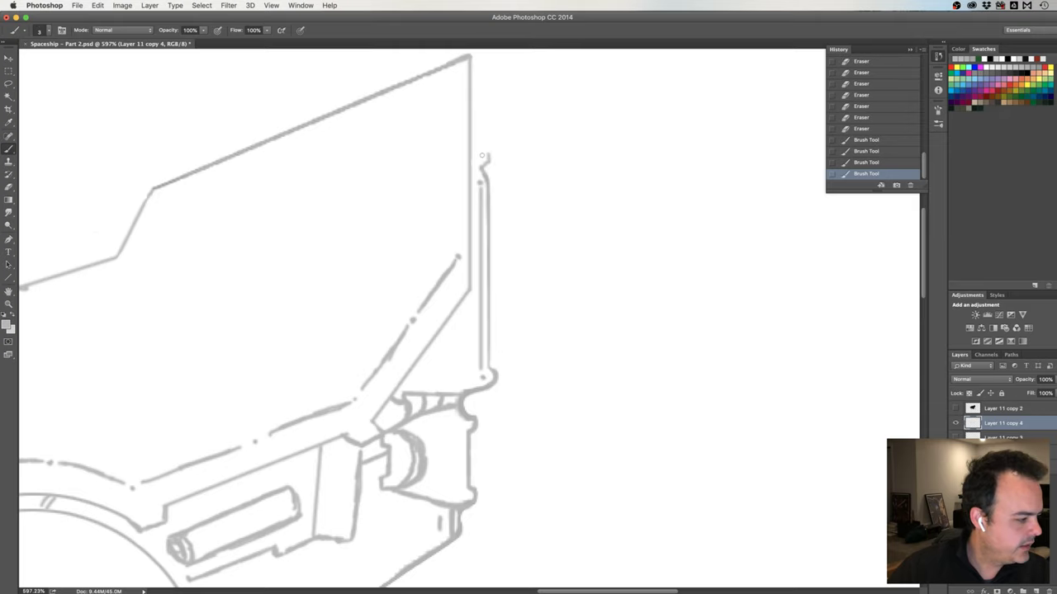
pyautogui.moveTo(471, 155); pyautogui.dragTo(487, 154)
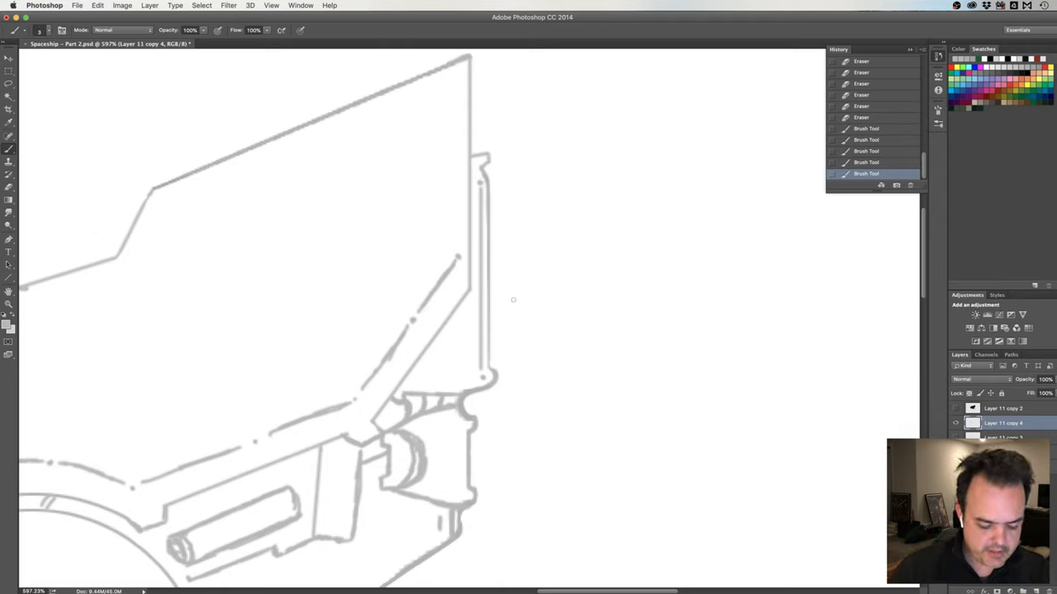
# Erase the stray marks and bottom tip at the bracket's lower end
pyautogui.press('e')
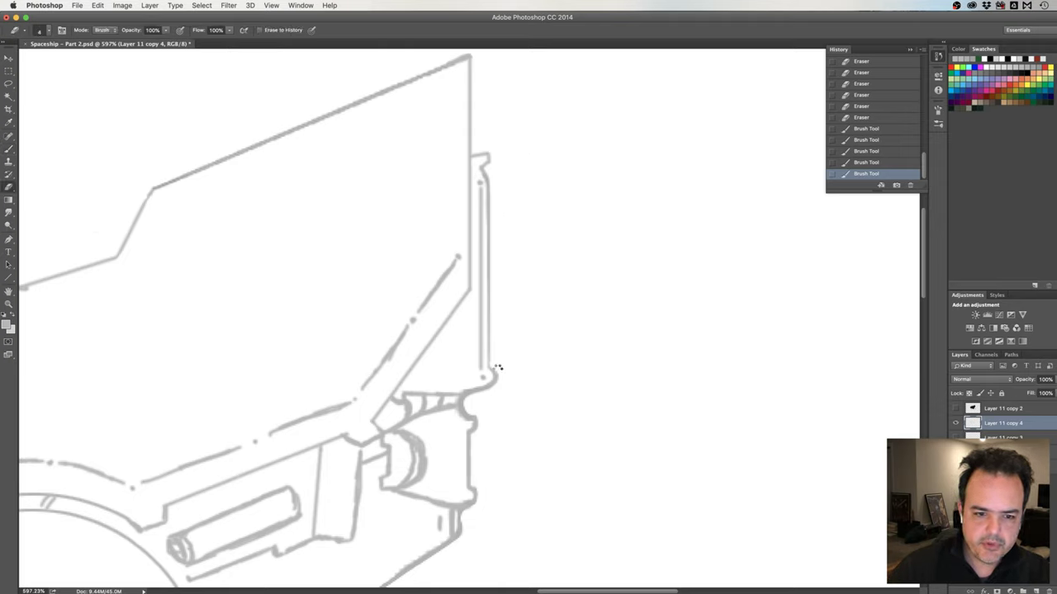
pyautogui.click(498, 367)
pyautogui.click(497, 367)
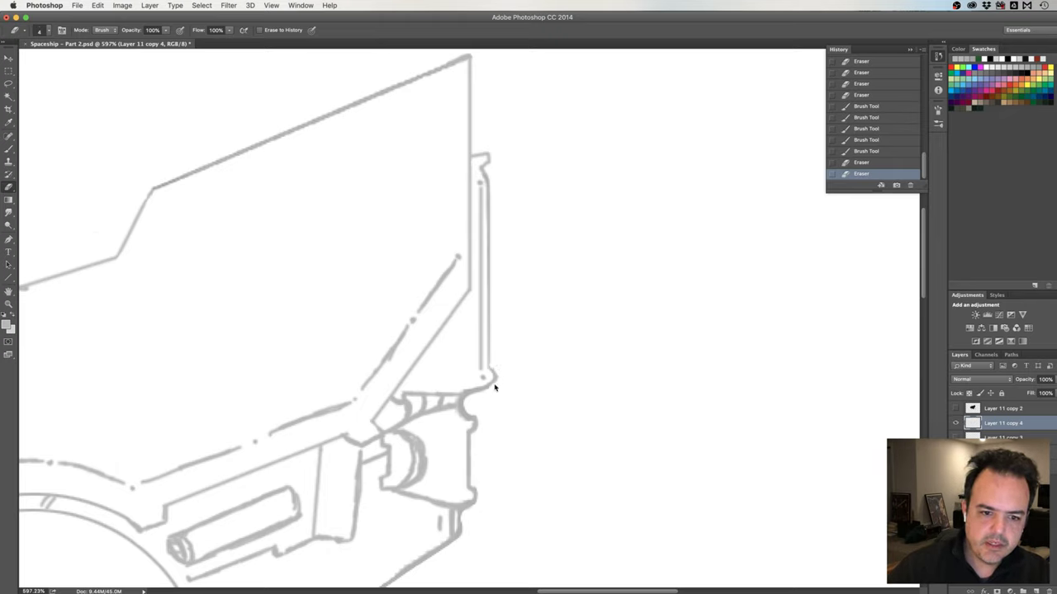
pyautogui.click(496, 386)
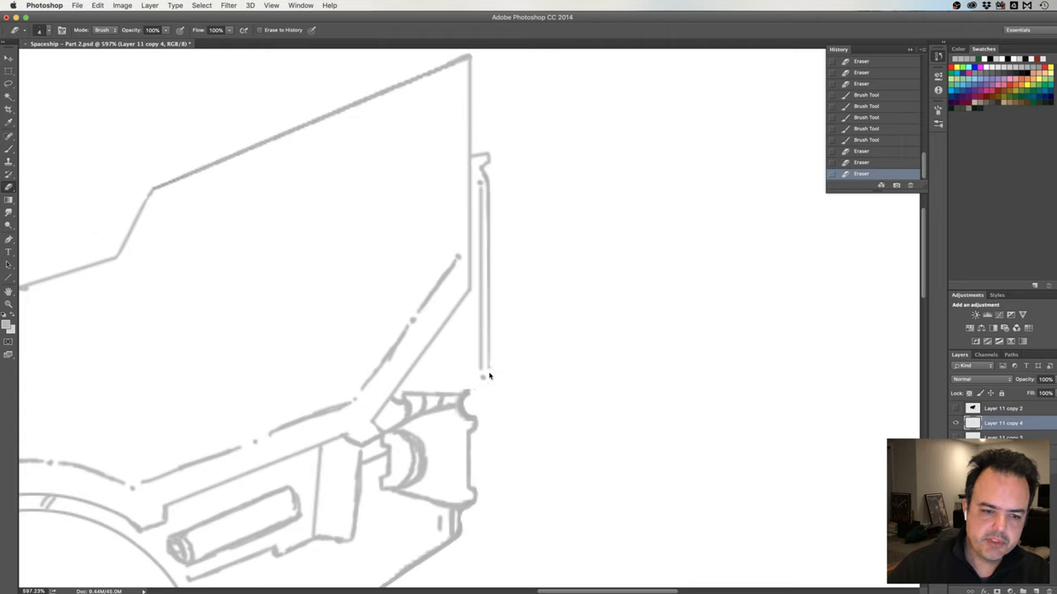
pyautogui.click(488, 372)
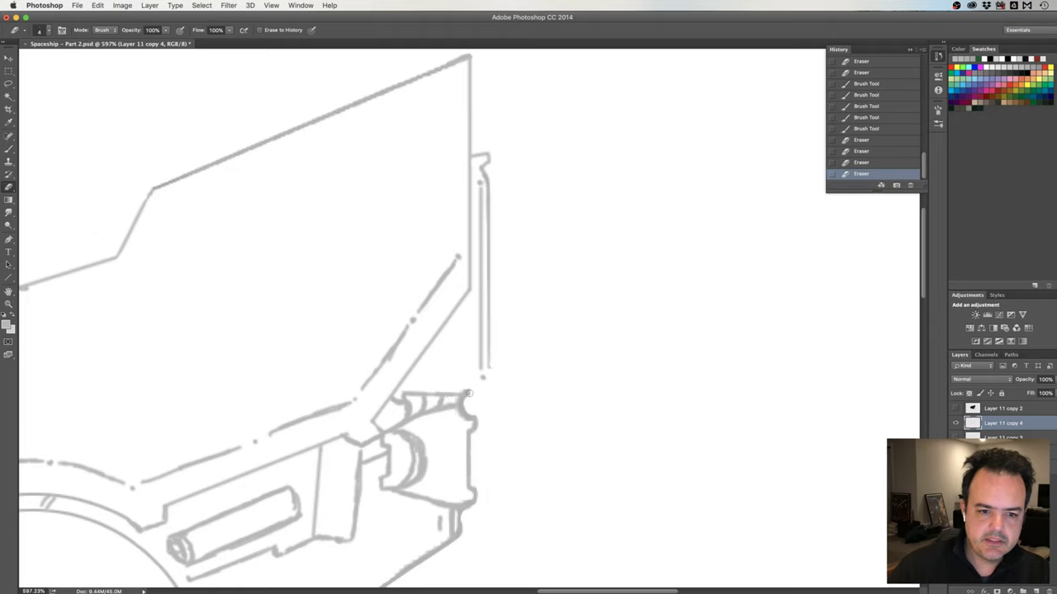
pyautogui.click(490, 373)
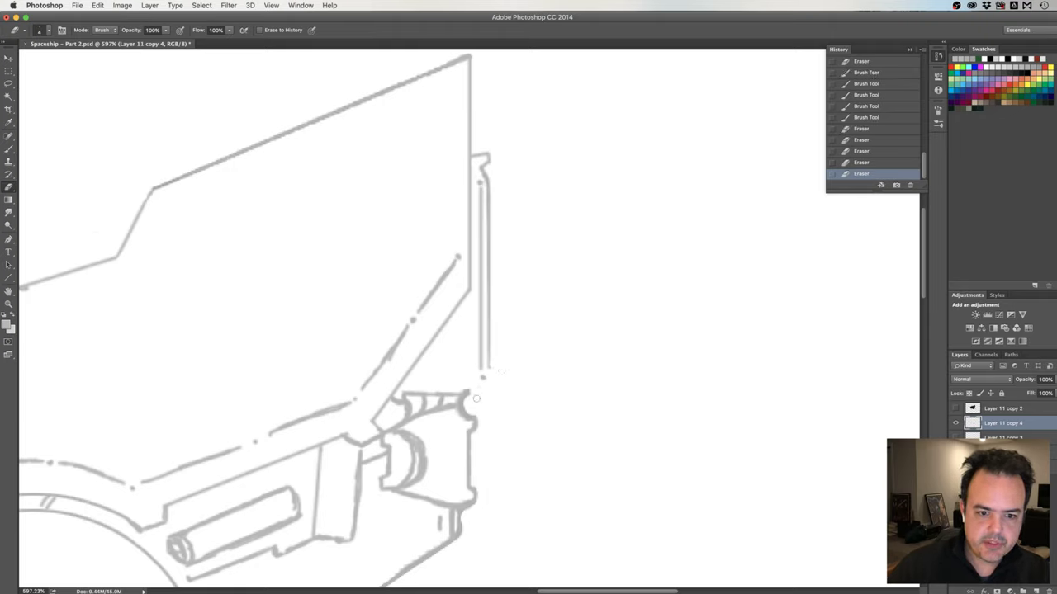
pyautogui.click(477, 387)
# Redraw small strokes at the bracket's lower corner and tip, undoing the stray ones
pyautogui.press('b')
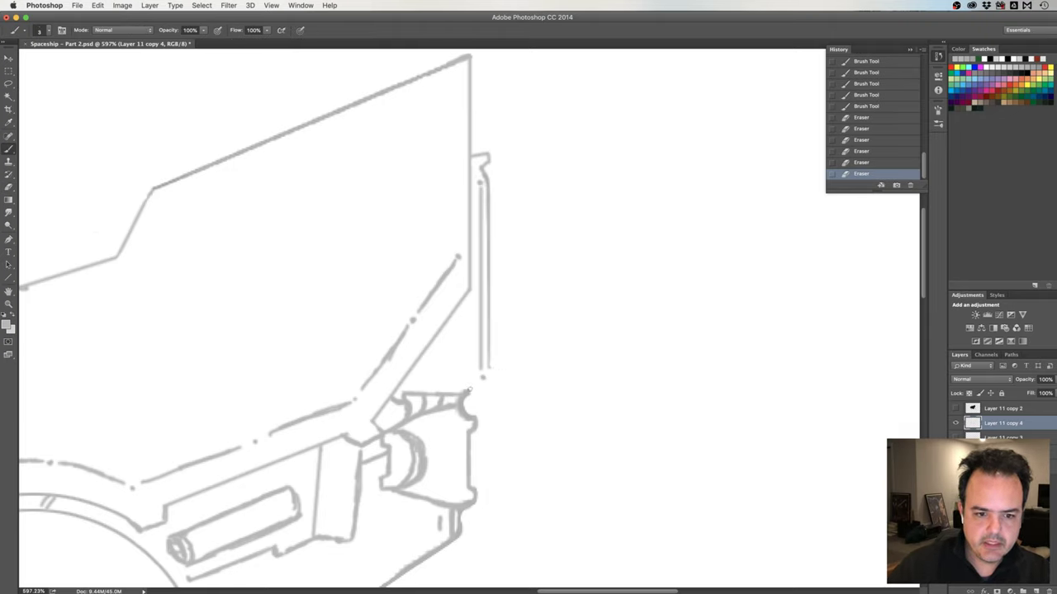
pyautogui.click(466, 393)
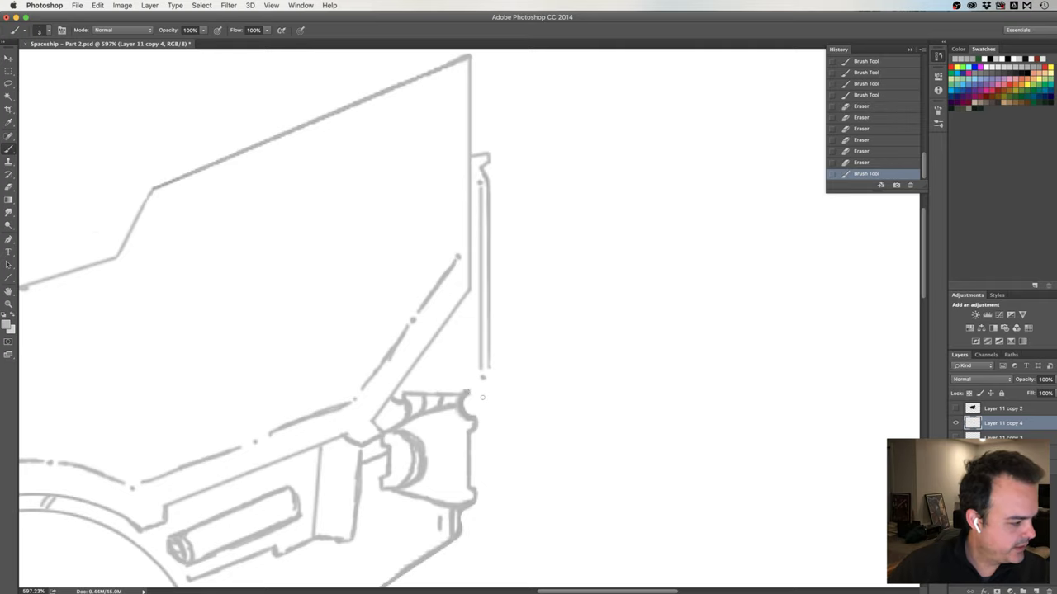
pyautogui.moveTo(486, 396); pyautogui.dragTo(487, 392)
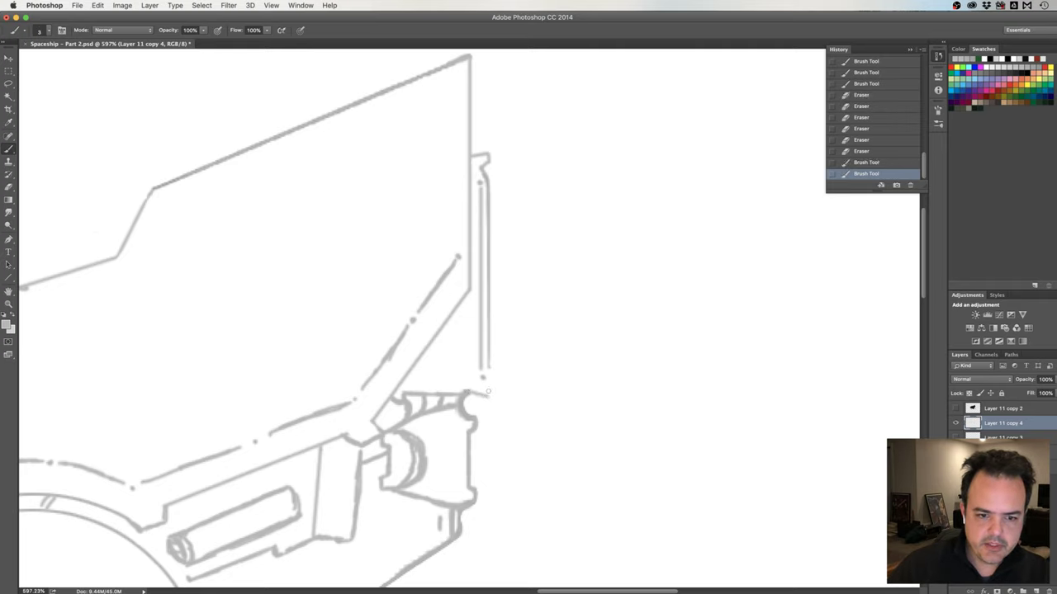
pyautogui.click(486, 386)
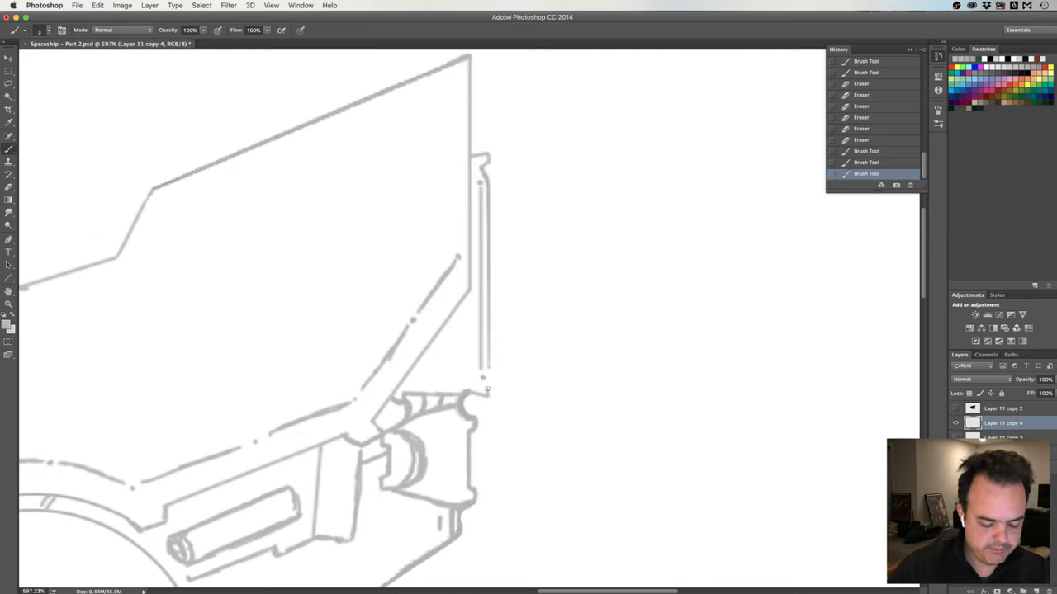
pyautogui.hotkey('ctrl', 'z')
pyautogui.hotkey('ctrl', 'alt', 'z')
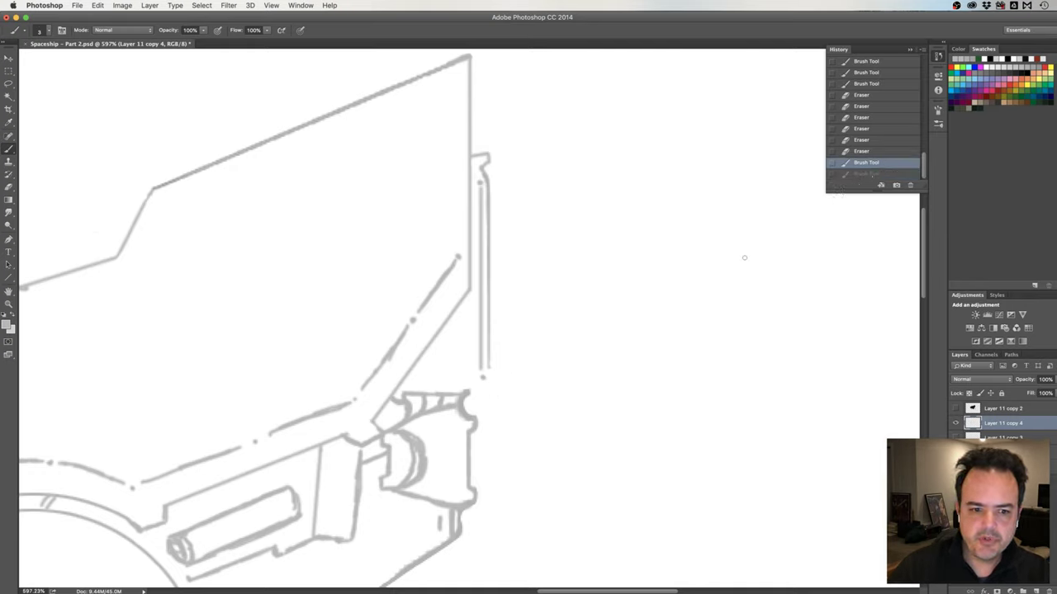
pyautogui.click(476, 394)
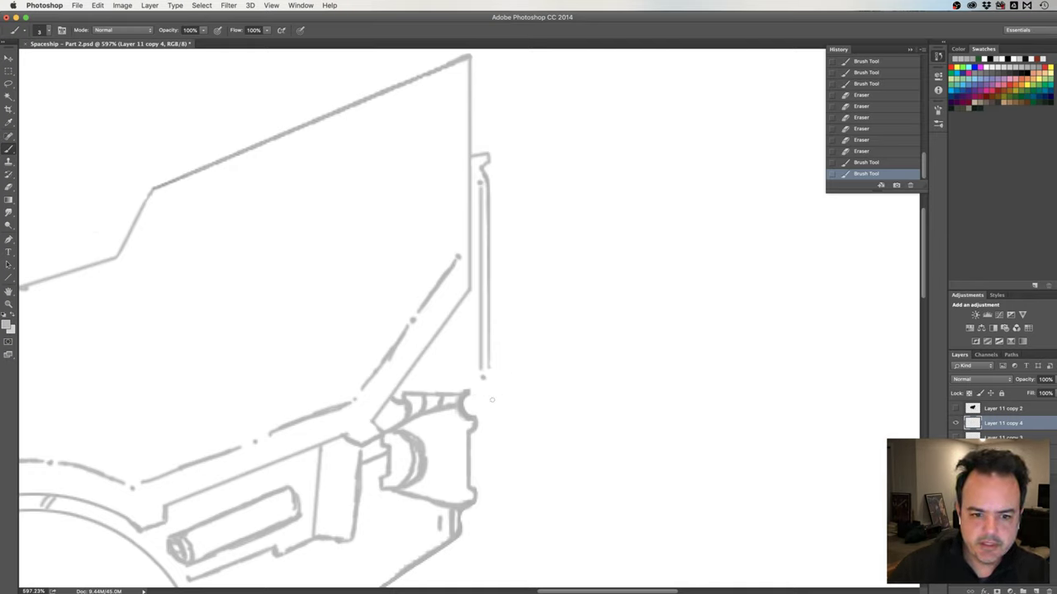
pyautogui.moveTo(492, 400); pyautogui.dragTo(469, 395)
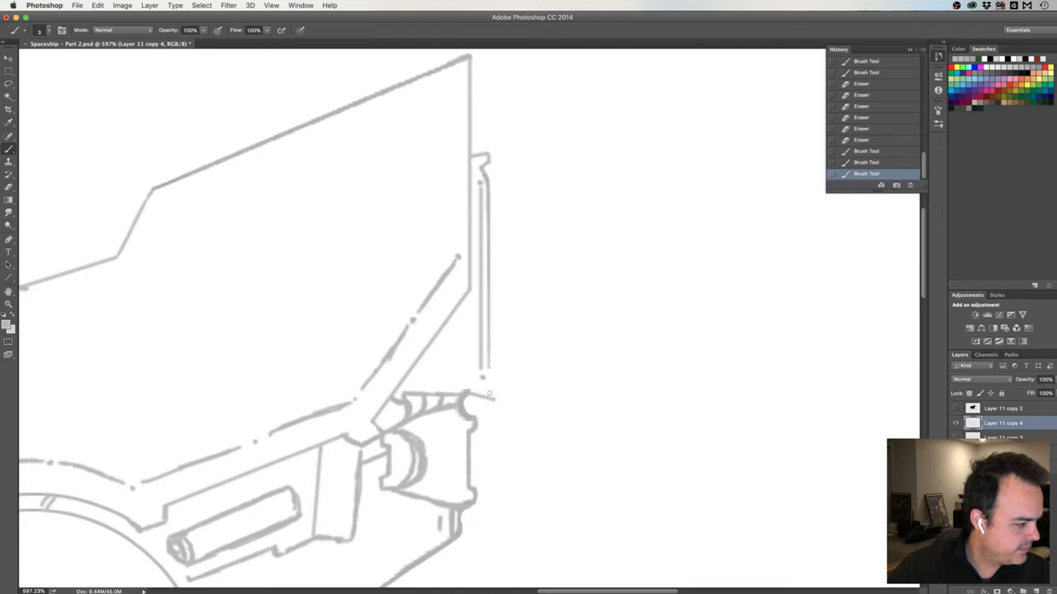
pyautogui.moveTo(485, 388); pyautogui.dragTo(489, 381)
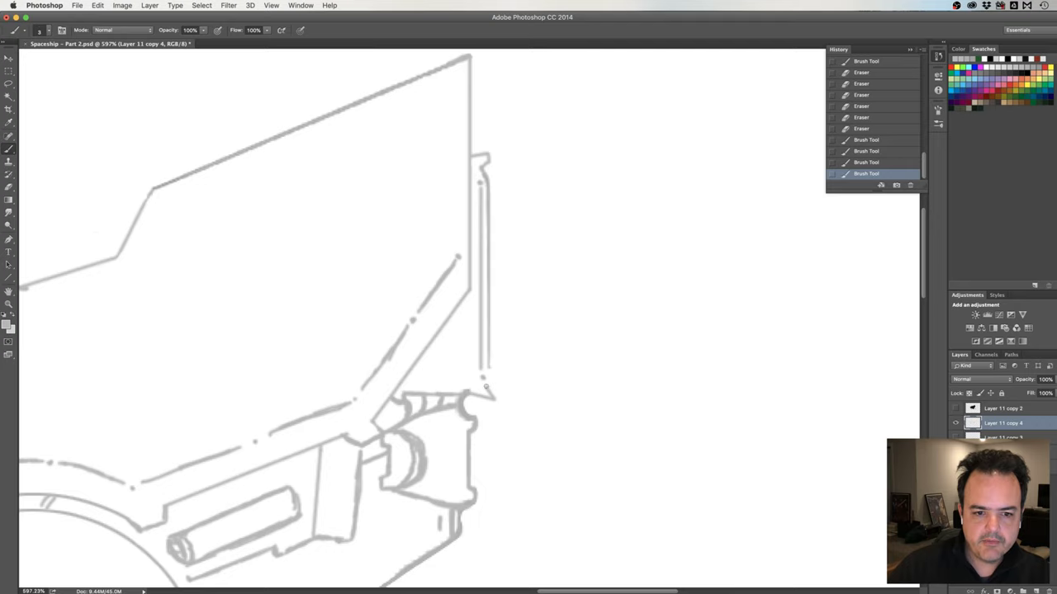
pyautogui.moveTo(496, 377); pyautogui.dragTo(493, 374)
pyautogui.hotkey('ctrl', 'z')
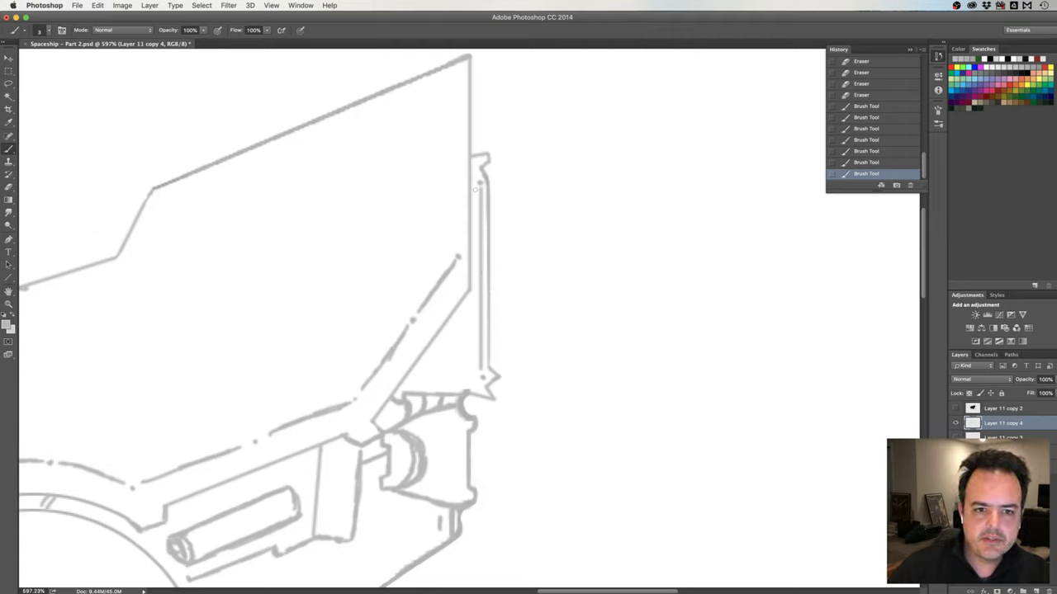
# Add a shorter parallel vertical line, a small top detail and a side tab to the bracket
pyautogui.moveTo(475, 189); pyautogui.dragTo(474, 370)
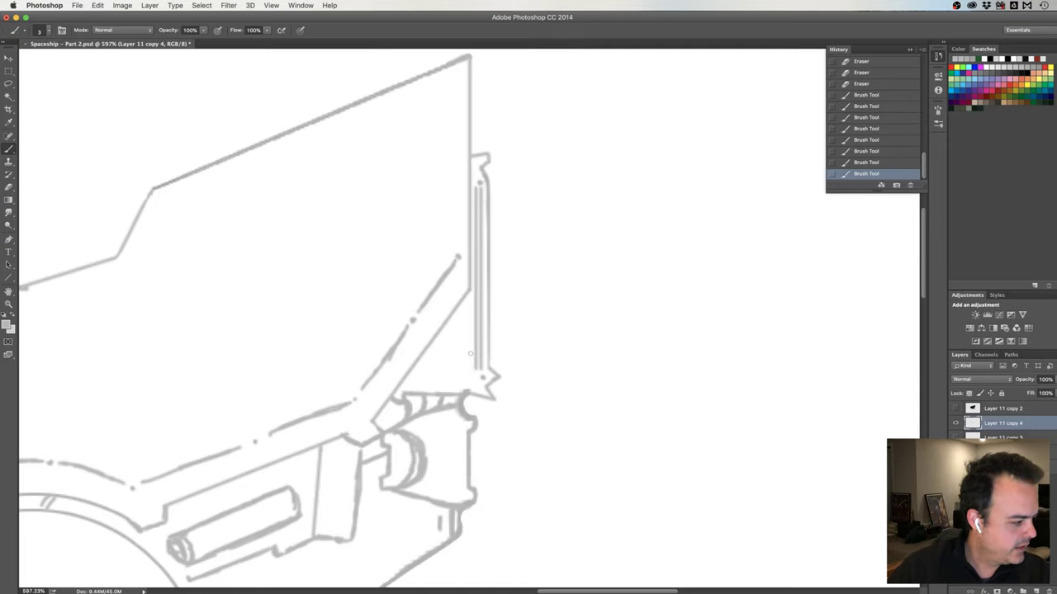
pyautogui.hotkey('ctrl', 'z')
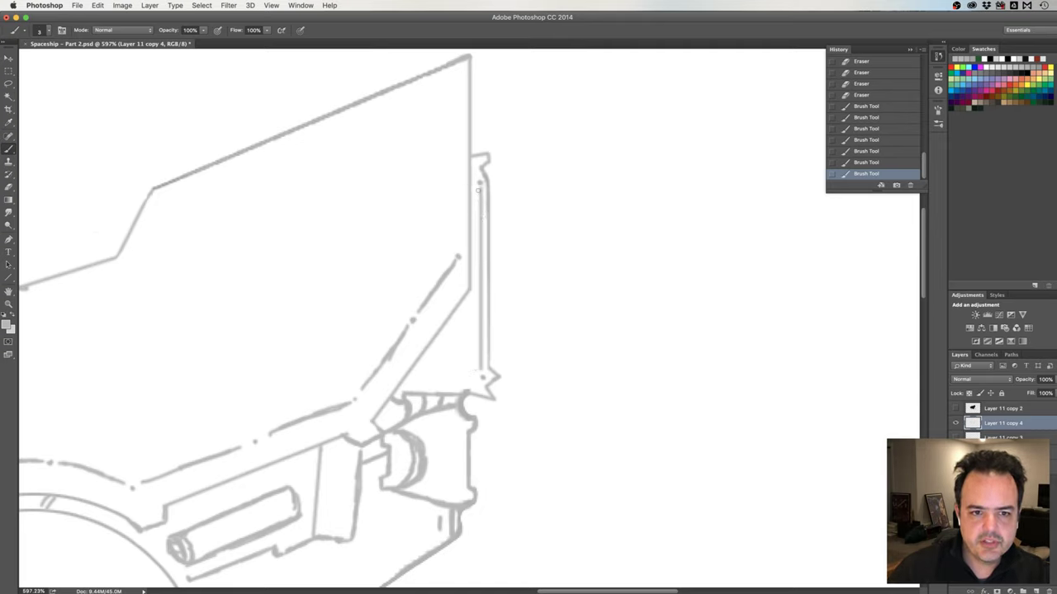
pyautogui.moveTo(476, 189); pyautogui.dragTo(476, 285)
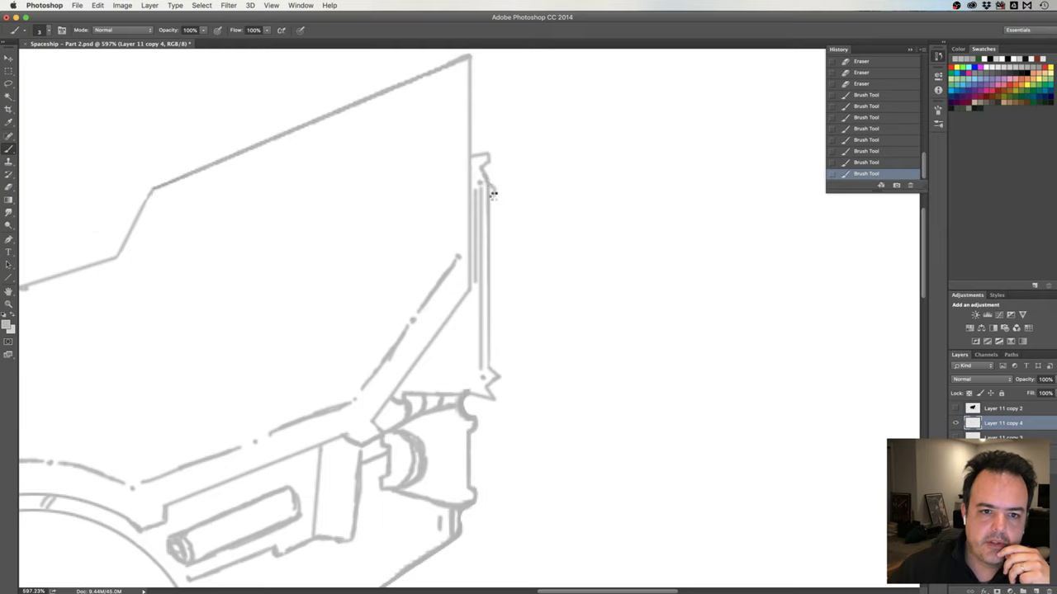
pyautogui.moveTo(492, 186); pyautogui.dragTo(490, 200)
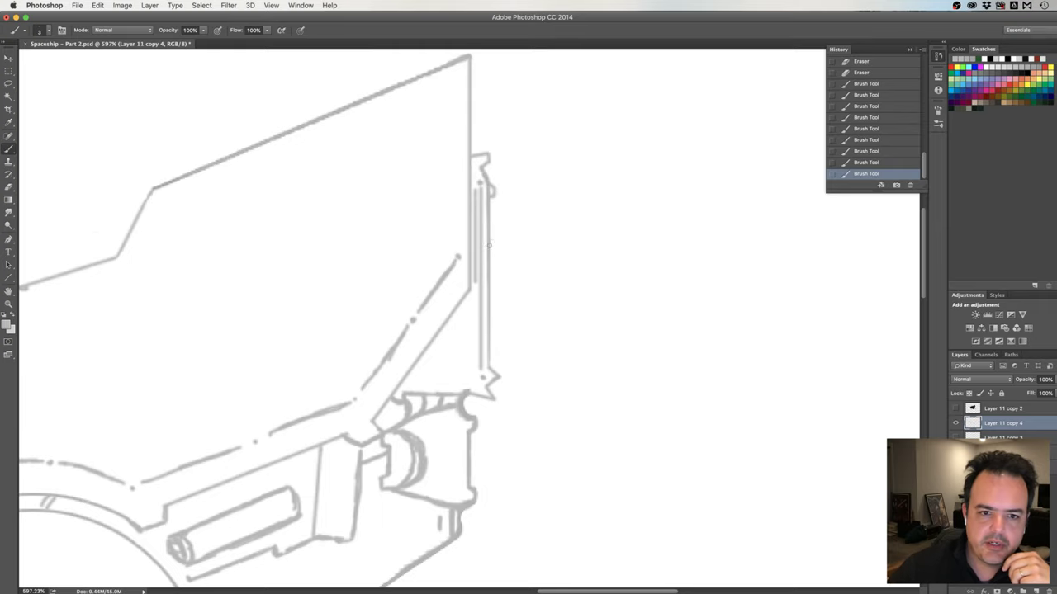
pyautogui.moveTo(490, 239); pyautogui.dragTo(493, 292)
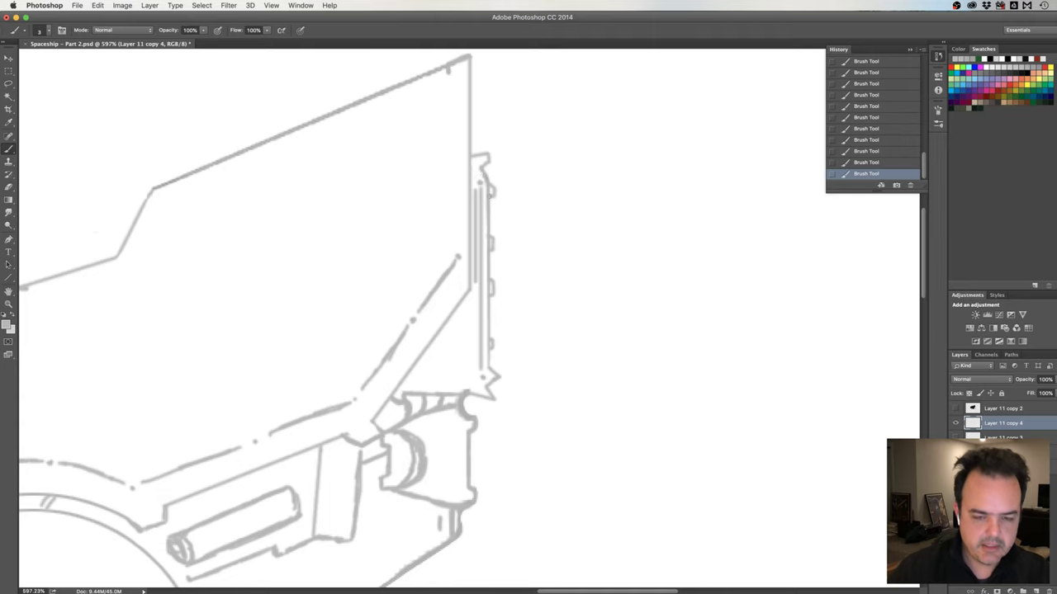
# Frame the whole spaceship in view and flip the canvas horizontally
pyautogui.scroll(-2, 531, 241)
pyautogui.scroll(-2, 529, 241)
pyautogui.scroll(-1, 518, 242)
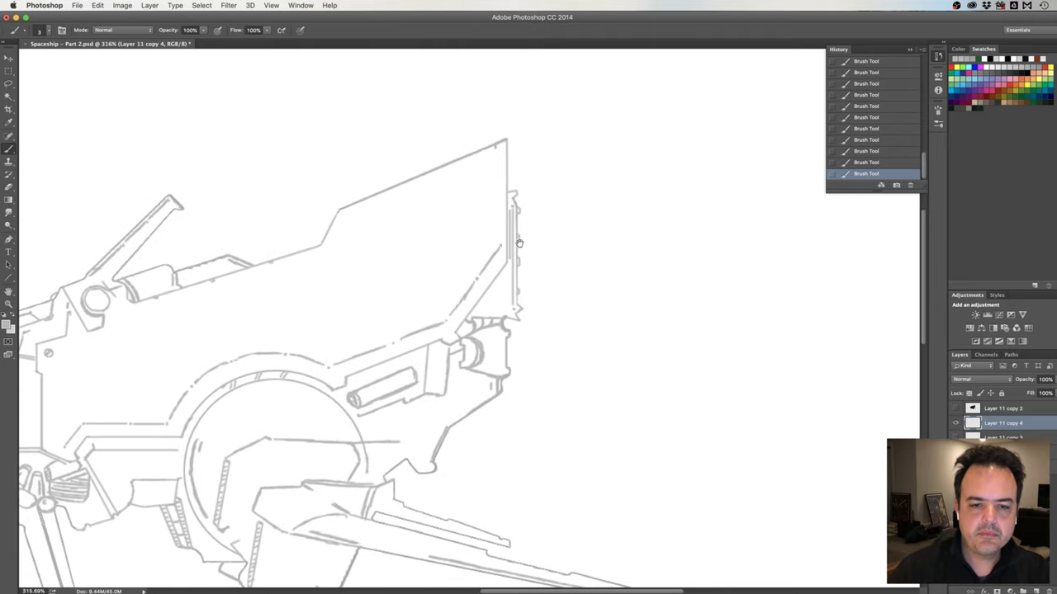
pyautogui.hscroll(-5, 519, 241)
pyautogui.scroll(-2, 503, 244)
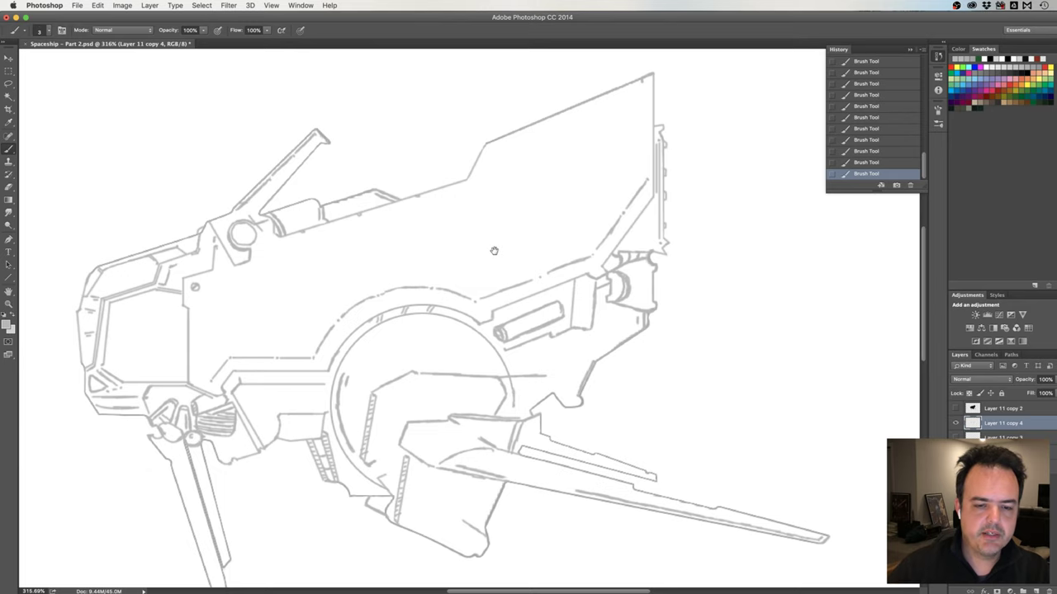
pyautogui.moveTo(493, 250)
pyautogui.mouseDown()
pyautogui.moveTo(515, 245)
pyautogui.moveTo(491, 252)
pyautogui.moveTo(509, 250)
pyautogui.moveTo(498, 252)
pyautogui.moveTo(498, 242)
pyautogui.mouseUp()
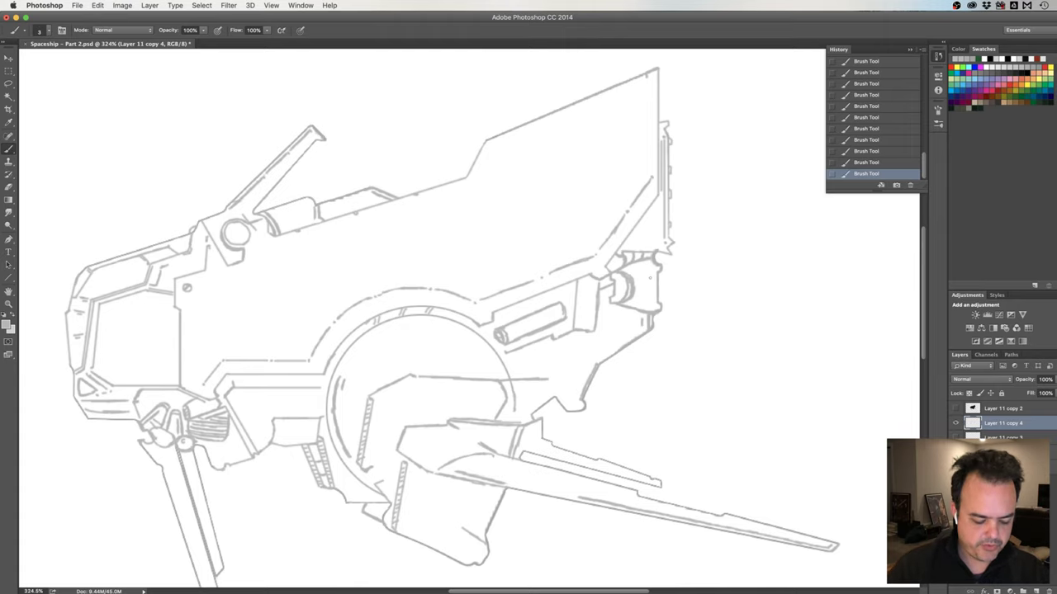
pyautogui.press('h')
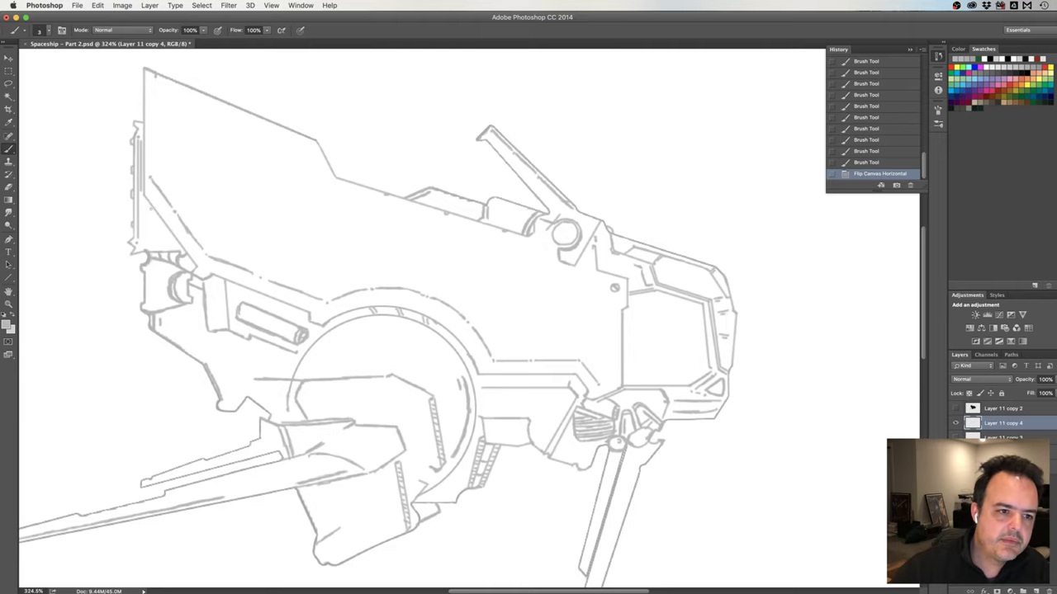
# Brush one vent slat below the angled upper-left edge and clone-stamp two copies beneath it
pyautogui.scroll(5, 180, 213)
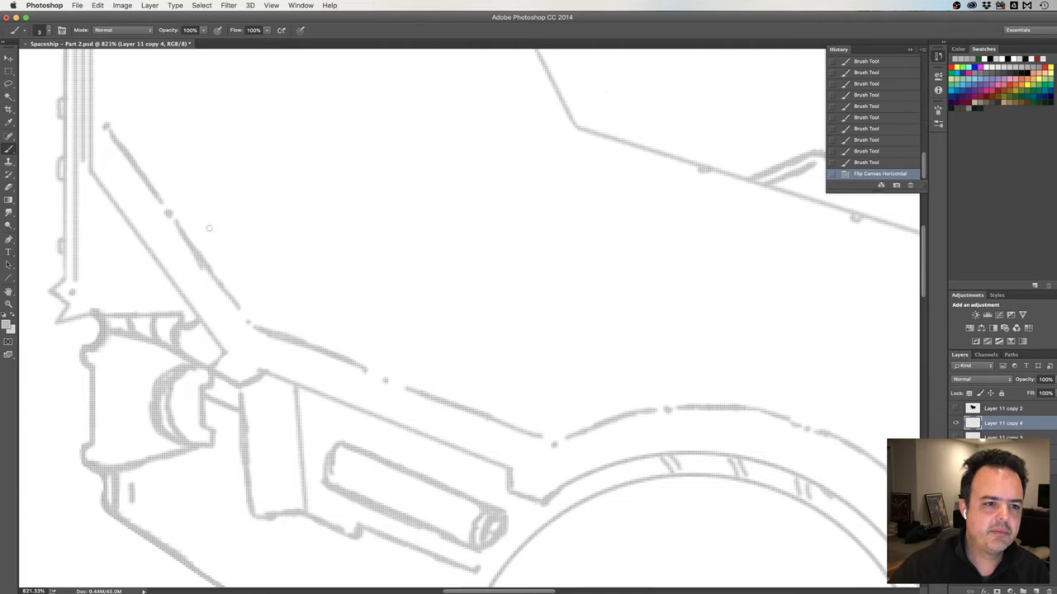
pyautogui.scroll(-1, 253, 211)
pyautogui.scroll(-1, 252, 212)
pyautogui.scroll(-1, 253, 211)
pyautogui.scroll(-1, 253, 211)
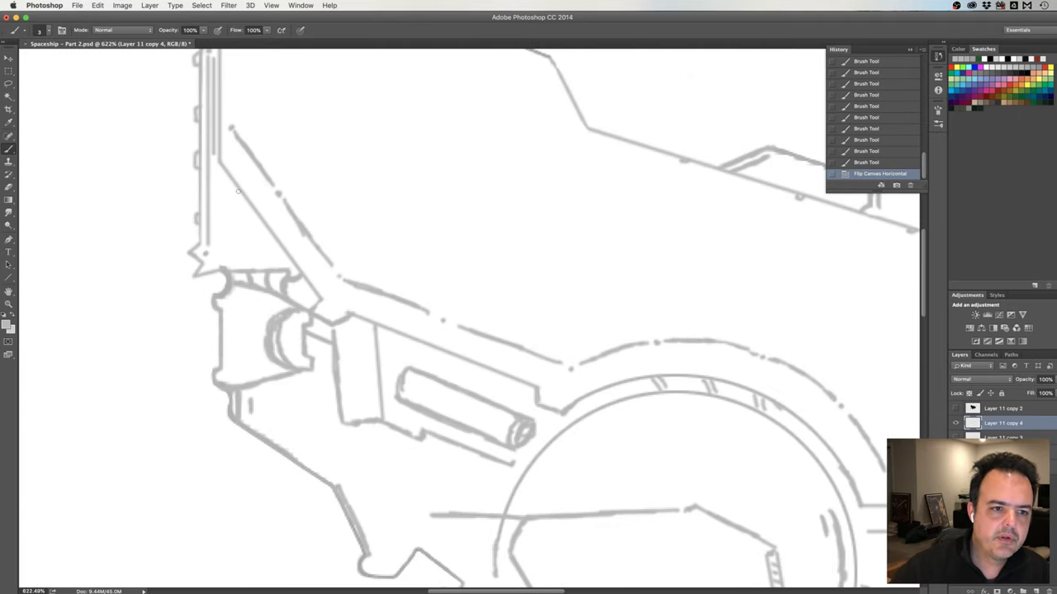
pyautogui.moveTo(225, 200); pyautogui.dragTo(236, 196)
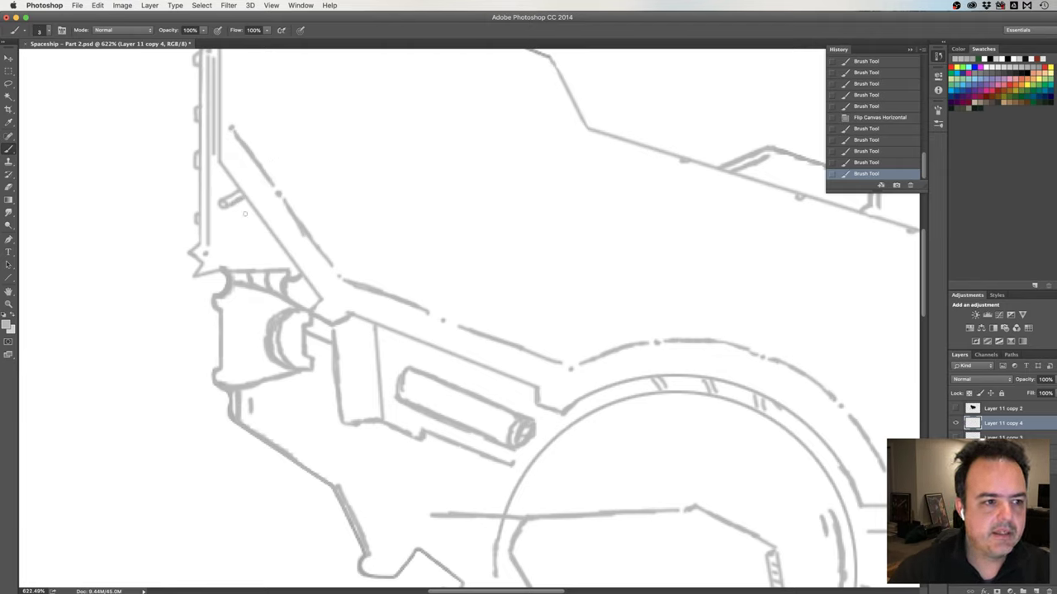
pyautogui.press('s')
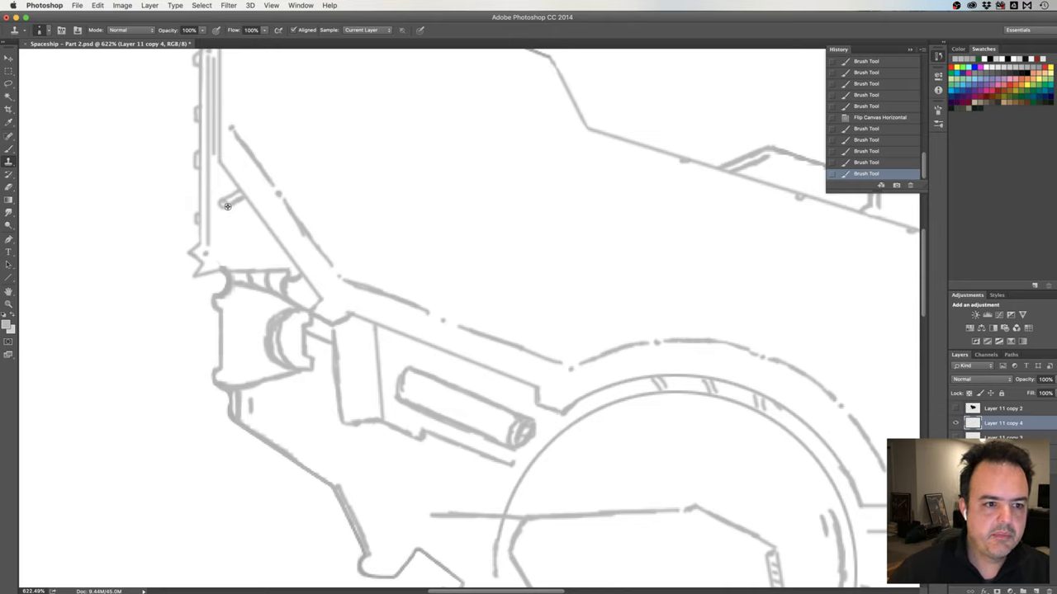
pyautogui.keyDown('alt'); pyautogui.click(220, 203); pyautogui.keyUp('alt')
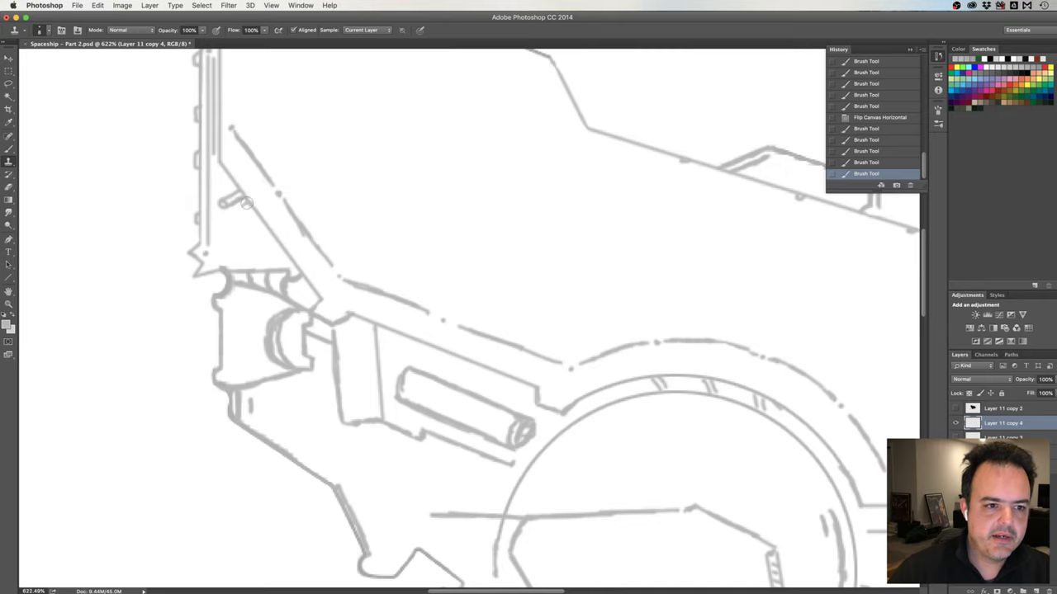
pyautogui.moveTo(246, 203); pyautogui.dragTo(240, 215)
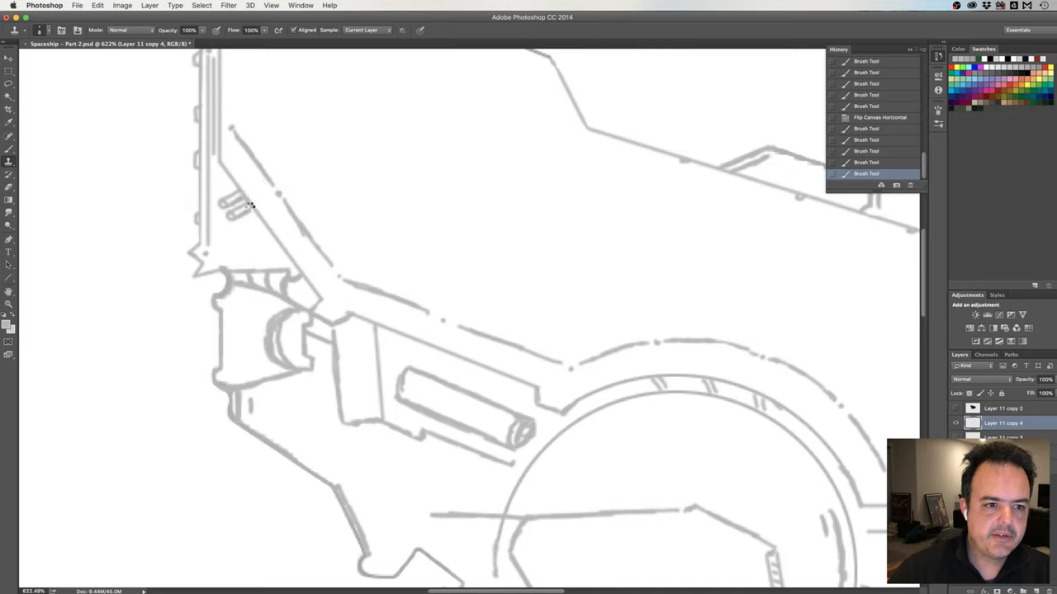
pyautogui.moveTo(256, 213); pyautogui.dragTo(241, 227)
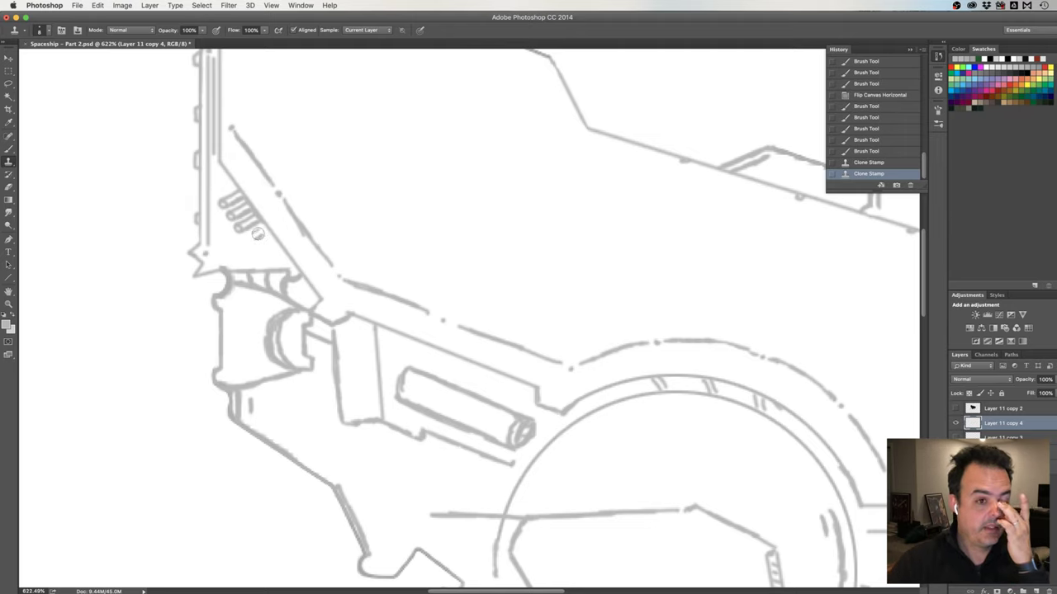
pyautogui.press('b')
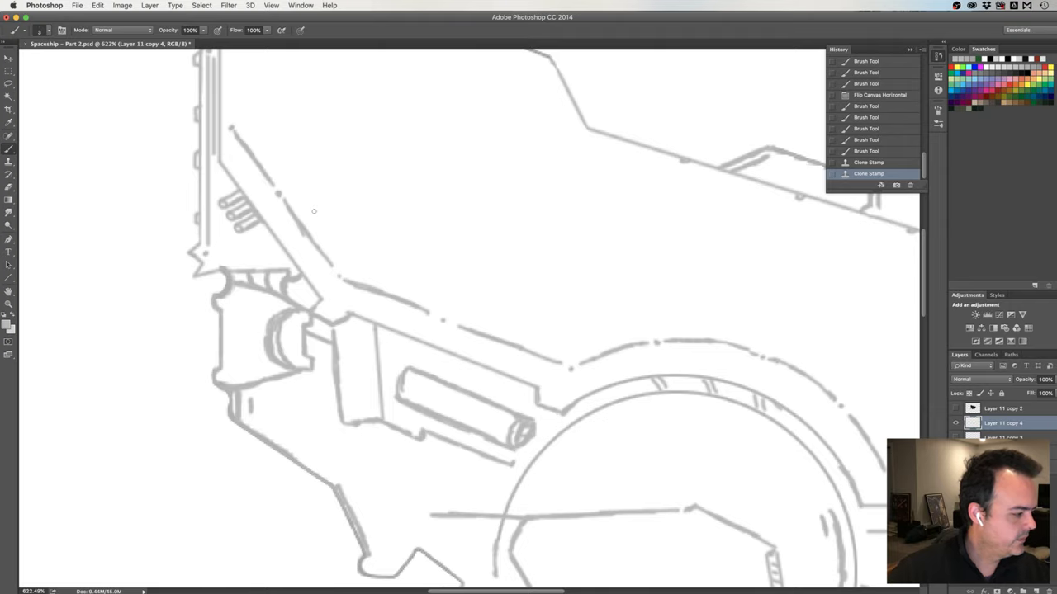
pyautogui.moveTo(521, 223); pyautogui.dragTo(369, 245)
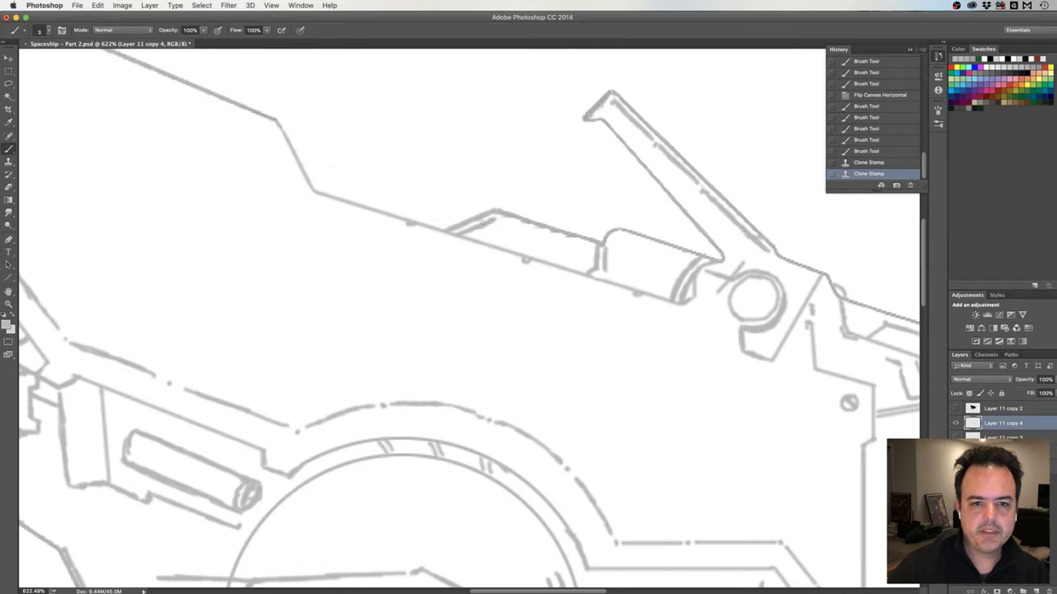
# Flip the canvas twice to check proportions, then paint hatch ribs along the upper hull tube's top
pyautogui.moveTo(504, 251); pyautogui.dragTo(466, 238)
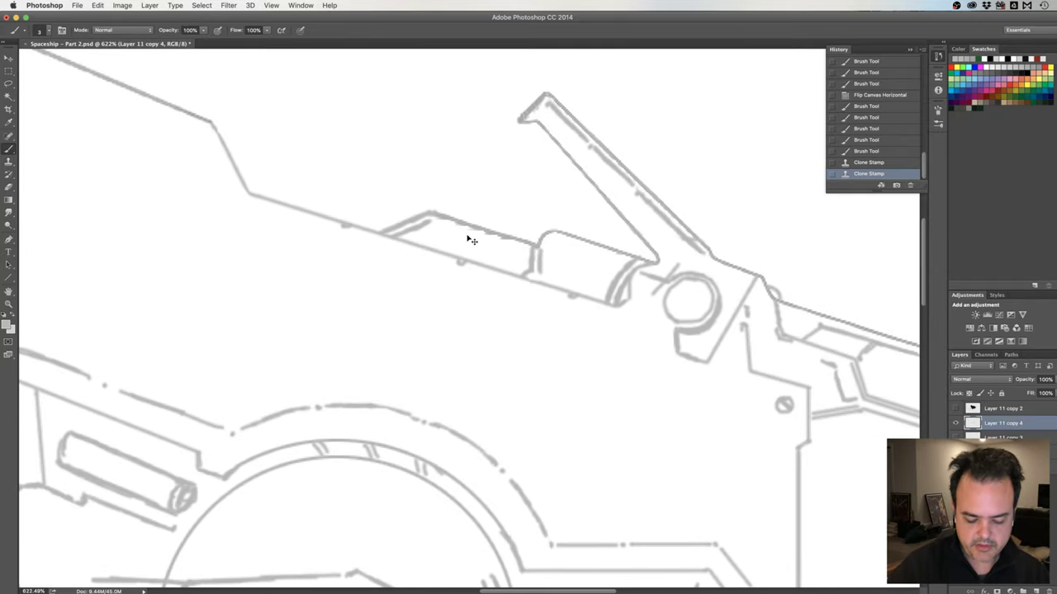
pyautogui.hotkey('ctrl', 'shift', 'h')
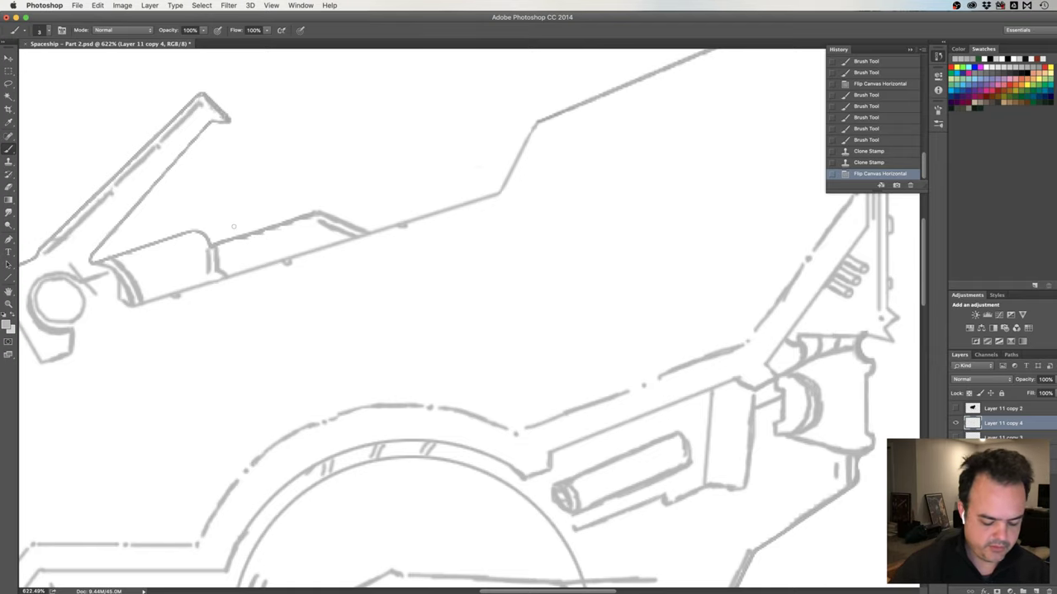
pyautogui.hotkey('ctrl', 'shift', 'h')
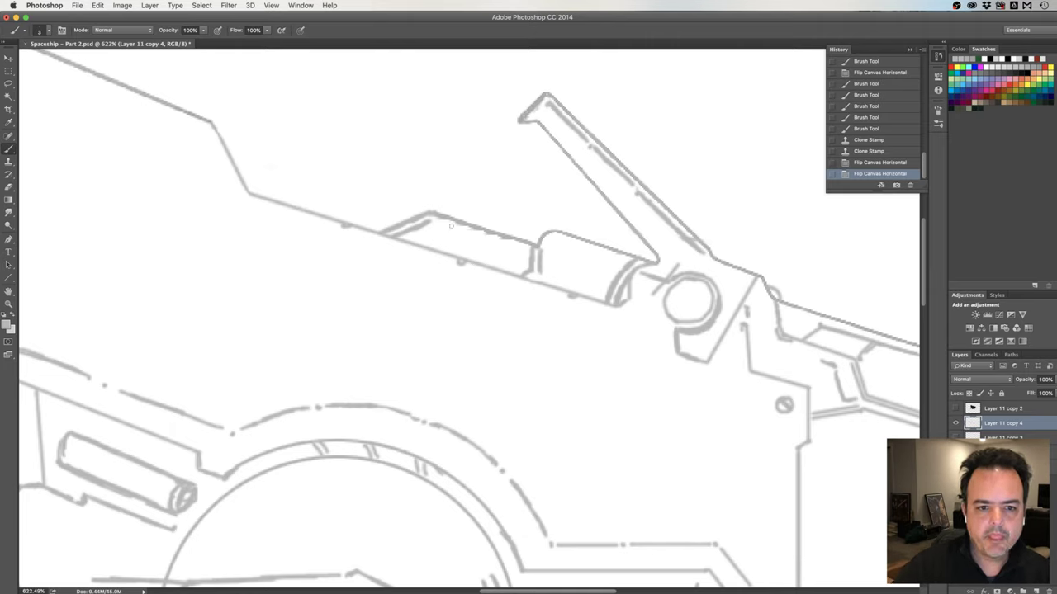
pyautogui.moveTo(444, 223); pyautogui.dragTo(463, 232)
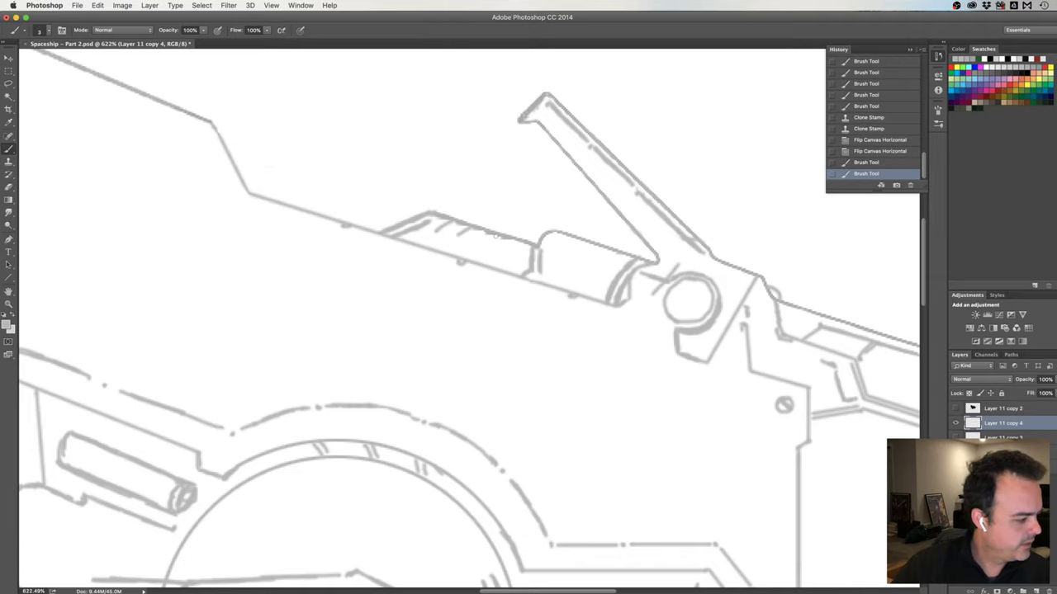
pyautogui.moveTo(478, 238); pyautogui.dragTo(513, 247)
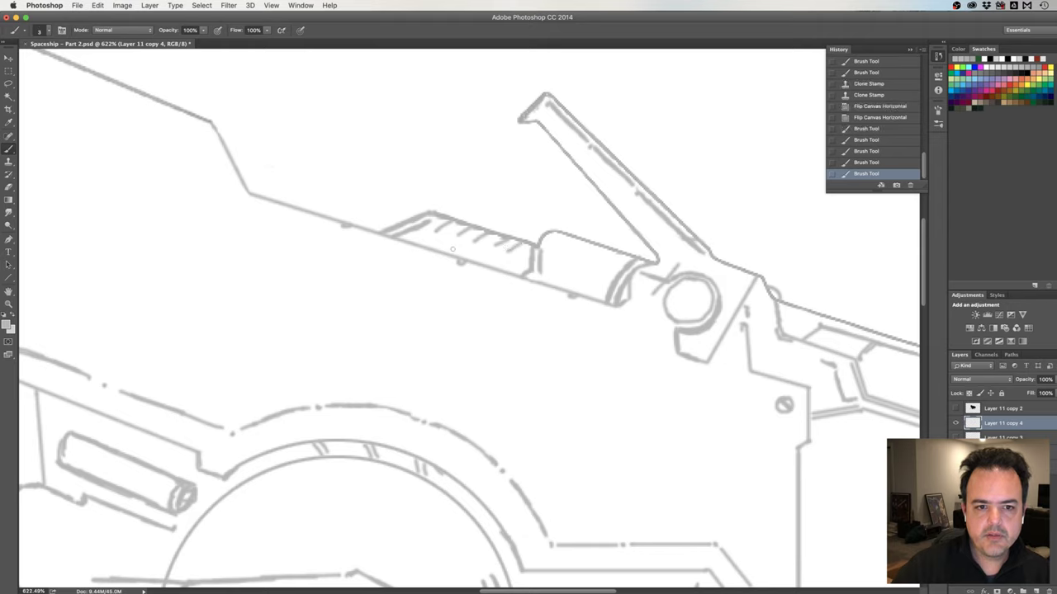
pyautogui.moveTo(436, 230)
pyautogui.mouseDown()
pyautogui.moveTo(429, 235)
pyautogui.moveTo(504, 257)
pyautogui.mouseUp()
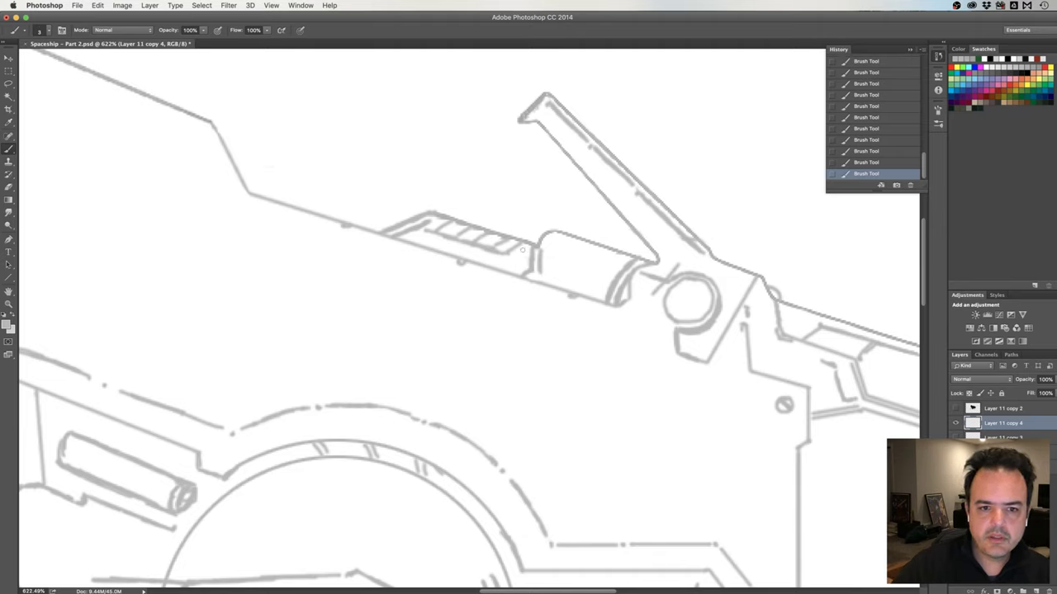
pyautogui.moveTo(527, 243); pyautogui.dragTo(509, 258)
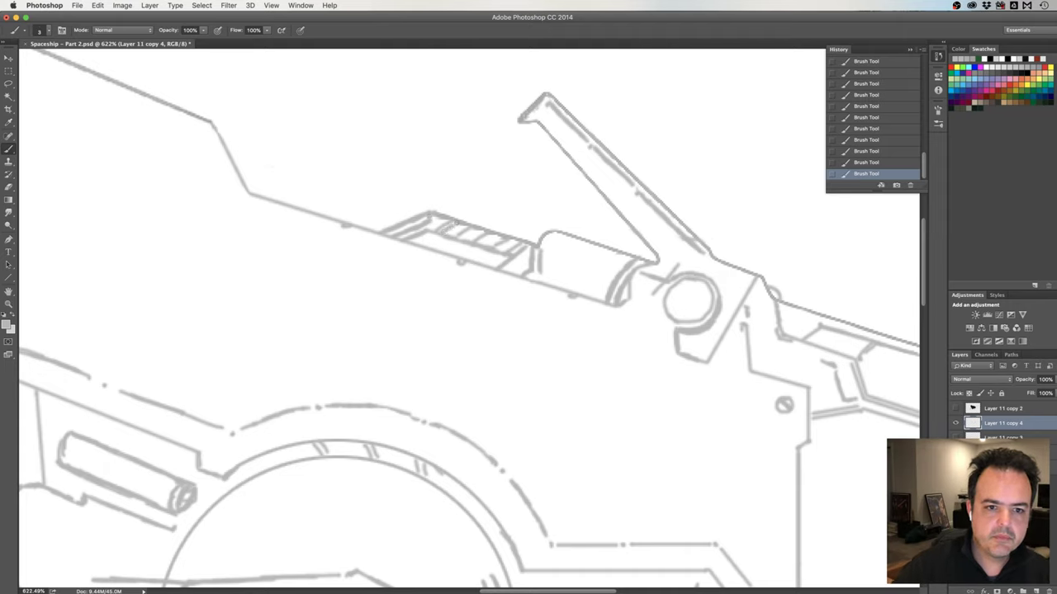
pyautogui.moveTo(461, 239); pyautogui.dragTo(472, 228)
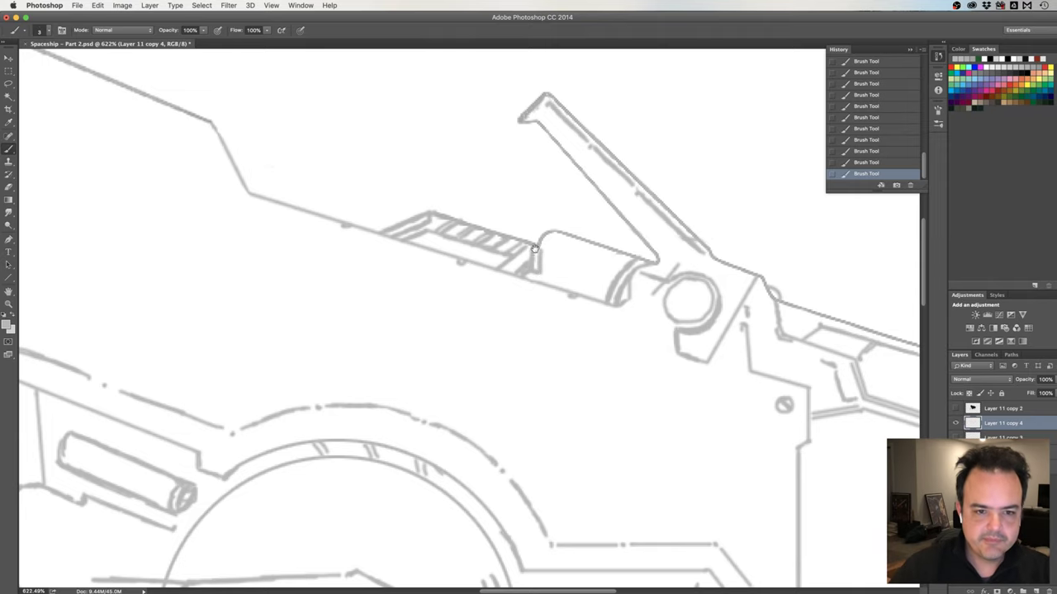
pyautogui.moveTo(536, 251)
pyautogui.mouseDown()
pyautogui.moveTo(493, 260)
pyautogui.moveTo(506, 275)
pyautogui.mouseUp()
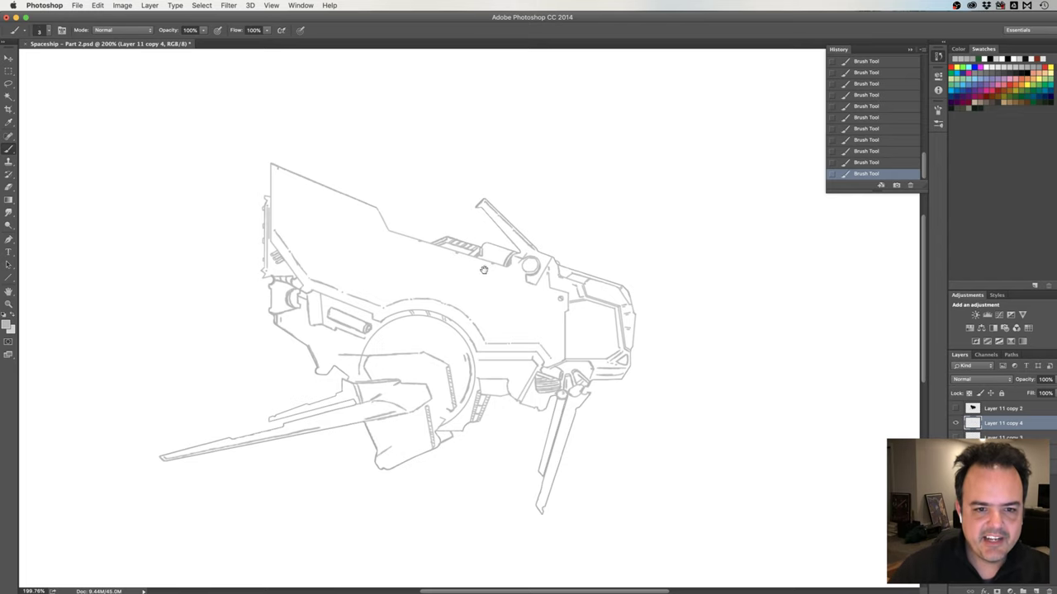
# Zoom in and brush two short vertical lines on the boxy module at the ship's left end
pyautogui.moveTo(484, 270); pyautogui.dragTo(492, 275)
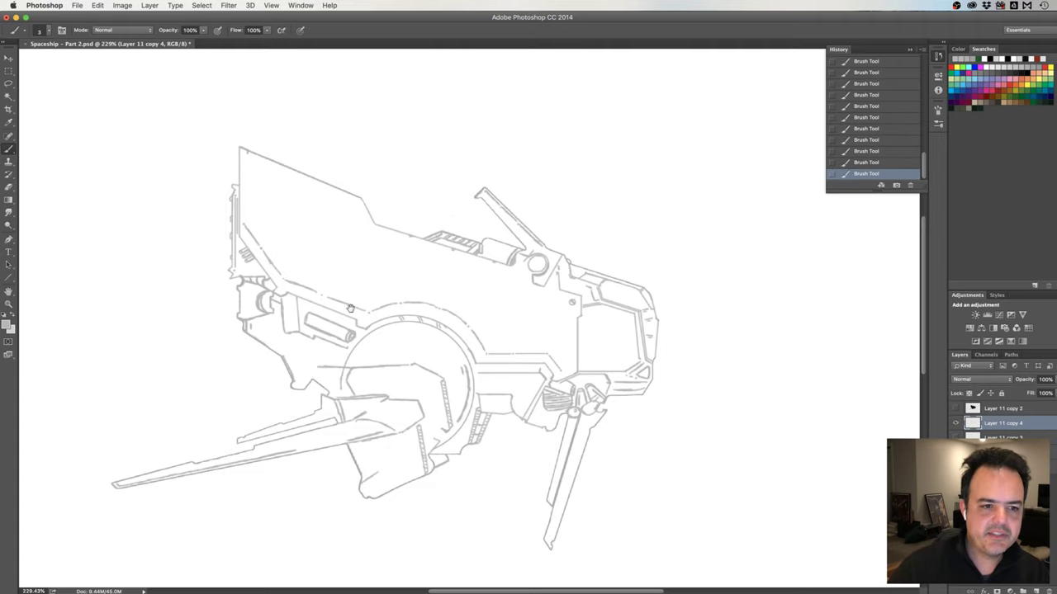
pyautogui.scroll(5, 350, 308)
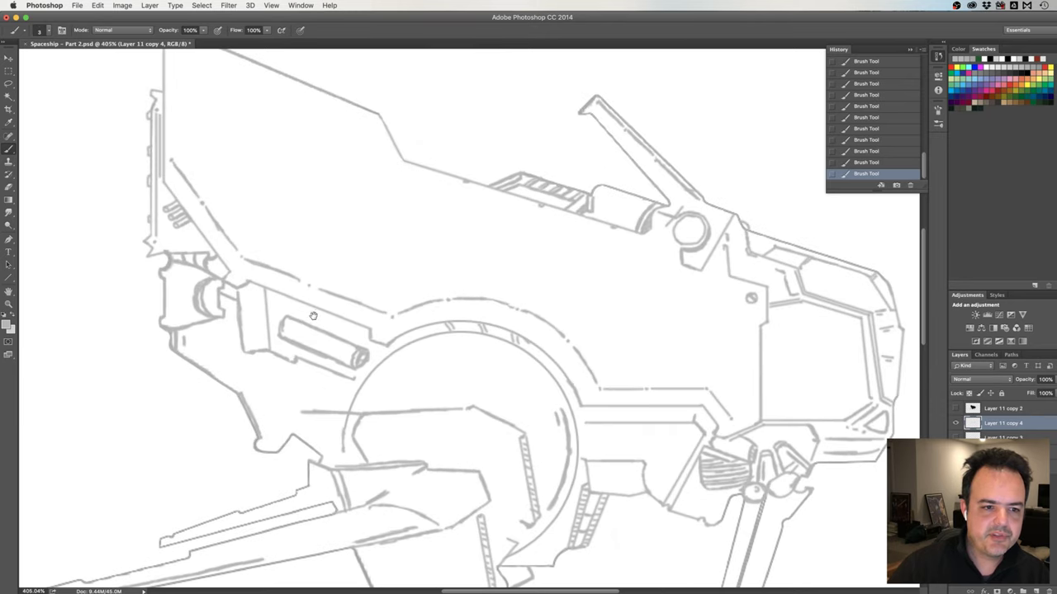
pyautogui.scroll(3, 313, 315)
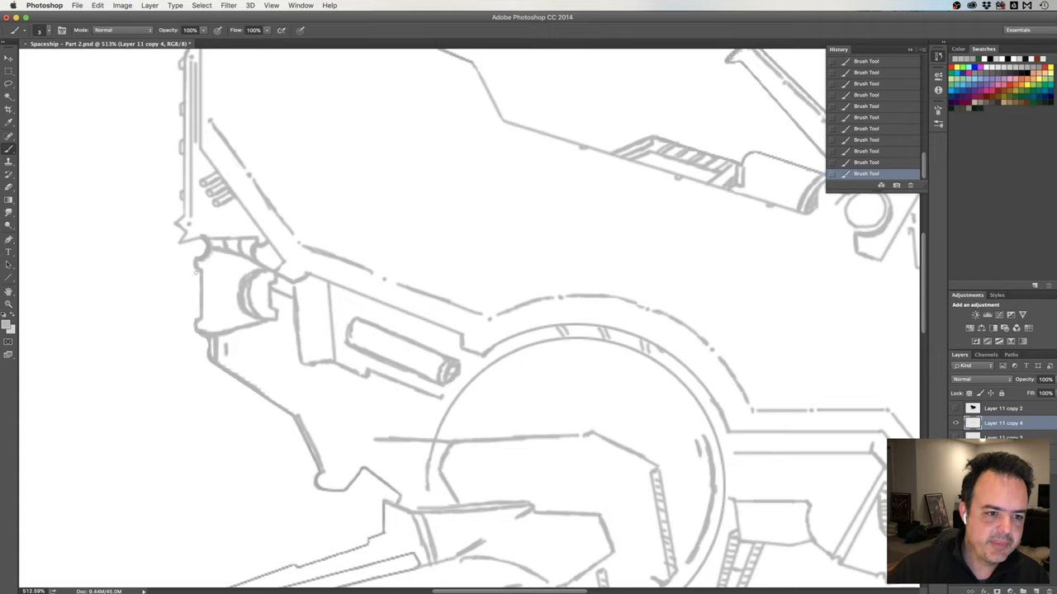
pyautogui.moveTo(196, 271); pyautogui.dragTo(198, 317)
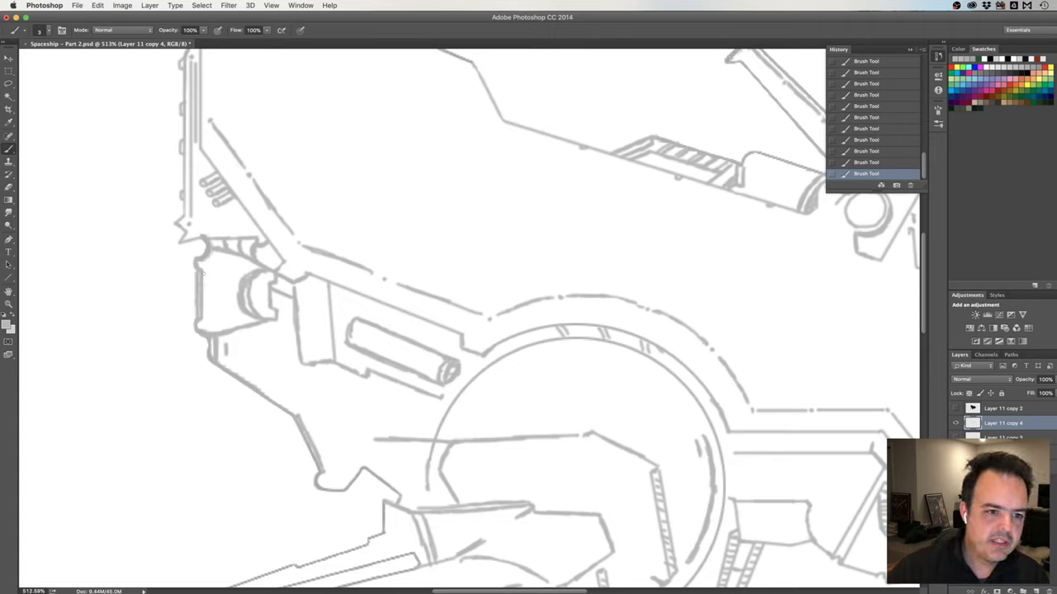
pyautogui.moveTo(203, 273); pyautogui.dragTo(205, 312)
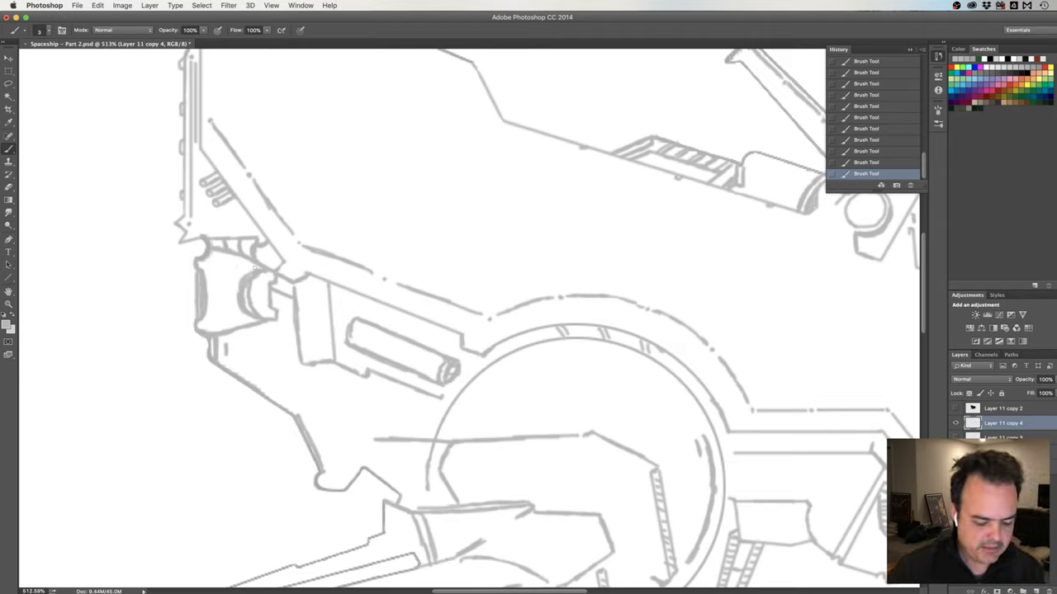
# Erase the rough vertical marks on the left-end module and redraw one long clean panel line
pyautogui.press('e')
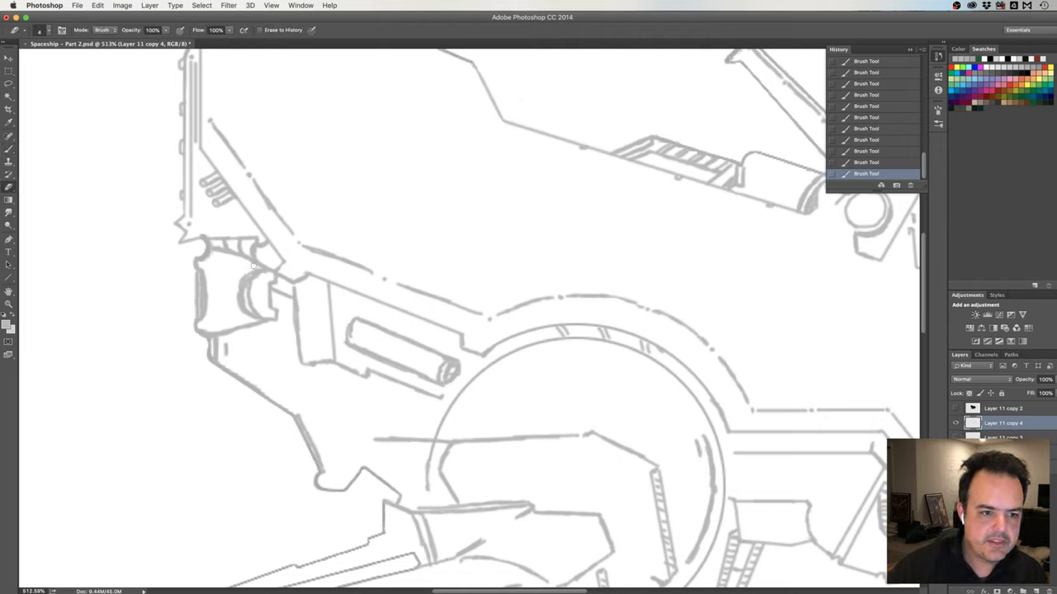
pyautogui.moveTo(244, 271)
pyautogui.mouseDown()
pyautogui.moveTo(238, 310)
pyautogui.moveTo(247, 320)
pyautogui.mouseUp()
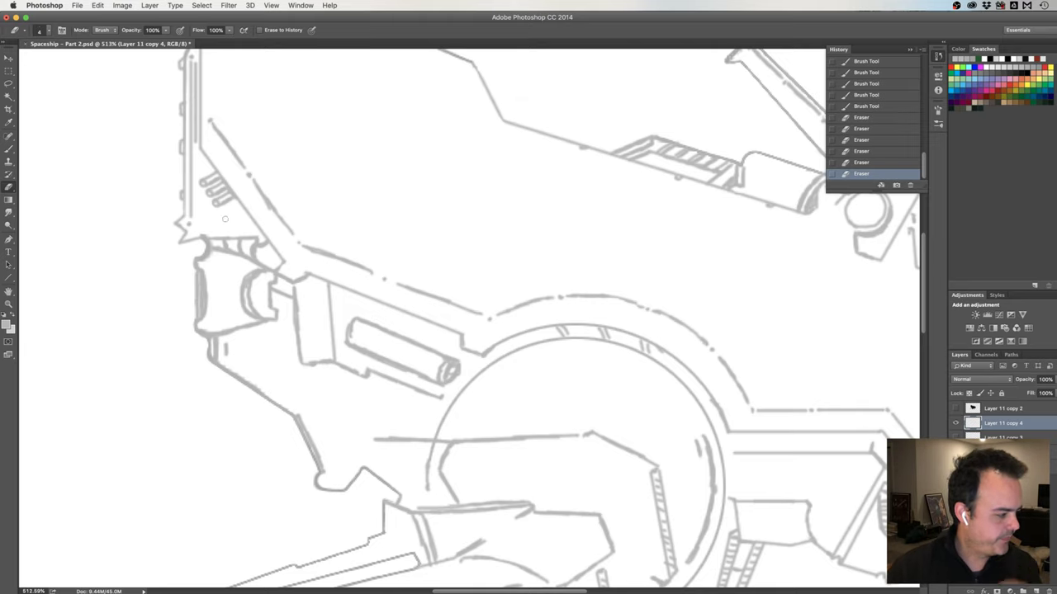
pyautogui.press('b')
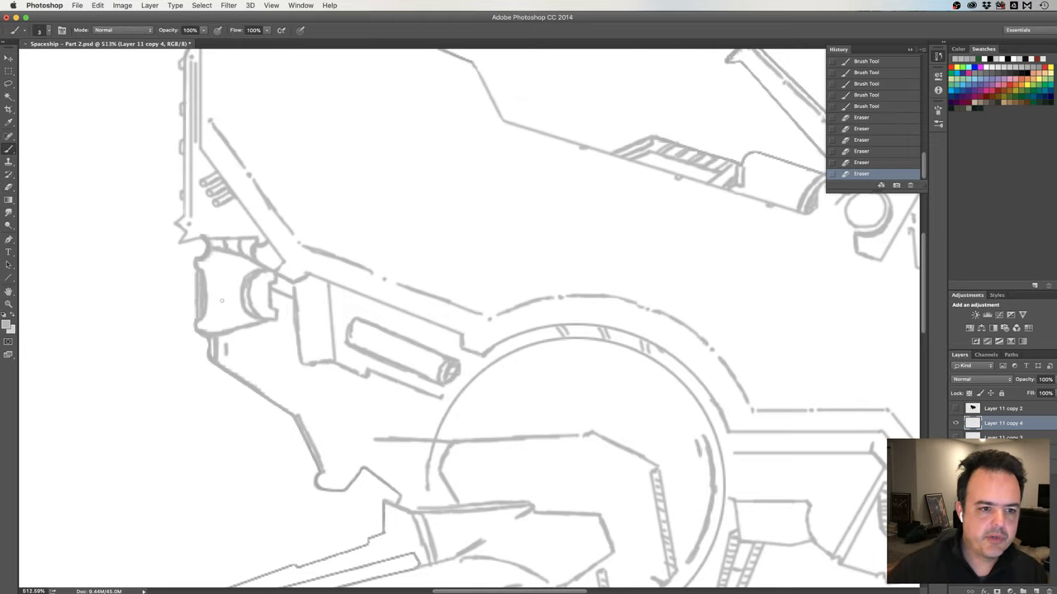
pyautogui.moveTo(222, 331)
pyautogui.mouseDown()
pyautogui.moveTo(228, 251)
pyautogui.moveTo(231, 264)
pyautogui.mouseUp()
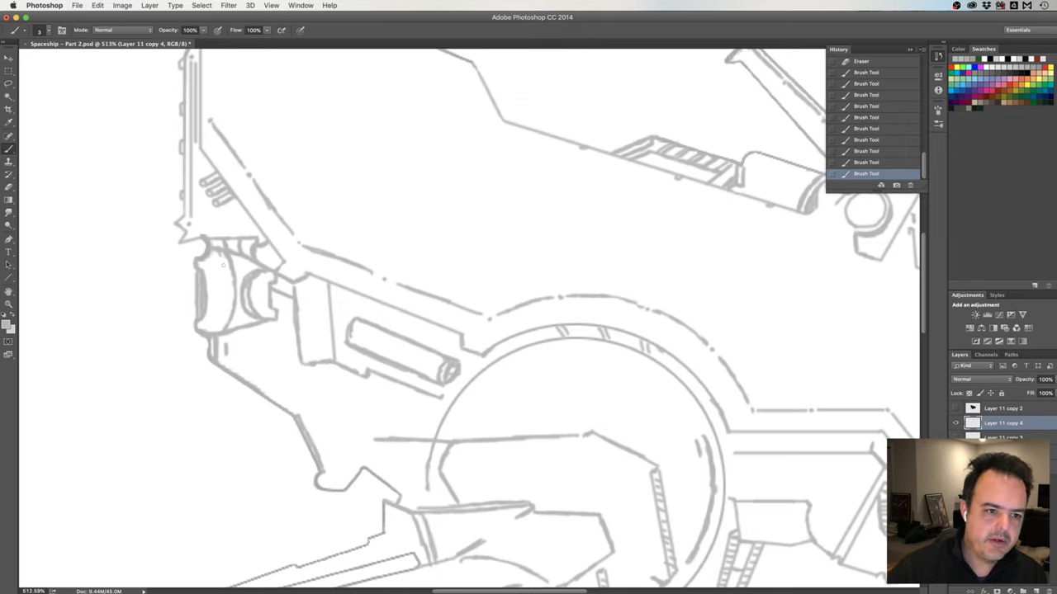
pyautogui.moveTo(222, 256); pyautogui.dragTo(221, 332)
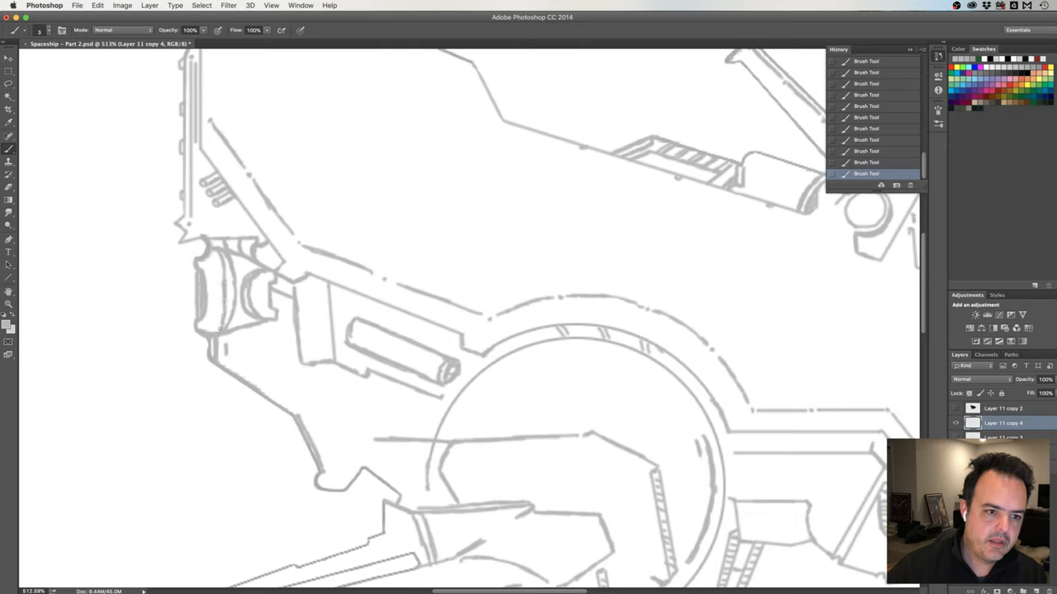
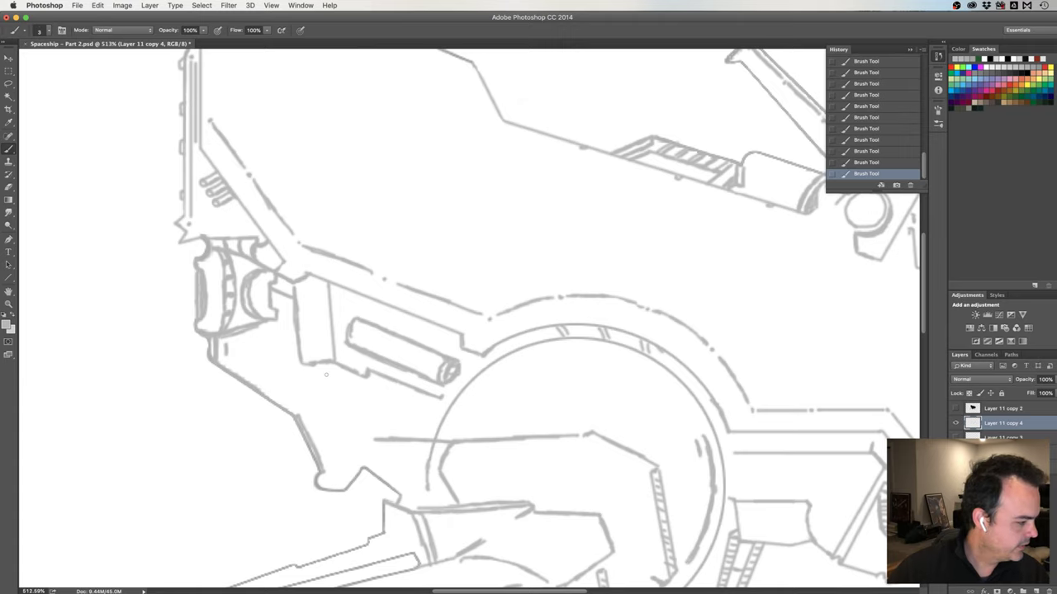
# Sketch a panel line along the strut edge, then step back in History to remove the last two strokes
pyautogui.moveTo(289, 409); pyautogui.dragTo(344, 374)
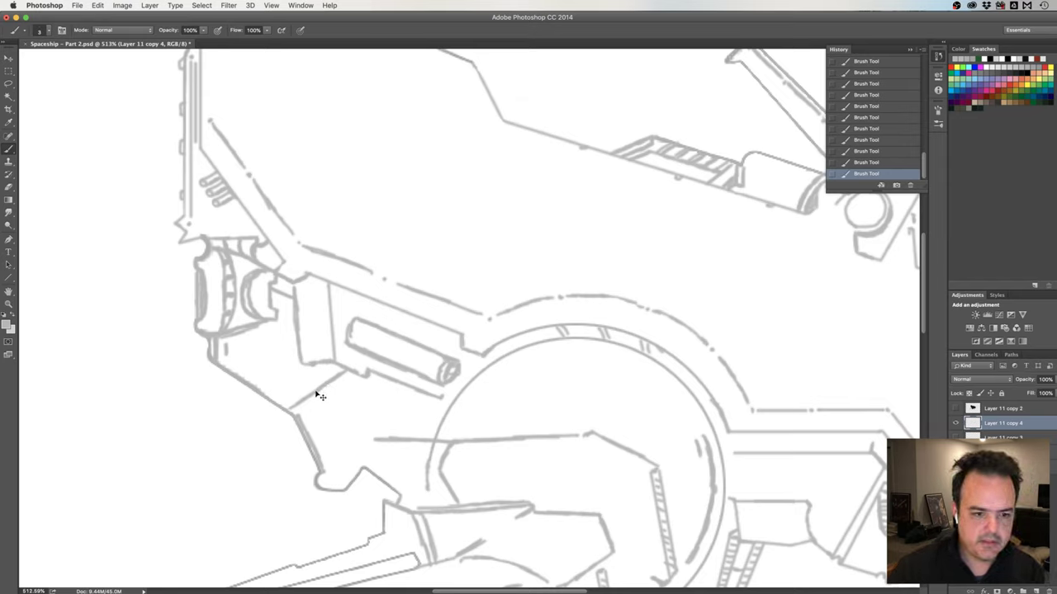
pyautogui.click(862, 163)
pyautogui.click(867, 151)
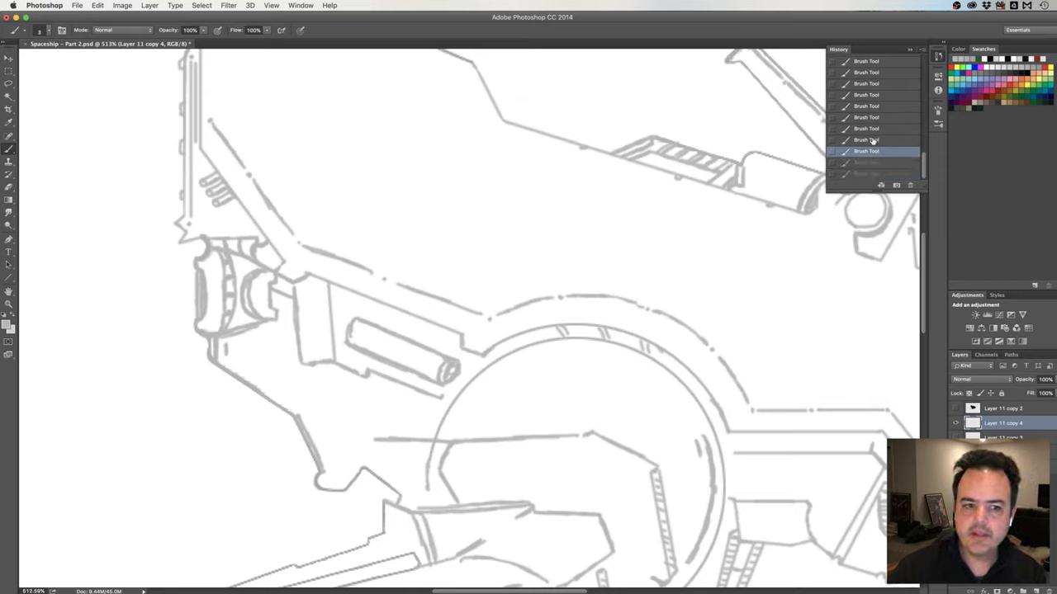
# Compare History states, then redraw the panel line at the strut joint below the small cylinder
pyautogui.click(867, 140)
pyautogui.click(871, 128)
pyautogui.click(873, 140)
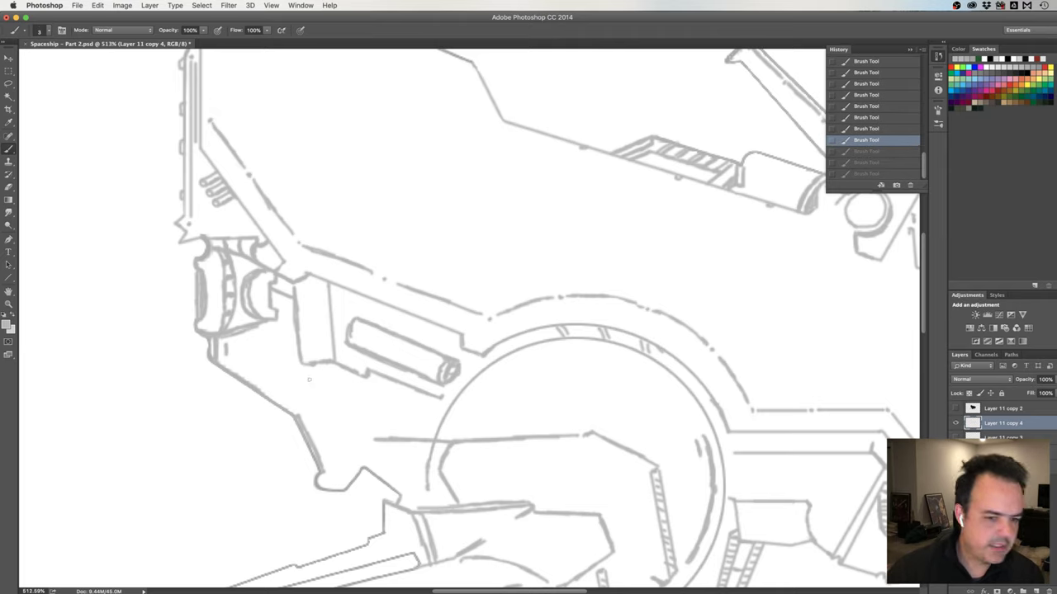
pyautogui.moveTo(293, 407)
pyautogui.mouseDown()
pyautogui.moveTo(321, 368)
pyautogui.moveTo(299, 412)
pyautogui.moveTo(317, 385)
pyautogui.mouseUp()
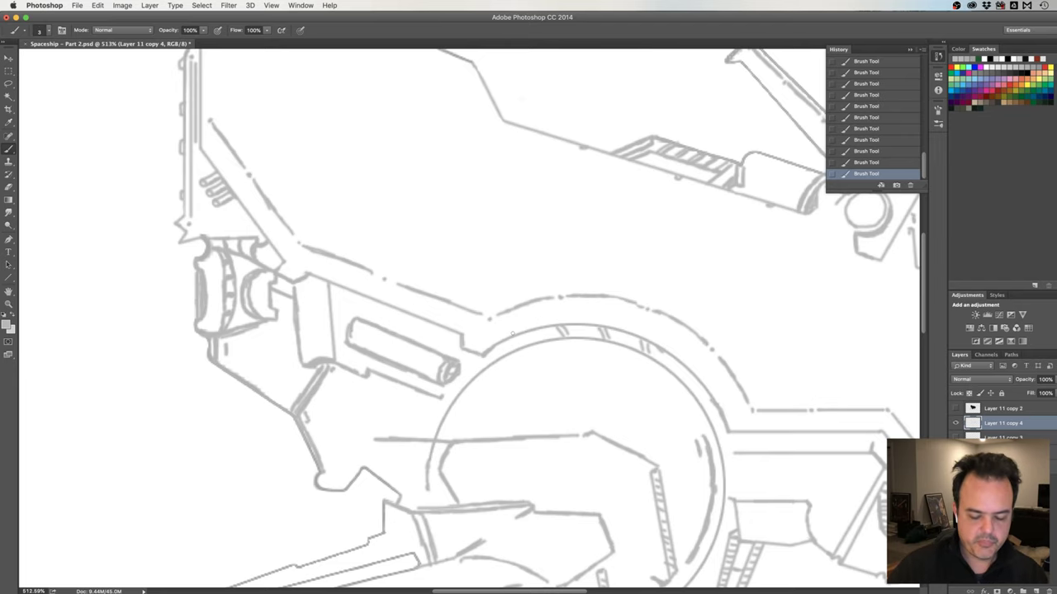
pyautogui.moveTo(589, 372)
pyautogui.mouseDown()
pyautogui.moveTo(490, 340)
pyautogui.moveTo(485, 322)
pyautogui.mouseUp()
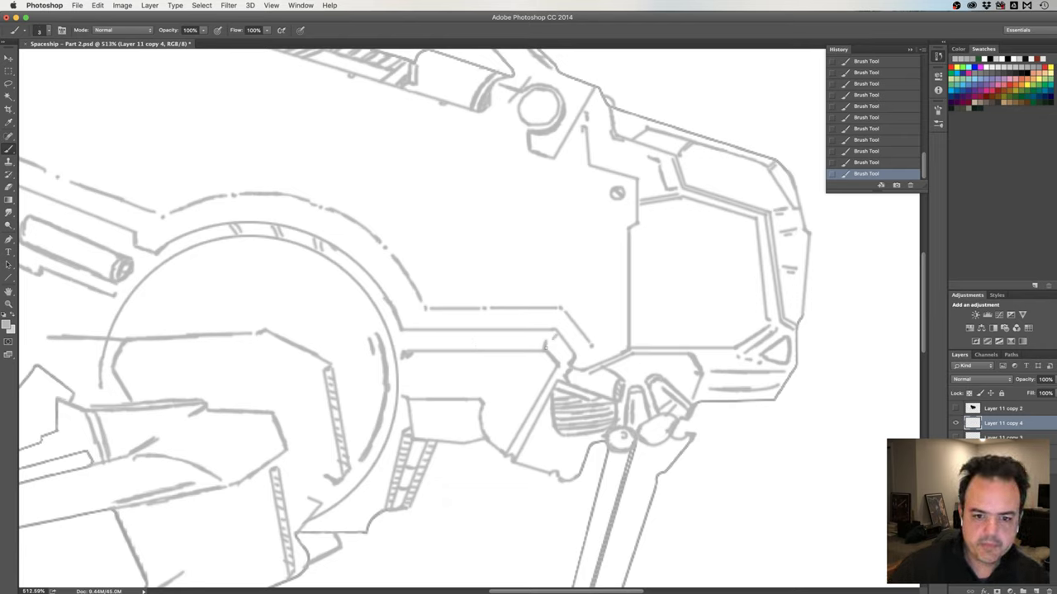
# Hatch the nose-strut corner, draw and darken the horizontal strut line, and sketch the curved joint housing
pyautogui.moveTo(555, 337)
pyautogui.mouseDown()
pyautogui.moveTo(546, 347)
pyautogui.moveTo(560, 362)
pyautogui.mouseUp()
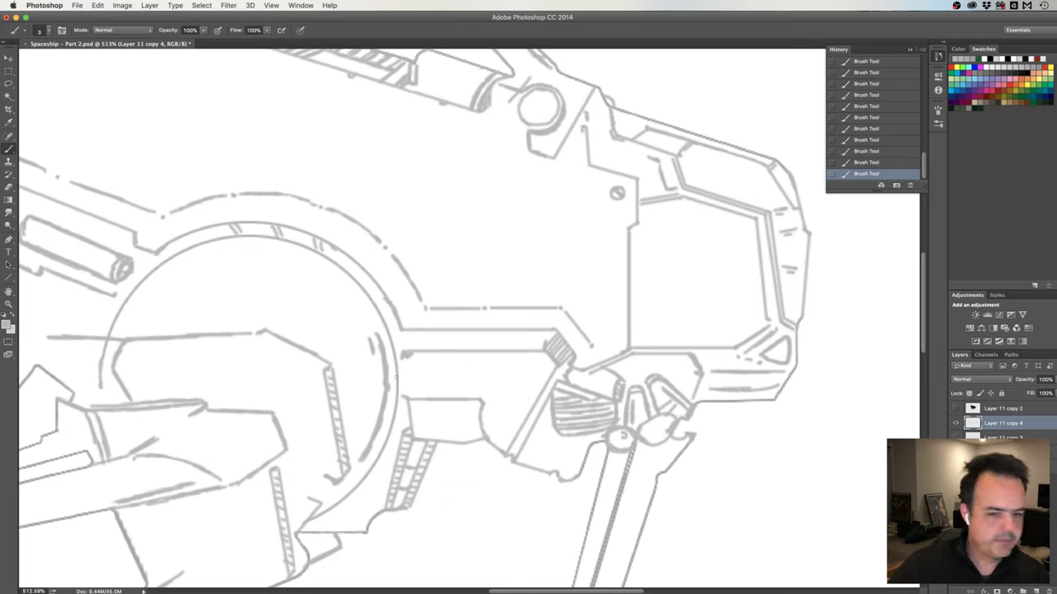
pyautogui.moveTo(406, 353); pyautogui.dragTo(545, 352)
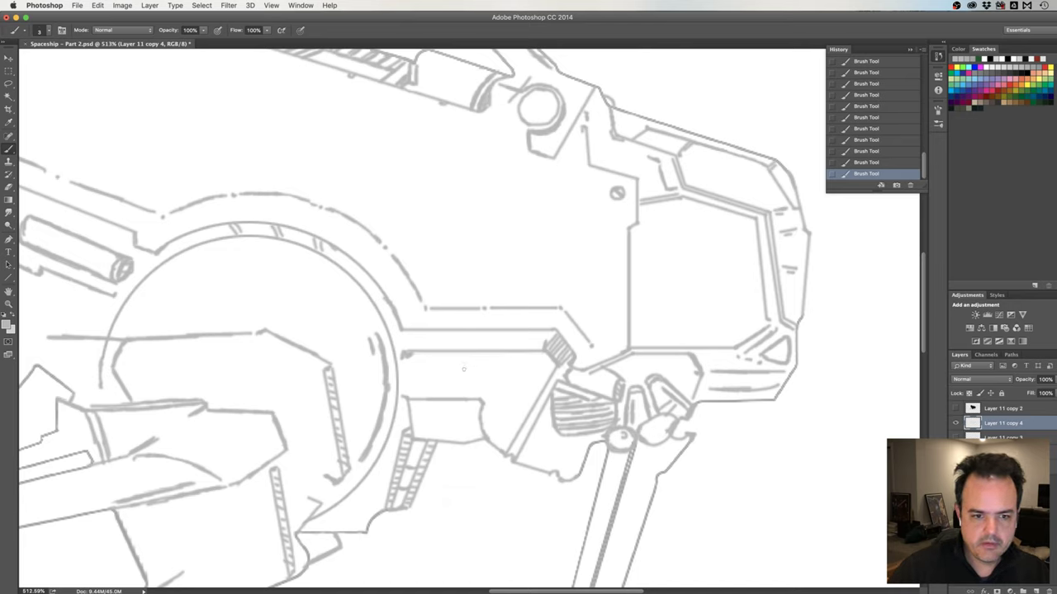
pyautogui.moveTo(407, 355); pyautogui.dragTo(526, 357)
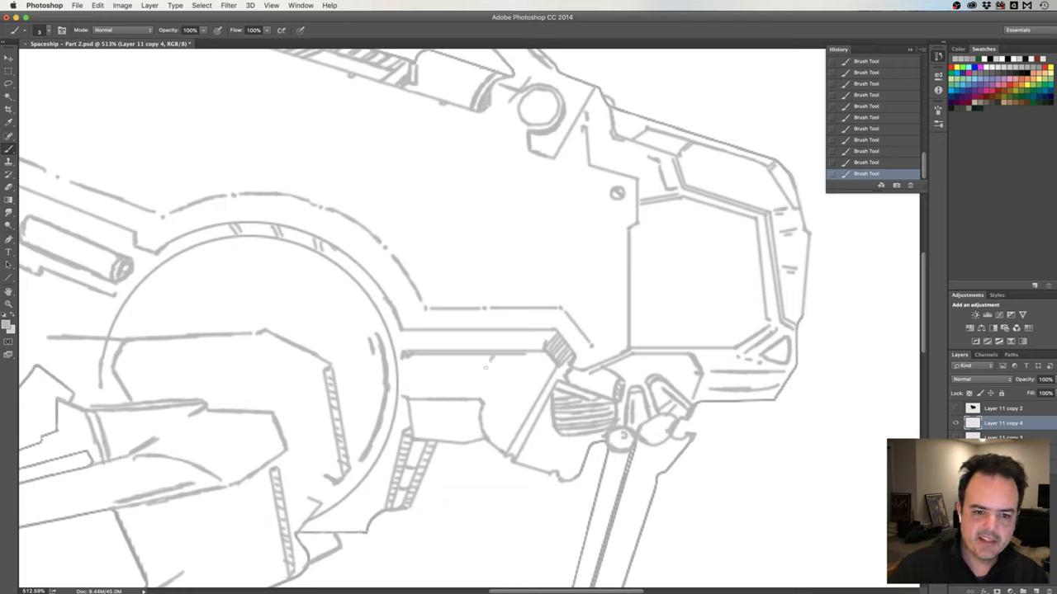
pyautogui.moveTo(489, 360)
pyautogui.mouseDown()
pyautogui.moveTo(477, 398)
pyautogui.moveTo(479, 383)
pyautogui.mouseUp()
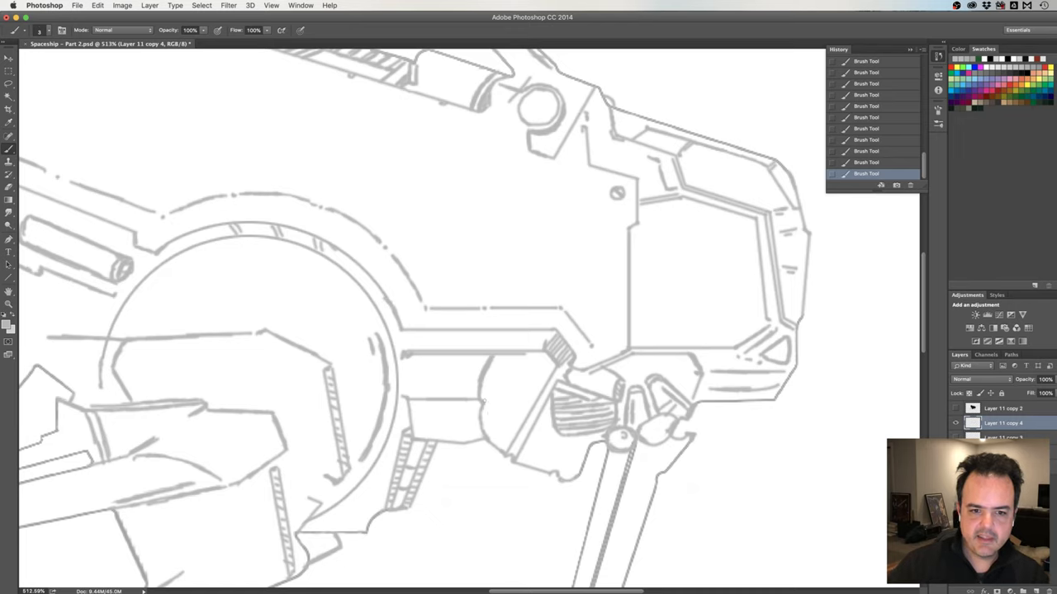
pyautogui.moveTo(487, 405); pyautogui.dragTo(542, 381)
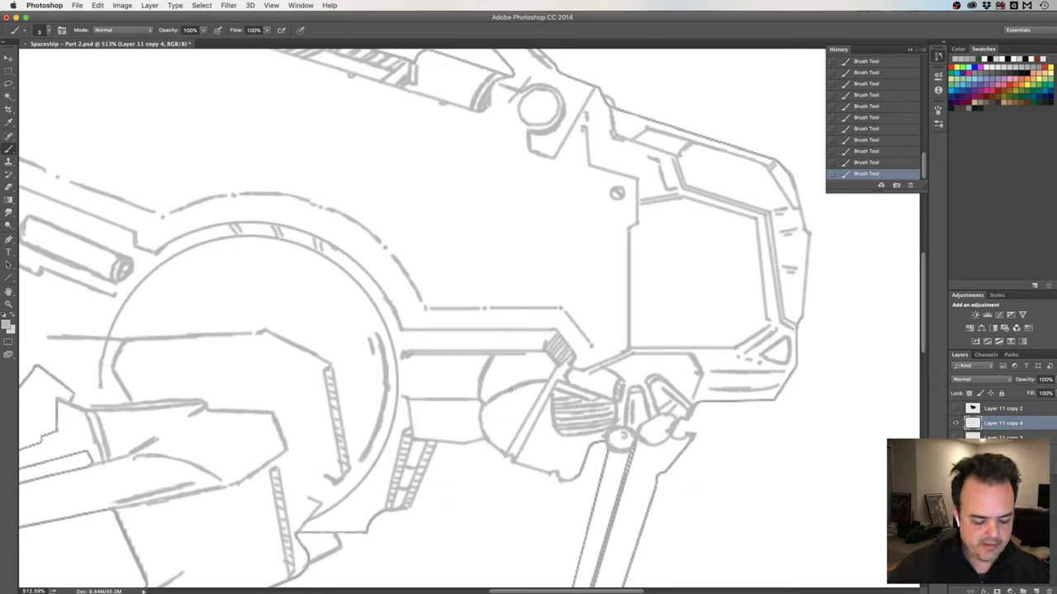
# Erase a stray mark on the rounded joint, then add a small stroke and a bolt circle inside it
pyautogui.press('e')
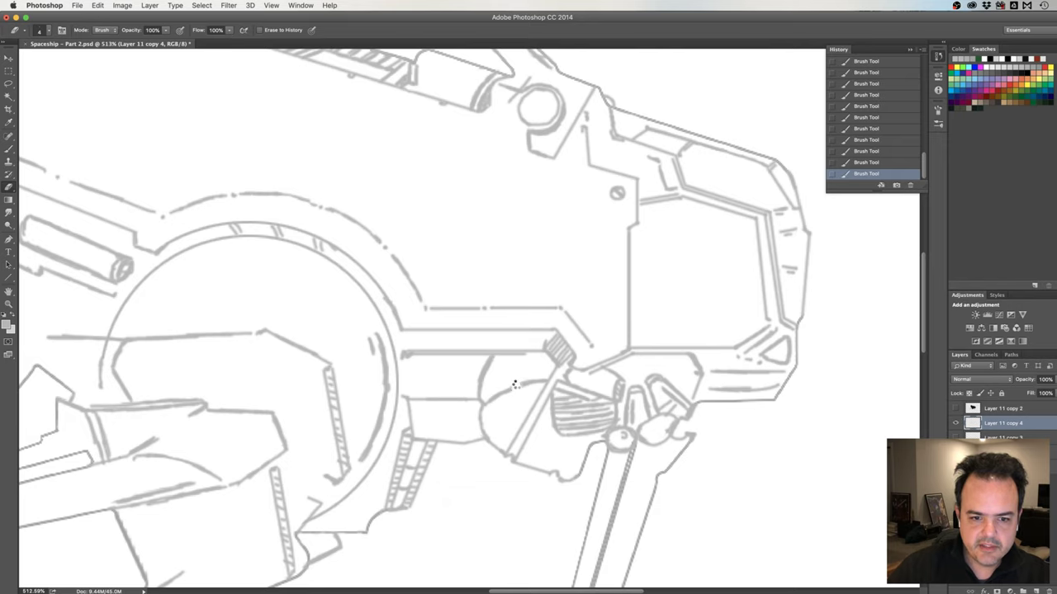
pyautogui.moveTo(512, 388); pyautogui.dragTo(518, 382)
pyautogui.press('b')
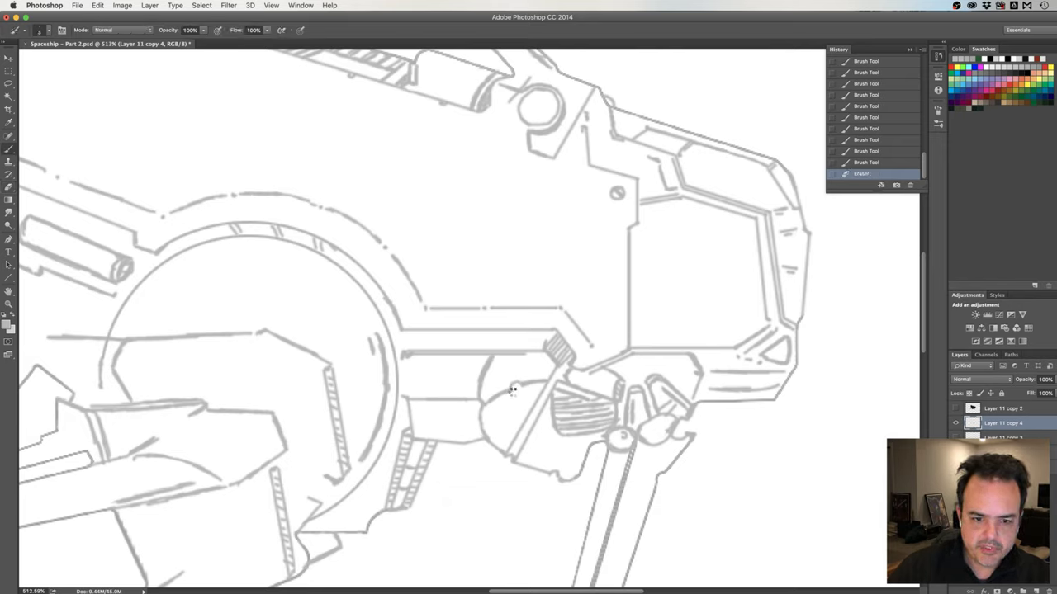
pyautogui.moveTo(520, 384); pyautogui.dragTo(513, 387)
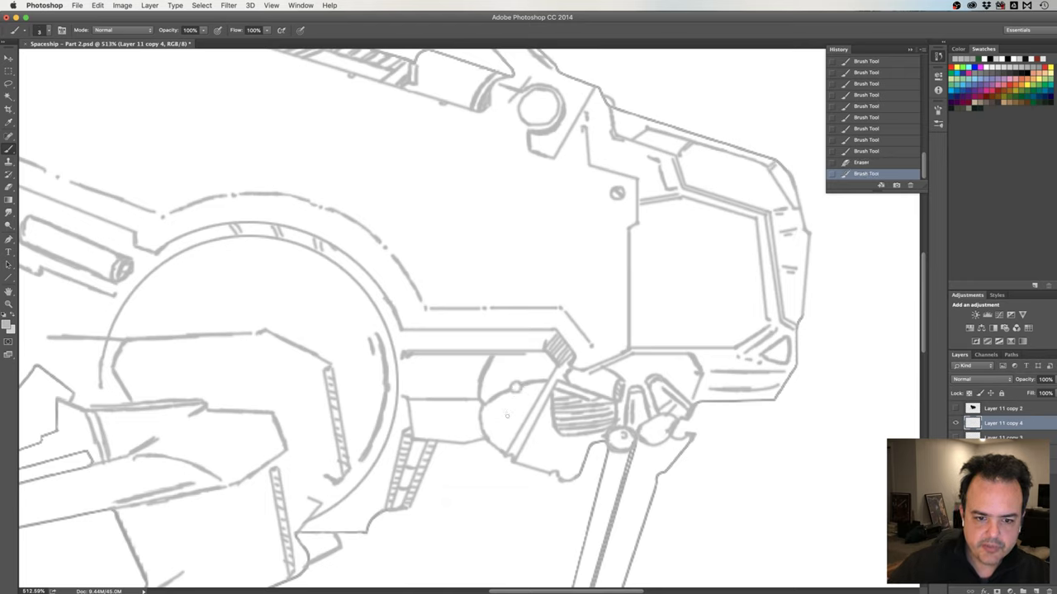
pyautogui.moveTo(502, 418); pyautogui.dragTo(511, 430)
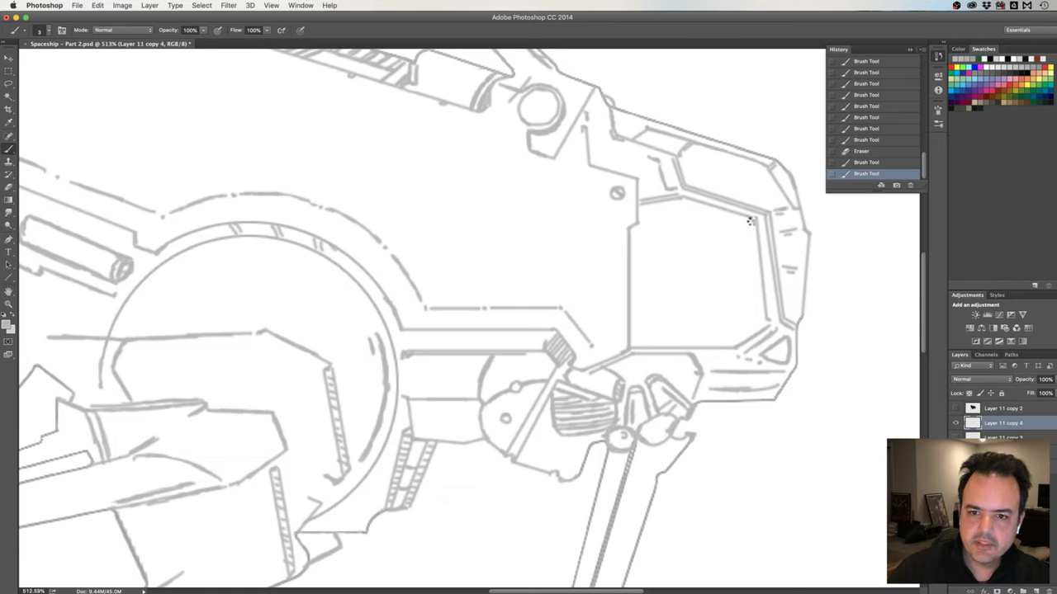
# Mark the nose panel's inner right and lower edges, then erase and redraw the short lower-corner stroke
pyautogui.keyDown('shift'); pyautogui.click(755, 220); pyautogui.keyUp('shift')
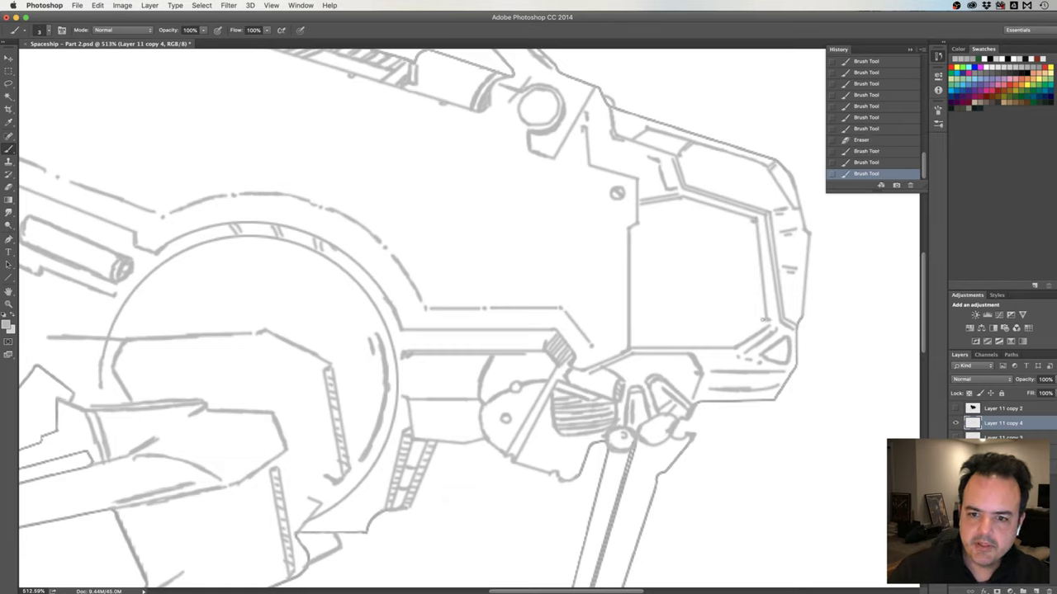
pyautogui.click(765, 321)
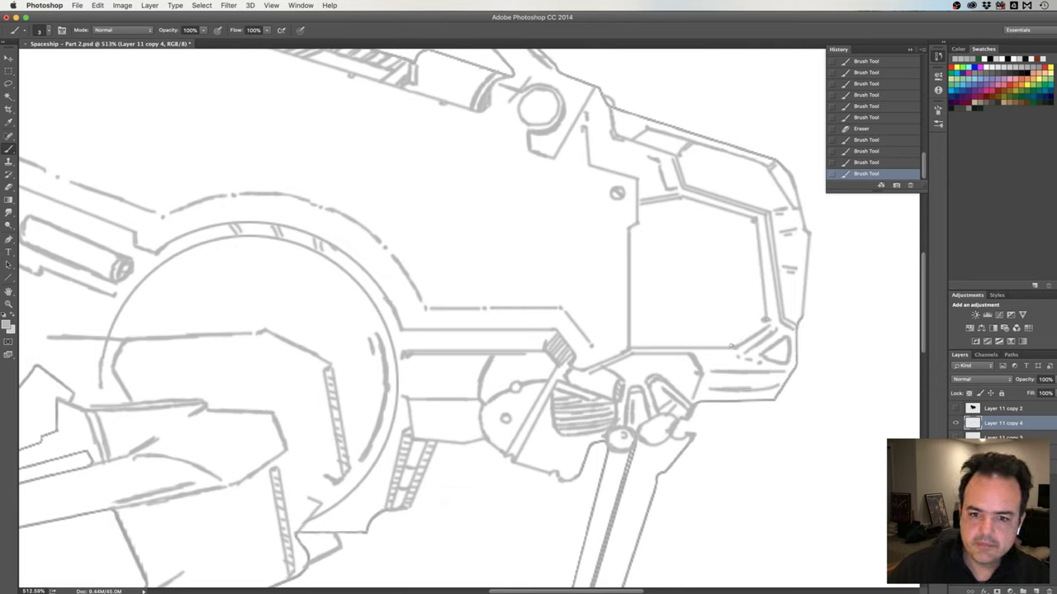
pyautogui.click(733, 346)
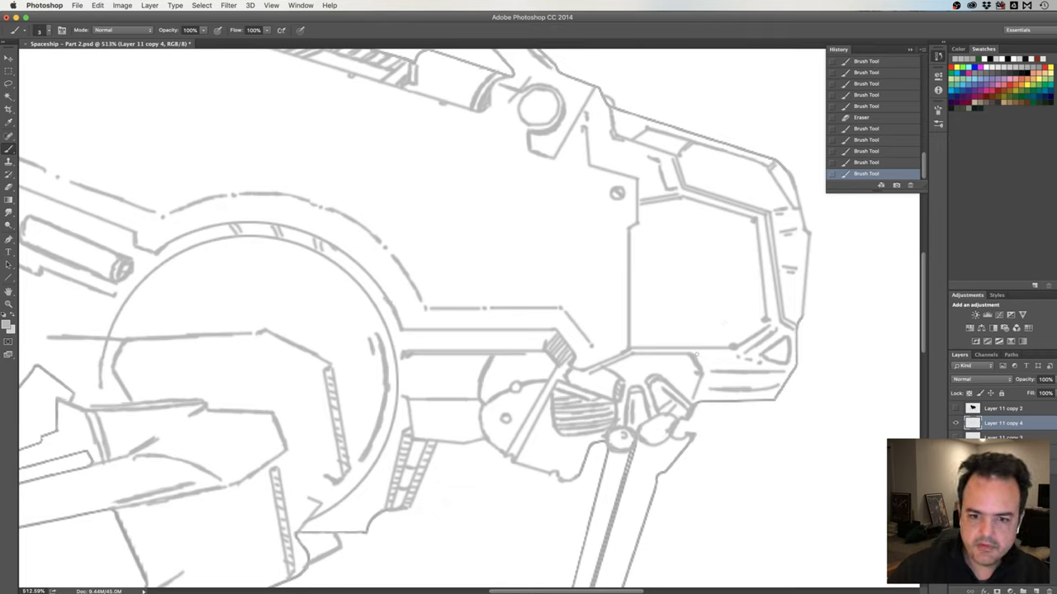
pyautogui.moveTo(693, 353); pyautogui.dragTo(698, 360)
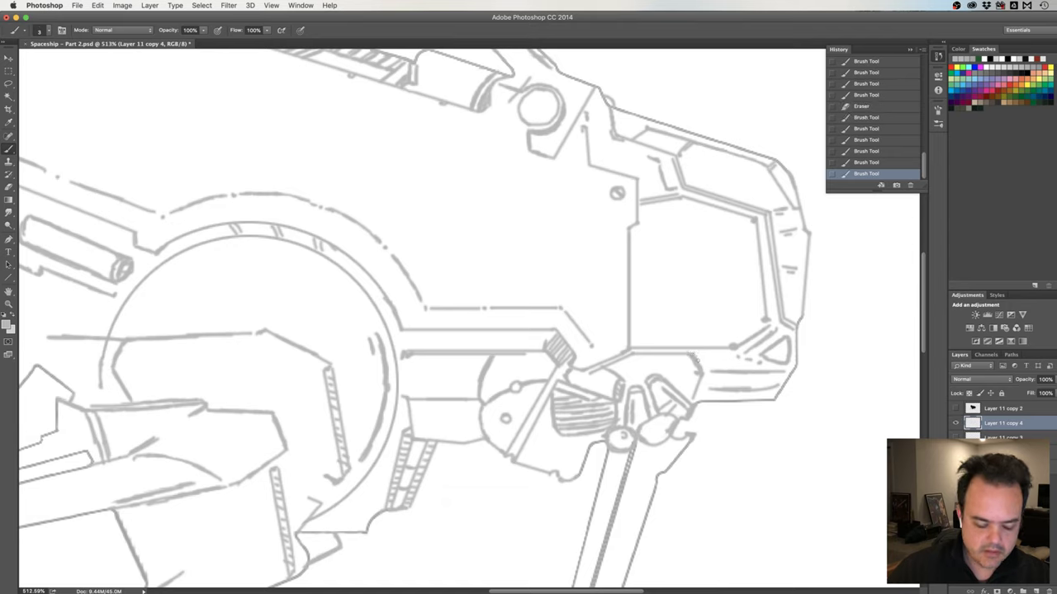
pyautogui.hotkey('ctrl', 'z')
pyautogui.press('e')
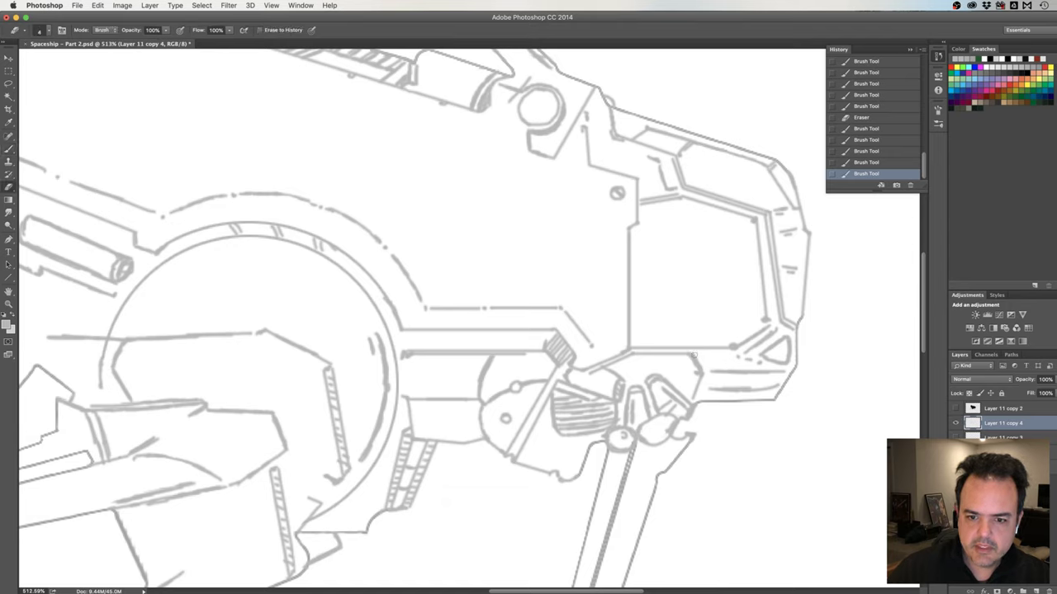
pyautogui.moveTo(693, 355); pyautogui.dragTo(706, 376)
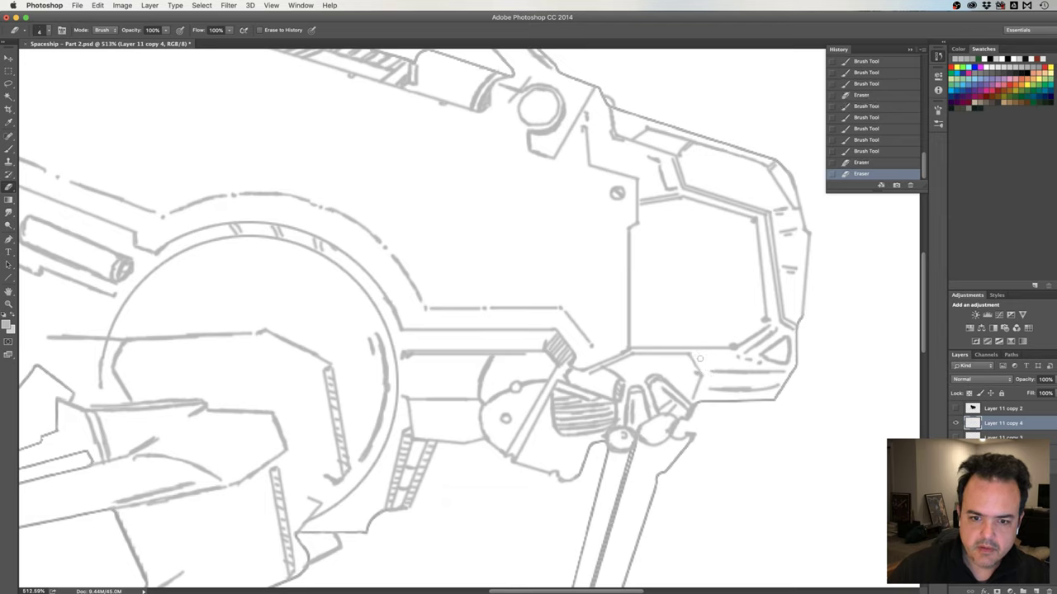
pyautogui.press('b')
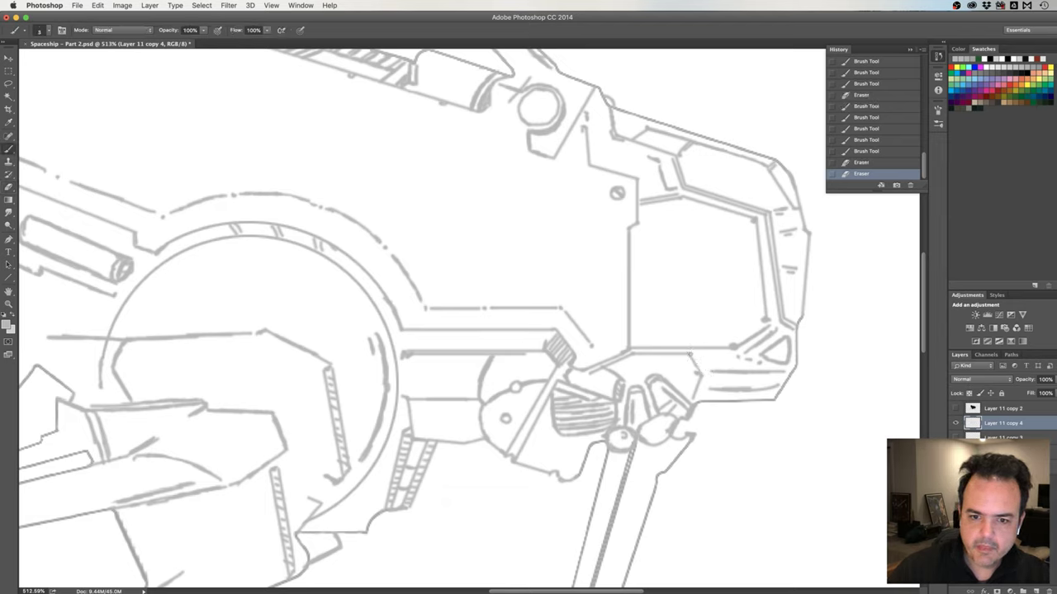
pyautogui.moveTo(690, 353); pyautogui.dragTo(695, 355)
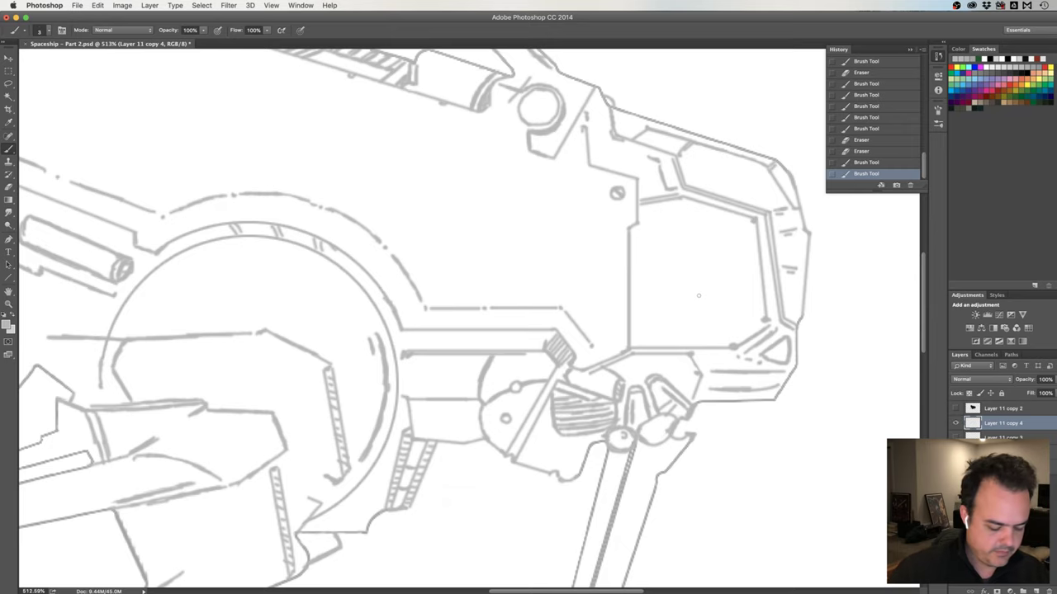
# Mirror the canvas, frame the nose and central ring, hatch the ring's inner edge, then undo that hatching
pyautogui.press('h')
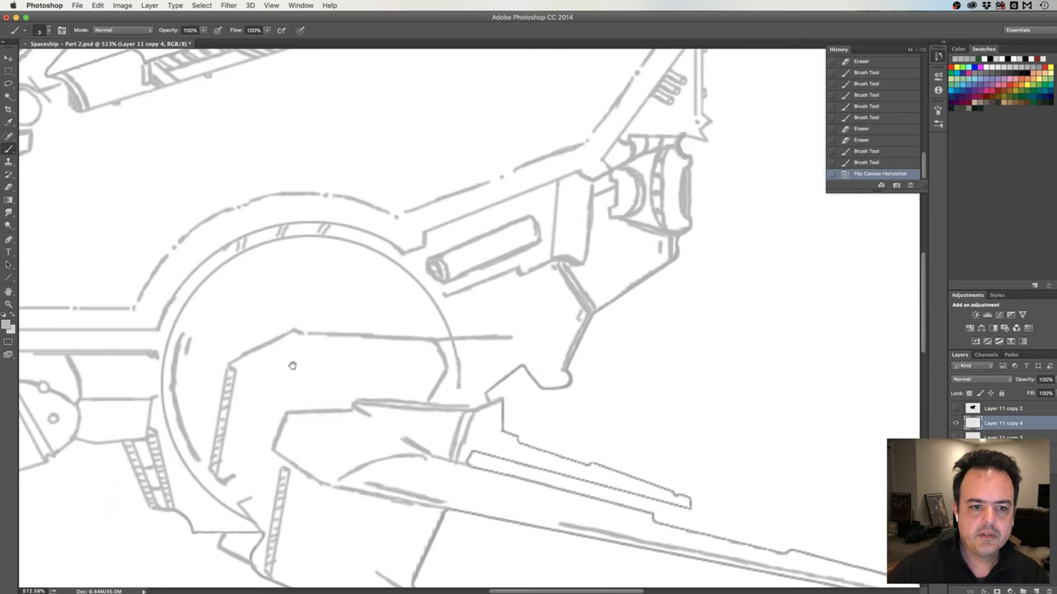
pyautogui.moveTo(290, 365); pyautogui.dragTo(408, 338)
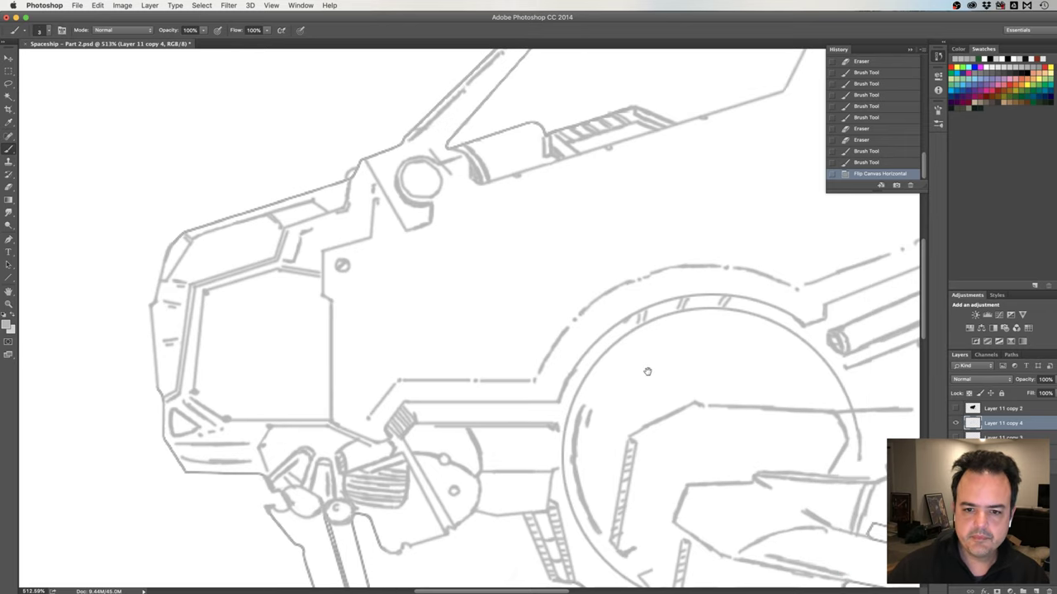
pyautogui.moveTo(864, 365); pyautogui.dragTo(611, 350)
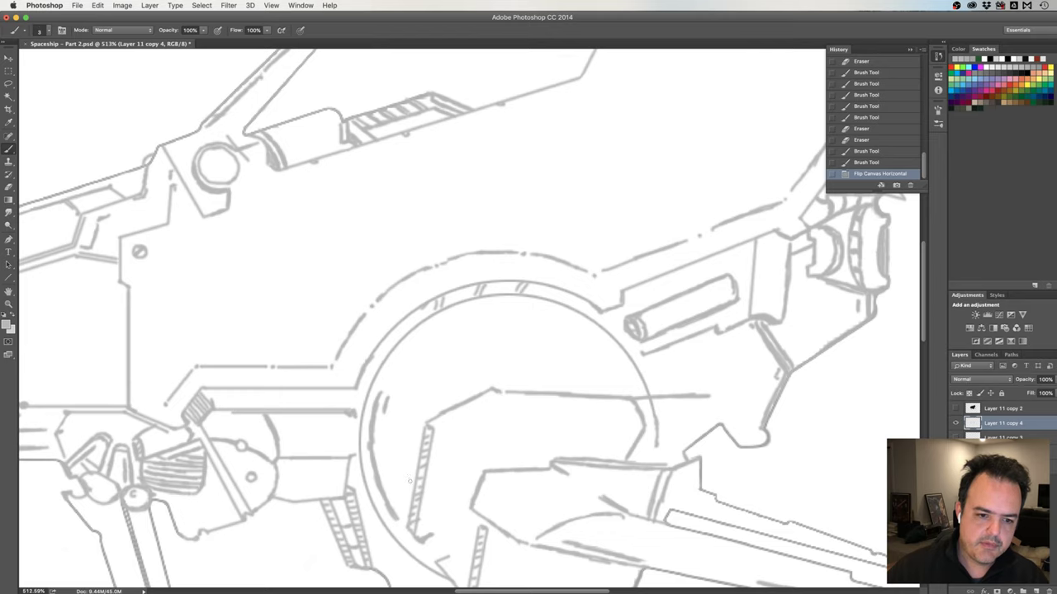
pyautogui.moveTo(409, 479); pyautogui.dragTo(401, 446)
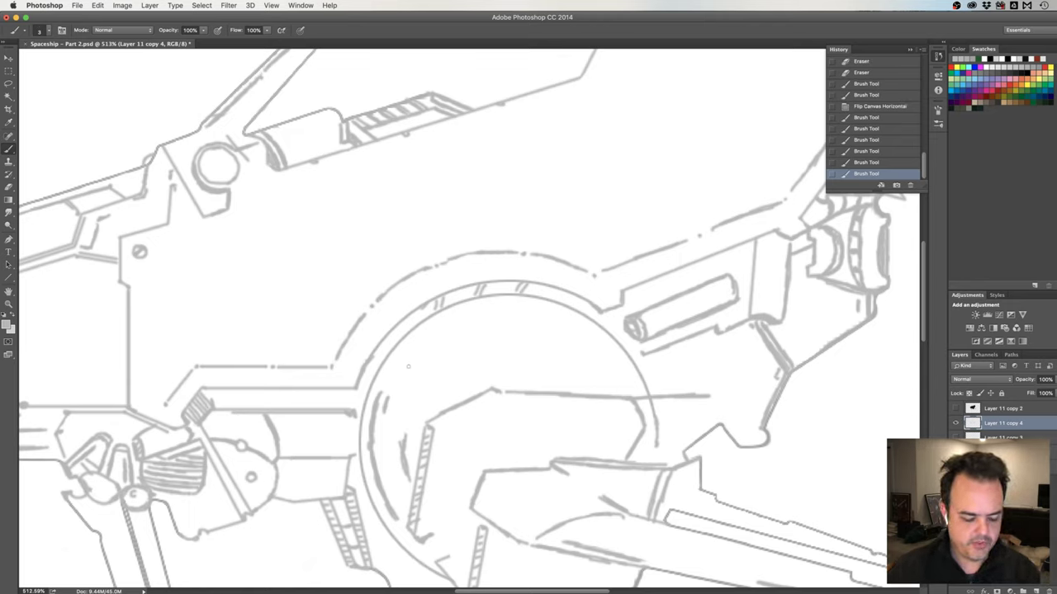
pyautogui.click(878, 151)
pyautogui.click(874, 129)
pyautogui.click(867, 117)
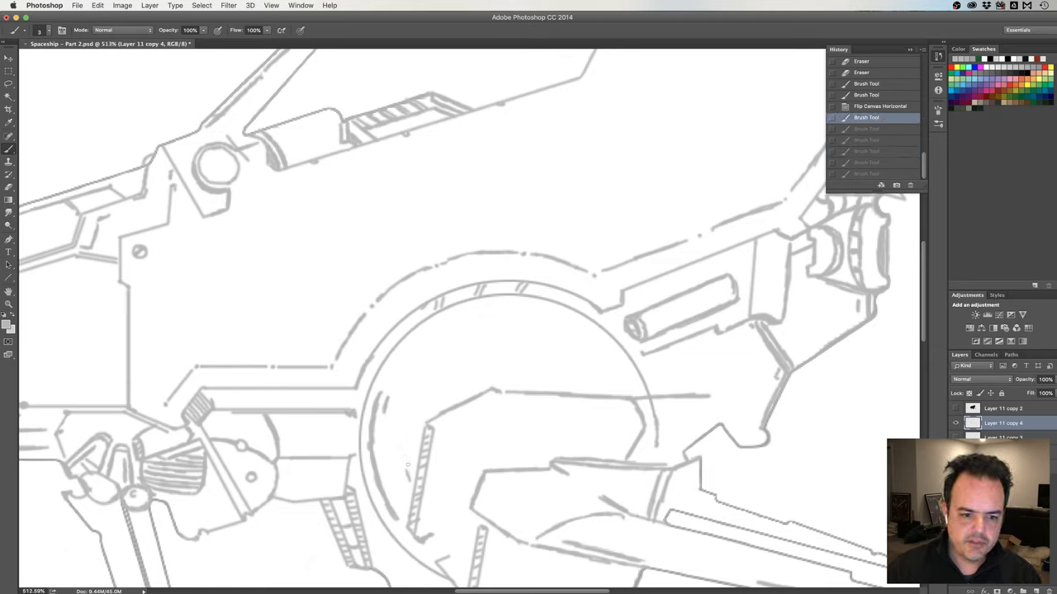
# Redraw short strokes along the ring's inner arc, extending and darkening the curved line
pyautogui.moveTo(403, 451)
pyautogui.mouseDown()
pyautogui.moveTo(410, 475)
pyautogui.moveTo(404, 430)
pyautogui.moveTo(402, 459)
pyautogui.moveTo(416, 400)
pyautogui.moveTo(412, 418)
pyautogui.moveTo(446, 370)
pyautogui.moveTo(507, 345)
pyautogui.moveTo(554, 355)
pyautogui.mouseUp()
pyautogui.moveTo(558, 360); pyautogui.dragTo(589, 388)
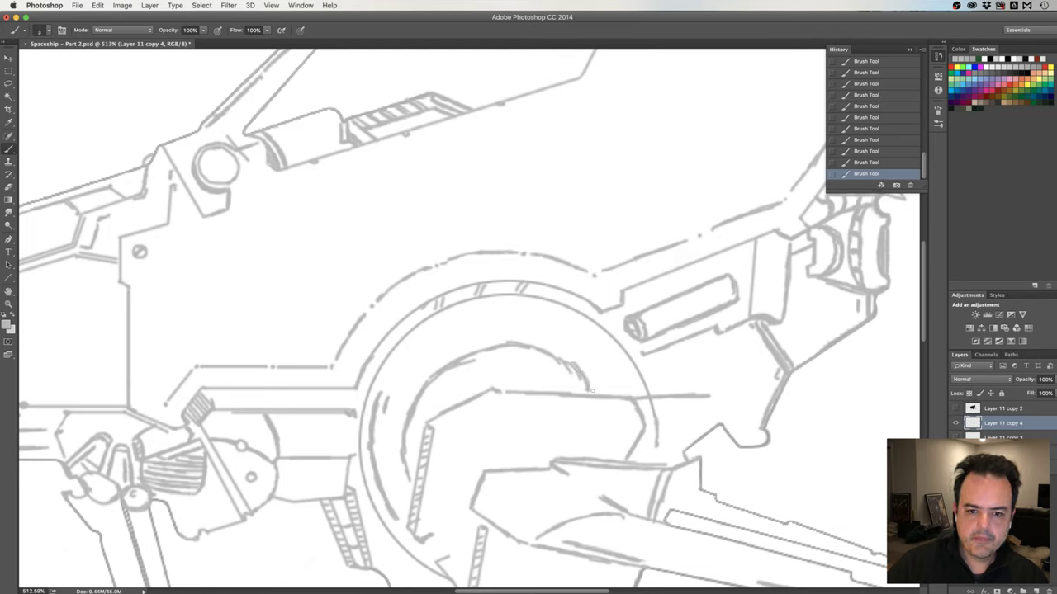
pyautogui.moveTo(562, 355)
pyautogui.mouseDown()
pyautogui.moveTo(588, 375)
pyautogui.moveTo(578, 376)
pyautogui.mouseUp()
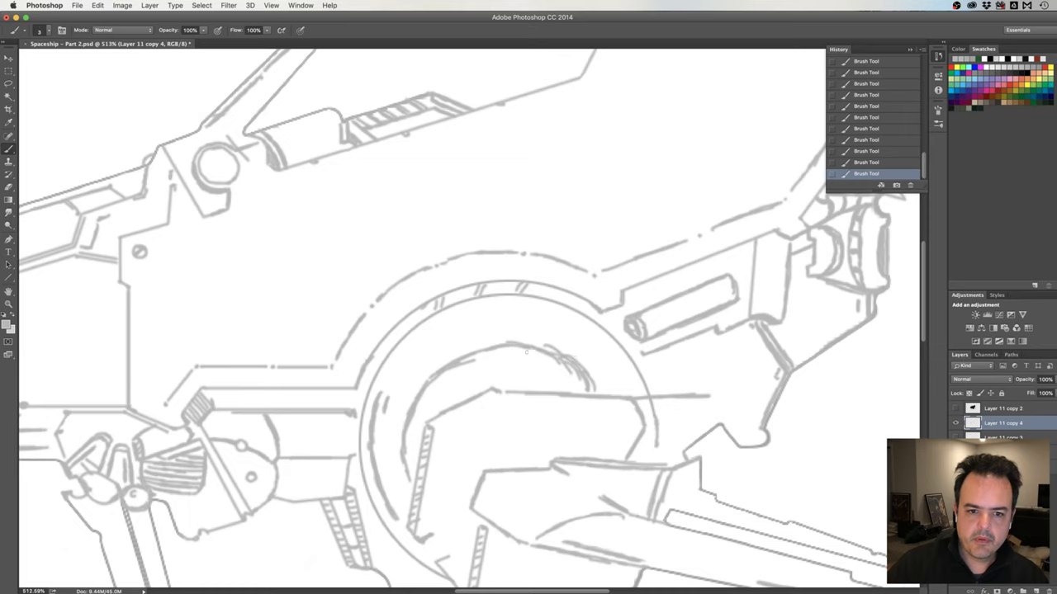
pyautogui.moveTo(535, 346)
pyautogui.mouseDown()
pyautogui.moveTo(562, 355)
pyautogui.moveTo(460, 360)
pyautogui.moveTo(574, 355)
pyautogui.moveTo(583, 368)
pyautogui.mouseUp()
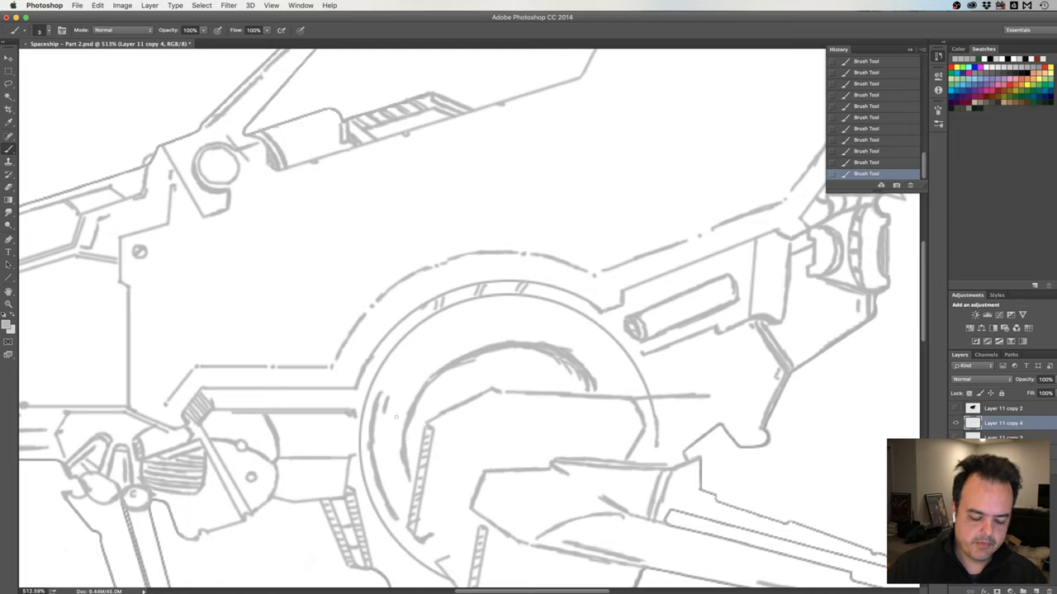
# Use seven eraser passes to remove stray marks and the rough upper edge from the inner hub arc
pyautogui.press('e')
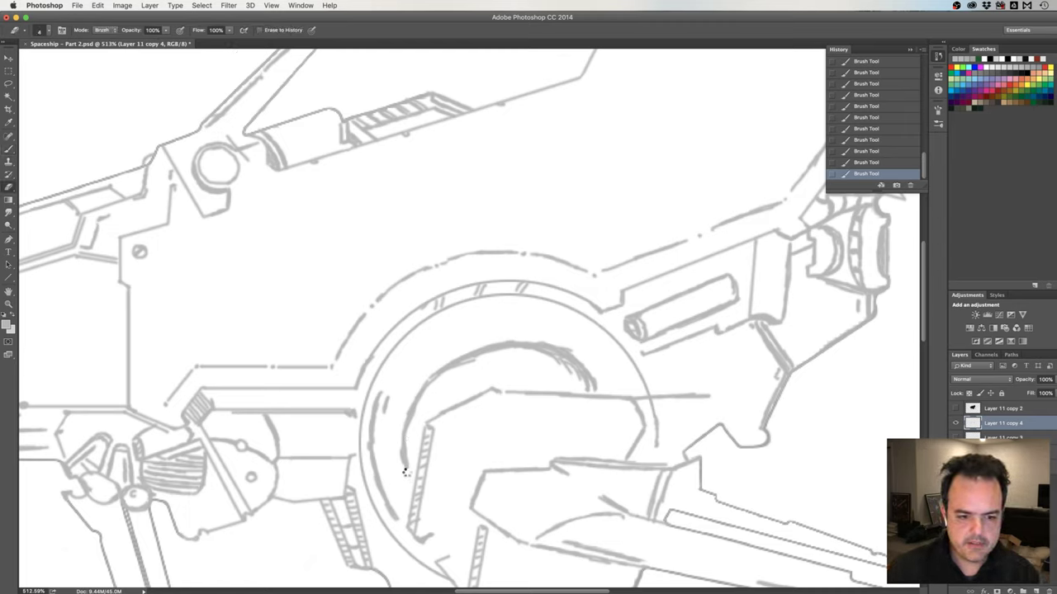
pyautogui.moveTo(405, 475)
pyautogui.mouseDown()
pyautogui.moveTo(396, 422)
pyautogui.moveTo(414, 426)
pyautogui.mouseUp()
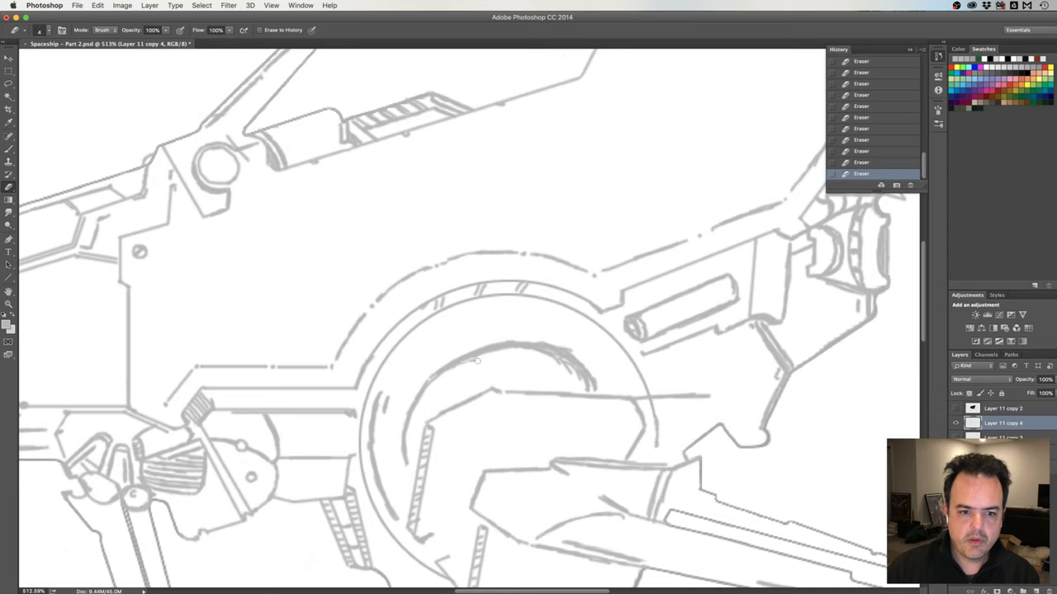
pyautogui.moveTo(463, 365); pyautogui.dragTo(437, 380)
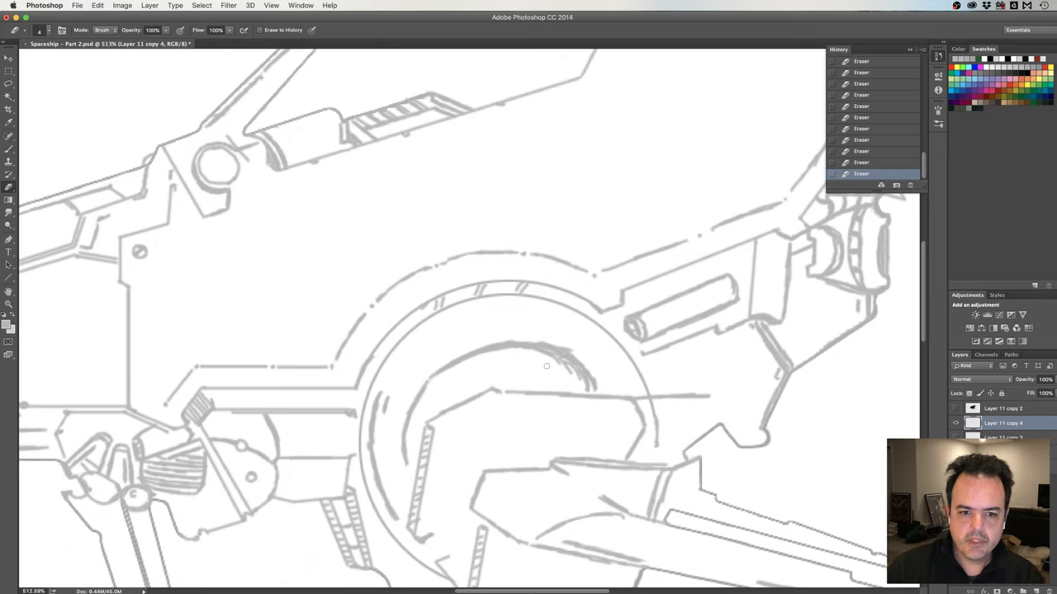
pyautogui.moveTo(505, 351)
pyautogui.mouseDown()
pyautogui.moveTo(565, 364)
pyautogui.moveTo(587, 386)
pyautogui.mouseUp()
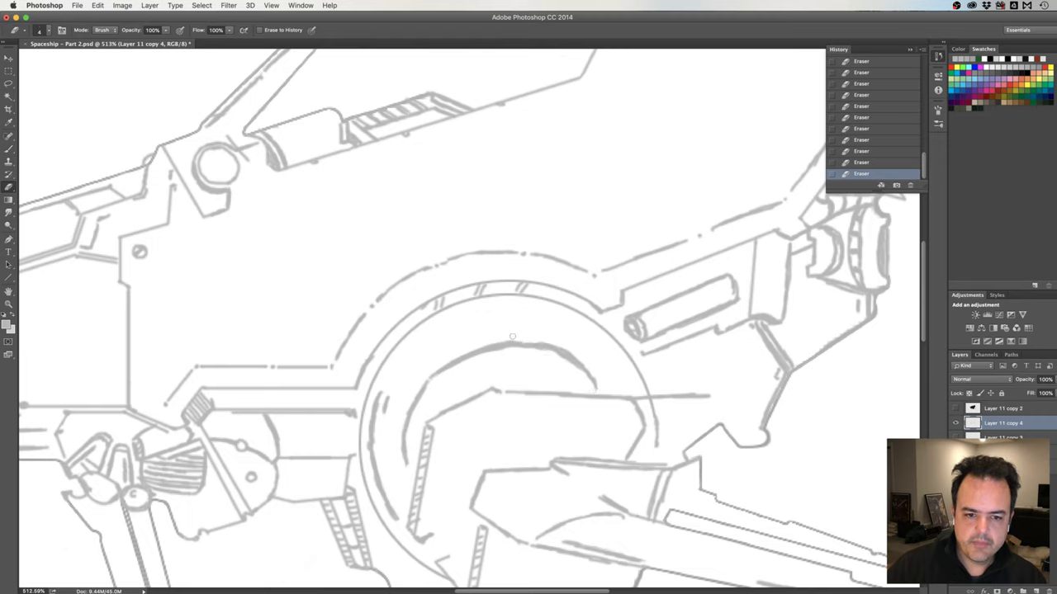
pyautogui.moveTo(480, 343); pyautogui.dragTo(516, 337)
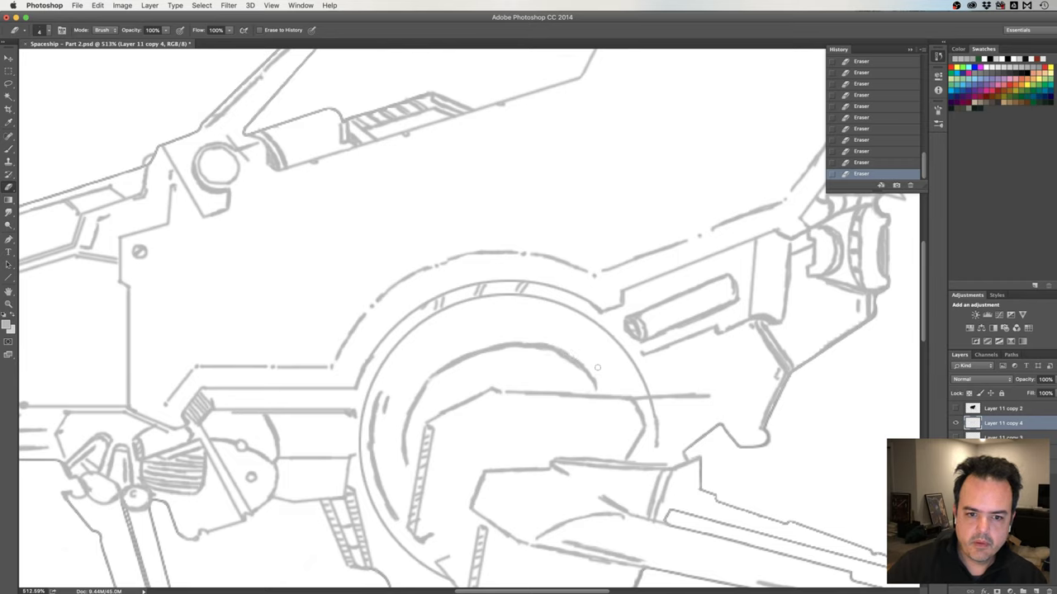
pyautogui.moveTo(591, 366); pyautogui.dragTo(537, 343)
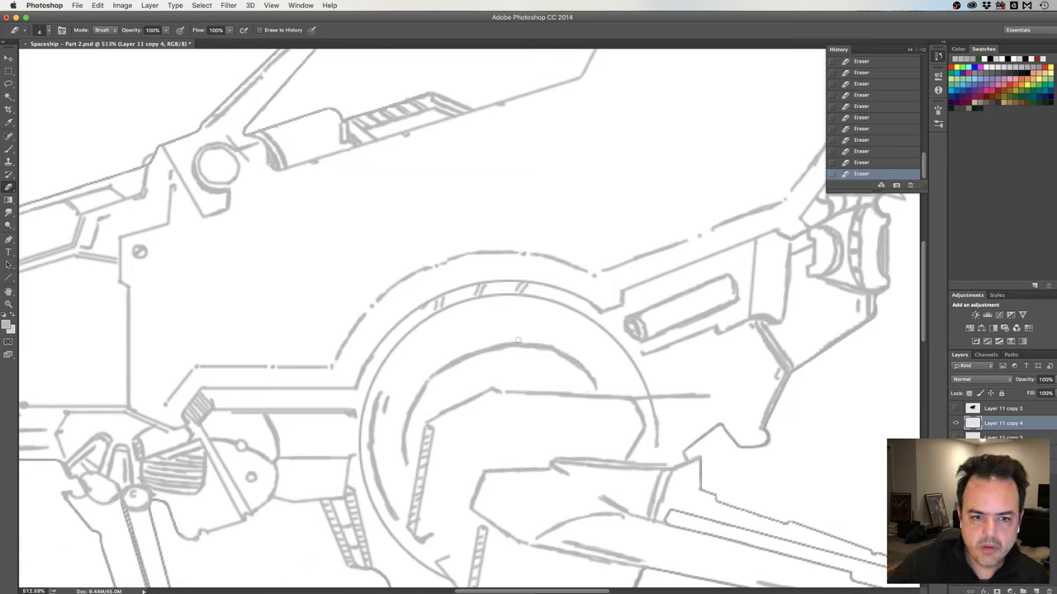
pyautogui.moveTo(498, 341); pyautogui.dragTo(481, 351)
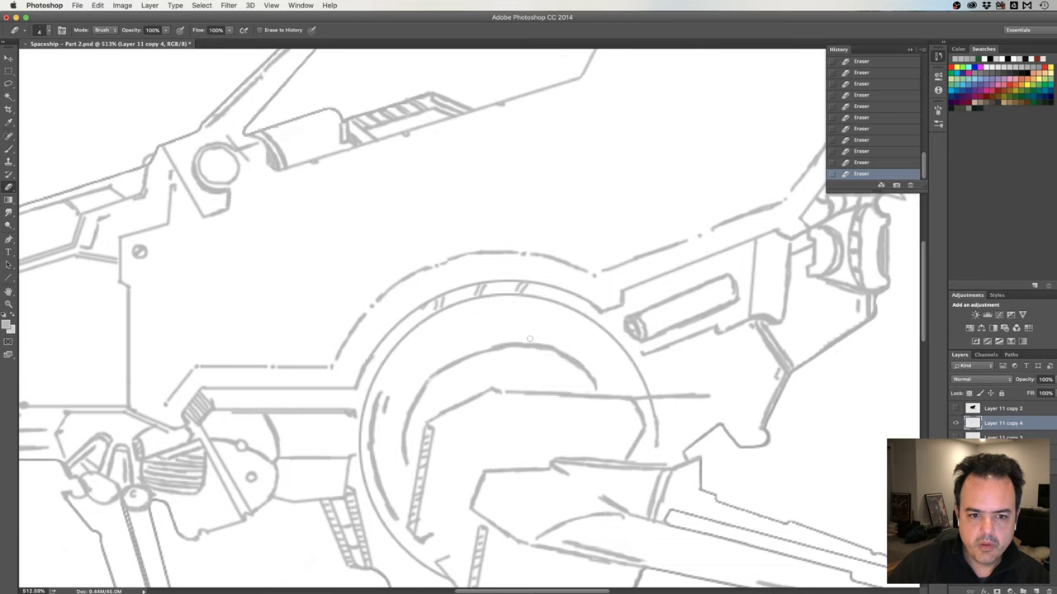
pyautogui.moveTo(529, 338); pyautogui.dragTo(497, 346)
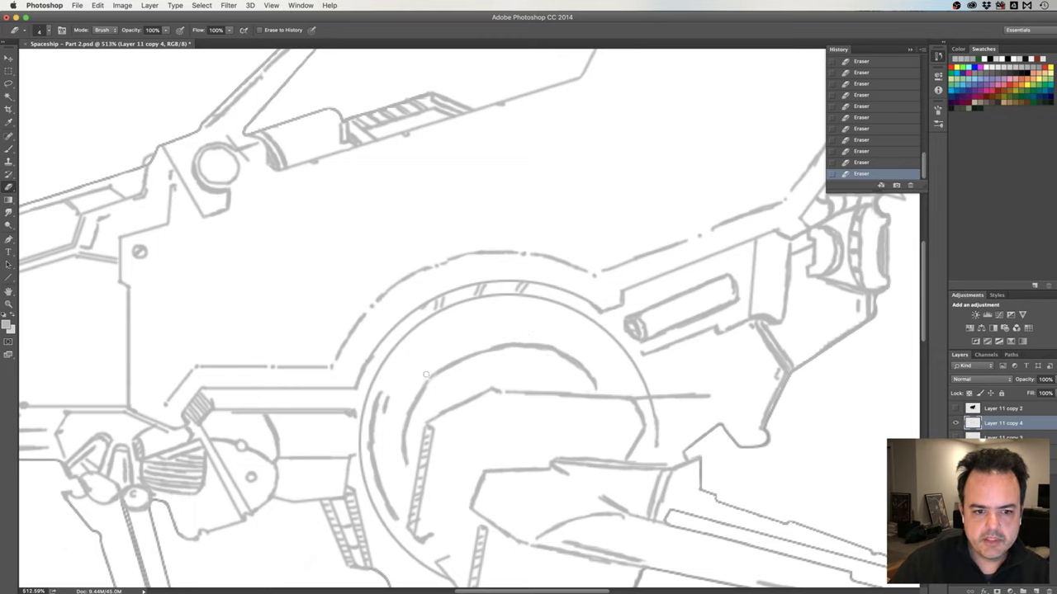
# Dab a mark at the inner arc, then draw the right radial strut line down to it and retrace it darker
pyautogui.press('b')
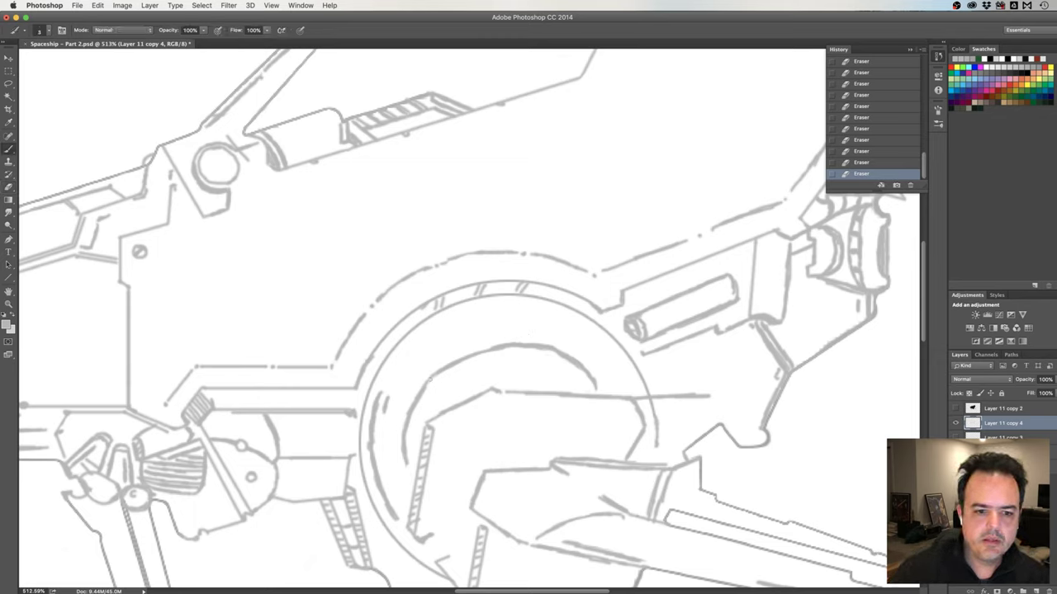
pyautogui.moveTo(431, 378); pyautogui.dragTo(424, 384)
pyautogui.click(431, 379)
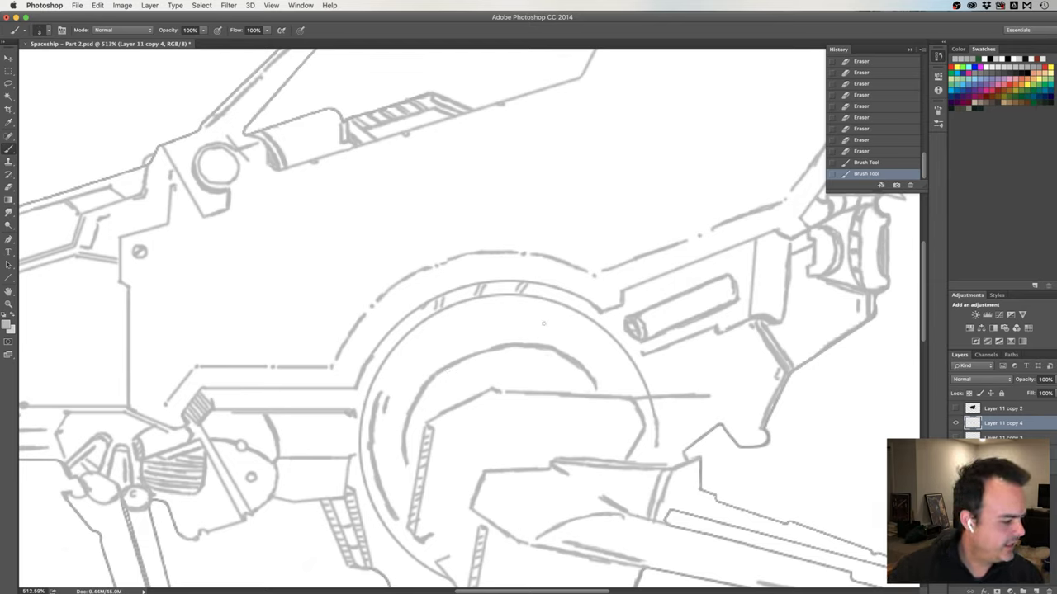
pyautogui.moveTo(554, 307); pyautogui.dragTo(551, 317)
pyautogui.moveTo(552, 313); pyautogui.dragTo(545, 335)
pyautogui.moveTo(547, 326); pyautogui.dragTo(541, 347)
pyautogui.moveTo(556, 306); pyautogui.dragTo(541, 345)
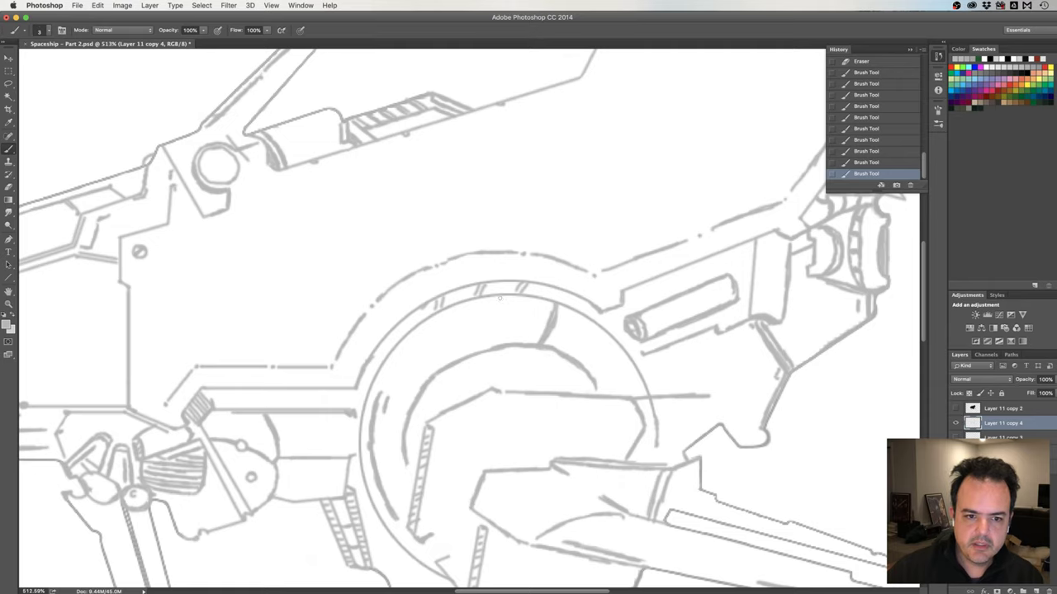
# Draw the left radial strut line toward the inner arc and retrace it darker and fuller
pyautogui.moveTo(499, 299); pyautogui.dragTo(507, 333)
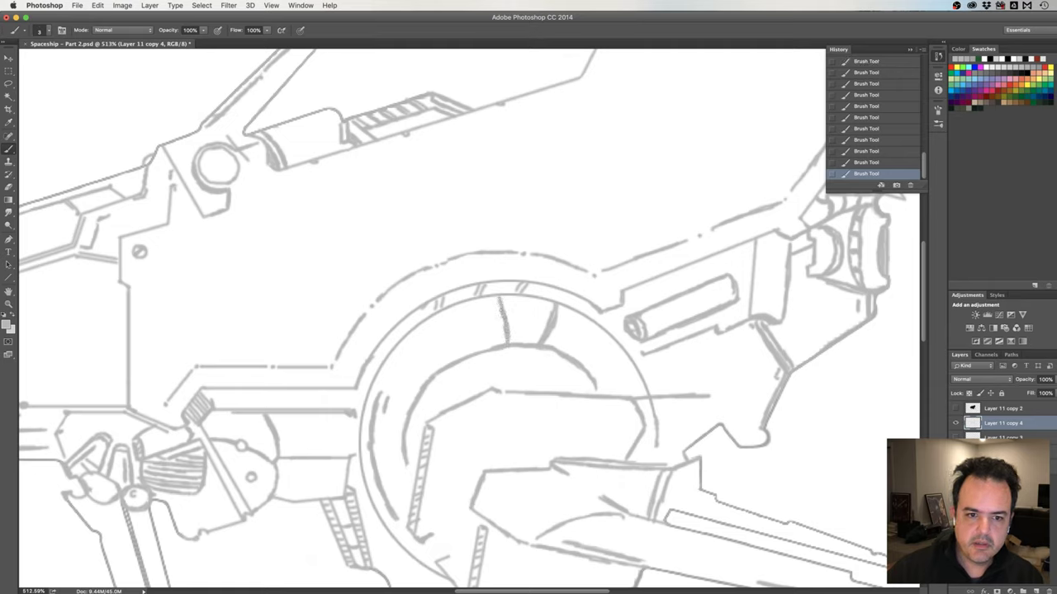
pyautogui.moveTo(499, 298); pyautogui.dragTo(508, 339)
pyautogui.moveTo(500, 300); pyautogui.dragTo(507, 336)
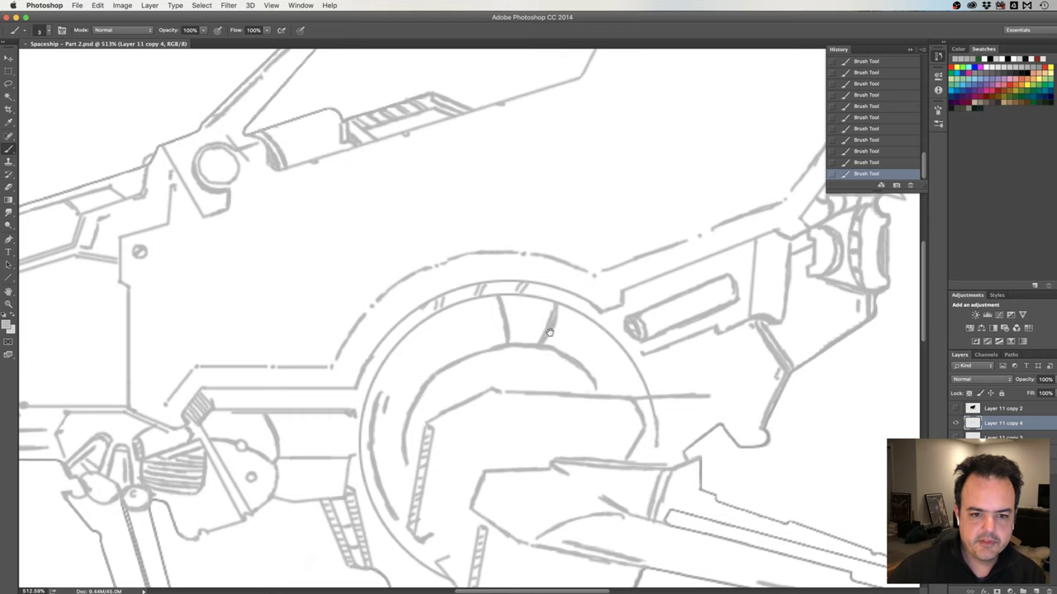
pyautogui.scroll(-2, 549, 332)
pyautogui.scroll(-2, 551, 332)
pyautogui.scroll(-3, 555, 334)
# Zoom out to check the ship, zoom back in on the hub, and erase the fragments at the strut joints
pyautogui.scroll(-1, 559, 334)
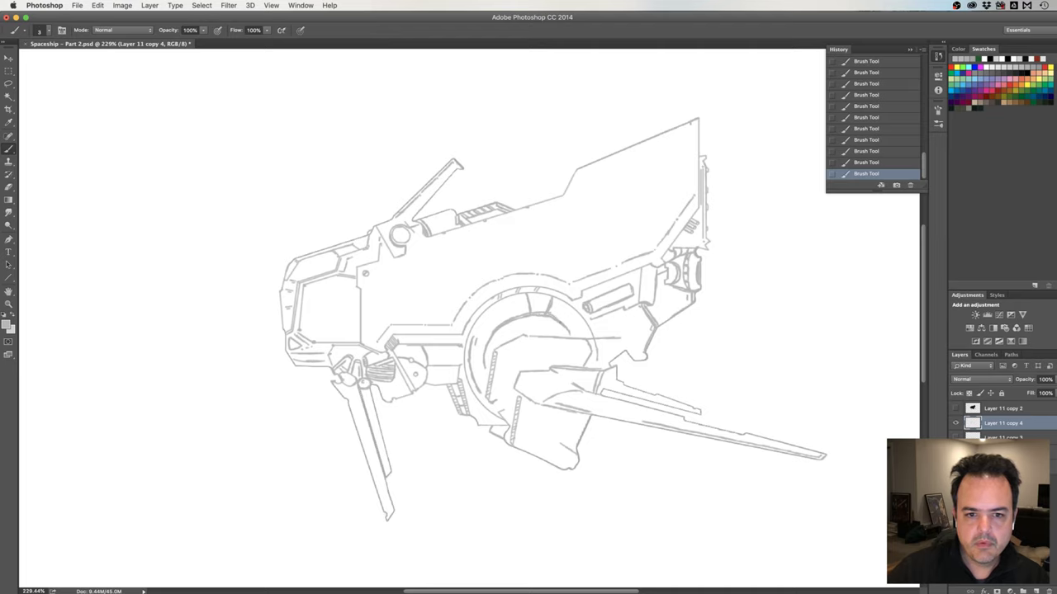
pyautogui.moveTo(544, 324); pyautogui.dragTo(586, 331)
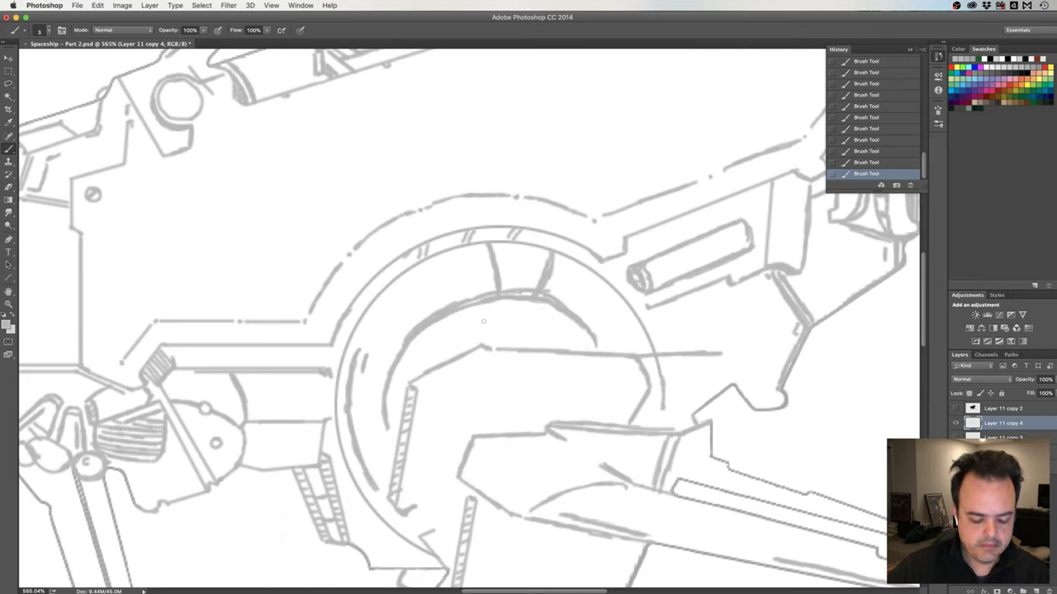
pyautogui.press('e')
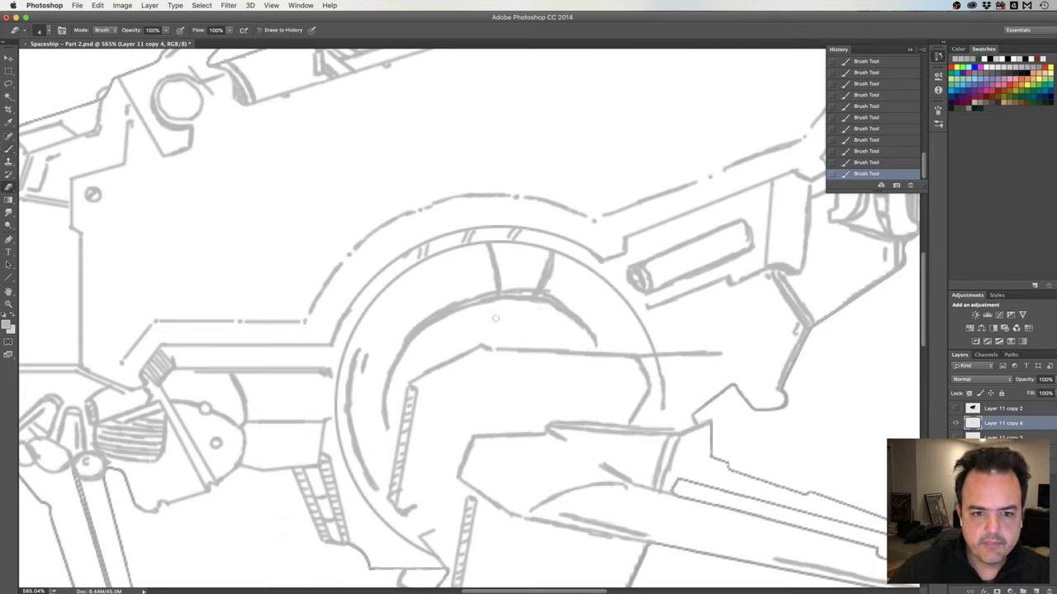
pyautogui.moveTo(465, 314)
pyautogui.mouseDown()
pyautogui.moveTo(445, 318)
pyautogui.moveTo(538, 301)
pyautogui.mouseUp()
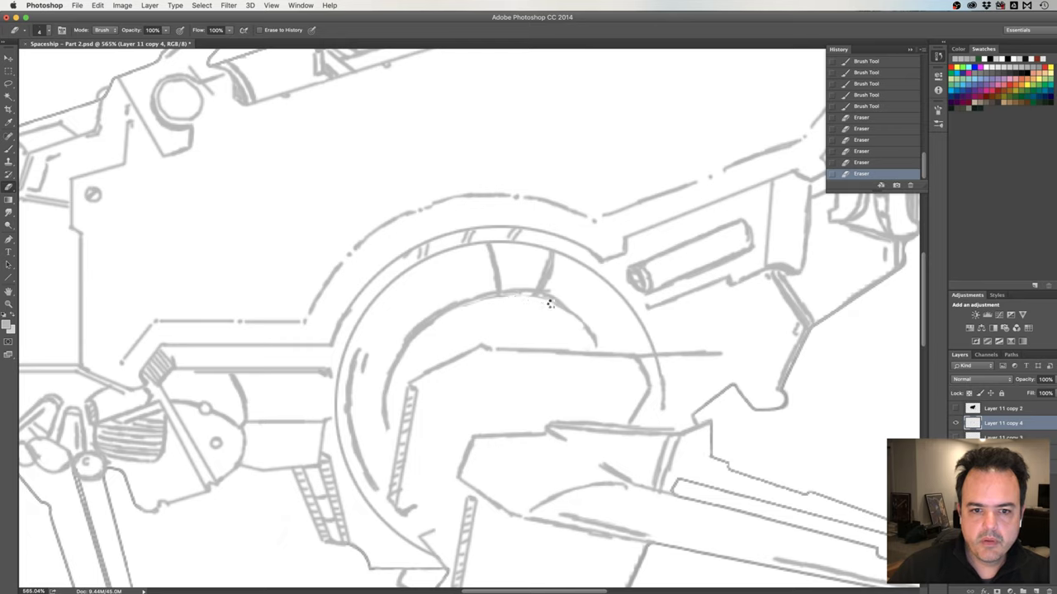
# Erase a stray bit, re-ink the upper hub arc gap as one continuous line, and flip the canvas horizontally
pyautogui.moveTo(588, 342); pyautogui.dragTo(576, 328)
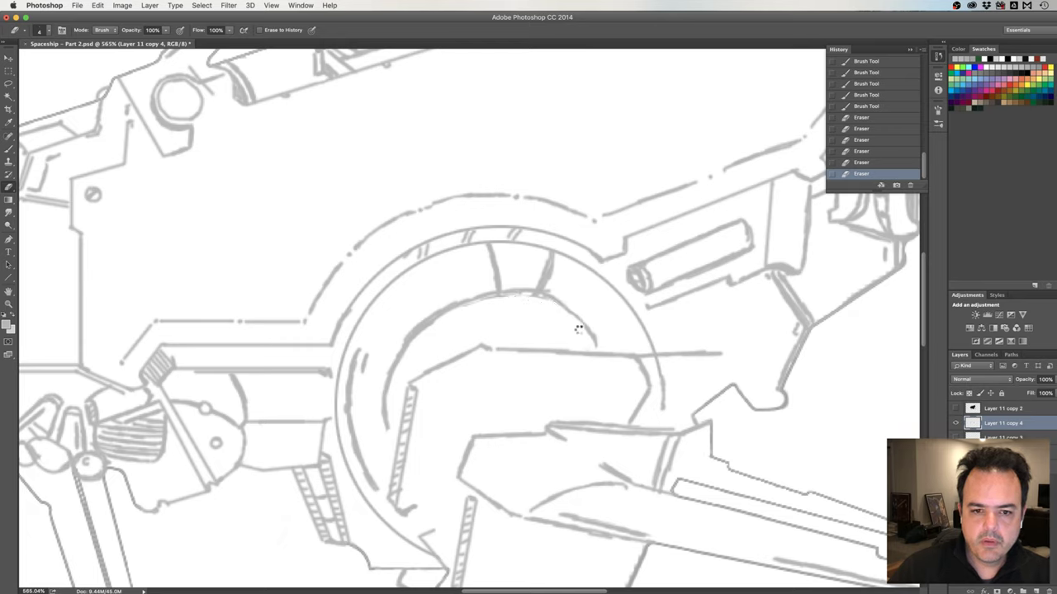
pyautogui.press('b')
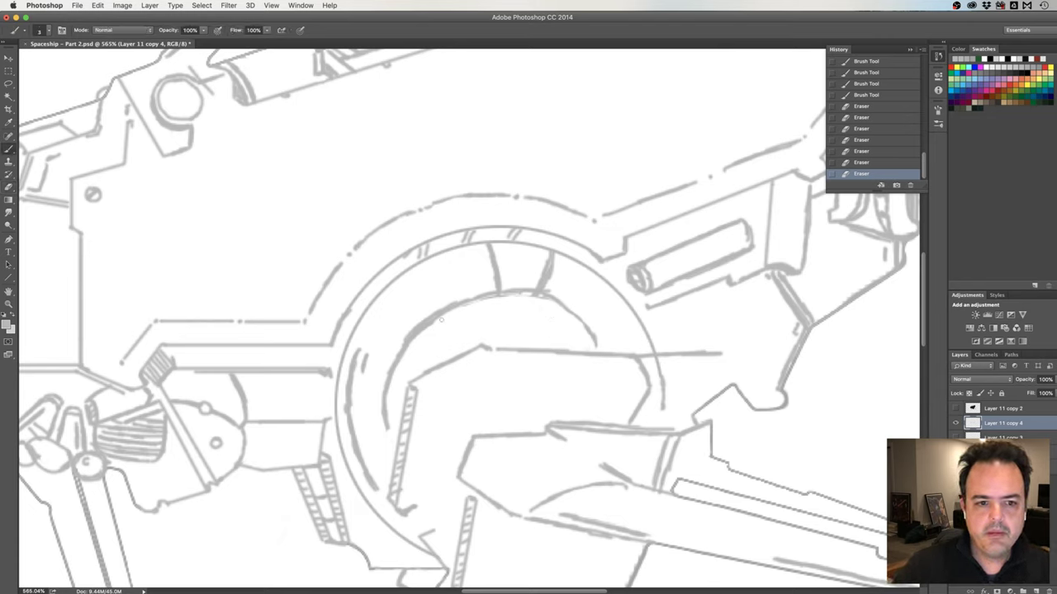
pyautogui.moveTo(453, 308); pyautogui.dragTo(481, 300)
pyautogui.moveTo(476, 302)
pyautogui.mouseDown()
pyautogui.moveTo(543, 294)
pyautogui.moveTo(595, 343)
pyautogui.mouseUp()
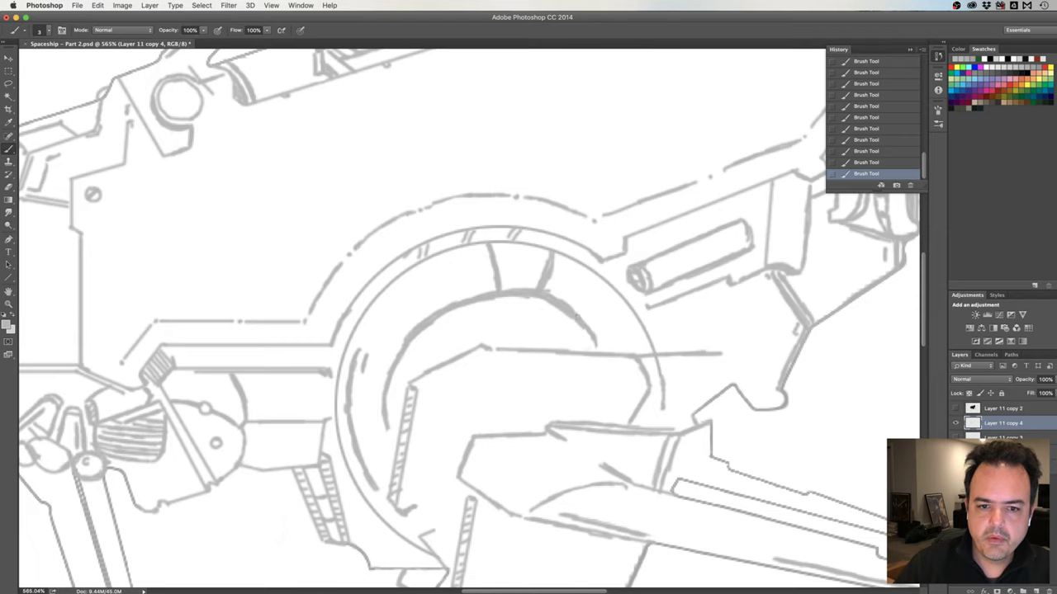
pyautogui.press('super+shift+h')
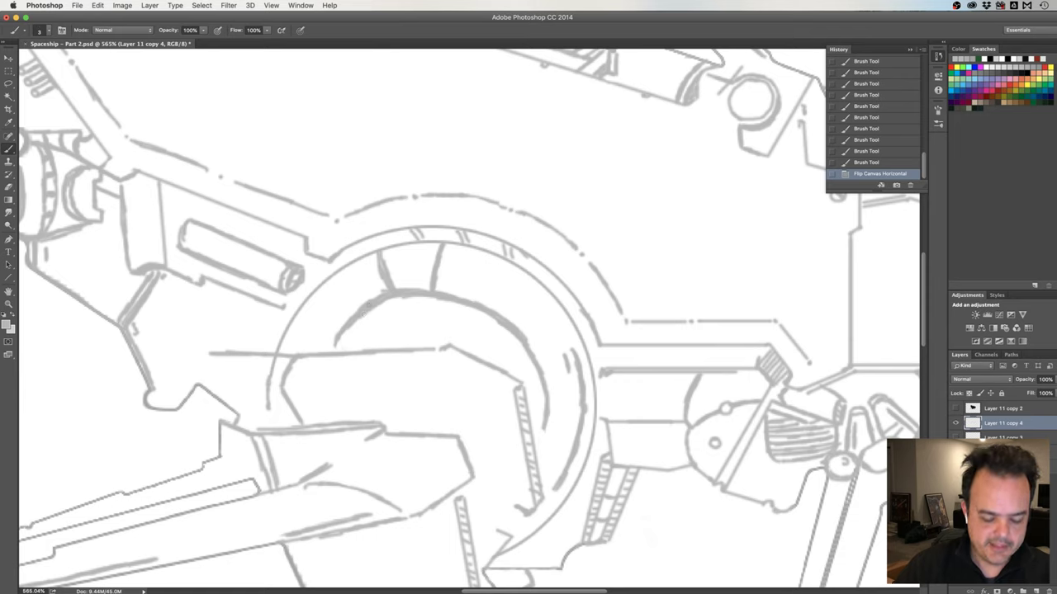
# Erase the overlaps at the left strut joint and trim small bits where the struts meet the hub arc
pyautogui.press('e')
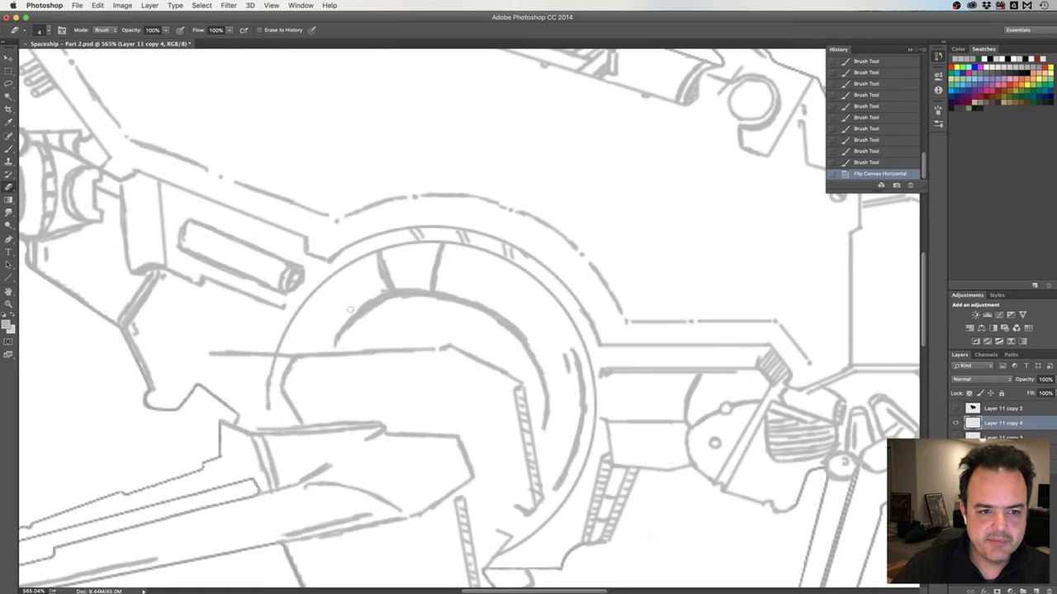
pyautogui.moveTo(350, 309)
pyautogui.mouseDown()
pyautogui.moveTo(380, 297)
pyautogui.moveTo(346, 314)
pyautogui.mouseUp()
pyautogui.moveTo(347, 322); pyautogui.dragTo(388, 292)
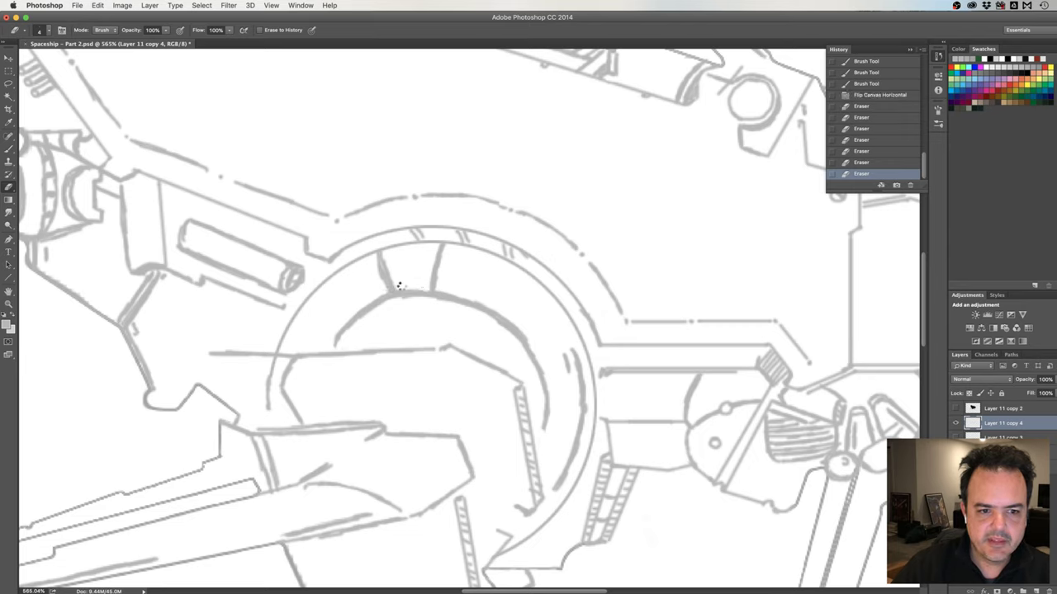
pyautogui.moveTo(398, 285); pyautogui.dragTo(417, 289)
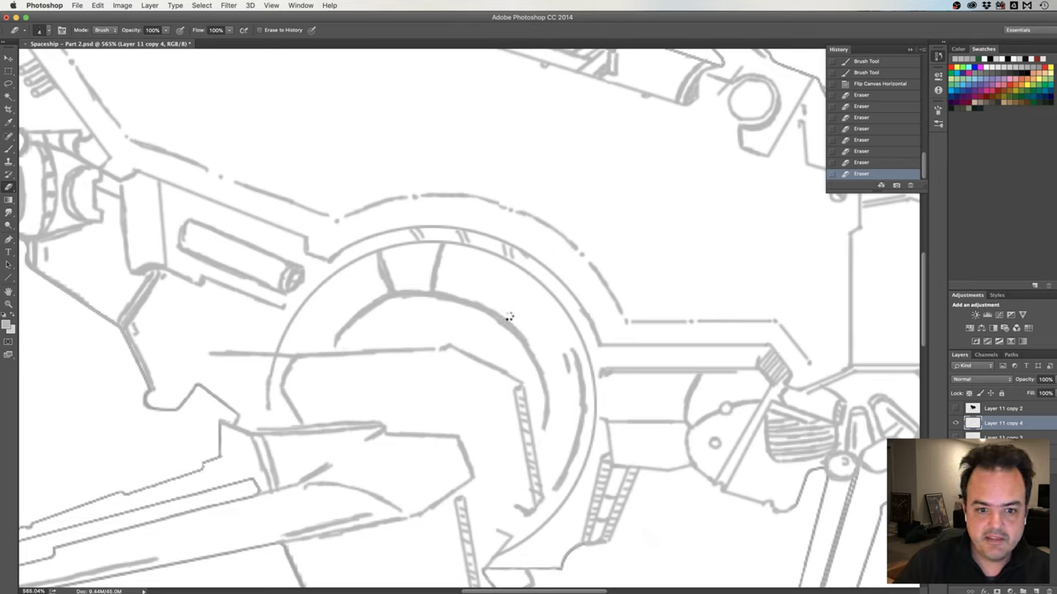
pyautogui.click(499, 308)
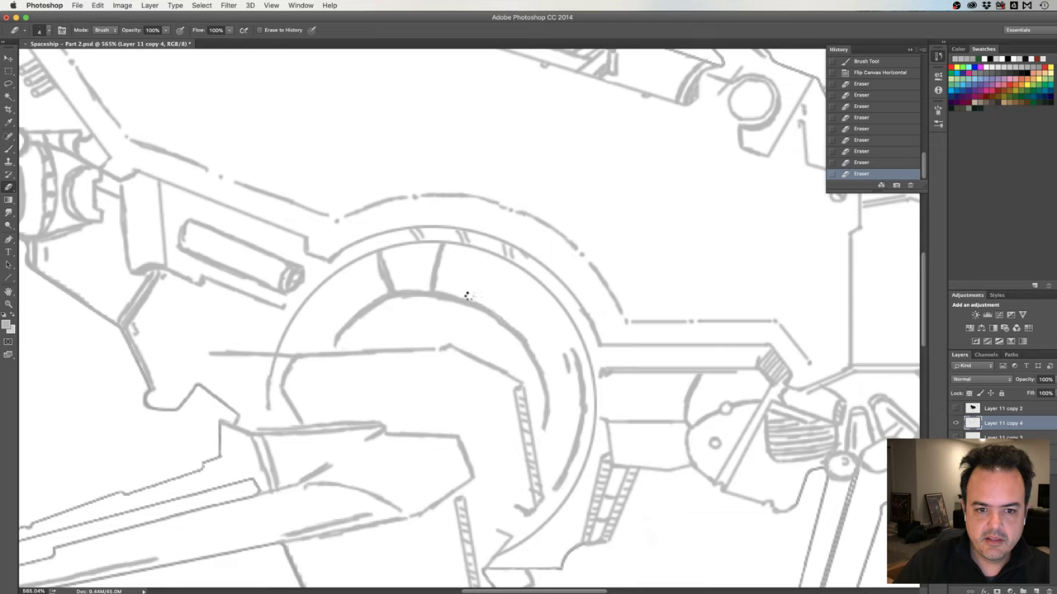
pyautogui.click(467, 296)
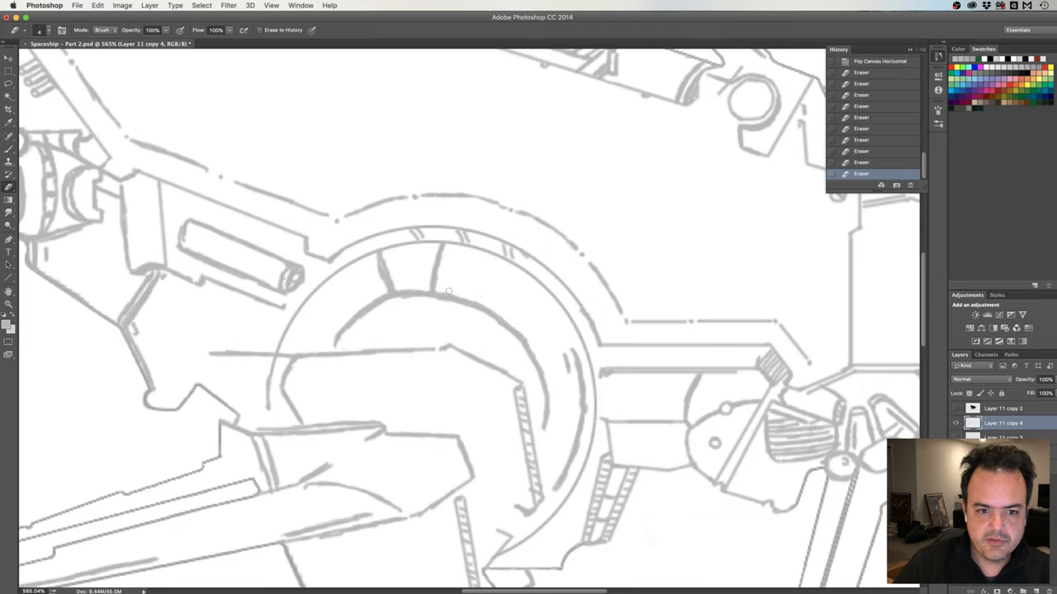
pyautogui.click(448, 292)
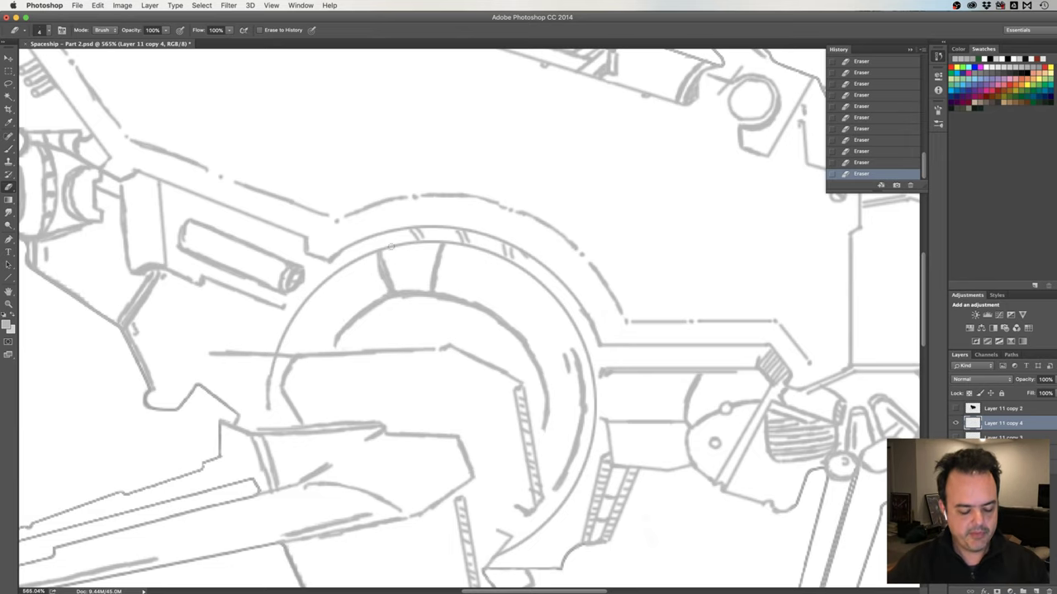
pyautogui.scroll(-2, 391, 246)
# Flip the canvas back to its original orientation, then pan and zoom out to review the whole spaceship
pyautogui.scroll(-5, 484, 313)
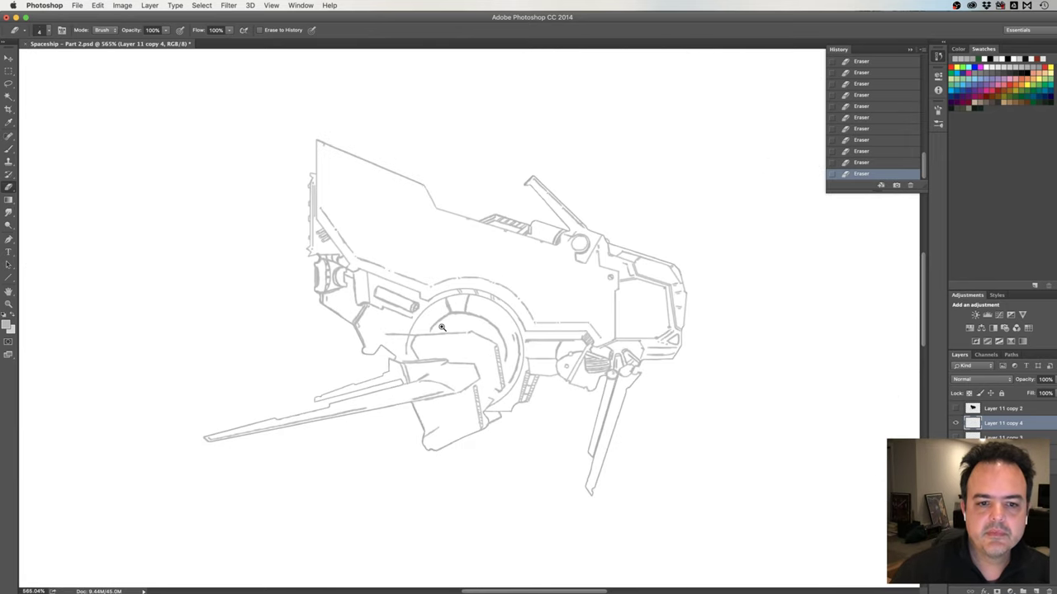
pyautogui.scroll(1, 442, 327)
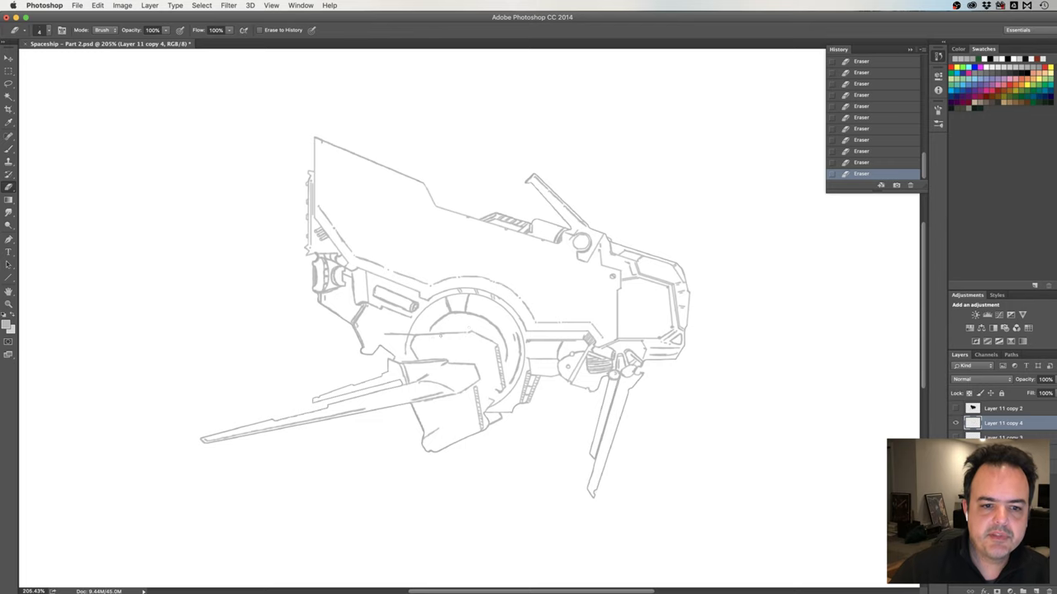
pyautogui.scroll(5, 459, 329)
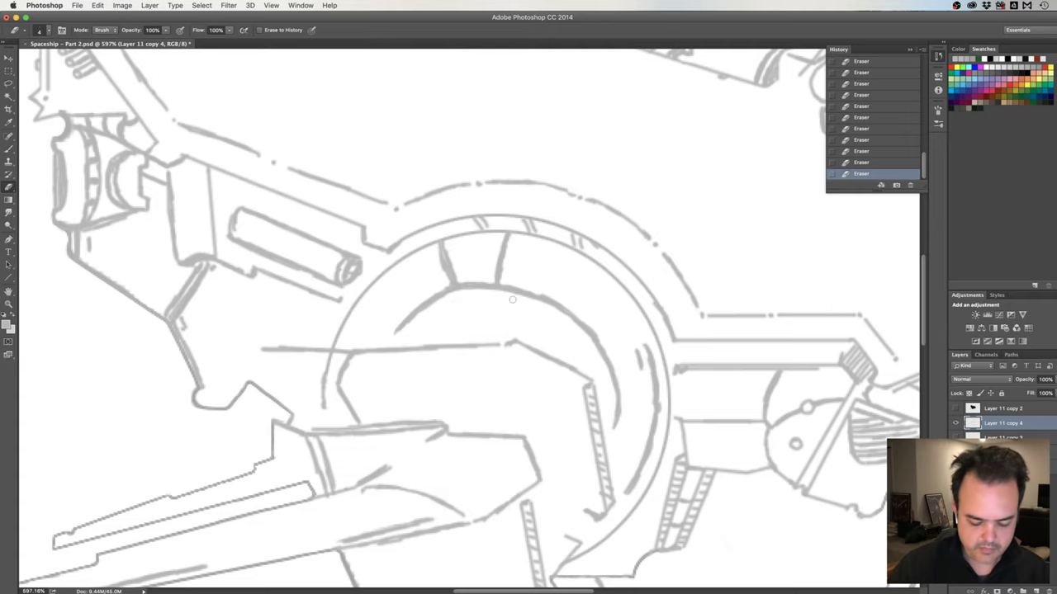
pyautogui.hotkey('shift', 'h')
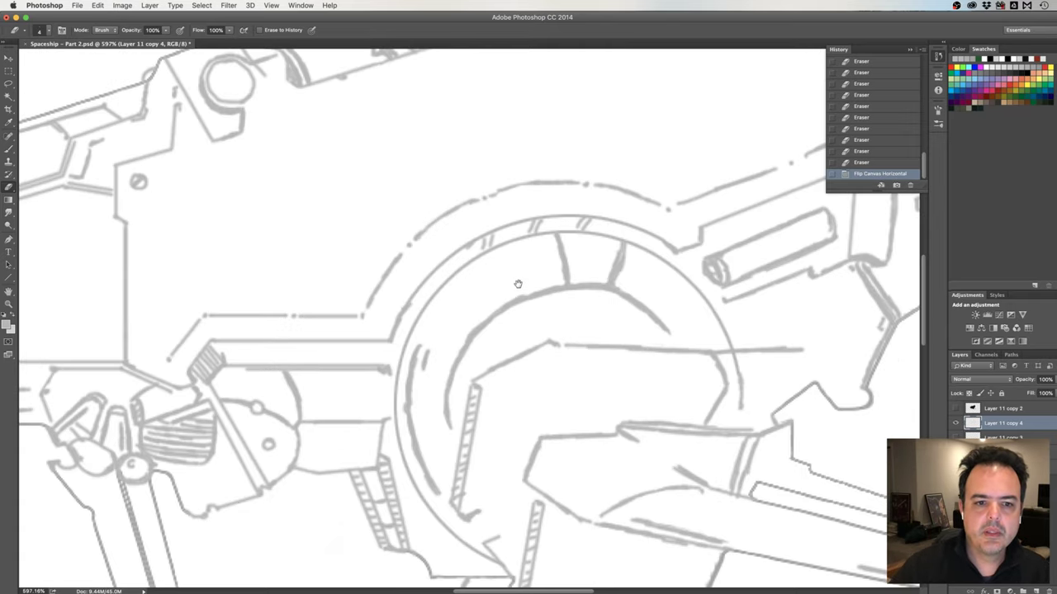
pyautogui.moveTo(460, 277); pyautogui.dragTo(417, 279)
pyautogui.scroll(-2, 417, 279)
pyautogui.scroll(-3, 437, 297)
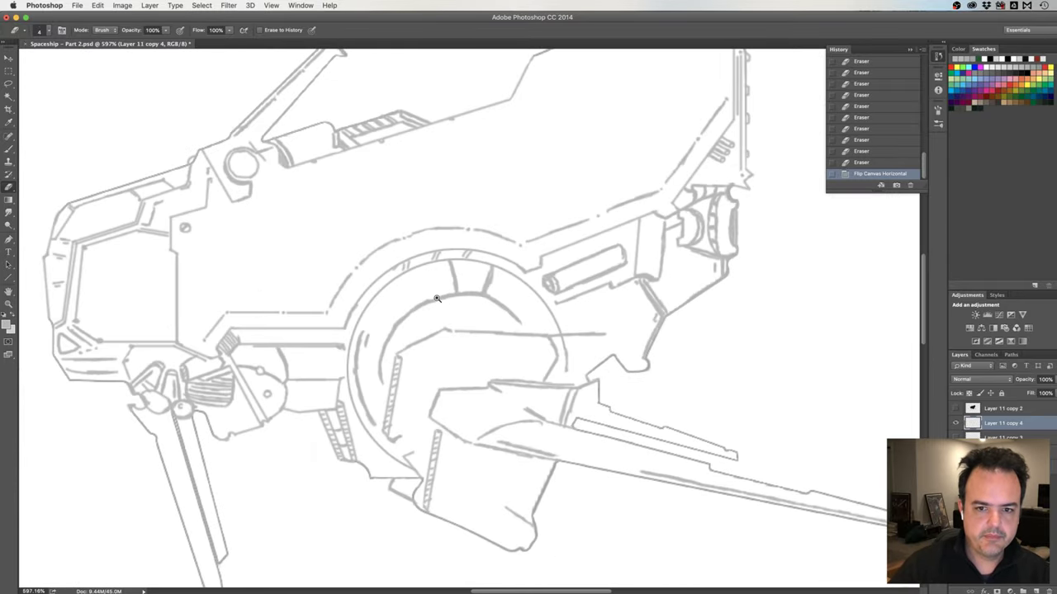
pyautogui.scroll(-2, 474, 298)
pyautogui.scroll(-3, 471, 289)
pyautogui.scroll(4, 463, 273)
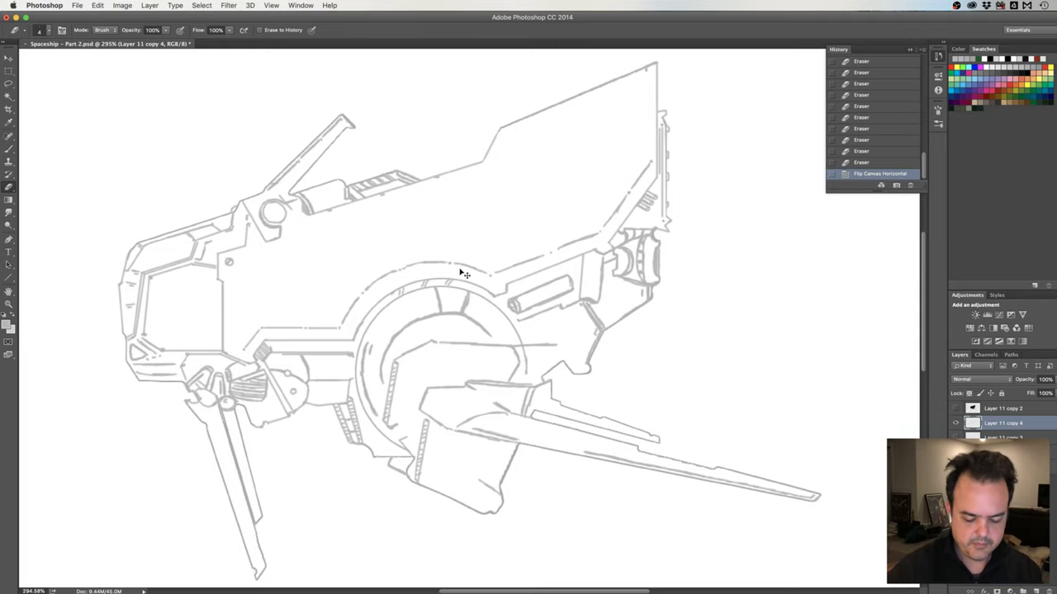
# Flip the canvas horizontally back to the ship's original orientation
pyautogui.press('h')
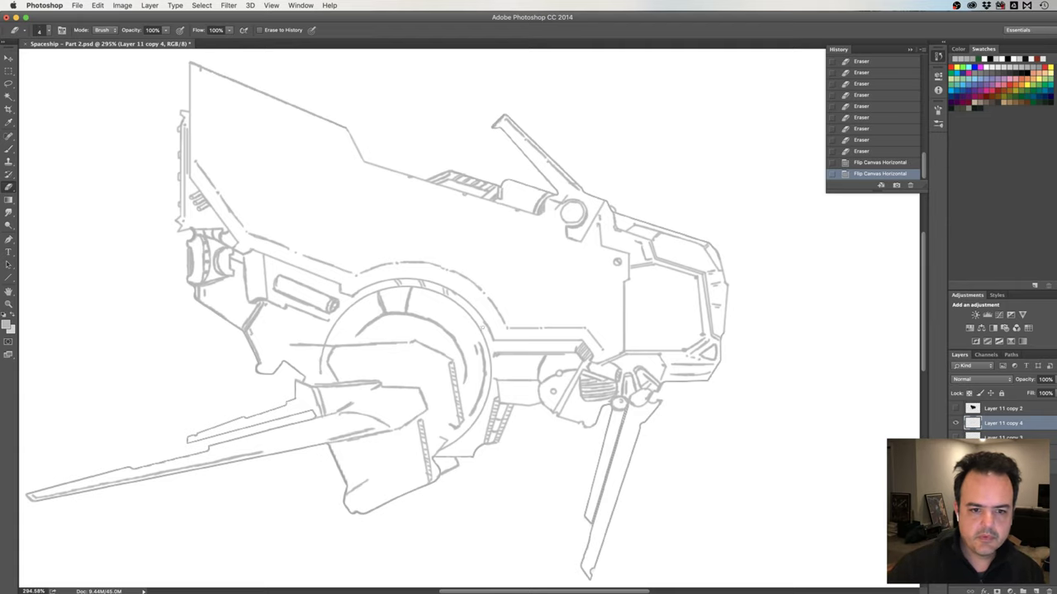
pyautogui.hotkey('ctrl', 'alt', 'z')
pyautogui.hotkey('ctrl', 'alt', 'z')
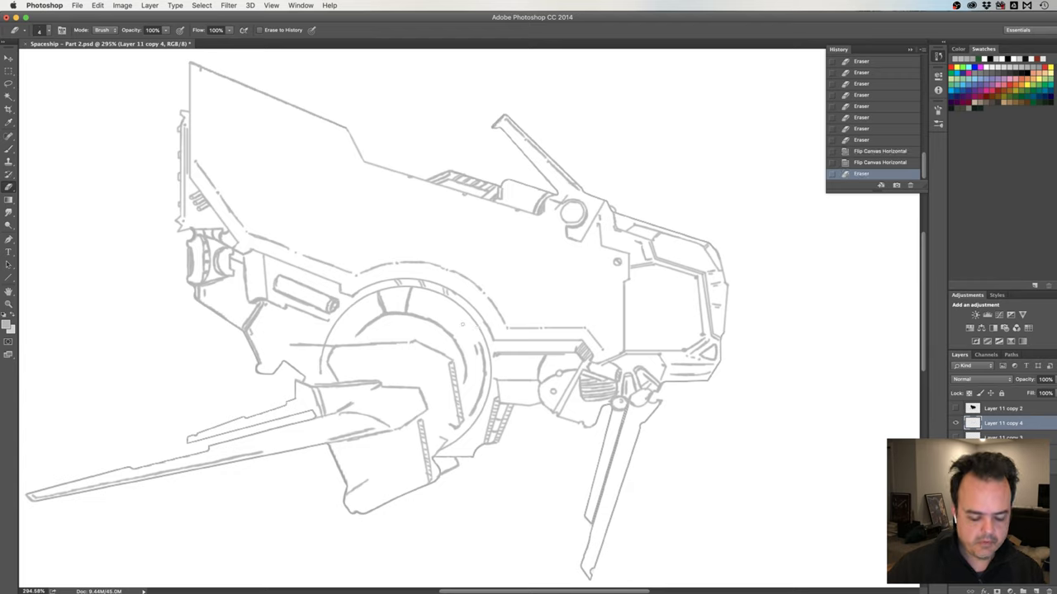
pyautogui.hotkey('ctrl', 'shift', 'z')
pyautogui.hotkey('ctrl', 'shift', 'z')
# Paint three short panel strokes on the central ring's spokes with the brush
pyautogui.press('b')
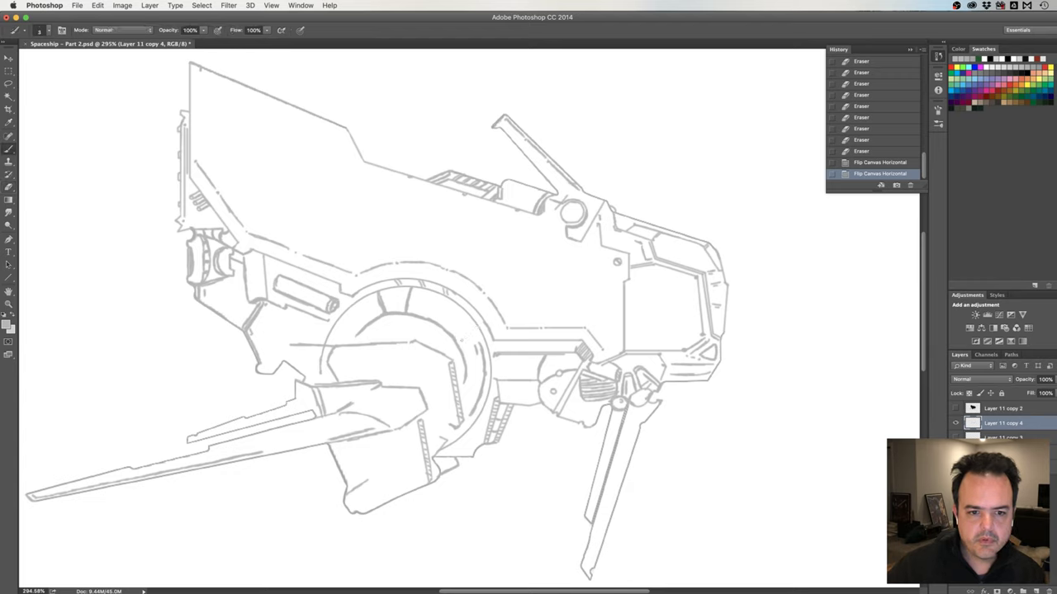
pyautogui.click(463, 330)
pyautogui.click(462, 331)
pyautogui.click(463, 331)
pyautogui.click(462, 330)
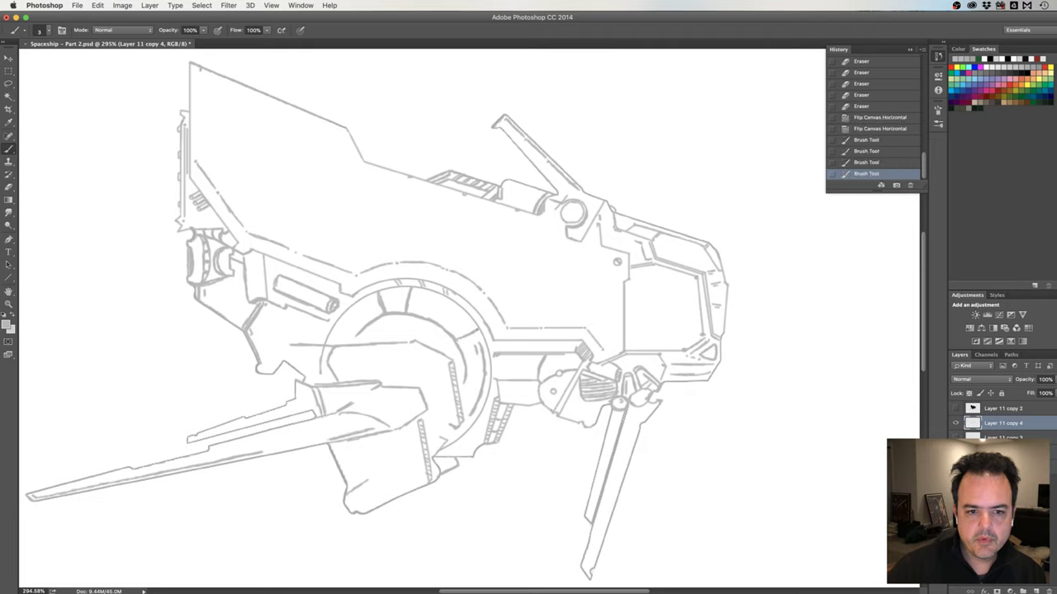
# Step back through the ring strokes in History, then redo them all
pyautogui.click(874, 152)
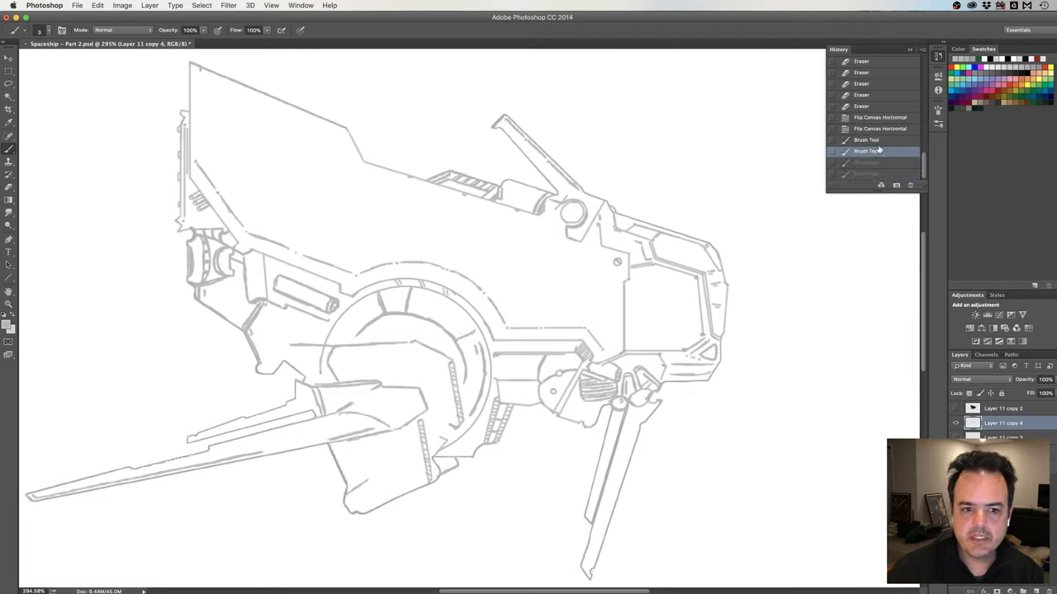
pyautogui.click(880, 141)
pyautogui.click(880, 129)
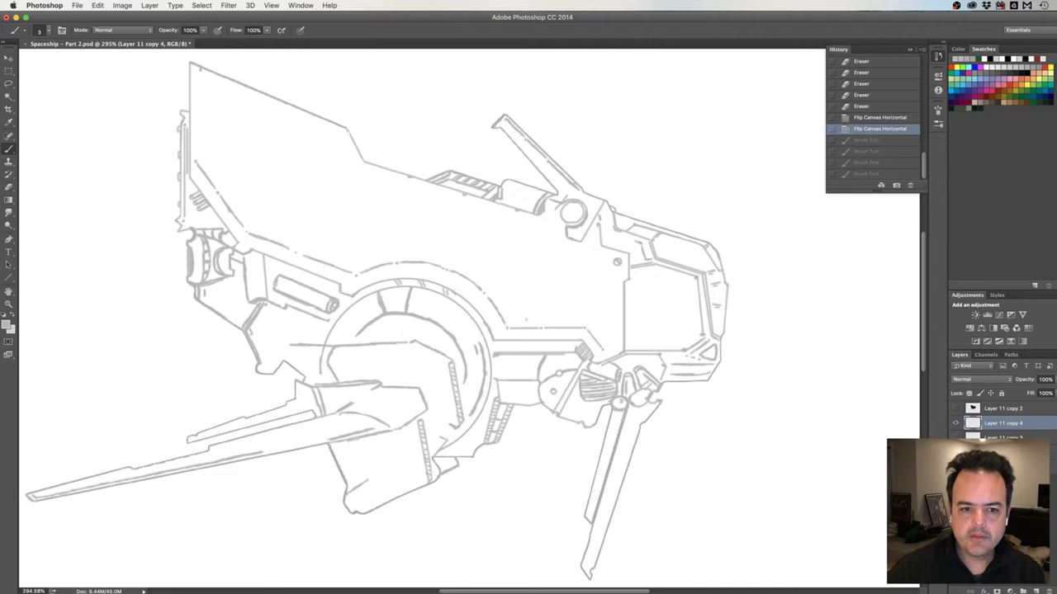
pyautogui.hotkey('ctrl', 'shift', 'z')
pyautogui.hotkey('ctrl', 'shift', 'z')
pyautogui.hotkey('ctrl', 'shift', 'z')
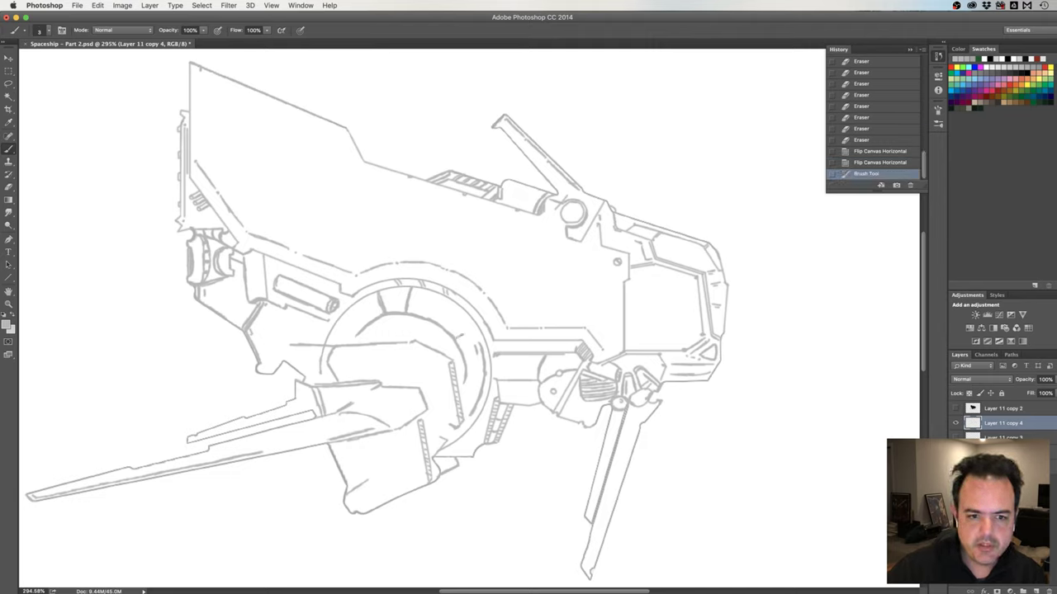
pyautogui.hotkey('ctrl', 'shift', 'z')
pyautogui.hotkey('ctrl', 'shift', 'z')
pyautogui.hotkey('ctrl', 'shift', 'z')
pyautogui.hotkey('ctrl', 'shift', 'z')
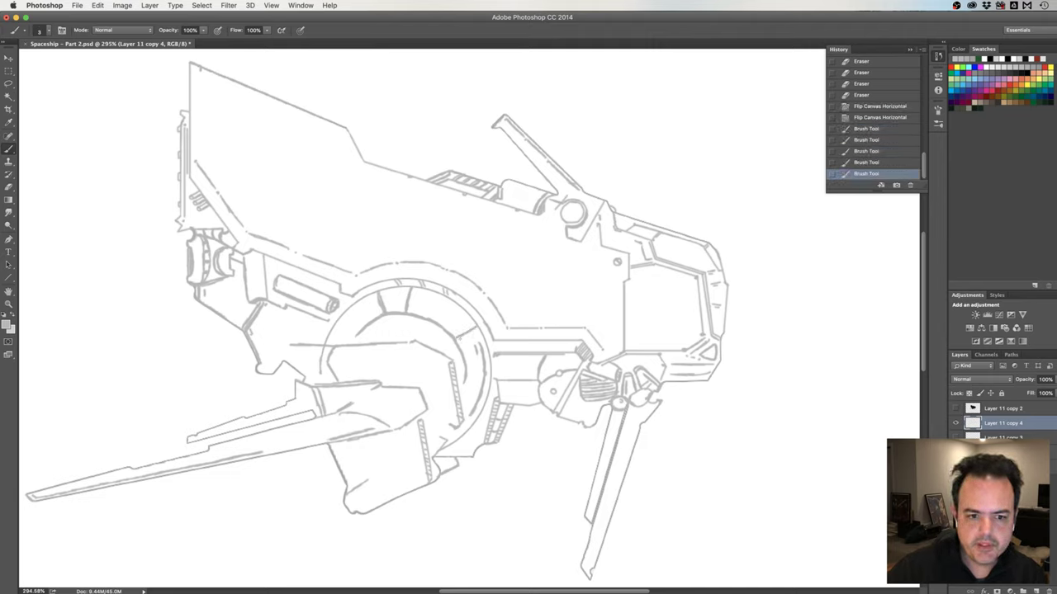
pyautogui.hotkey('ctrl', 'shift', 'z')
pyautogui.hotkey('ctrl', 'shift', 'z')
pyautogui.hotkey('ctrl', 'shift', 'z')
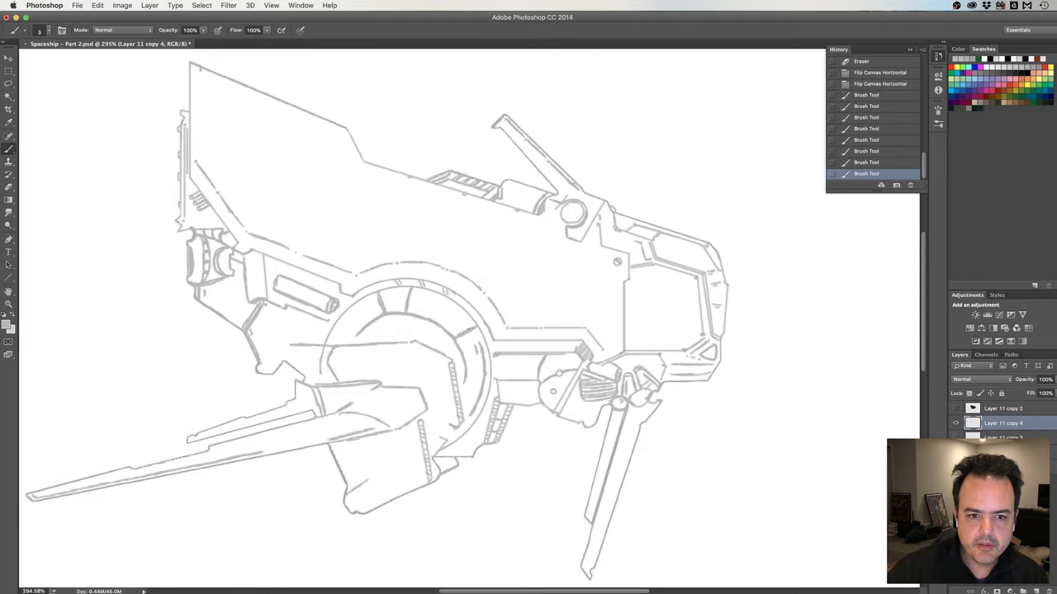
pyautogui.hotkey('ctrl', 'shift', 'z')
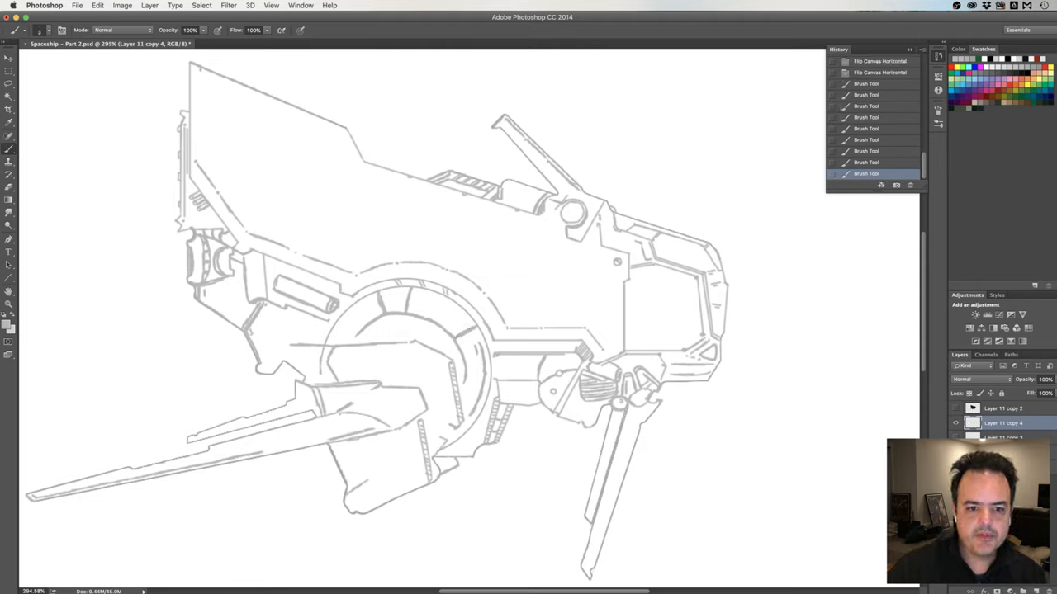
pyautogui.hotkey('ctrl', 'shift', 'z')
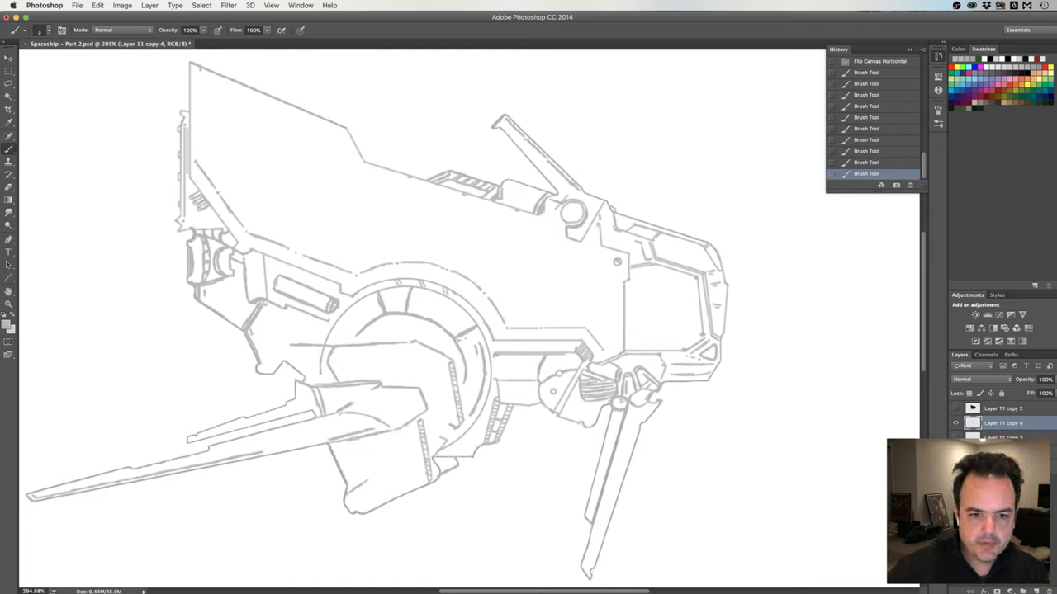
pyautogui.hotkey('ctrl', 'shift', 'z')
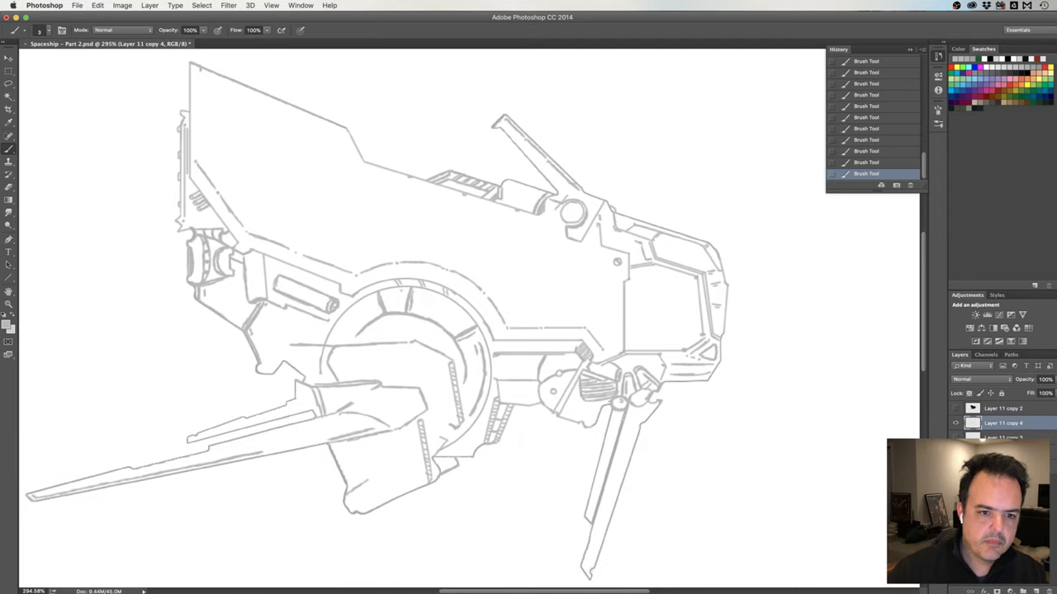
# Erase the small stray marks near the wheel hub
pyautogui.press('e')
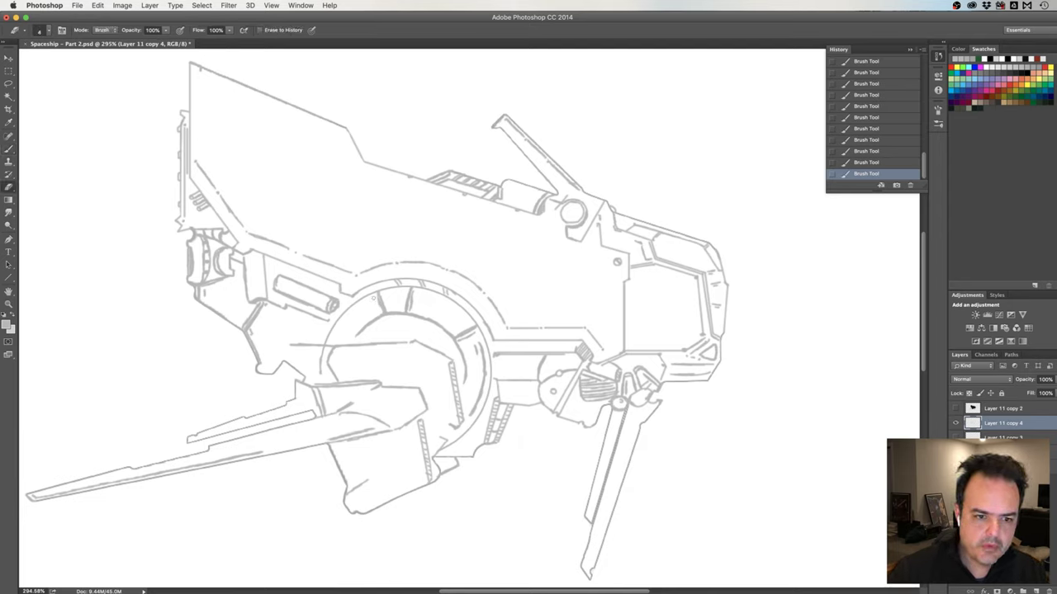
pyautogui.click(375, 299)
pyautogui.click(378, 302)
pyautogui.click(379, 305)
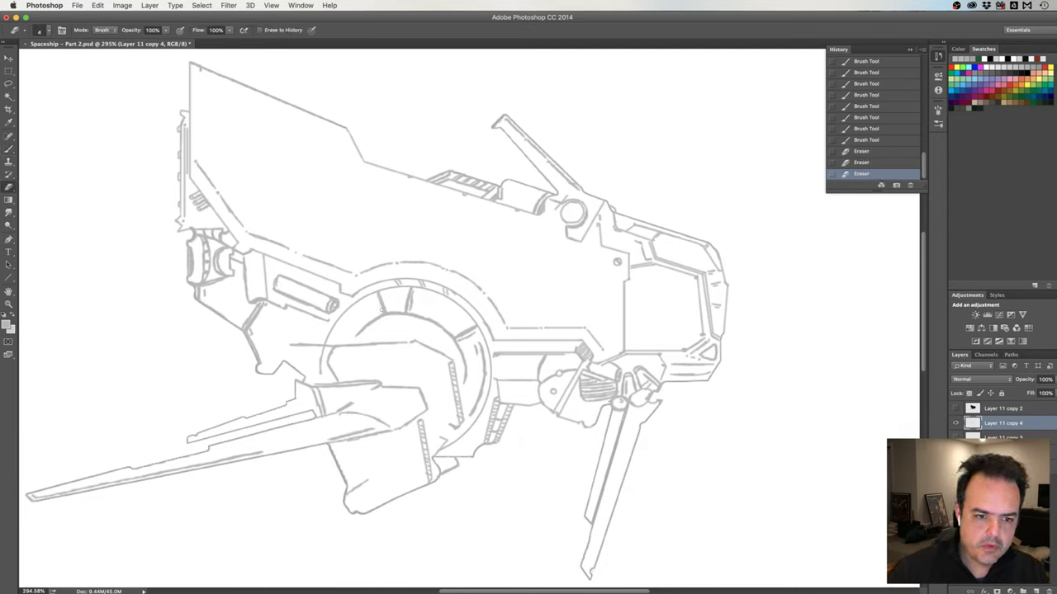
pyautogui.click(378, 299)
pyautogui.click(378, 301)
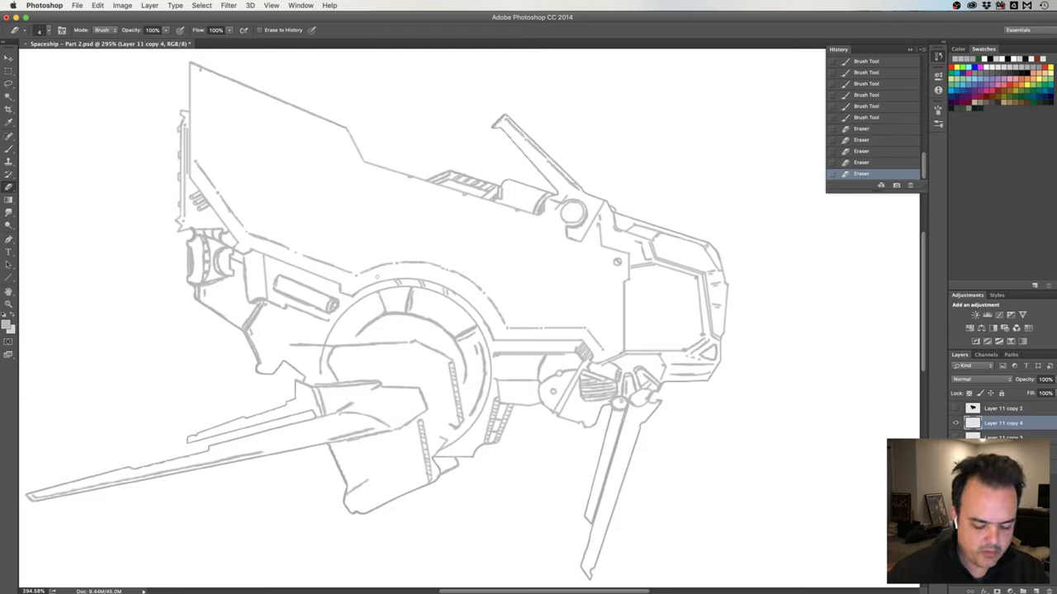
# Add six small grey detail strokes beside the wheel hub
pyautogui.press('b')
pyautogui.click(382, 303)
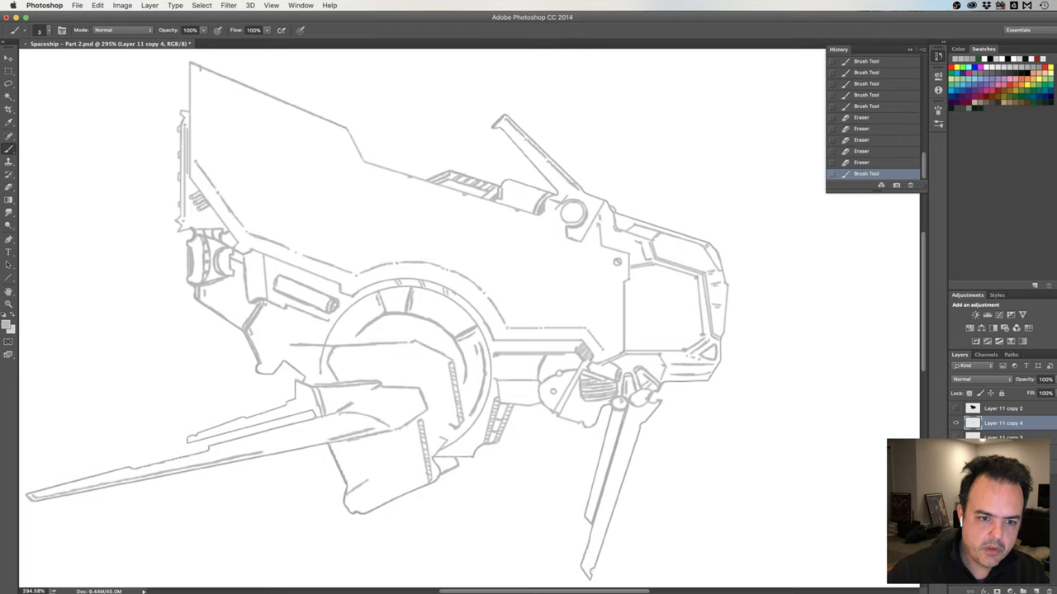
pyautogui.click(383, 305)
pyautogui.click(381, 306)
pyautogui.click(381, 307)
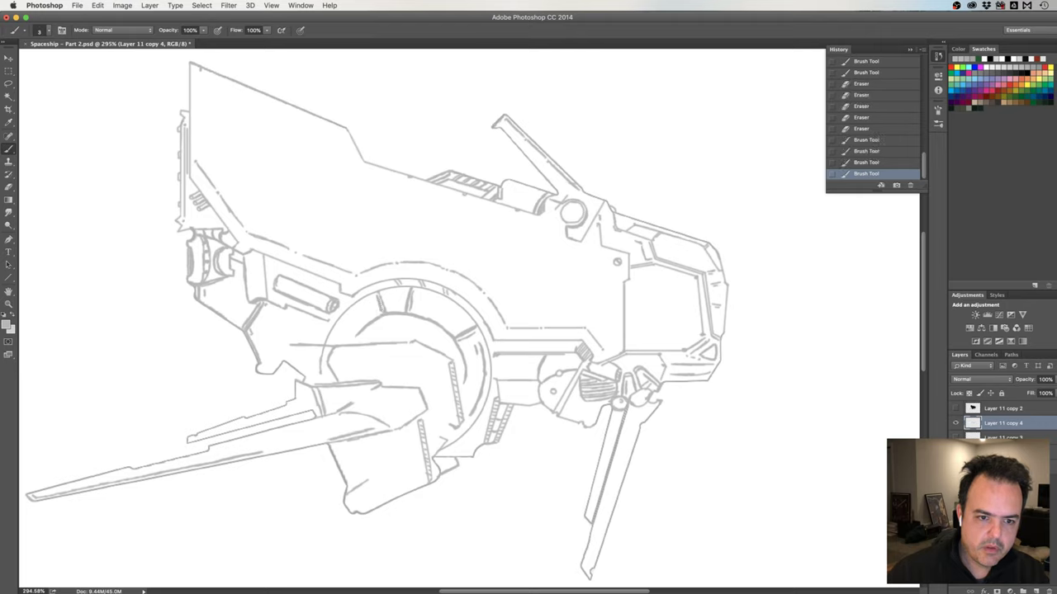
pyautogui.click(381, 308)
pyautogui.click(381, 308)
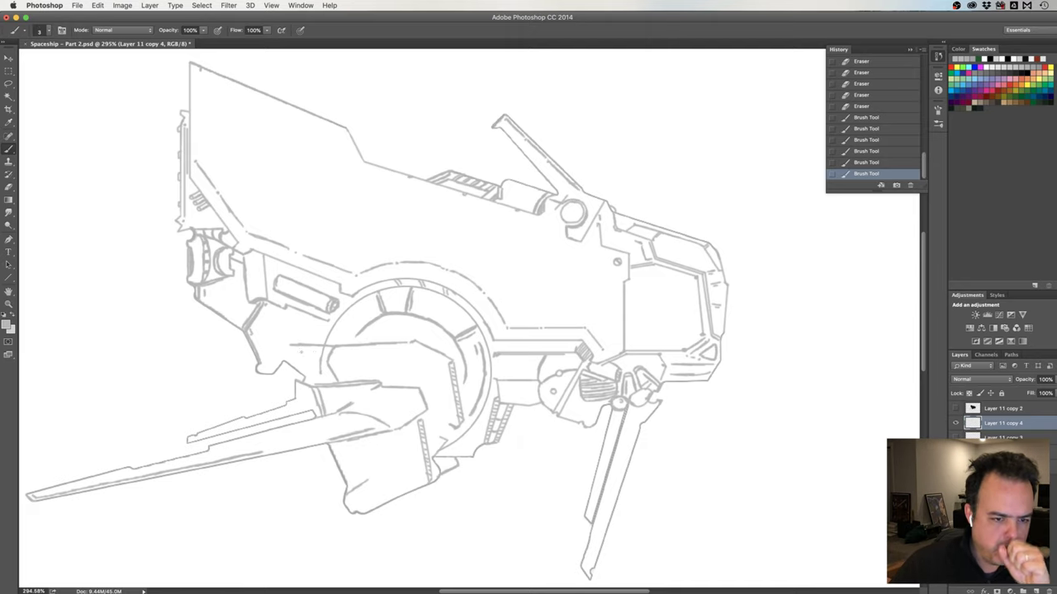
# Erase a section of the line just left of the central ring
pyautogui.press('e')
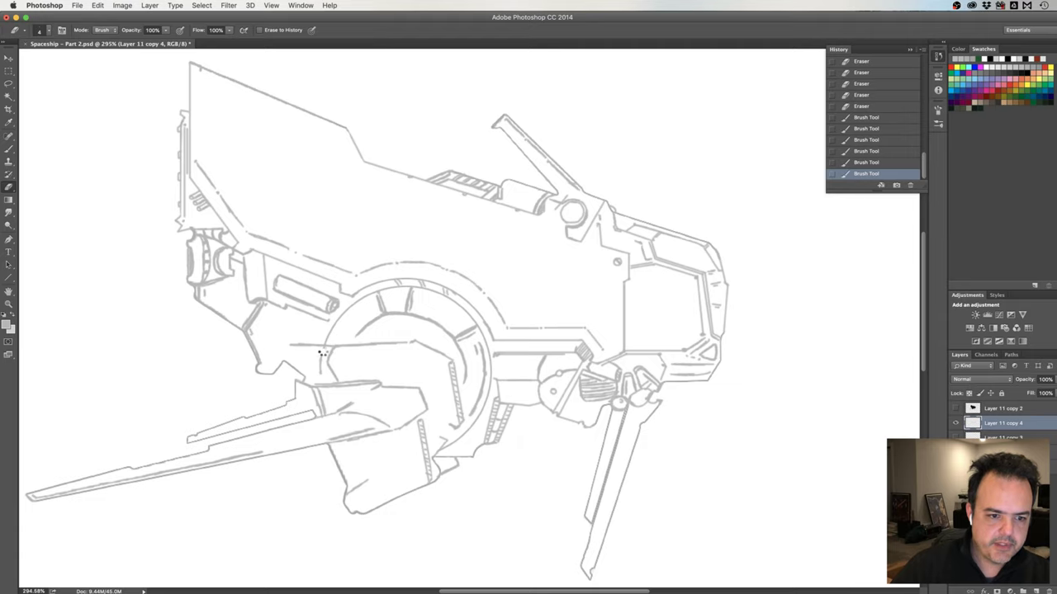
pyautogui.moveTo(323, 351); pyautogui.dragTo(324, 359)
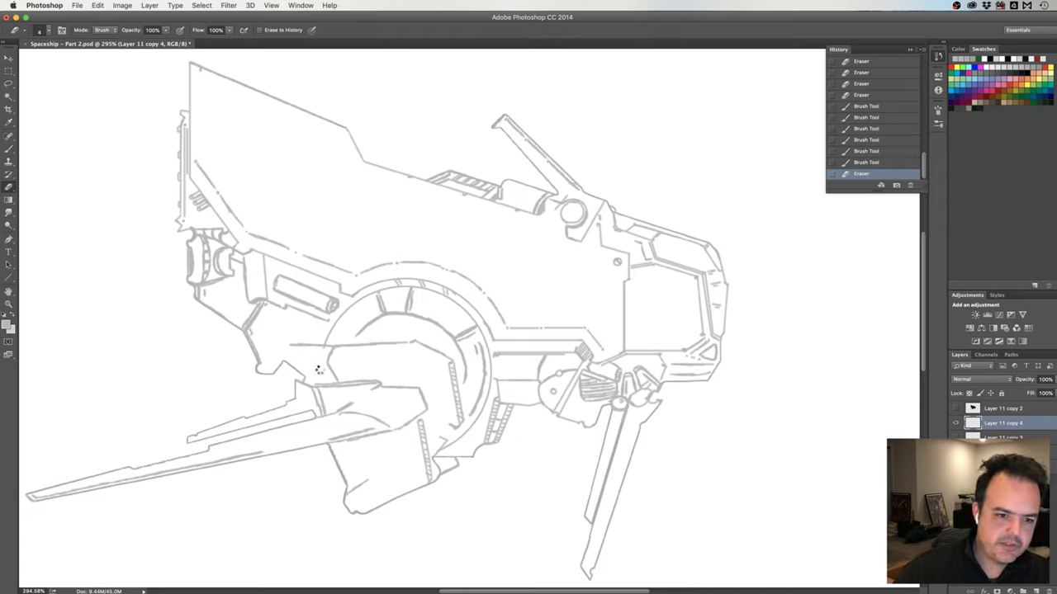
pyautogui.moveTo(322, 373); pyautogui.dragTo(322, 355)
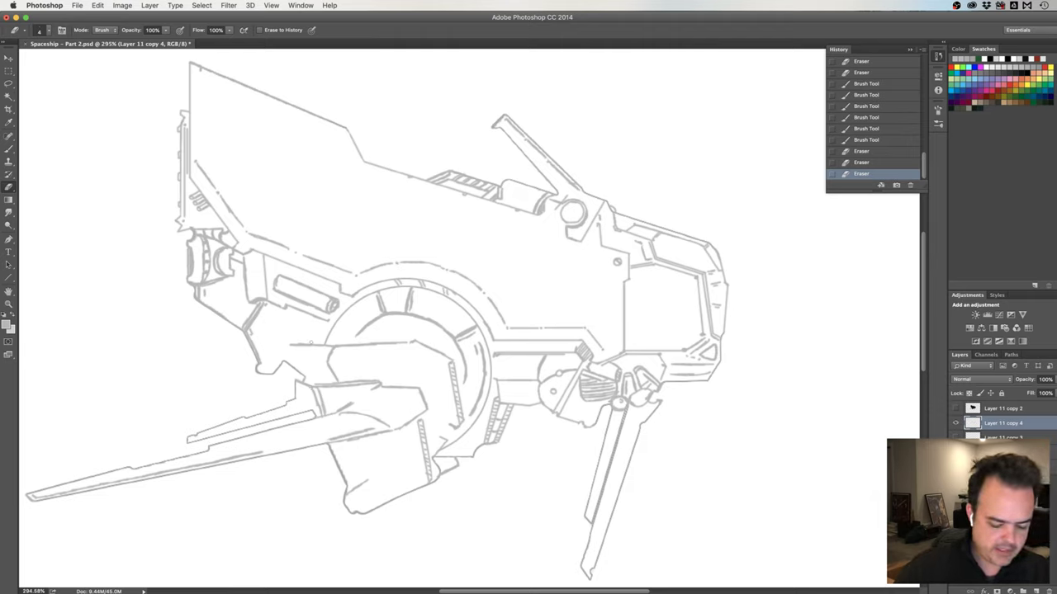
# Draw a horizontal panel line running left from the ring, plus short strokes at the wing joint
pyautogui.press('b')
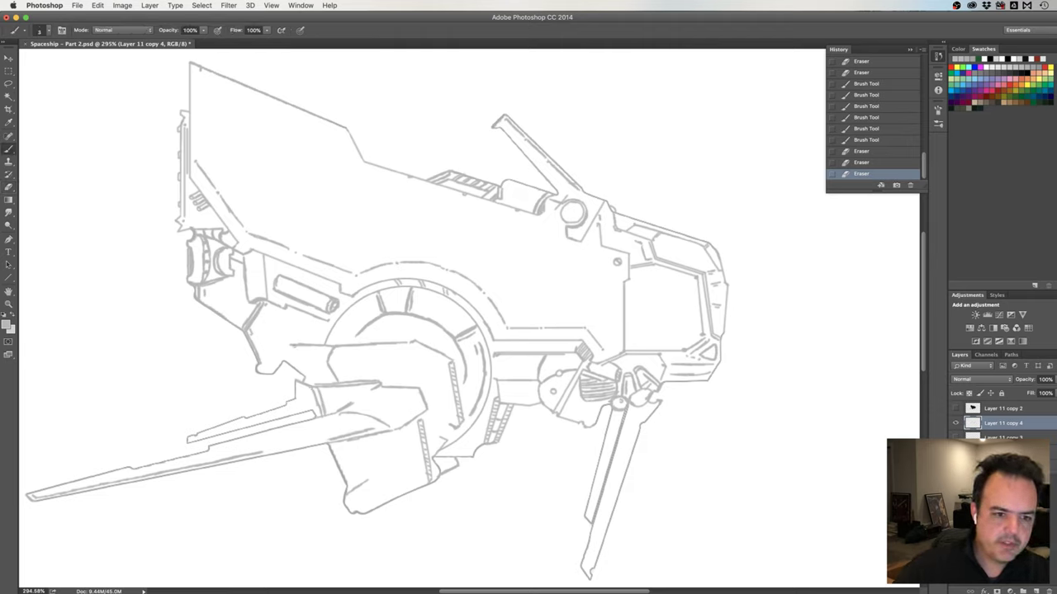
pyautogui.moveTo(291, 350); pyautogui.dragTo(300, 347)
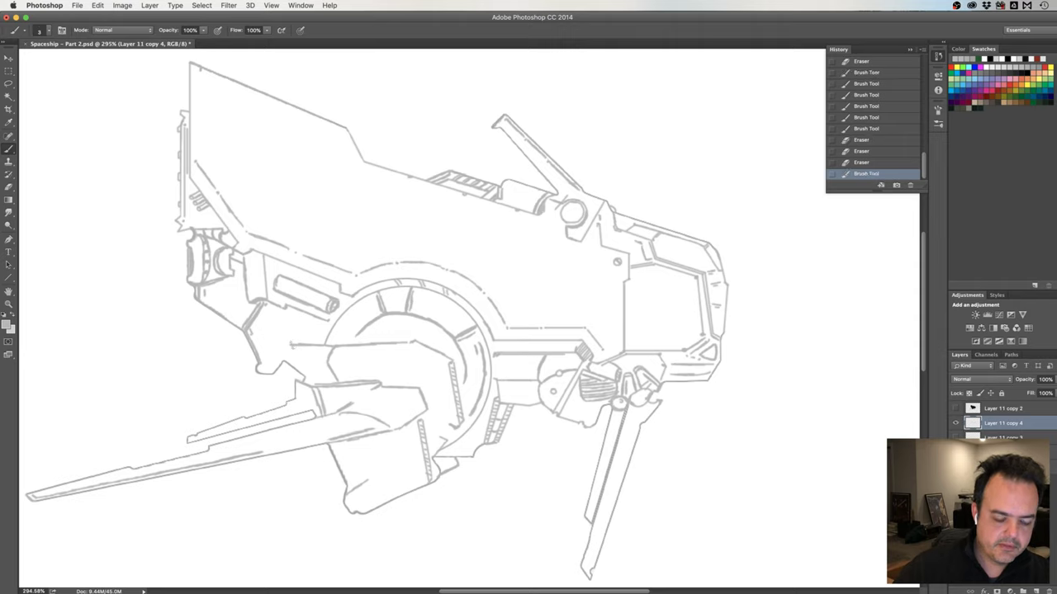
pyautogui.press('e')
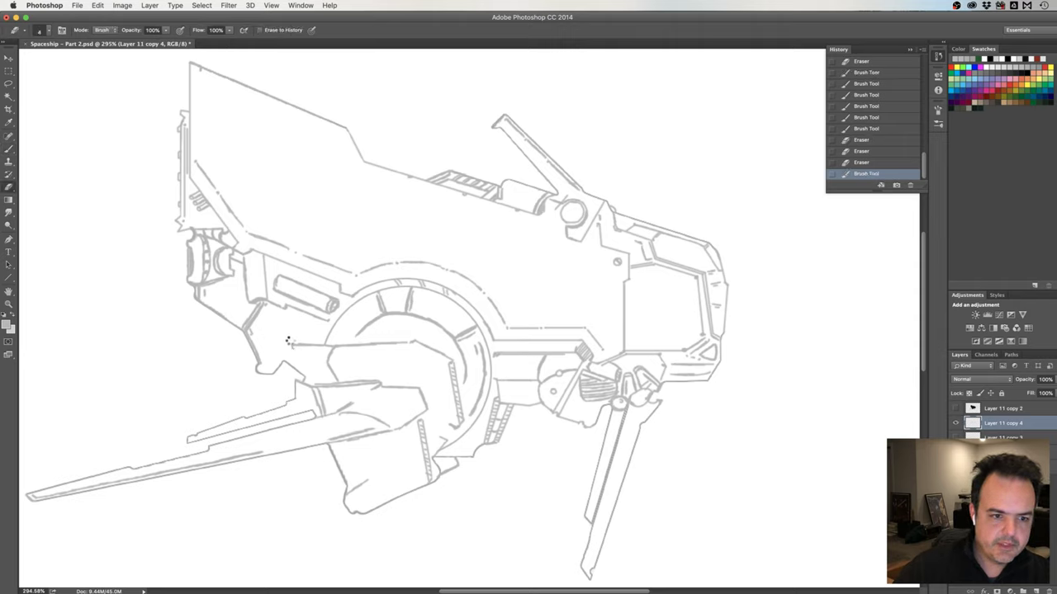
pyautogui.moveTo(290, 343); pyautogui.dragTo(300, 352)
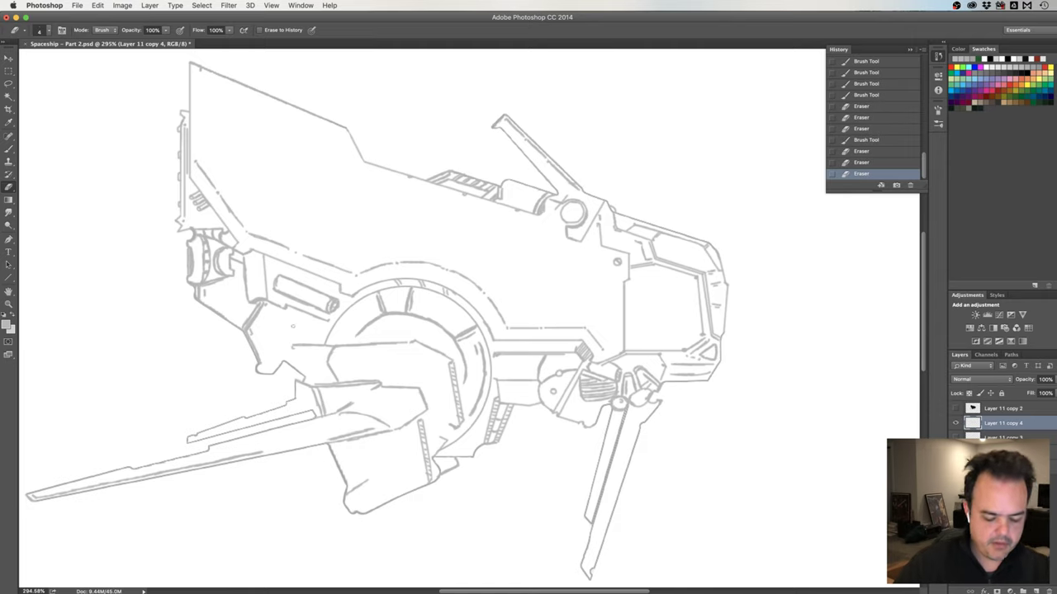
pyautogui.press('b')
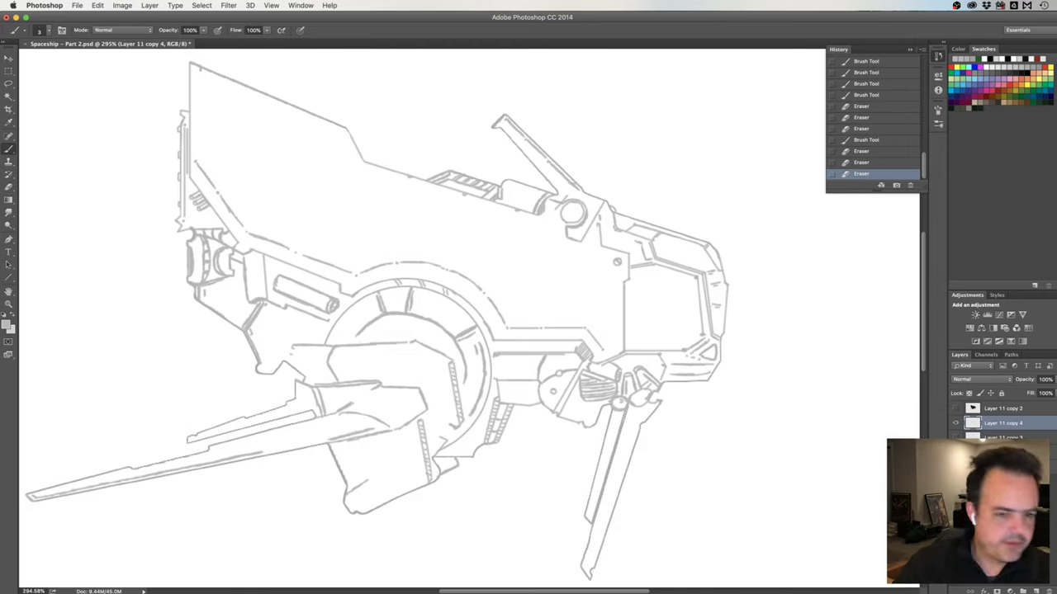
pyautogui.moveTo(295, 345); pyautogui.dragTo(302, 349)
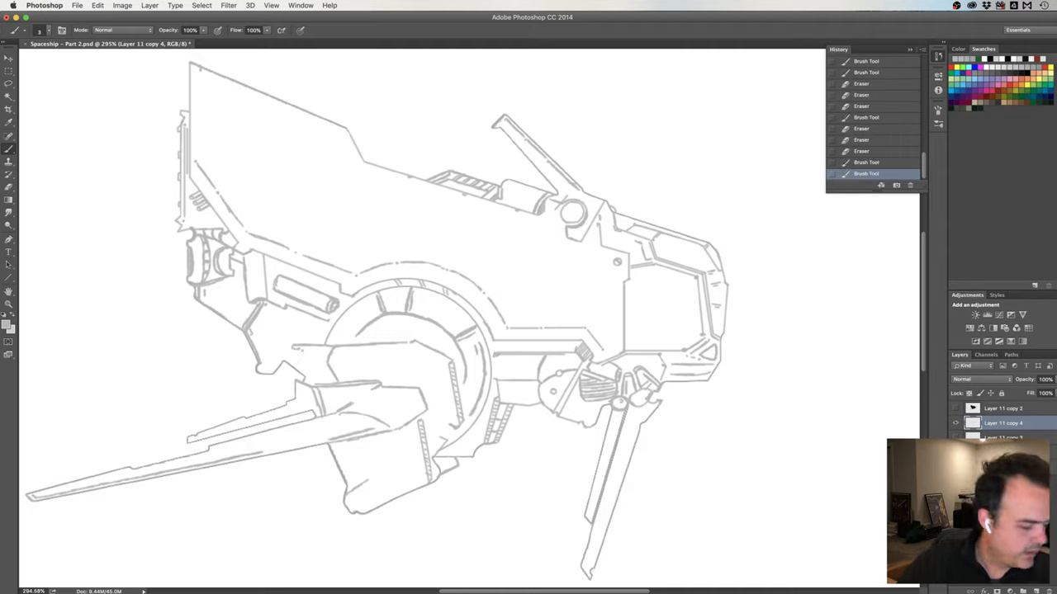
pyautogui.moveTo(298, 346); pyautogui.dragTo(328, 346)
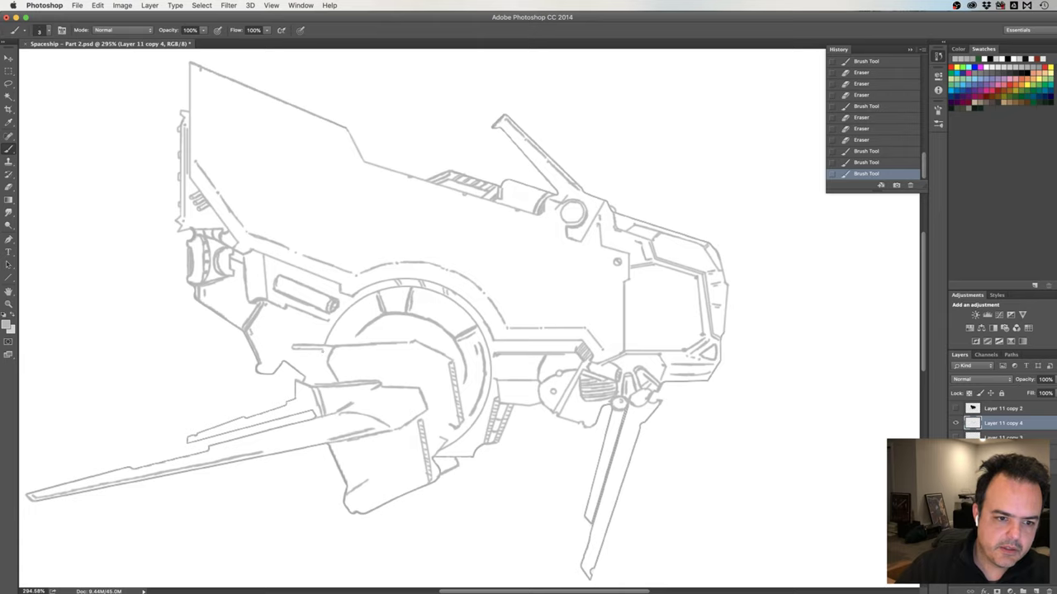
pyautogui.moveTo(320, 365); pyautogui.dragTo(321, 377)
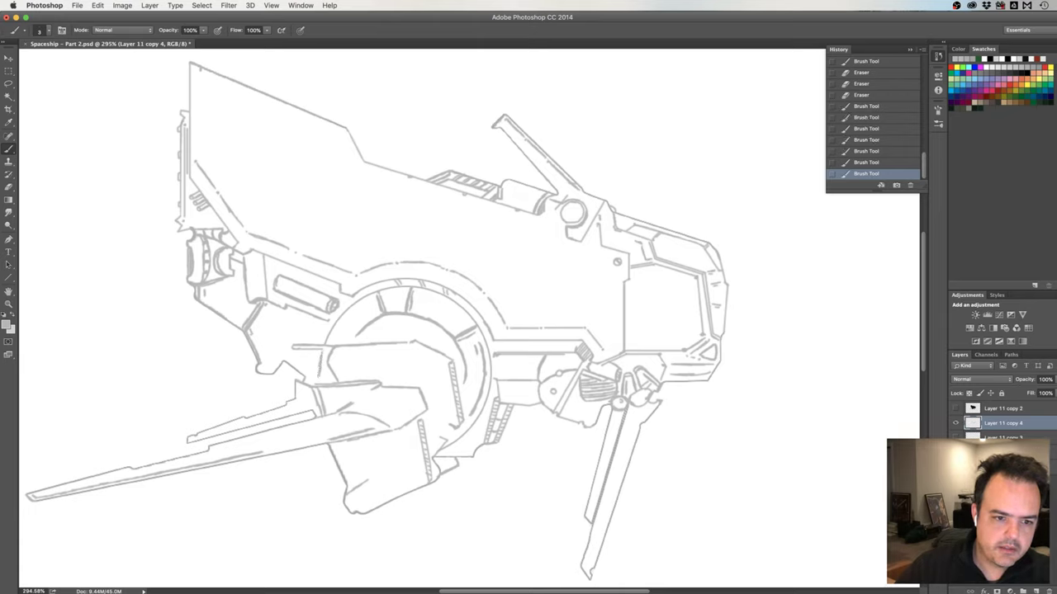
# Touch up the lower-left wing joint with one more tiny grey stroke
pyautogui.moveTo(317, 371); pyautogui.dragTo(313, 379)
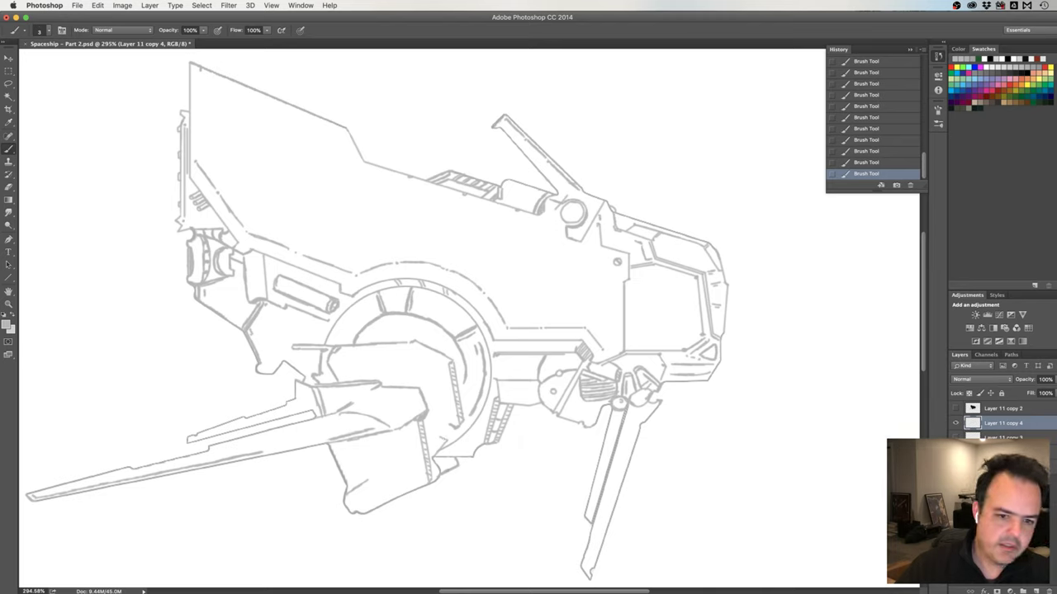
pyautogui.press('e')
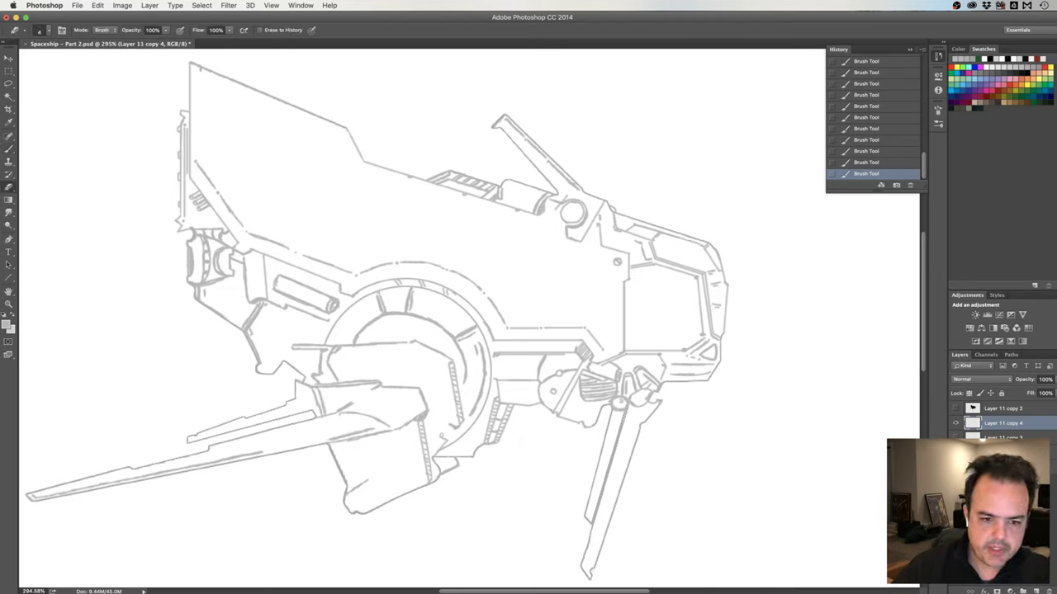
# Erase the leftover stray marks just below the hub
pyautogui.moveTo(444, 439); pyautogui.dragTo(446, 441)
pyautogui.moveTo(445, 441); pyautogui.dragTo(446, 440)
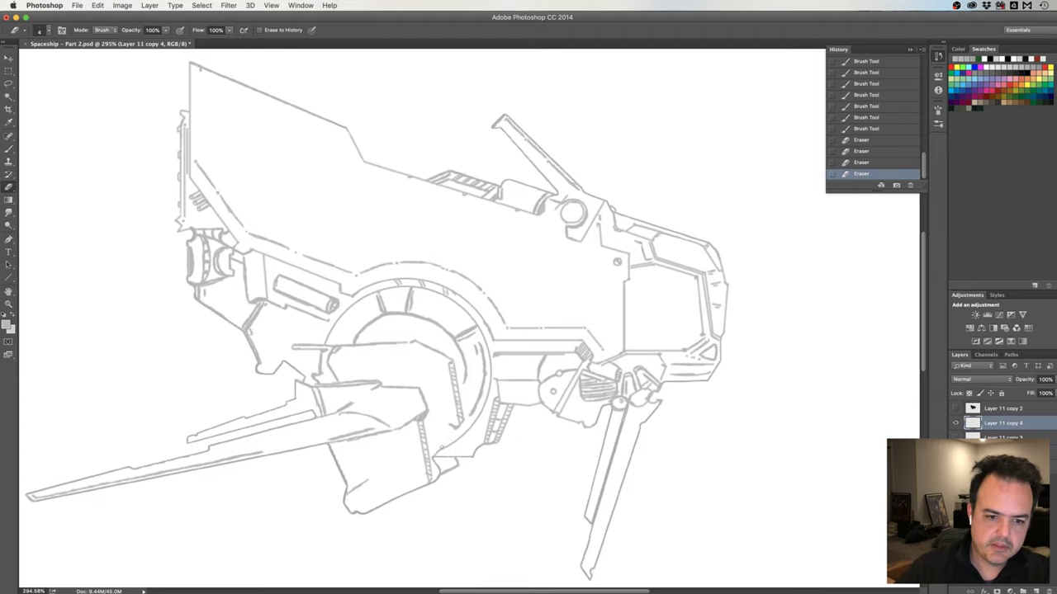
pyautogui.click(439, 446)
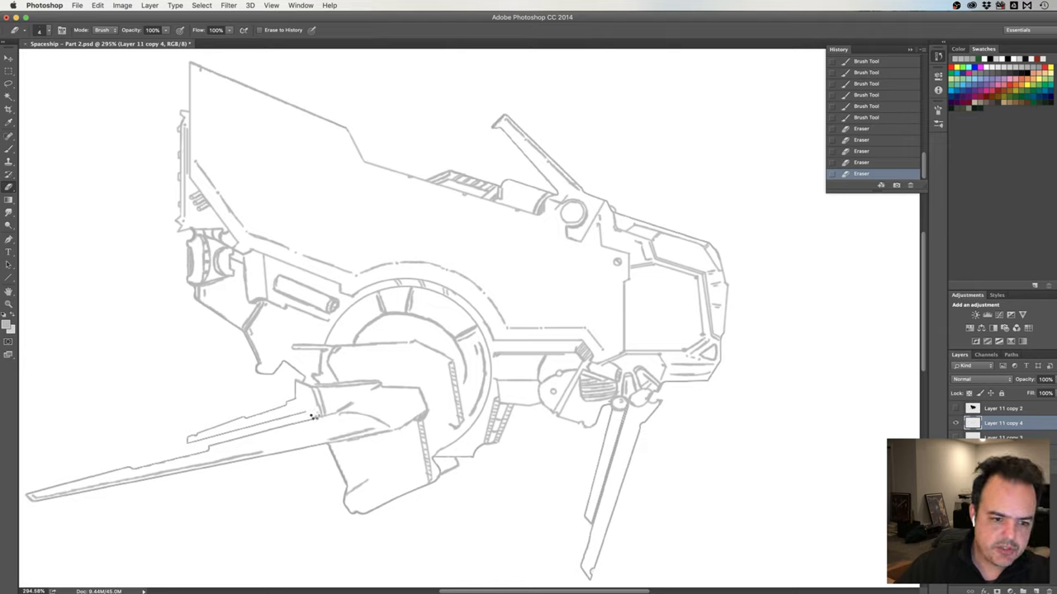
# Trim the loose line bits on the lower-left wing
pyautogui.click(313, 416)
pyautogui.click(308, 409)
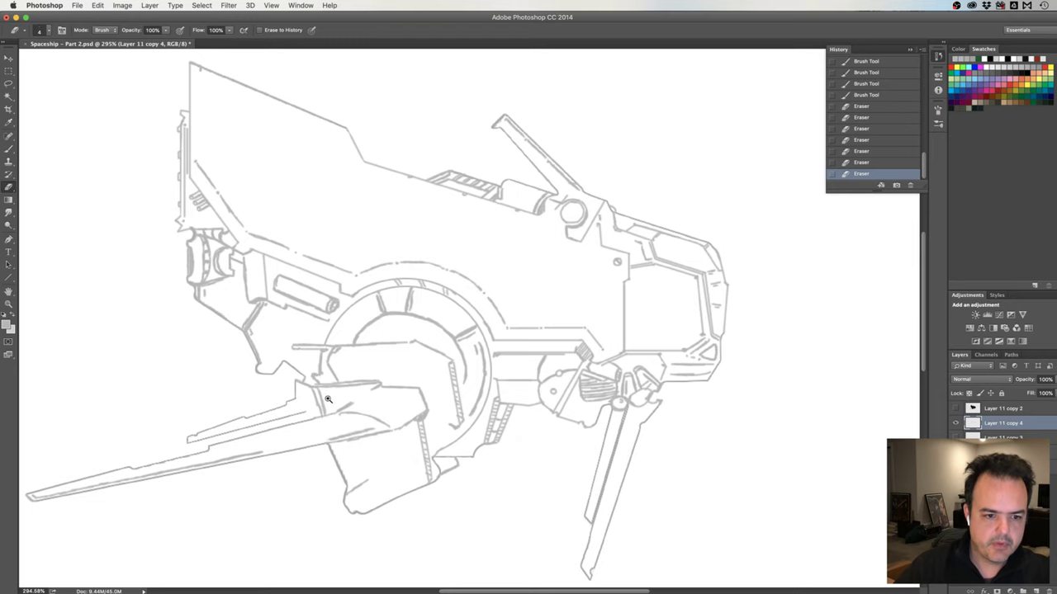
pyautogui.scroll(3, 327, 399)
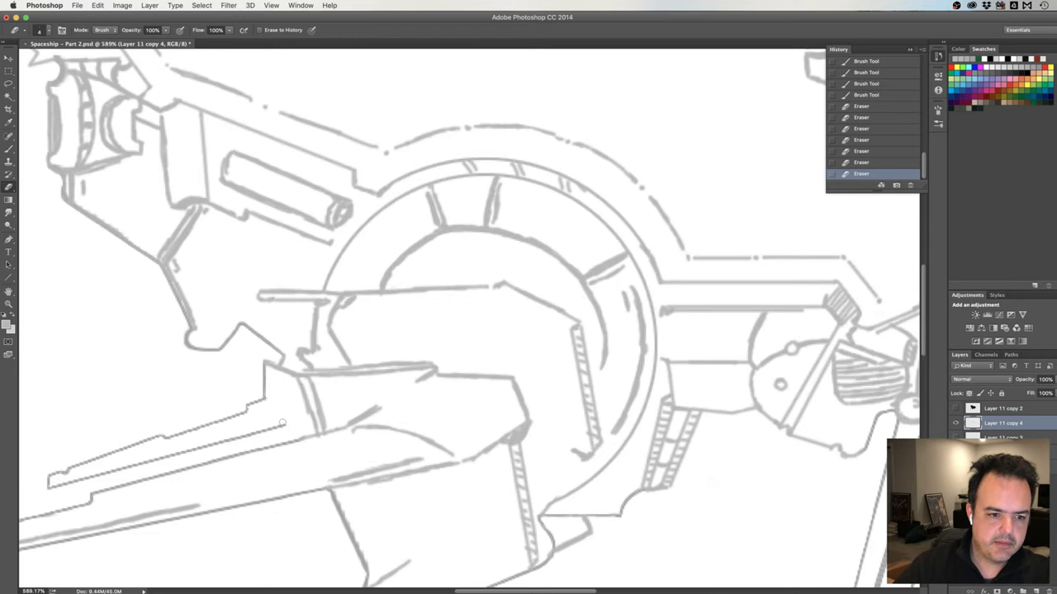
# Erase the wing line's end and patch it with small brush dabs
pyautogui.click(284, 426)
pyautogui.click(288, 423)
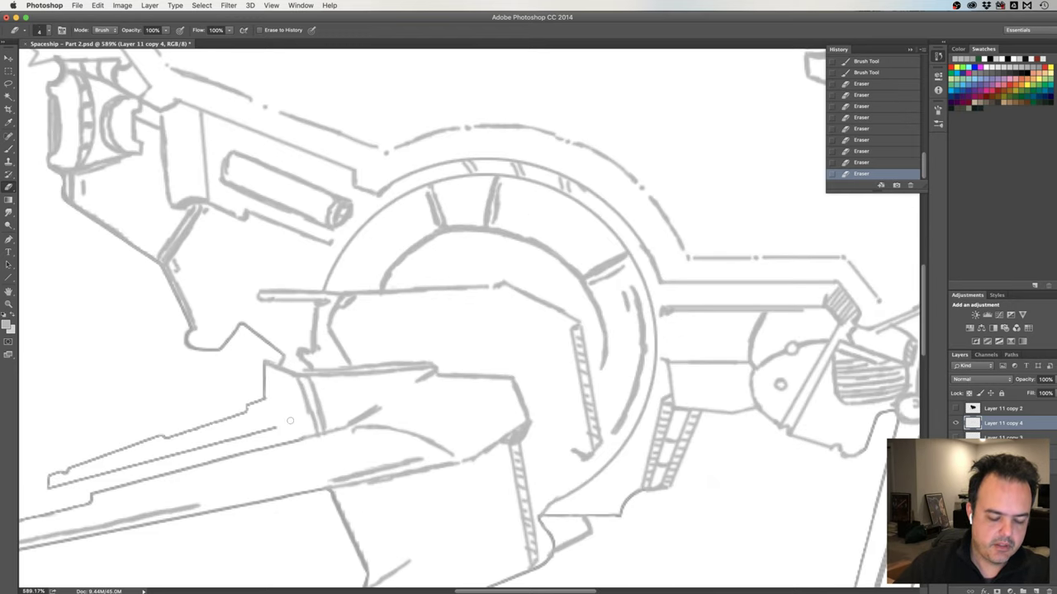
pyautogui.press('b')
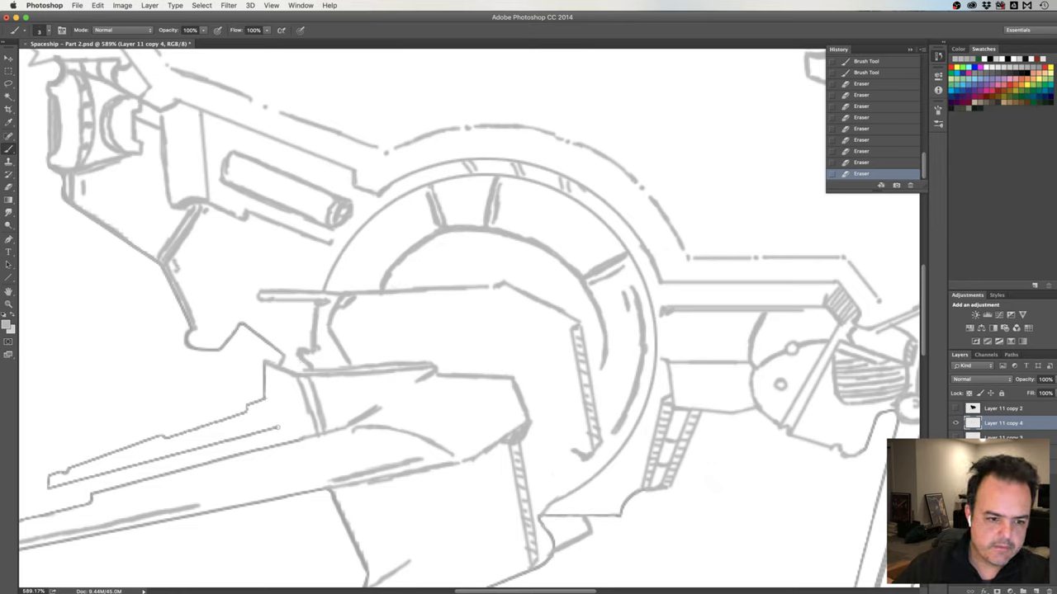
pyautogui.click(282, 431)
pyautogui.click(282, 434)
pyautogui.click(282, 435)
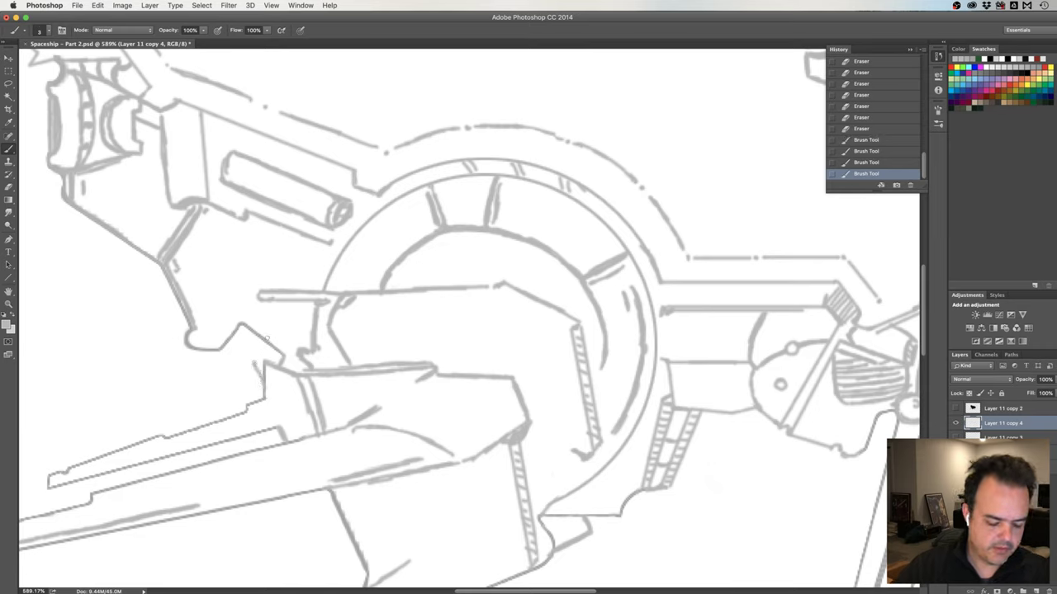
# Draw the notched edge above the wing joint and trim its excess
pyautogui.moveTo(265, 398)
pyautogui.mouseDown()
pyautogui.moveTo(254, 367)
pyautogui.moveTo(276, 363)
pyautogui.moveTo(246, 356)
pyautogui.moveTo(252, 378)
pyautogui.mouseUp()
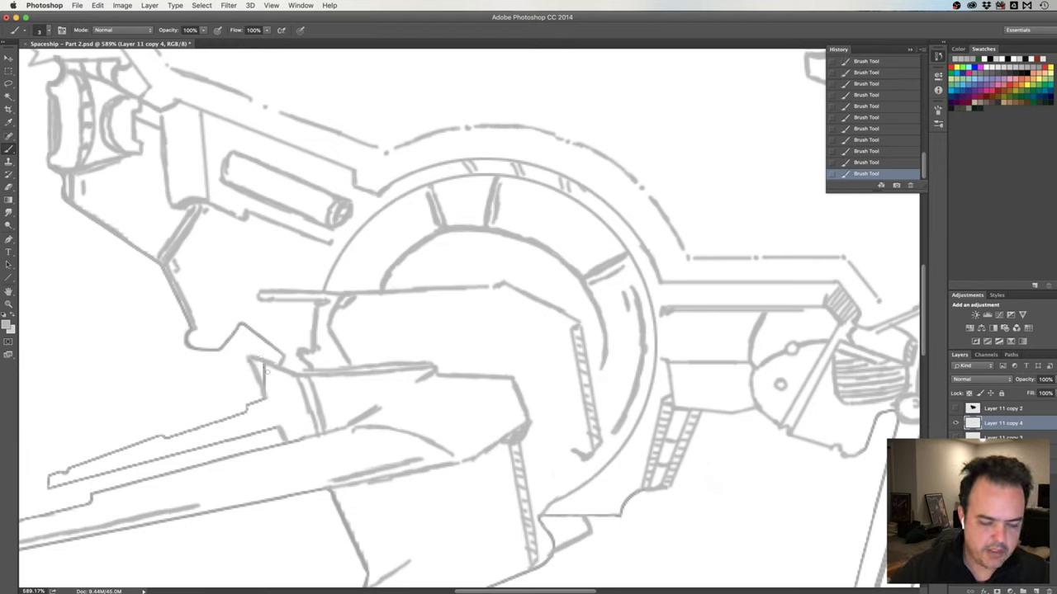
pyautogui.press('e')
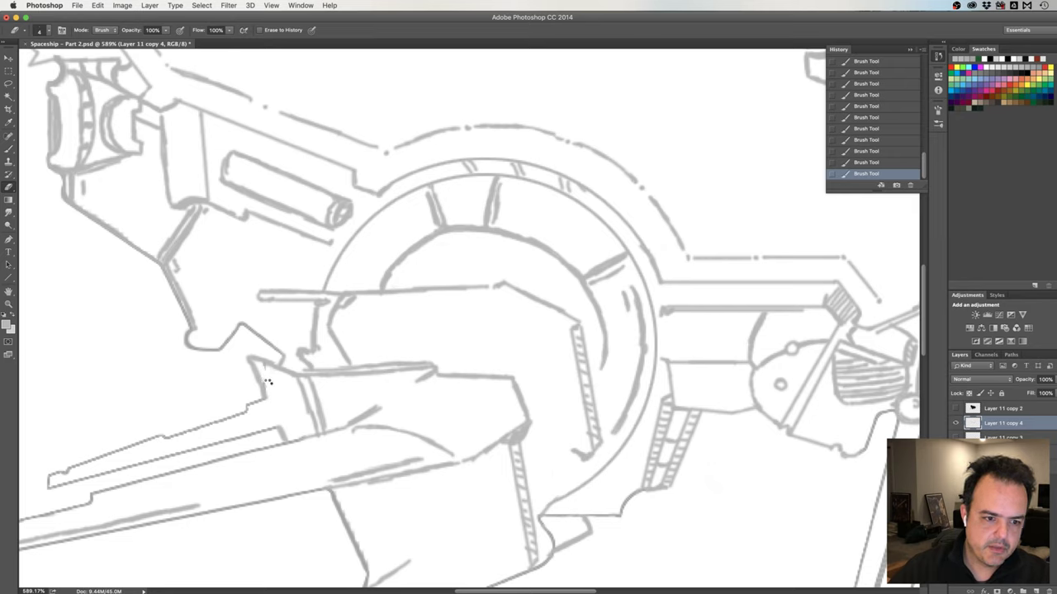
pyautogui.moveTo(264, 371); pyautogui.dragTo(270, 376)
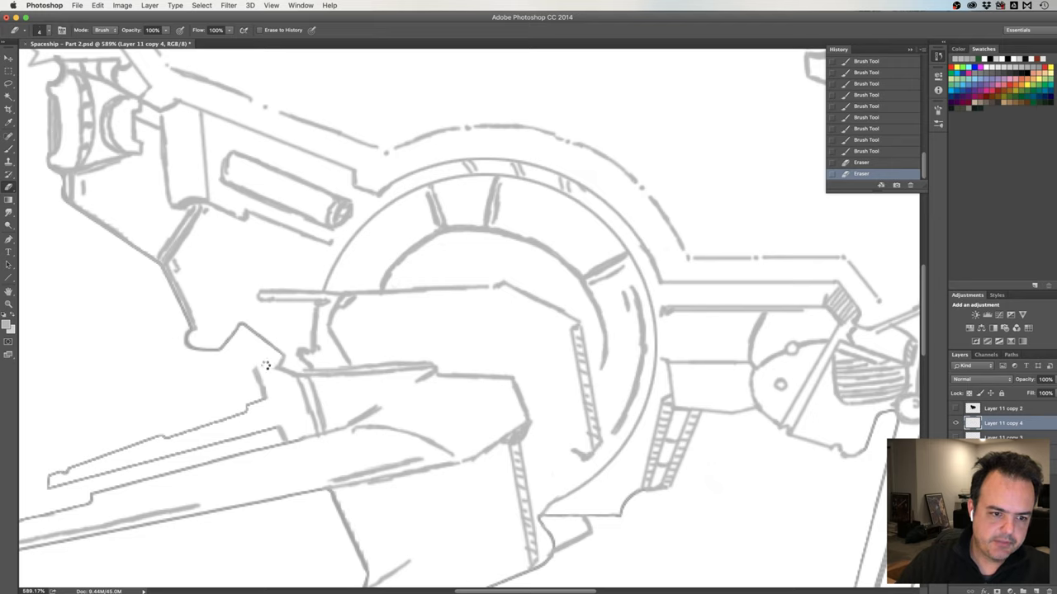
pyautogui.moveTo(265, 377)
pyautogui.mouseDown()
pyautogui.moveTo(259, 386)
pyautogui.moveTo(279, 367)
pyautogui.moveTo(254, 370)
pyautogui.mouseUp()
pyautogui.press('b')
pyautogui.press('e')
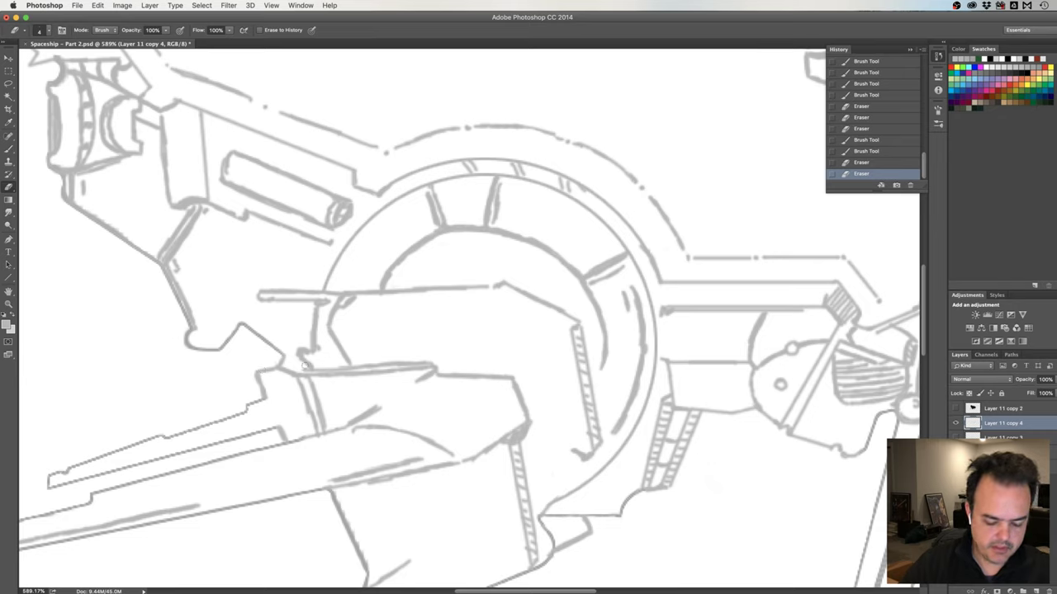
# Ink the box edges and short hatching strokes on the ribbed joint collar, then zoom out
pyautogui.press('b')
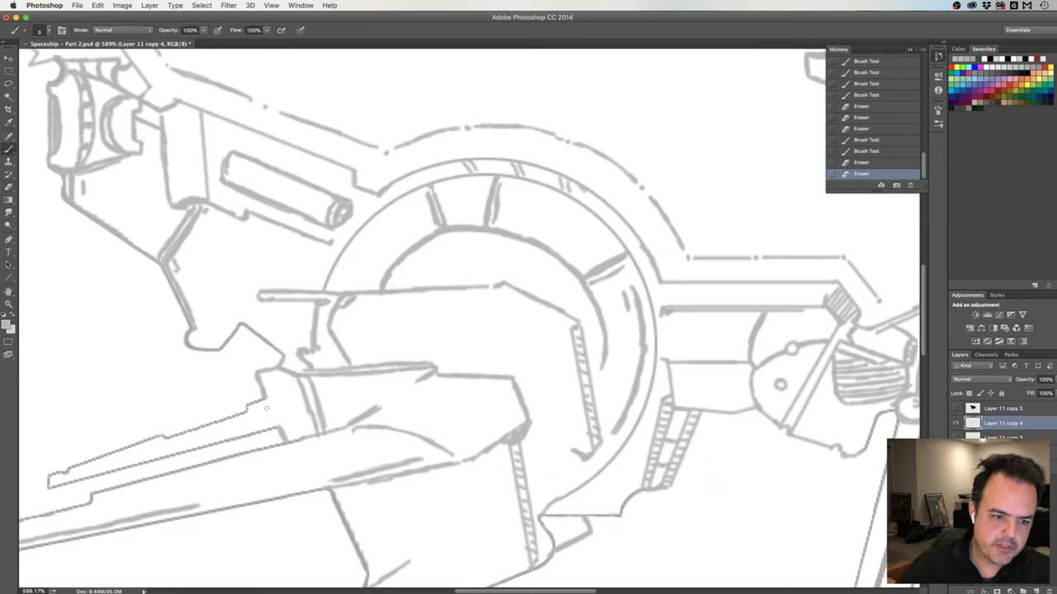
pyautogui.moveTo(264, 396); pyautogui.dragTo(282, 435)
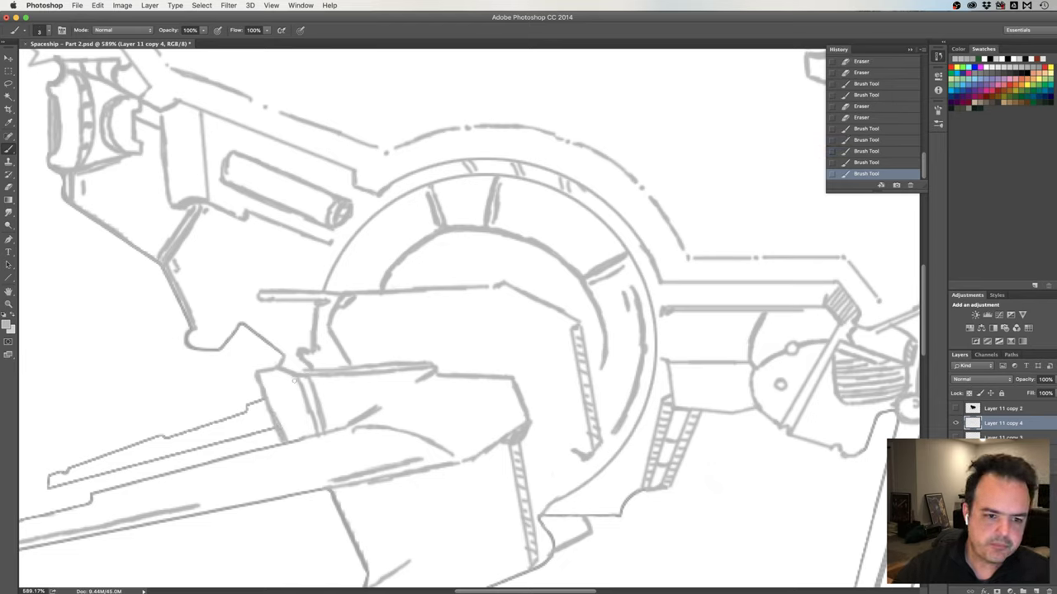
pyautogui.moveTo(285, 373); pyautogui.dragTo(309, 436)
pyautogui.moveTo(304, 425); pyautogui.dragTo(310, 440)
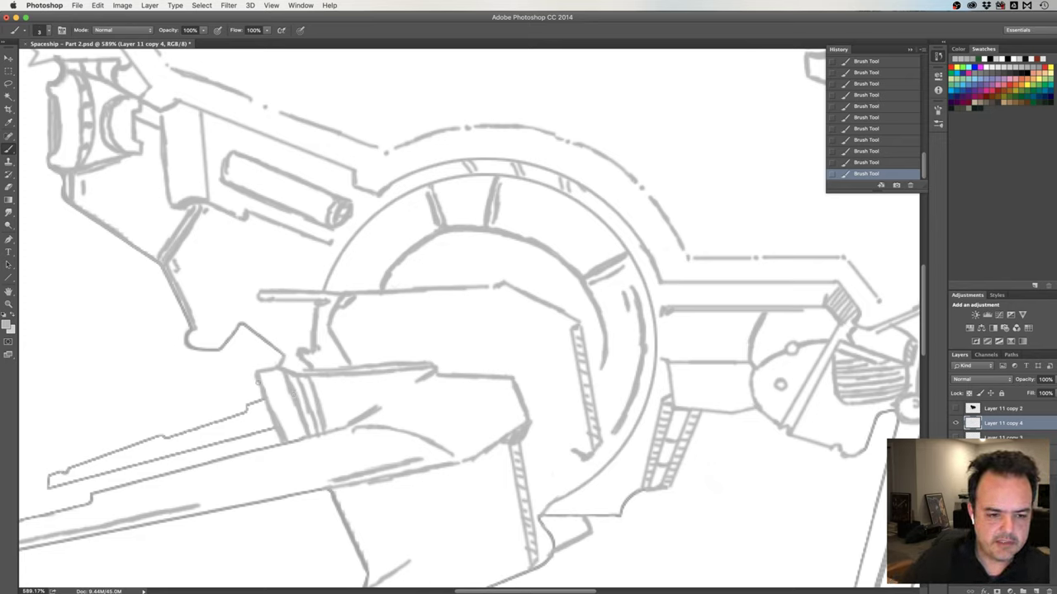
pyautogui.moveTo(259, 374)
pyautogui.mouseDown()
pyautogui.moveTo(284, 376)
pyautogui.moveTo(294, 396)
pyautogui.mouseUp()
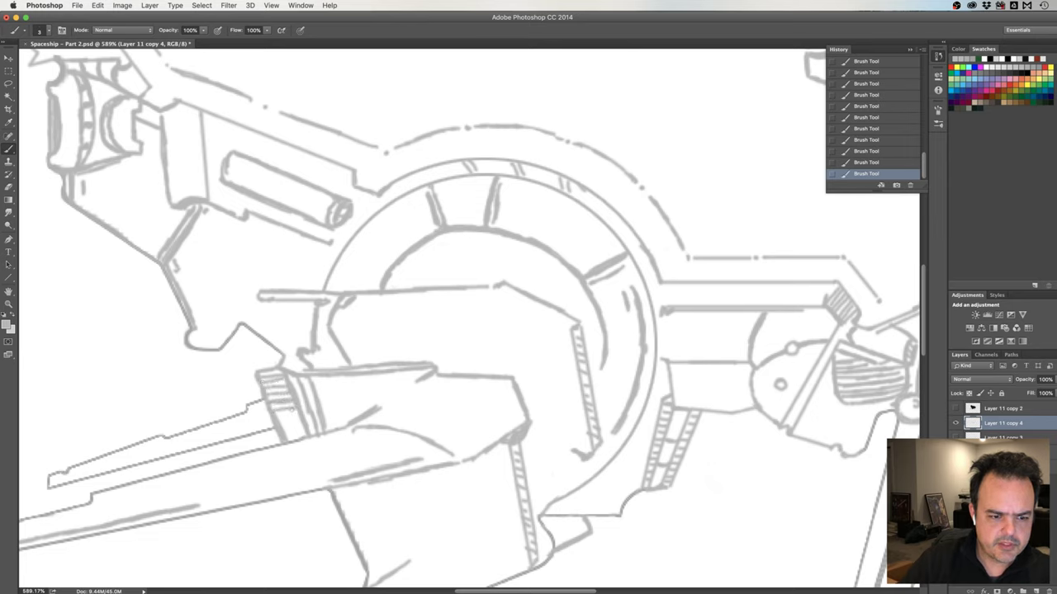
pyautogui.moveTo(276, 417); pyautogui.dragTo(299, 412)
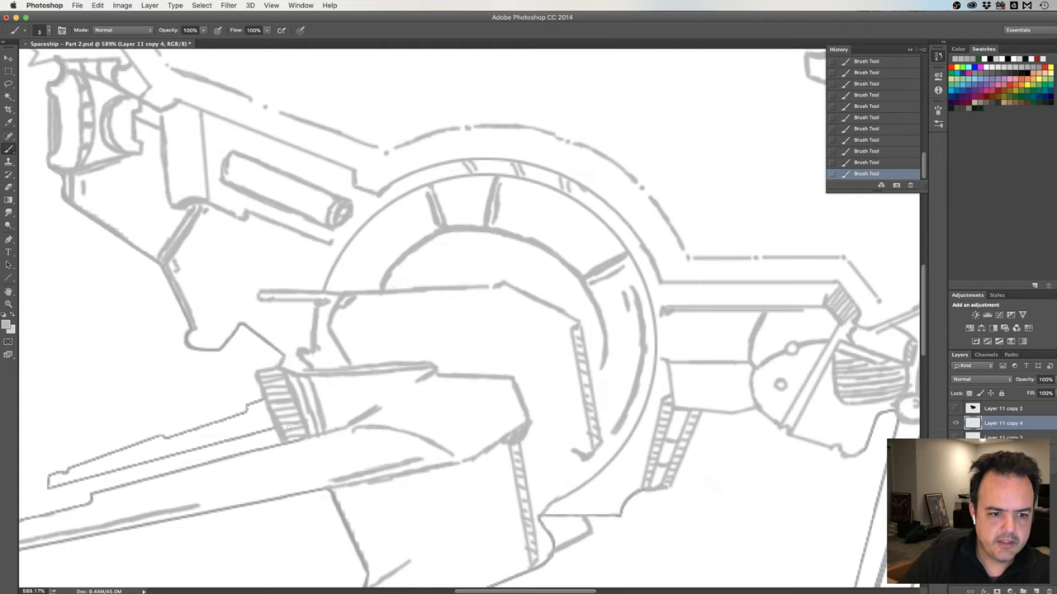
pyautogui.moveTo(412, 348); pyautogui.dragTo(355, 350)
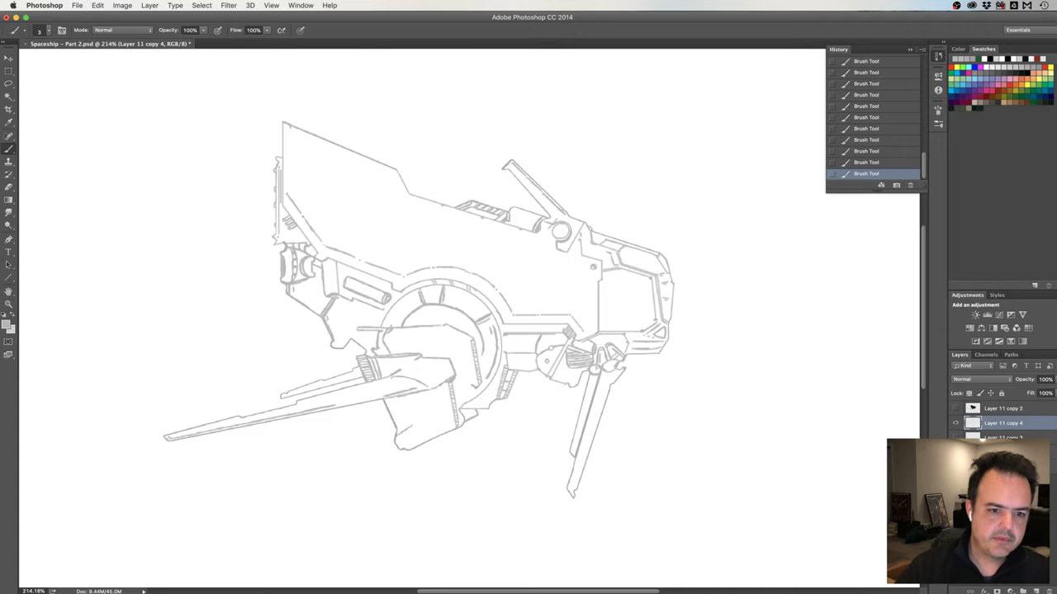
# Thicken the collar edge line and erase faint lines inside the collar
pyautogui.scroll(2, 399, 354)
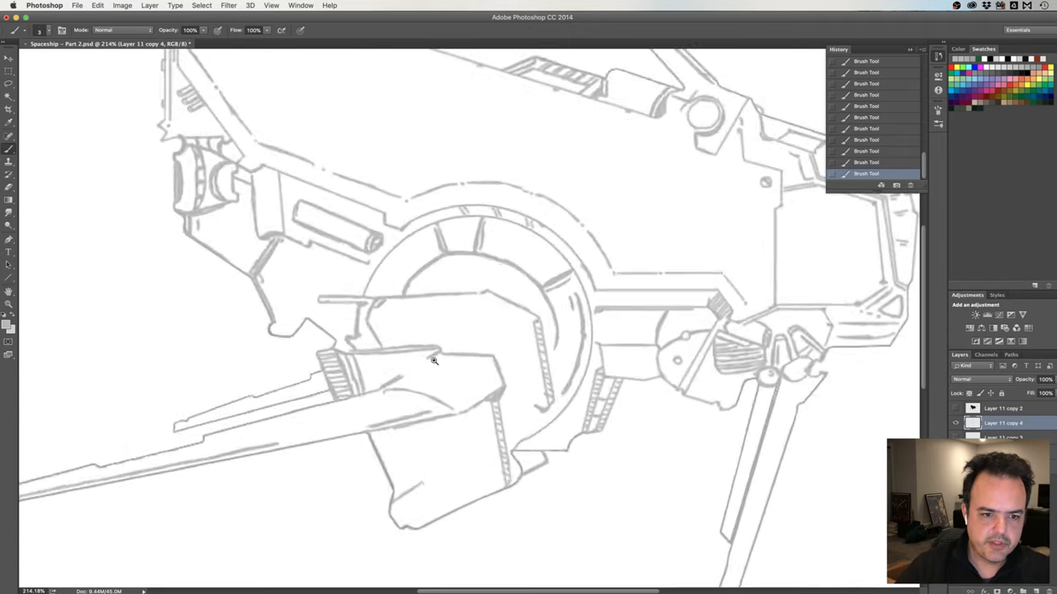
pyautogui.scroll(3, 363, 350)
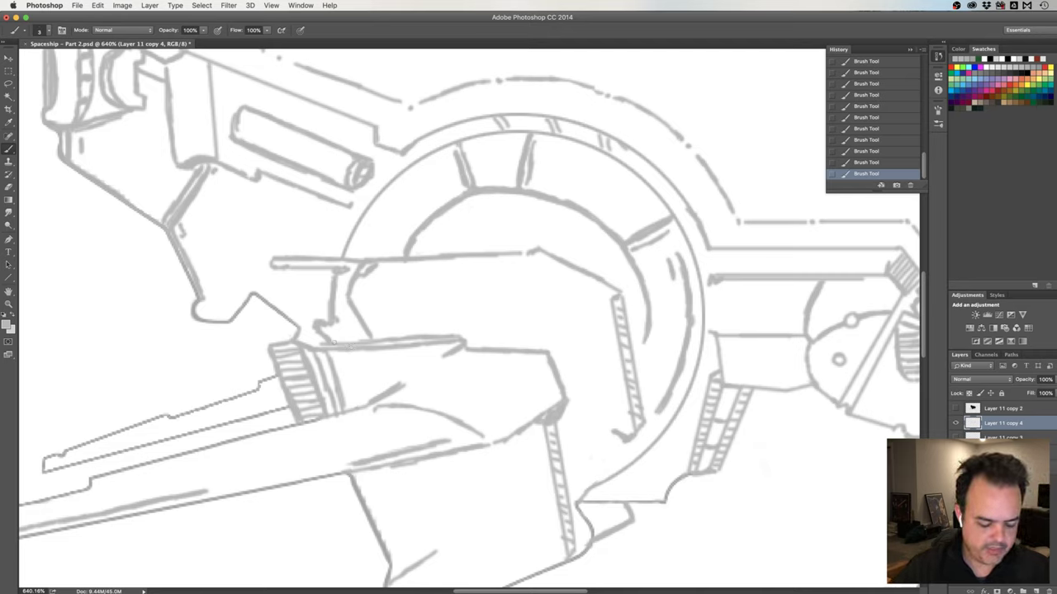
pyautogui.press('w')
pyautogui.press('b')
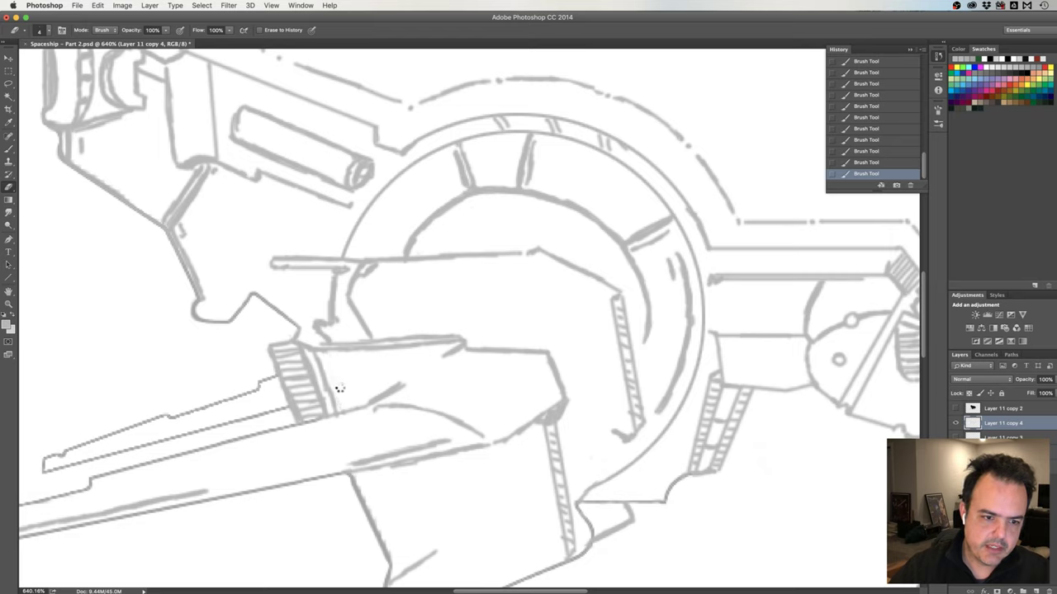
pyautogui.moveTo(332, 375); pyautogui.dragTo(330, 369)
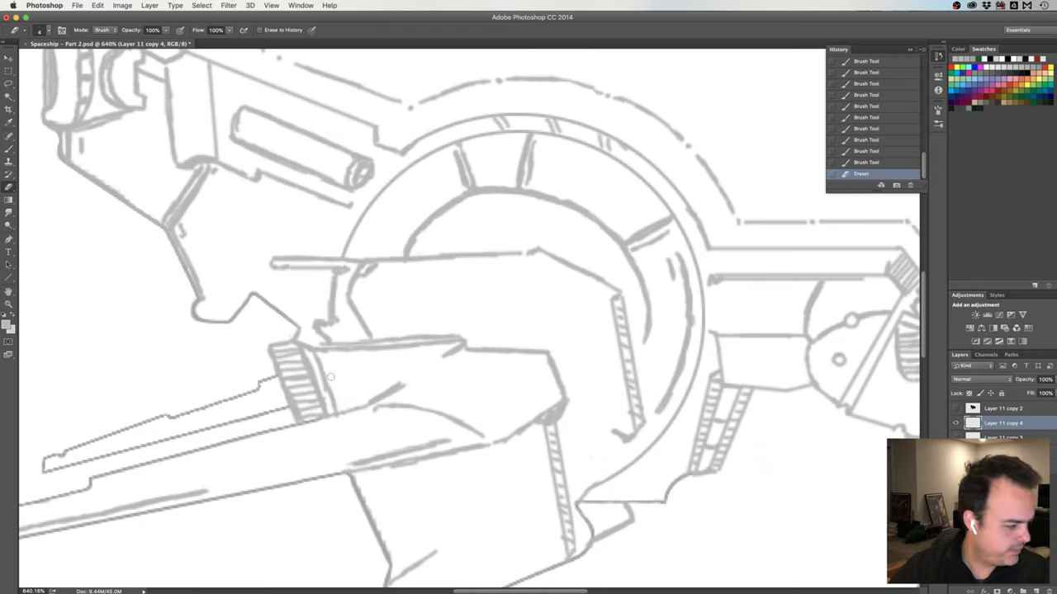
pyautogui.press('b')
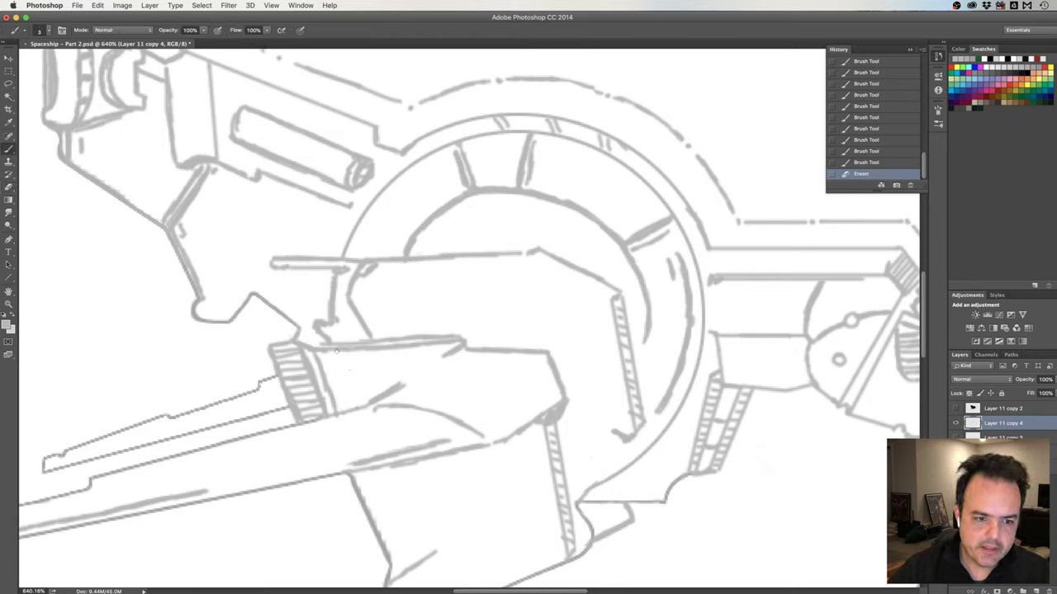
pyautogui.moveTo(337, 349); pyautogui.dragTo(358, 410)
pyautogui.click(346, 354)
pyautogui.moveTo(346, 350)
pyautogui.mouseDown()
pyautogui.moveTo(361, 410)
pyautogui.moveTo(369, 393)
pyautogui.mouseUp()
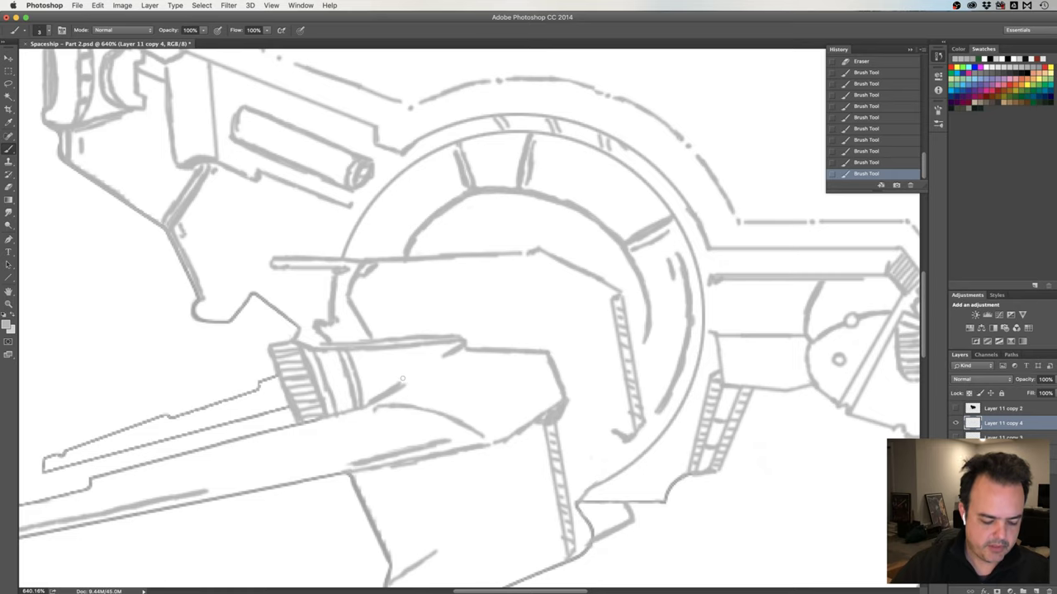
pyautogui.press('e')
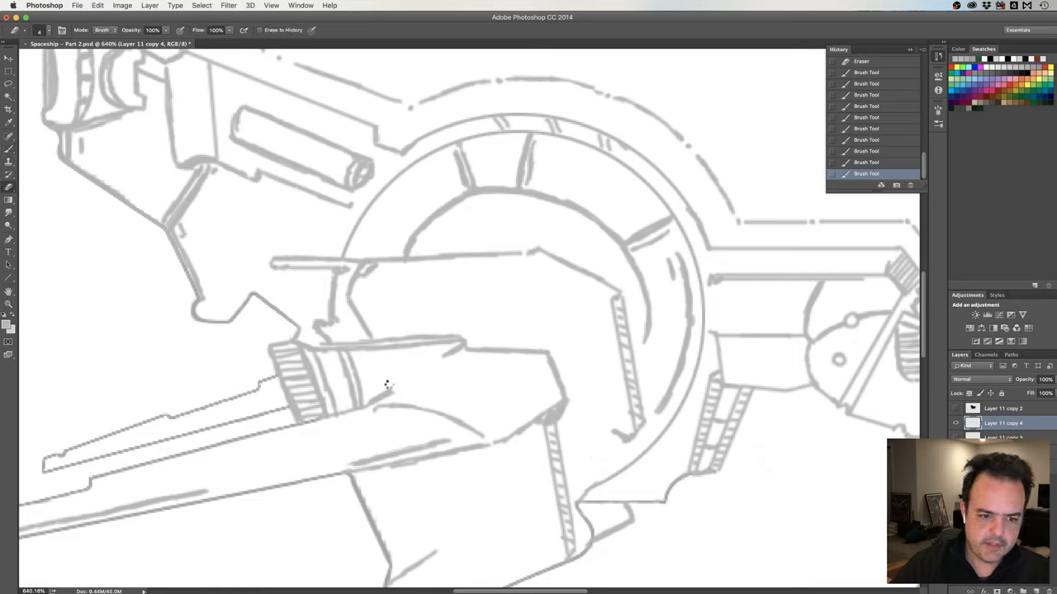
pyautogui.moveTo(381, 389)
pyautogui.mouseDown()
pyautogui.moveTo(382, 398)
pyautogui.moveTo(391, 383)
pyautogui.moveTo(393, 393)
pyautogui.mouseUp()
pyautogui.press('b')
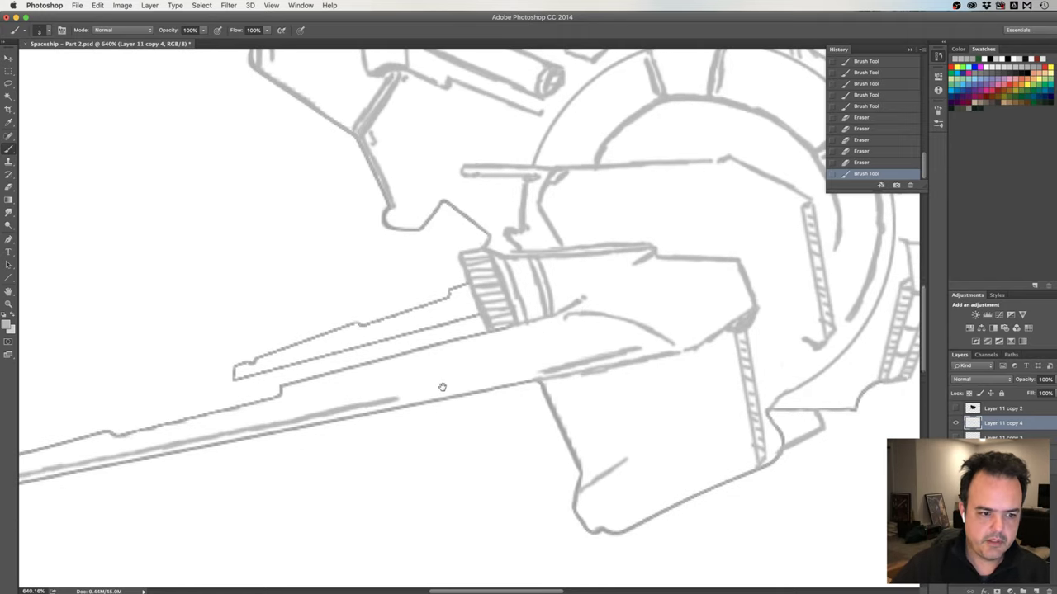
# Zoom out from 640% to about 246% to show the whole ship
pyautogui.hscroll(-10, 441, 385)
pyautogui.scroll(-4, 441, 385)
pyautogui.hscroll(-2, 457, 373)
pyautogui.hscroll(-2, 462, 376)
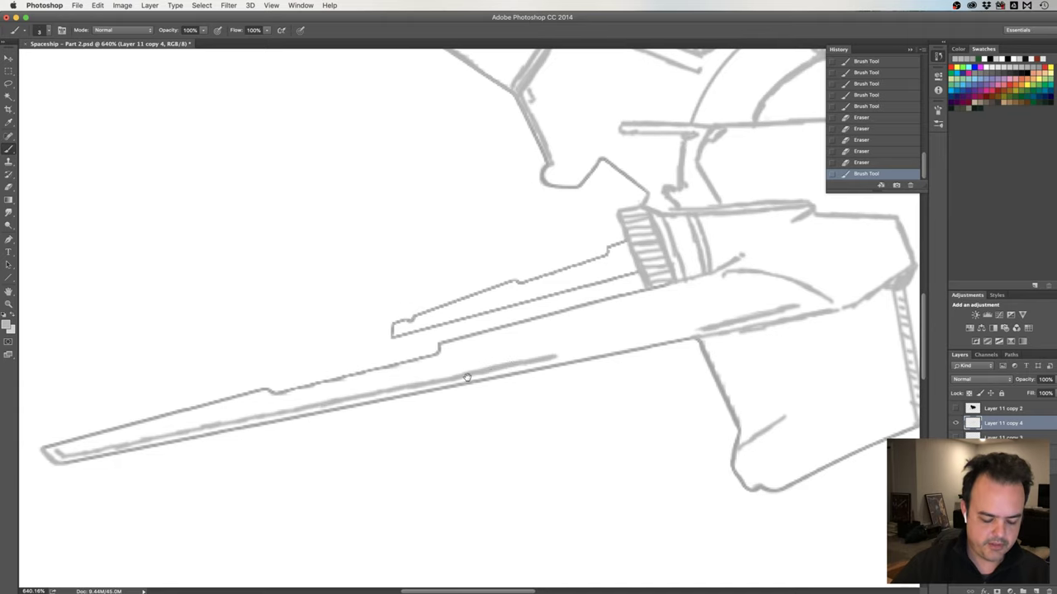
pyautogui.scroll(-2, 462, 377)
pyautogui.scroll(-2, 458, 376)
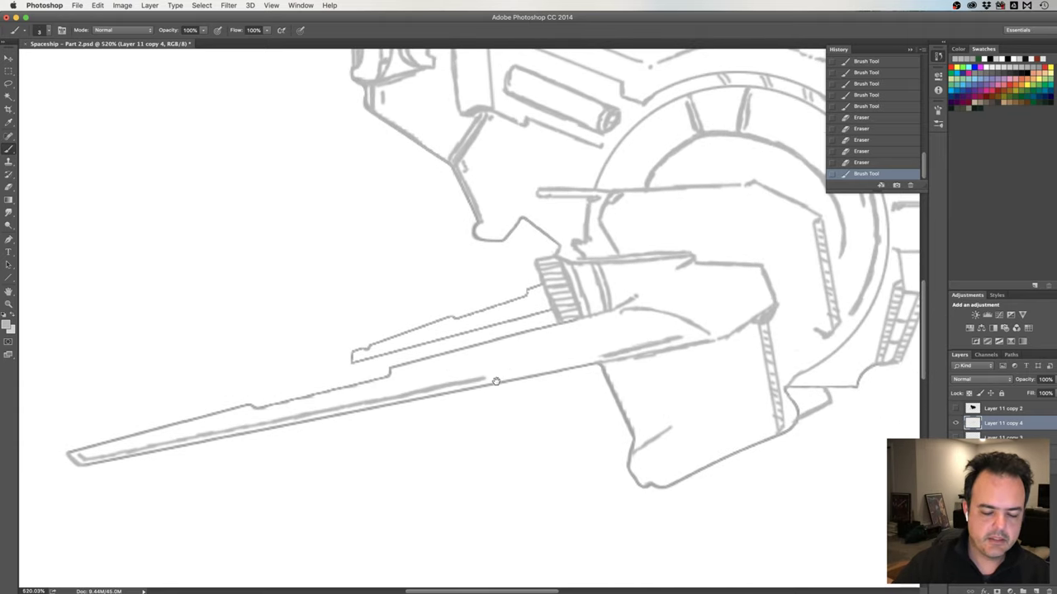
pyautogui.scroll(-2, 495, 382)
pyautogui.scroll(-2, 487, 385)
pyautogui.scroll(-2, 484, 388)
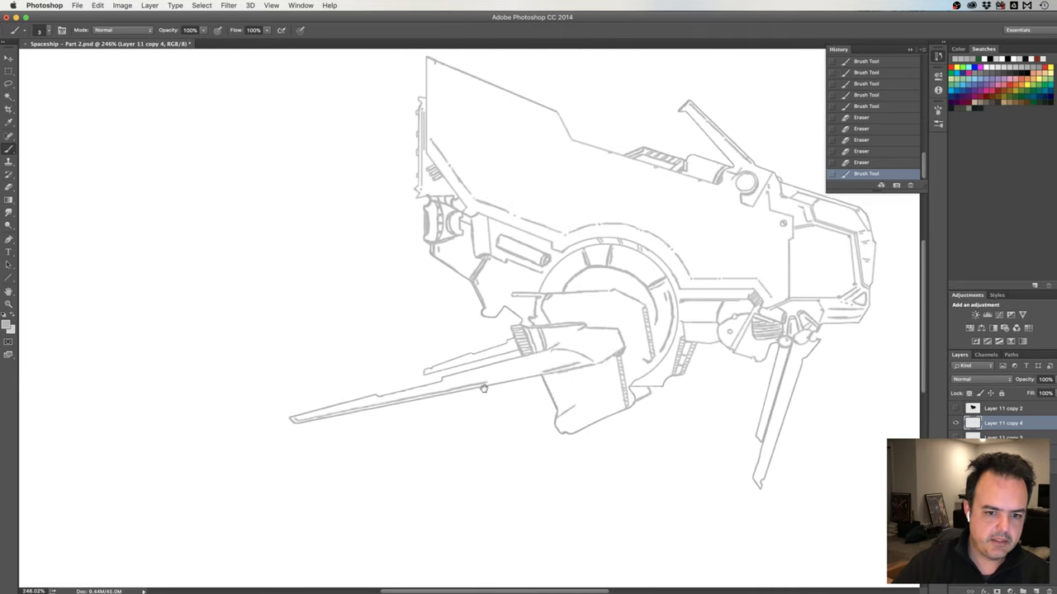
# Recentre the ship and undo a stray brush mark
pyautogui.moveTo(484, 388); pyautogui.dragTo(390, 406)
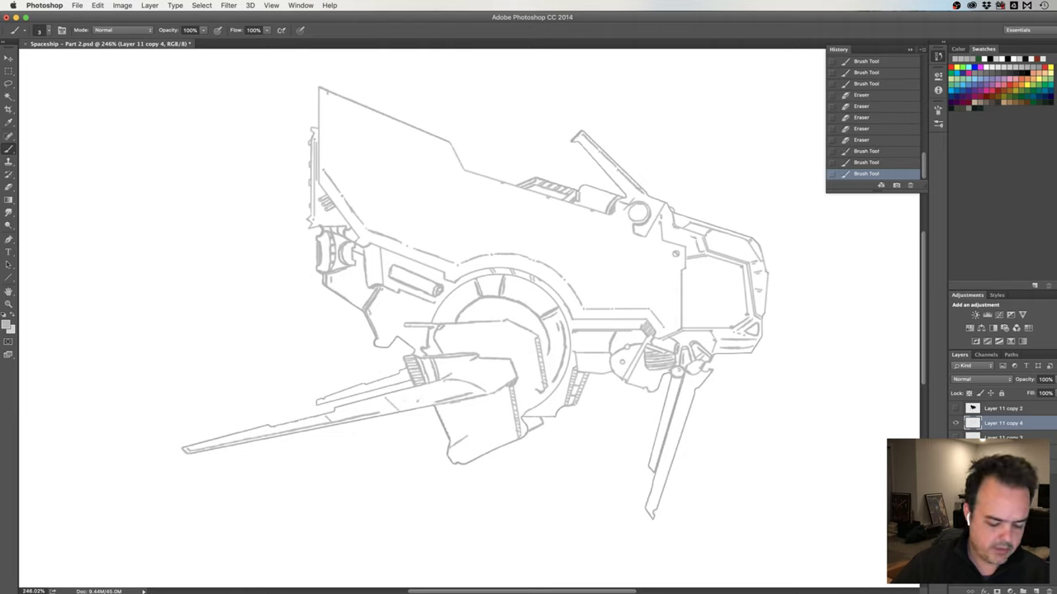
pyautogui.hotkey('ctrl', 'z')
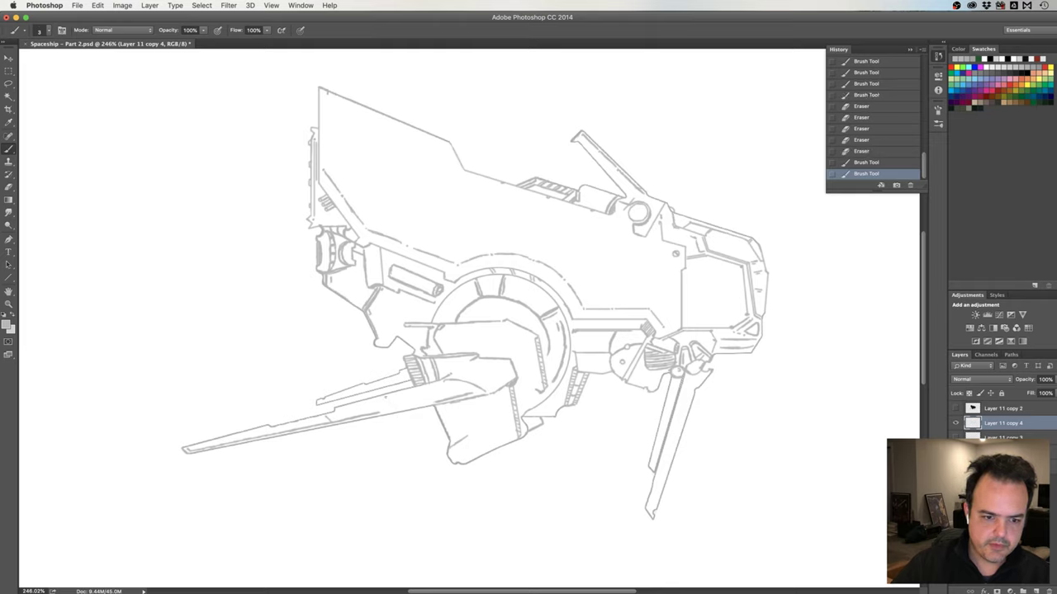
pyautogui.hotkey('ctrl', 'z')
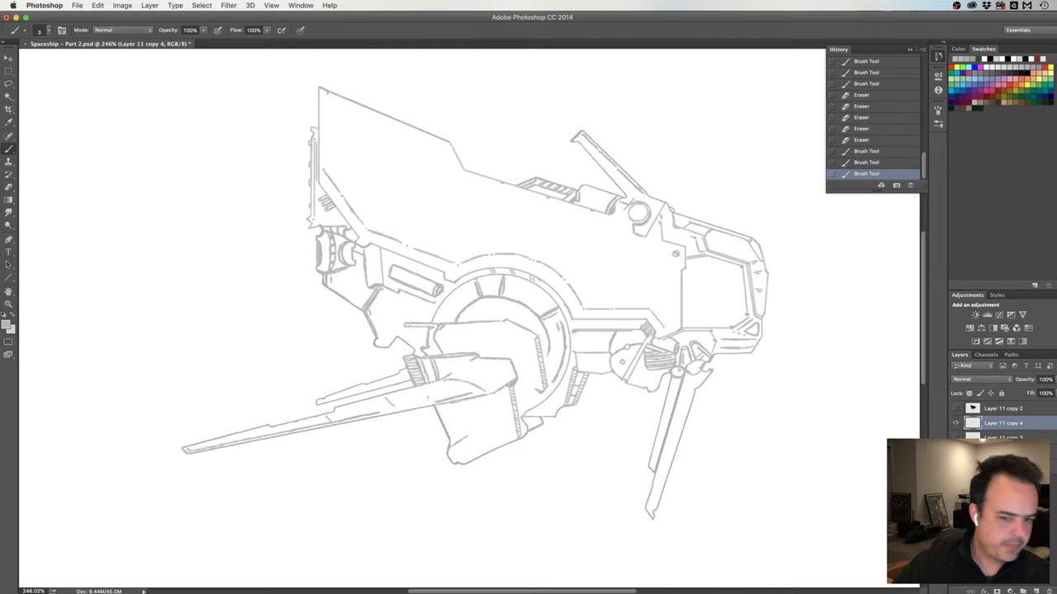
pyautogui.click(441, 386)
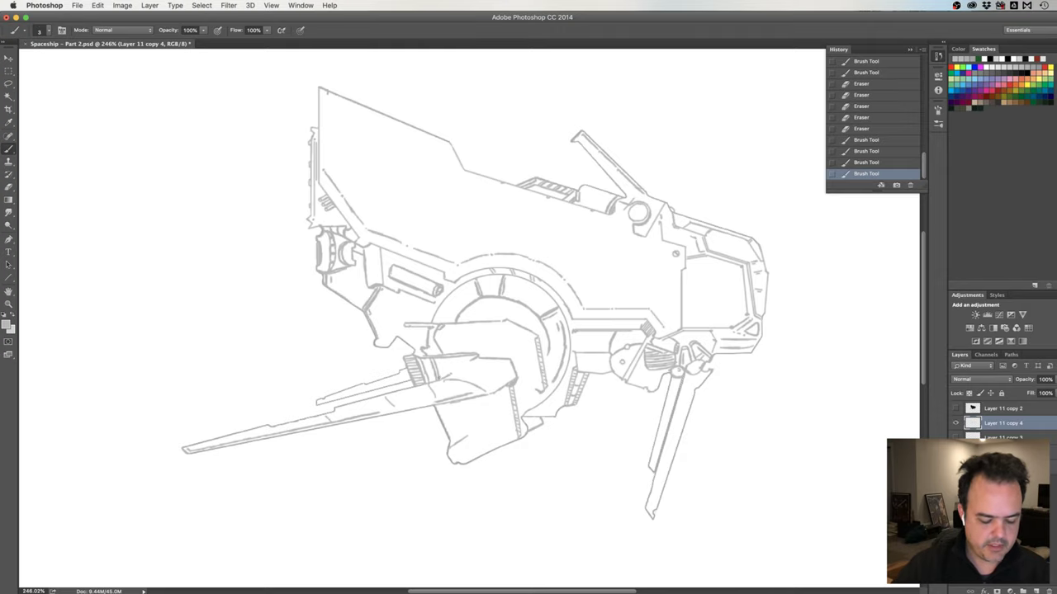
pyautogui.hotkey('ctrl', 'z')
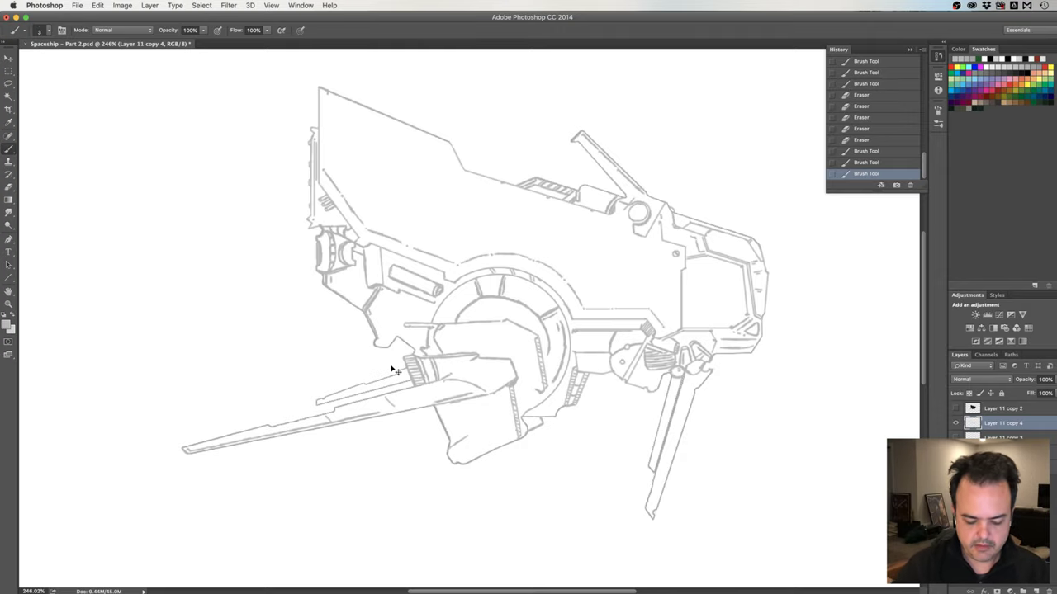
# Mirror the canvas to check proportions, then flip it back to the original orientation
pyautogui.hotkey('ctrl', 'shift', 'h')
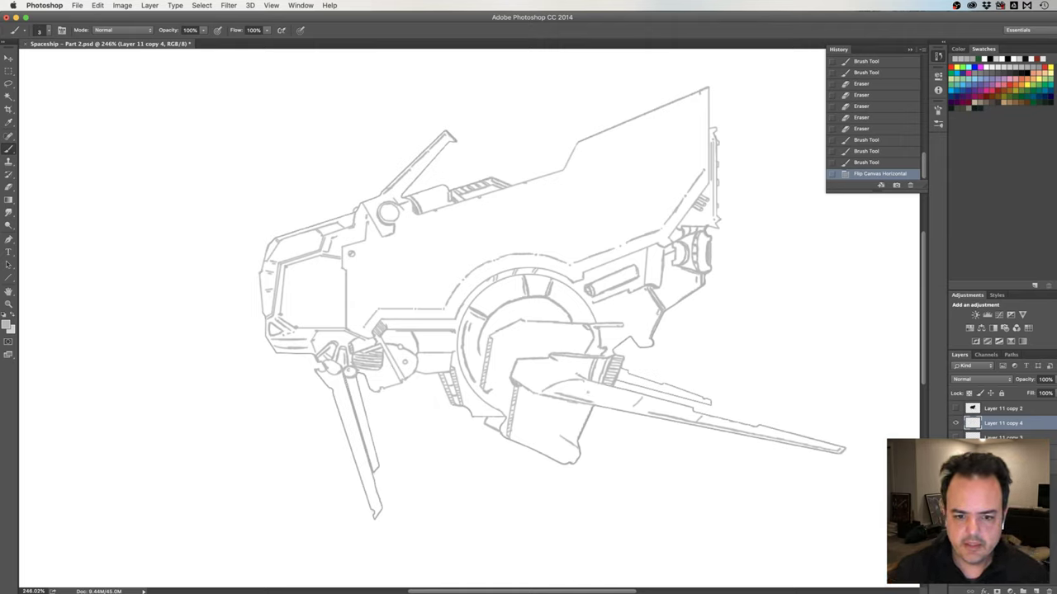
pyautogui.click(601, 393)
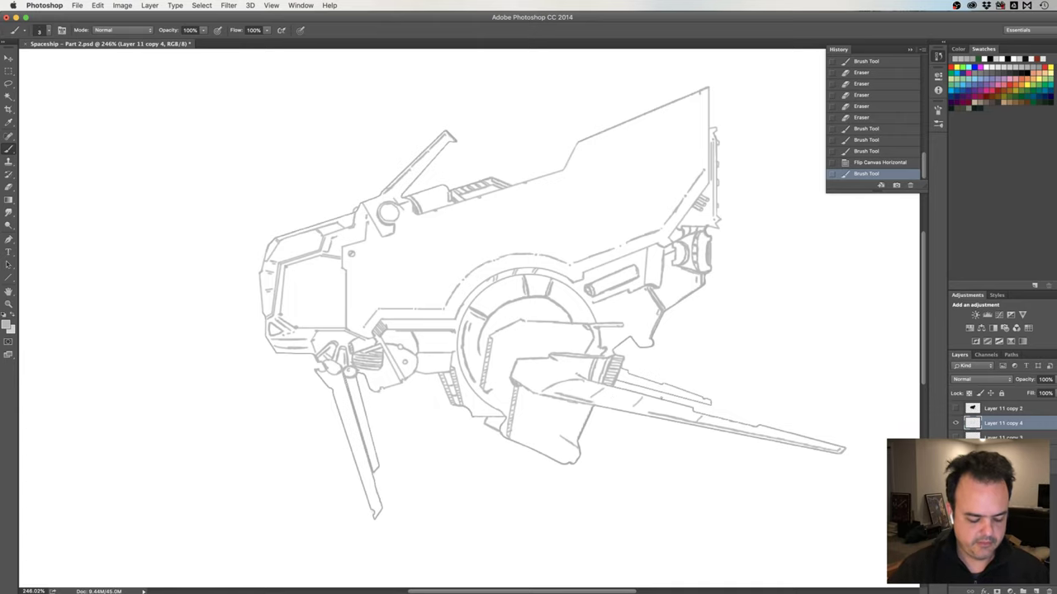
pyautogui.press('h')
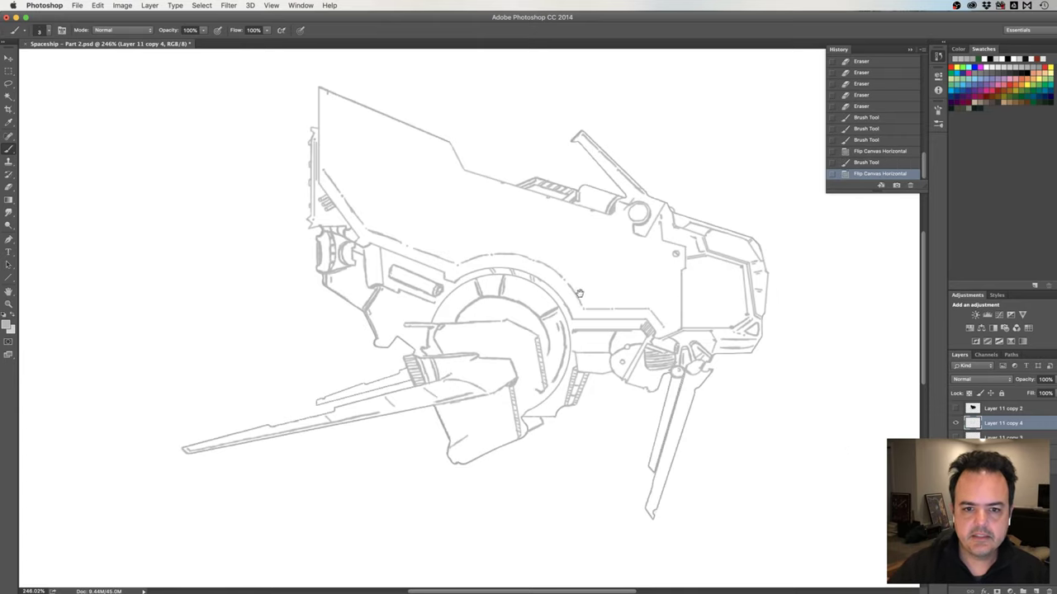
pyautogui.moveTo(580, 294); pyautogui.dragTo(490, 327)
pyautogui.scroll(2, 518, 326)
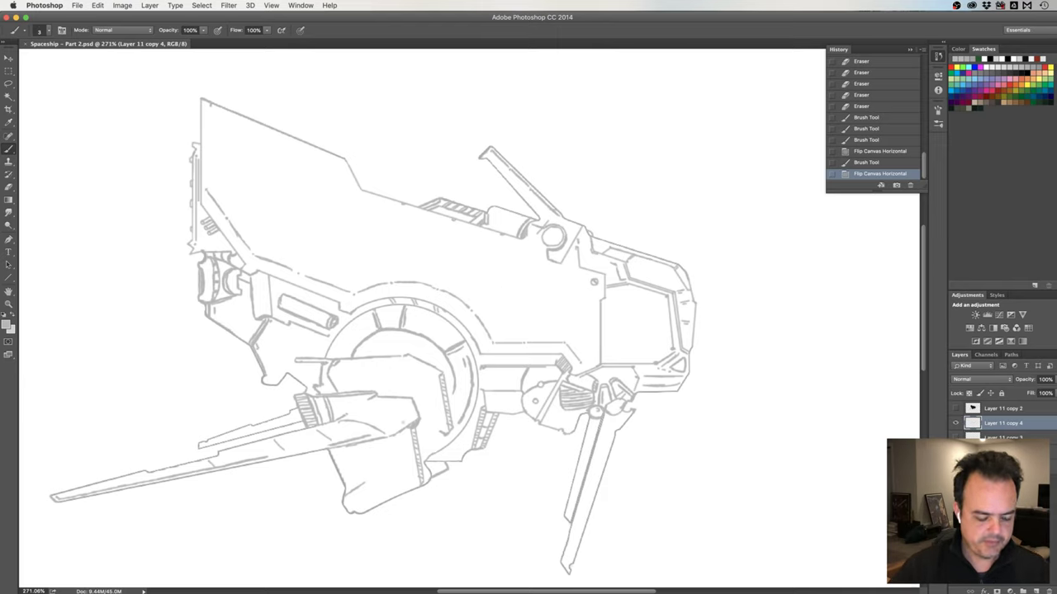
# Erase a stray mark on the lower hull block and zoom in on it
pyautogui.press('e')
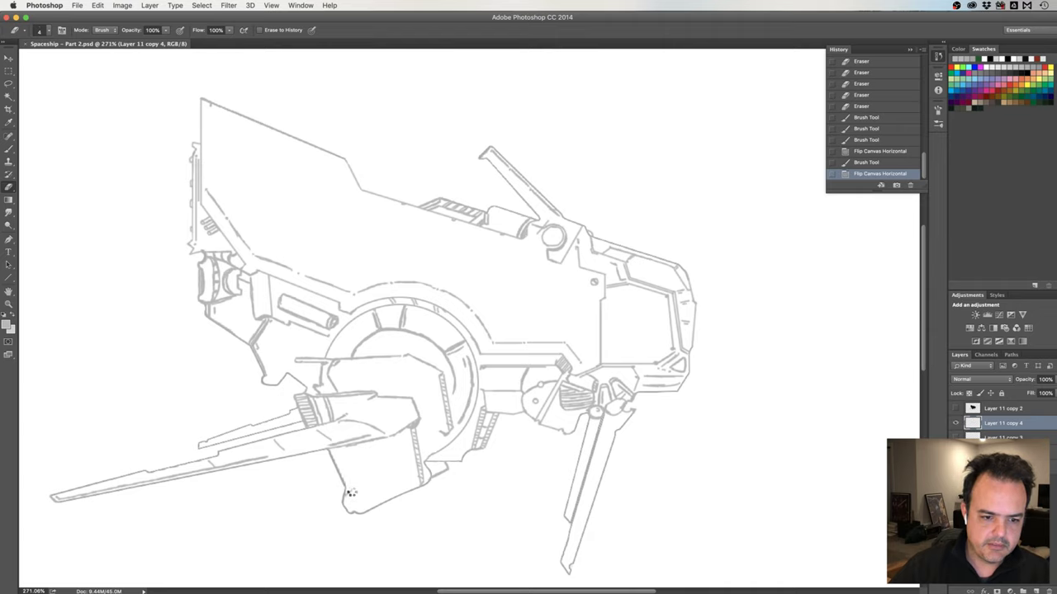
pyautogui.moveTo(354, 493); pyautogui.dragTo(349, 492)
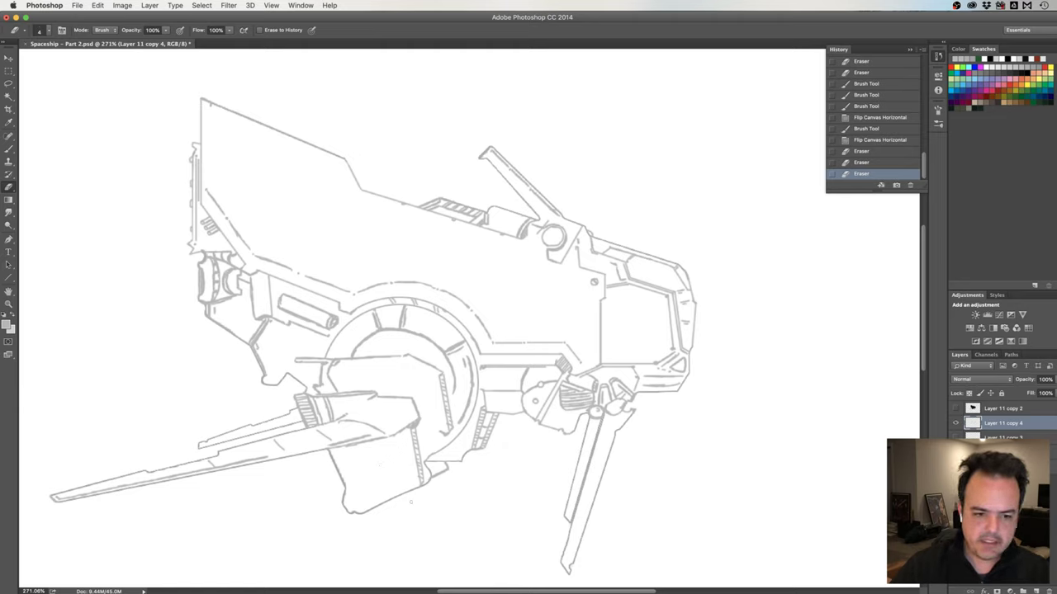
pyautogui.press('b')
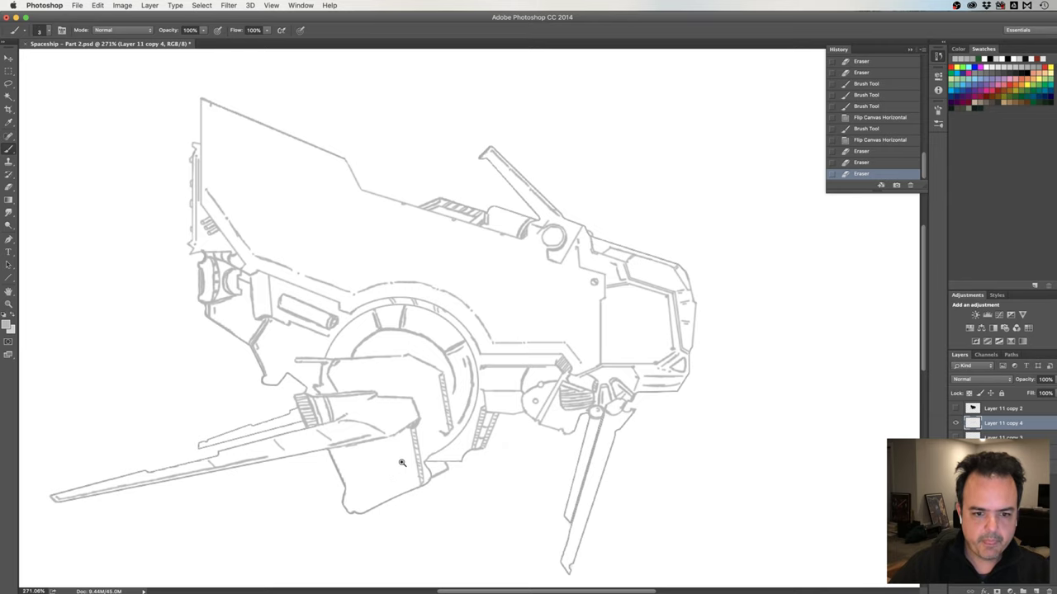
pyautogui.moveTo(402, 462); pyautogui.dragTo(432, 454)
# Draw the panel seam across the bottom of the lower hull block
pyautogui.scroll(-2, 420, 429)
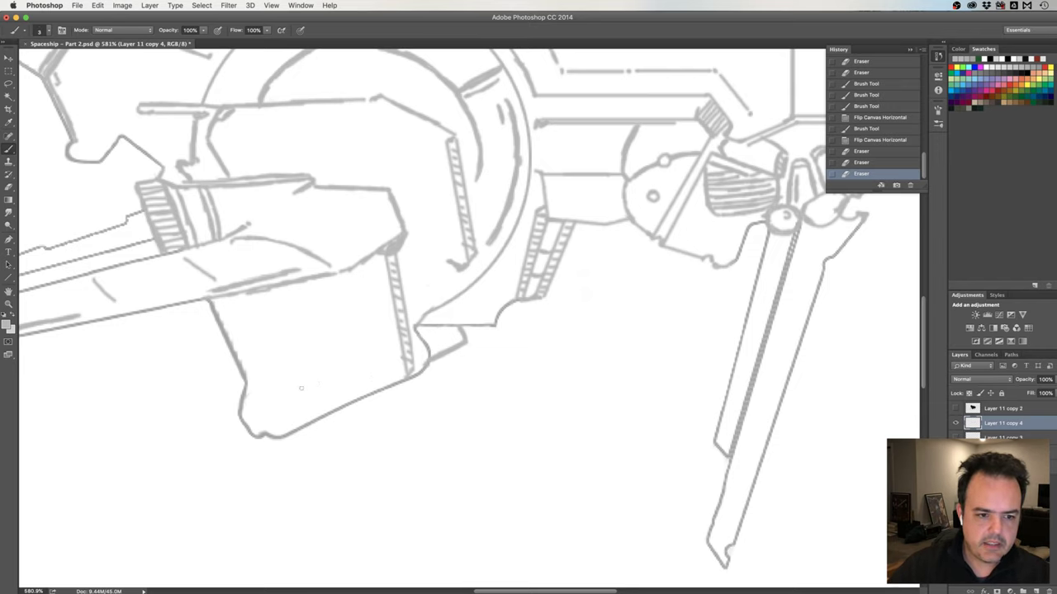
pyautogui.moveTo(298, 389); pyautogui.dragTo(401, 341)
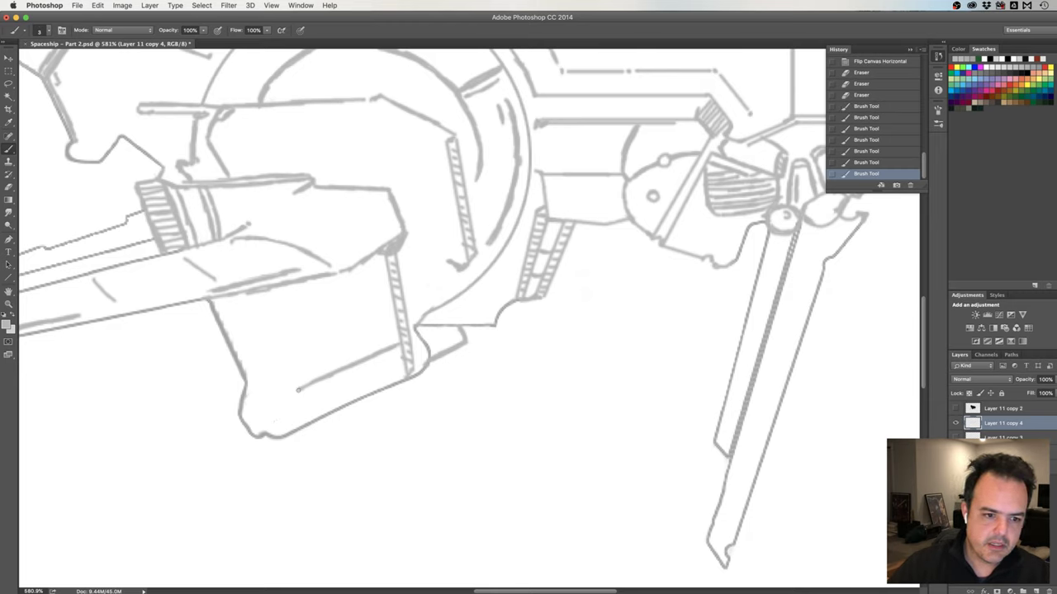
pyautogui.moveTo(299, 391); pyautogui.dragTo(302, 426)
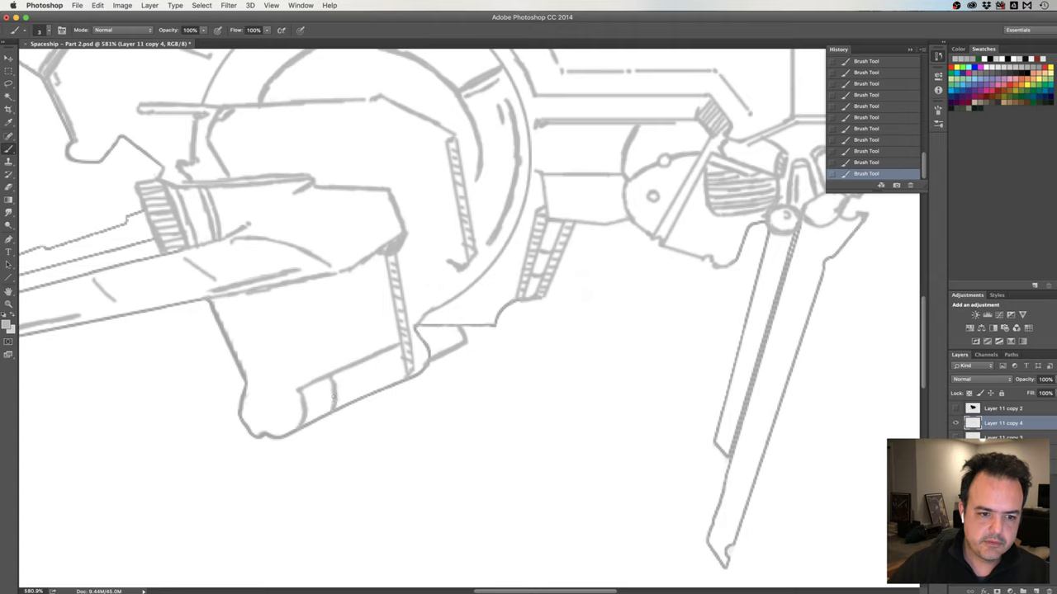
# Trim excess line and small overlaps at the new seam
pyautogui.press('e')
pyautogui.click(340, 384)
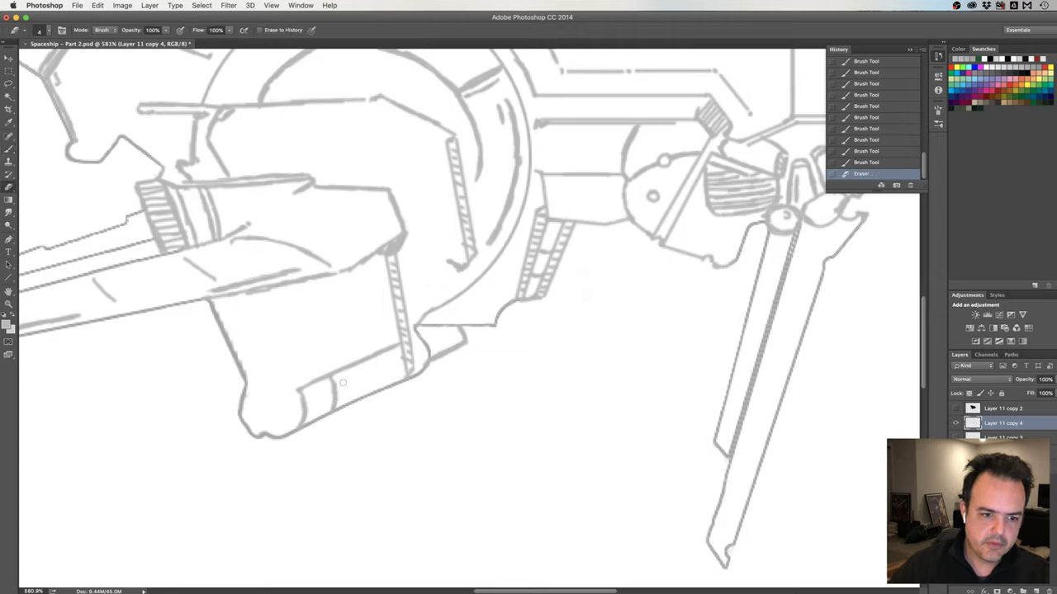
pyautogui.click(340, 382)
pyautogui.click(341, 383)
pyautogui.click(339, 386)
pyautogui.click(337, 394)
pyautogui.click(337, 398)
# Add short panel division marks along the lower block's seam
pyautogui.press('b')
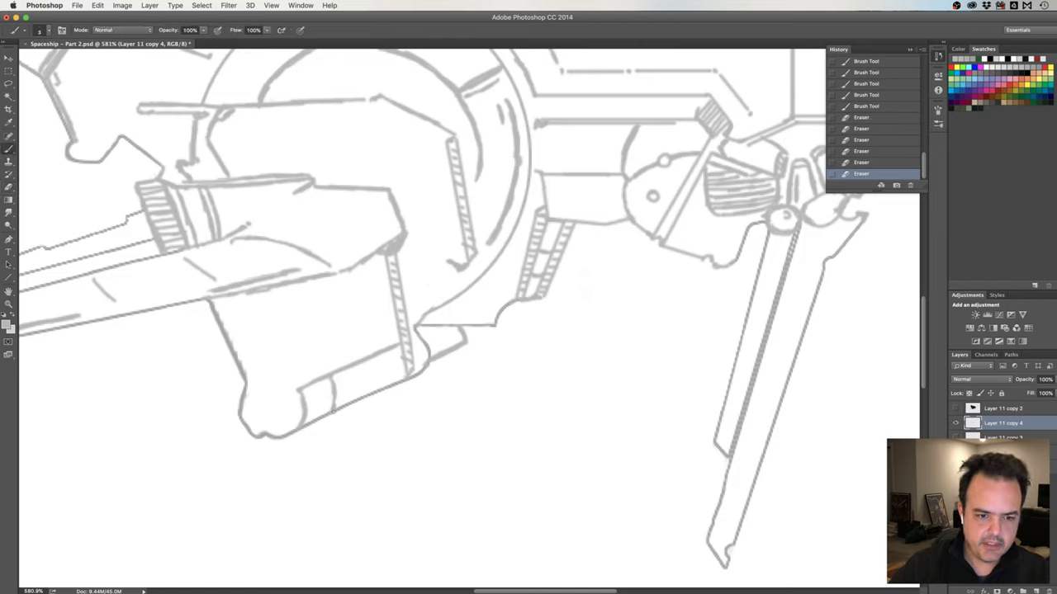
pyautogui.click(331, 406)
pyautogui.click(329, 411)
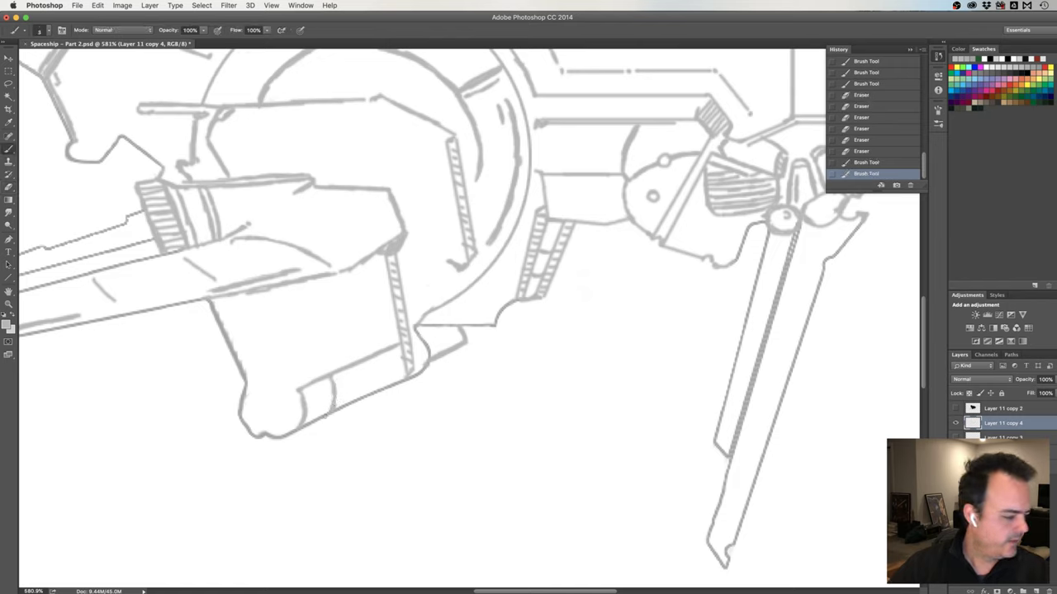
pyautogui.click(293, 397)
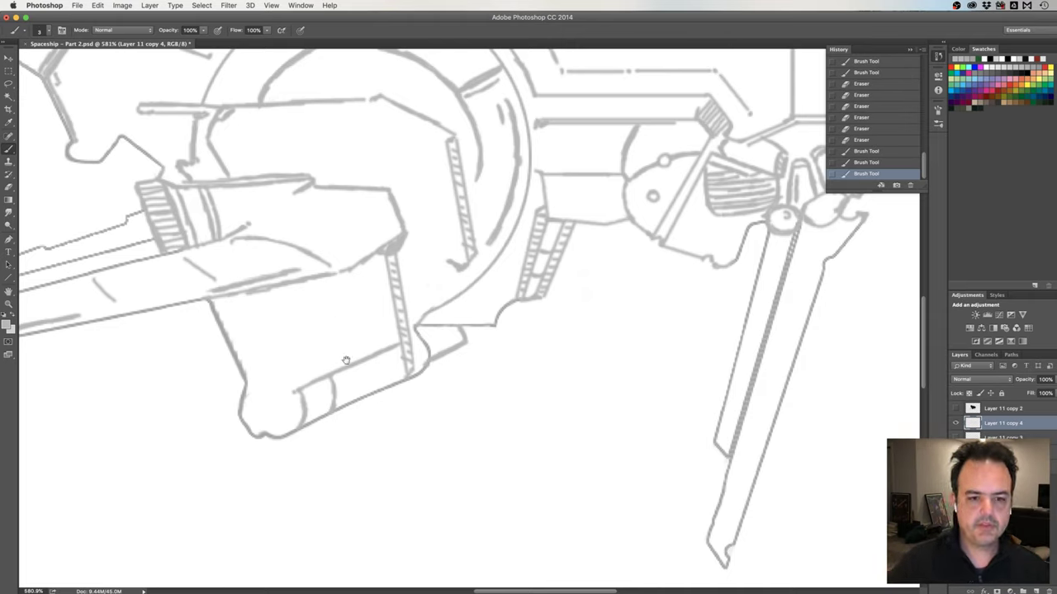
pyautogui.scroll(-3, 334, 368)
pyautogui.scroll(-3, 334, 368)
pyautogui.scroll(-1, 335, 362)
pyautogui.scroll(-2, 337, 355)
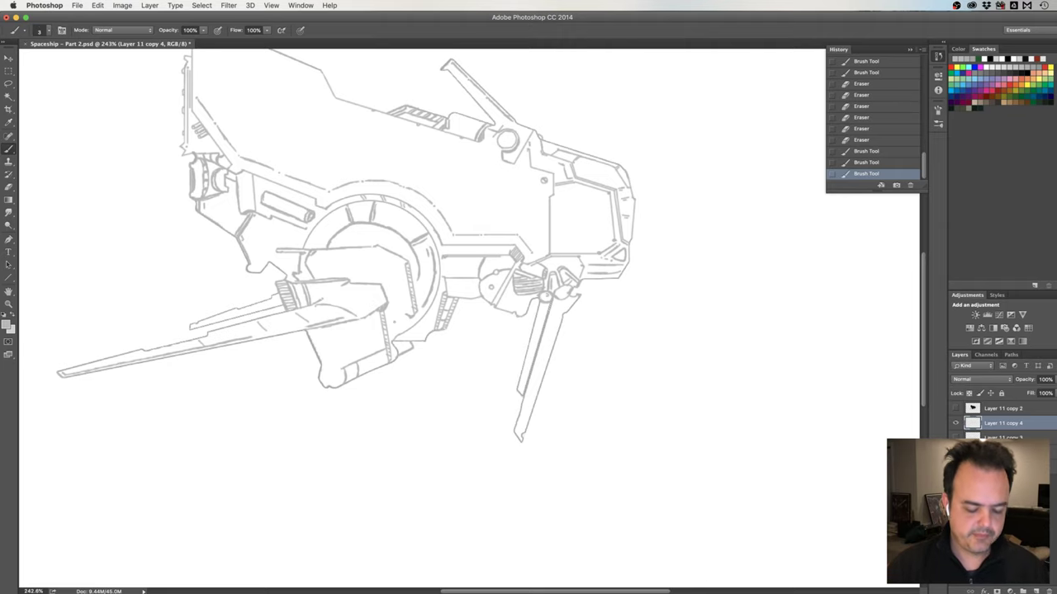
pyautogui.scroll(5, 375, 318)
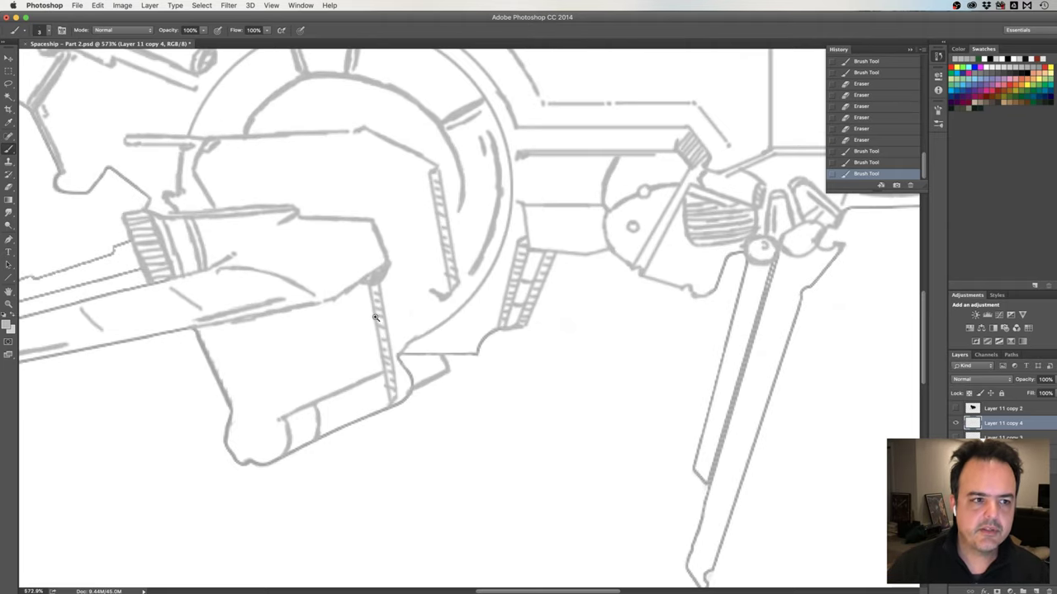
# Set the brush size to 2 px
pyautogui.click(41, 33)
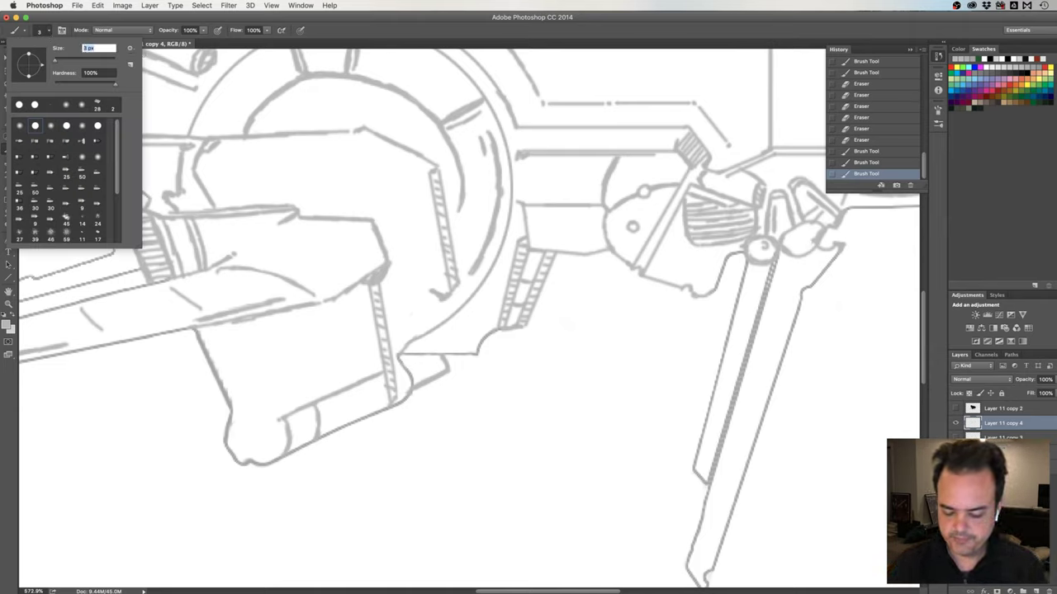
pyautogui.write('2')
pyautogui.press('Return')
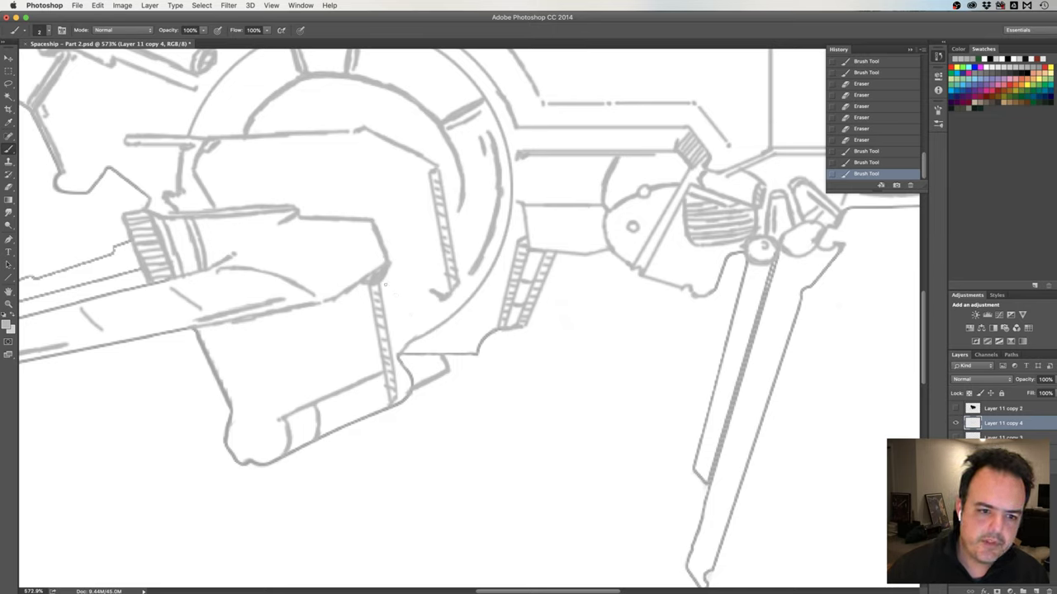
# Undo a trial stroke and revert the History to several strokes earlier
pyautogui.moveTo(386, 279); pyautogui.dragTo(398, 355)
pyautogui.hotkey('ctrl', 'z')
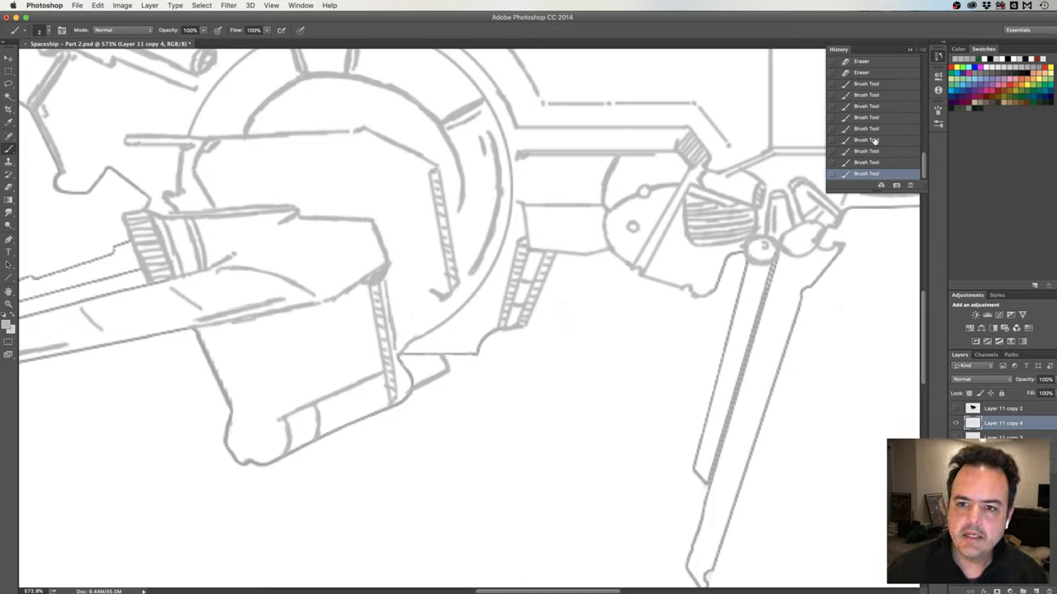
pyautogui.moveTo(873, 139); pyautogui.dragTo(882, 108)
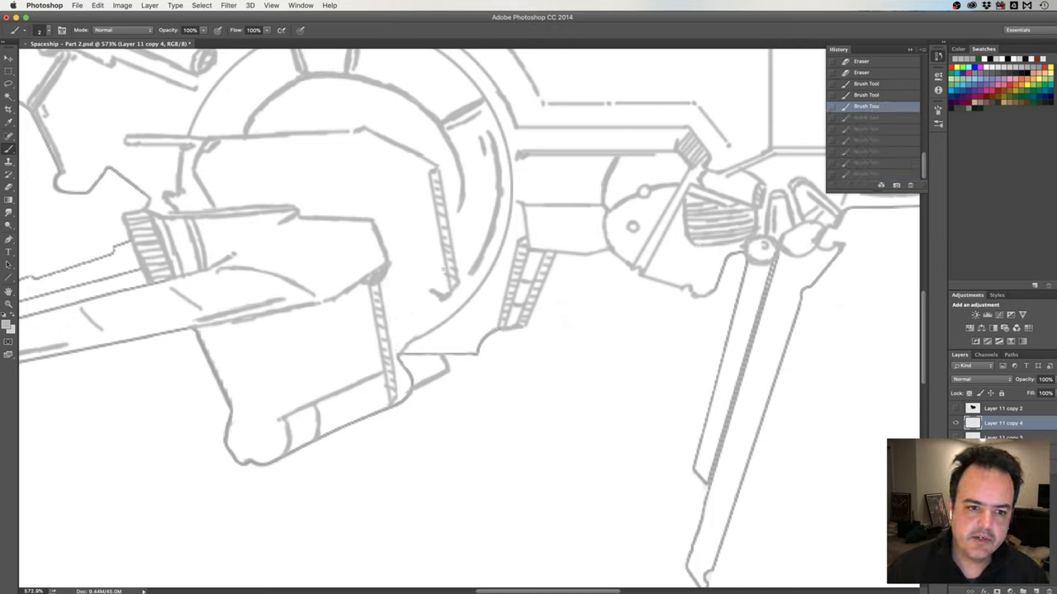
# Draw a straight line along the ladder detail and add small ink dabs
pyautogui.click(384, 283)
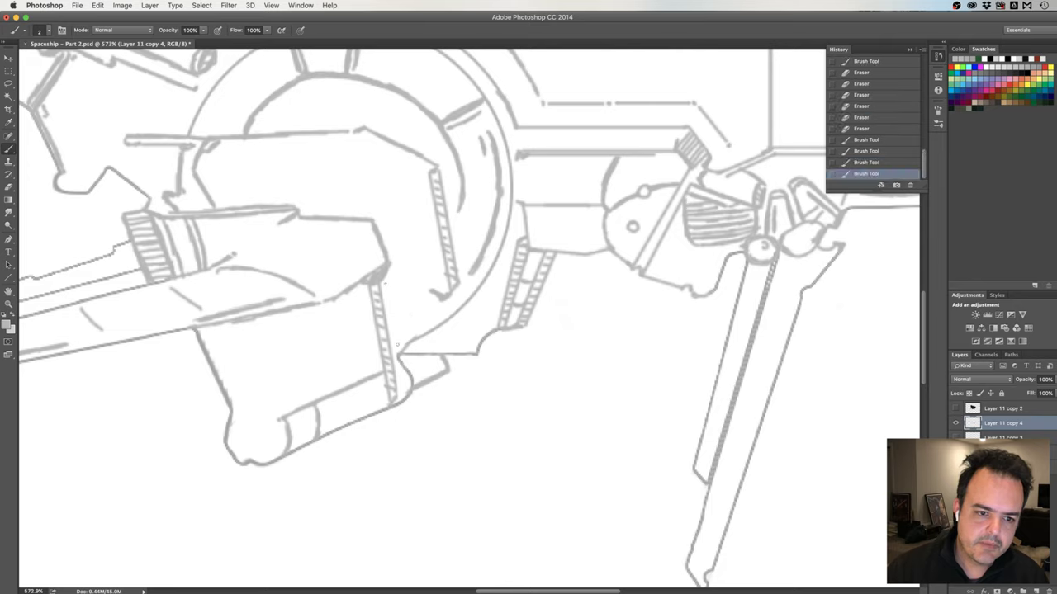
pyautogui.keyDown('shift'); pyautogui.click(397, 349); pyautogui.keyUp('shift')
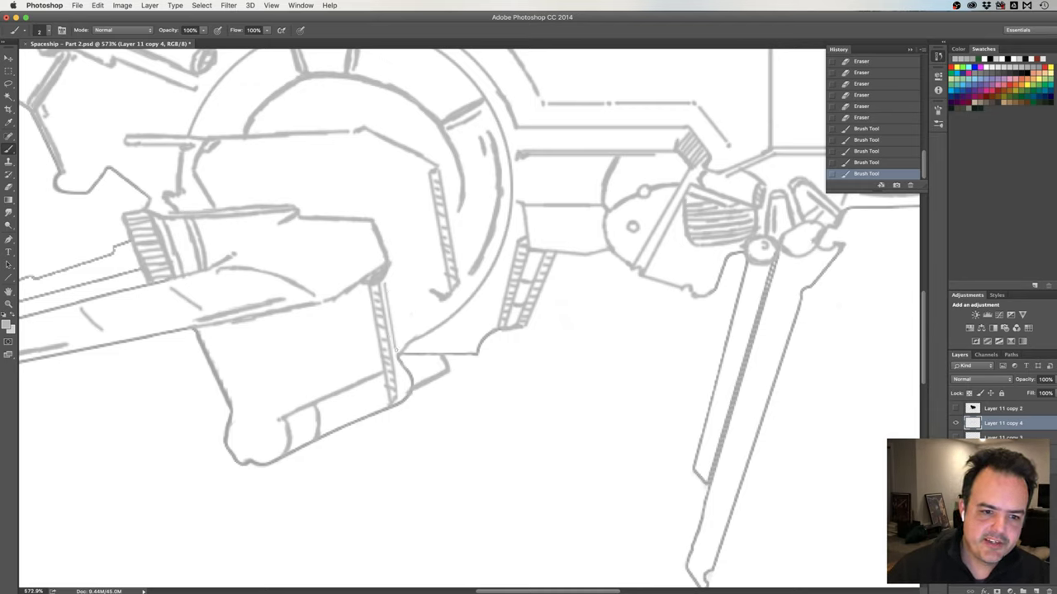
pyautogui.click(395, 363)
pyautogui.click(393, 376)
pyautogui.click(391, 388)
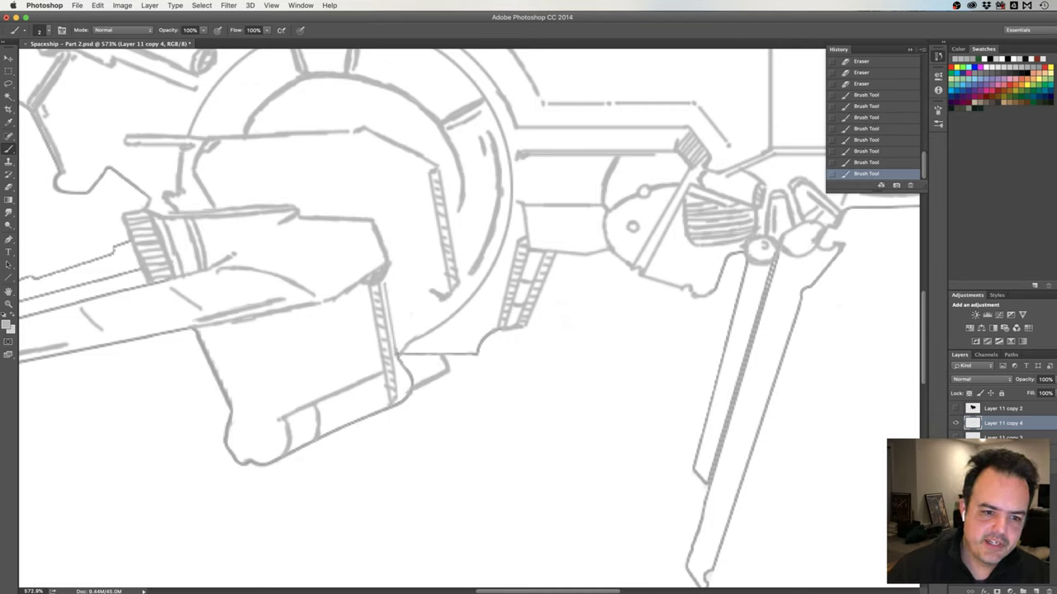
pyautogui.click(395, 359)
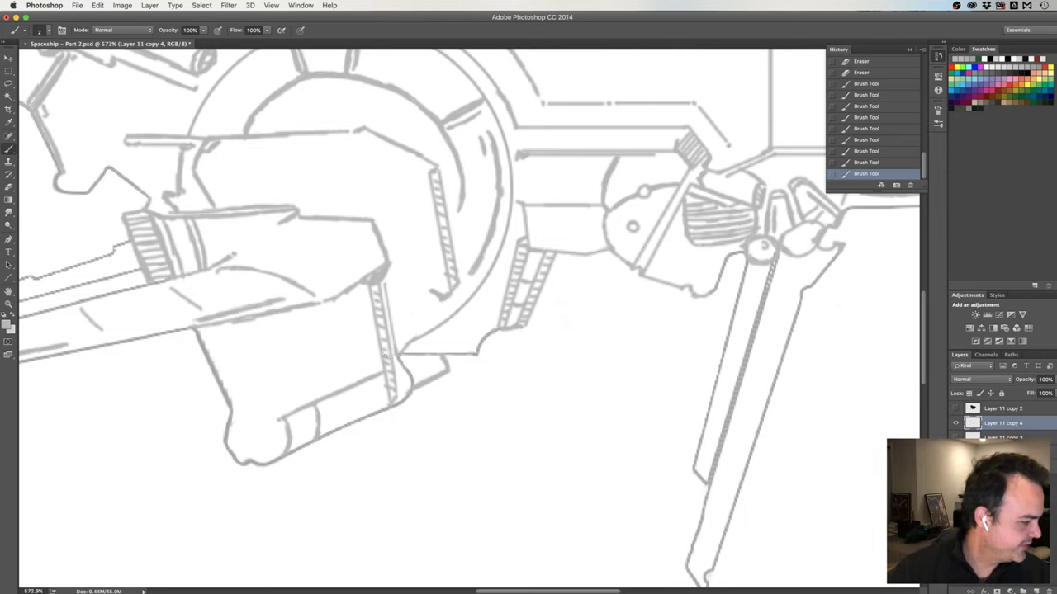
# Ink the diagonal strut-joint line and a short line up to the hull ring
pyautogui.click(414, 361)
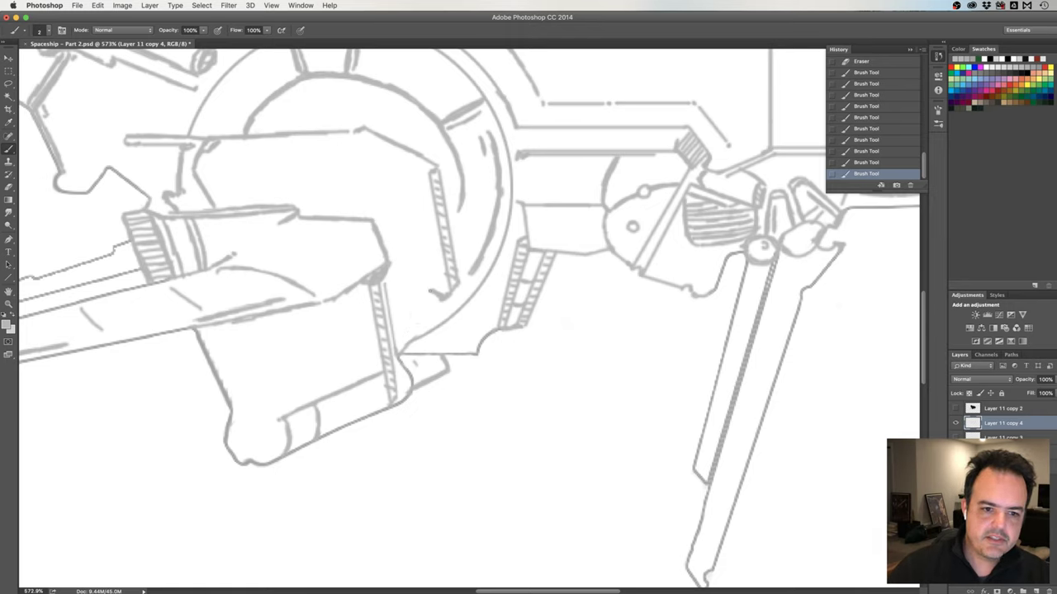
pyautogui.click(566, 325)
pyautogui.keyDown('shift'); pyautogui.click(400, 353); pyautogui.keyUp('shift')
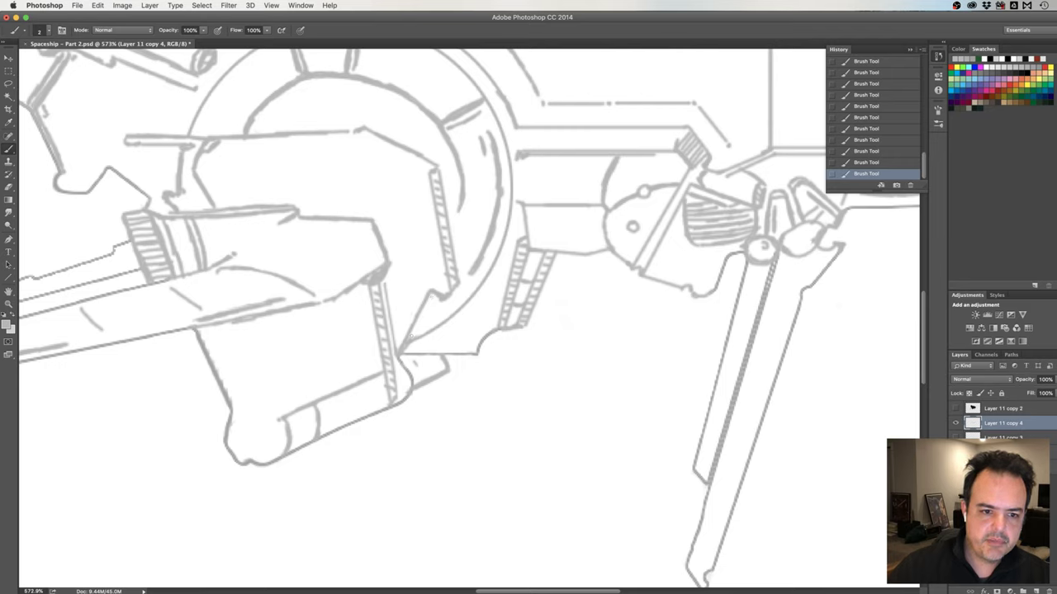
pyautogui.moveTo(410, 337); pyautogui.dragTo(427, 294)
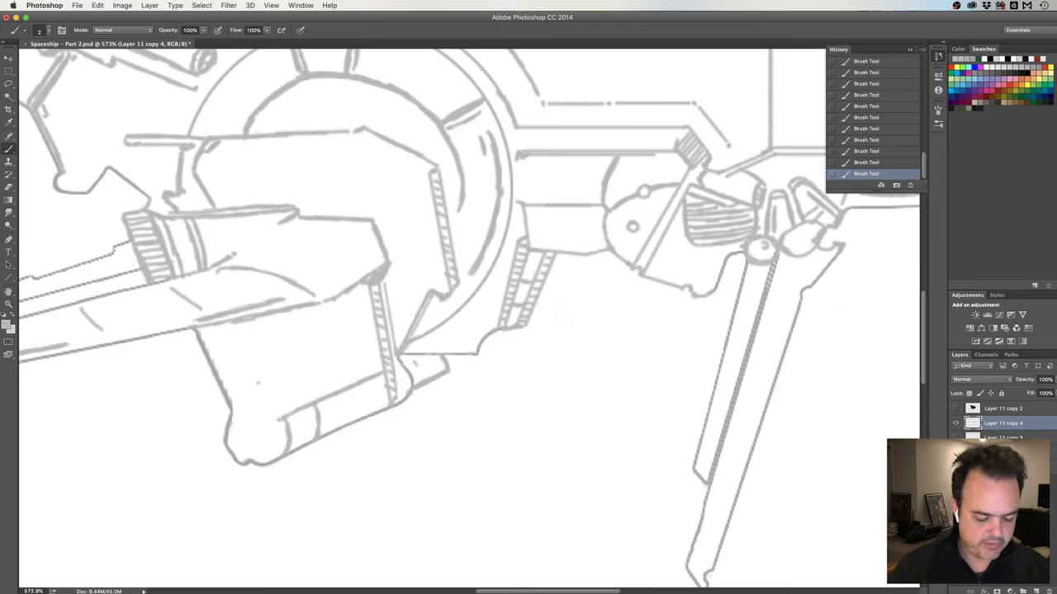
# Erase the hull block's rounded lower-left corner and ink straight edges meeting in a sharp point
pyautogui.press('e')
pyautogui.moveTo(218, 433)
pyautogui.mouseDown()
pyautogui.moveTo(233, 465)
pyautogui.moveTo(228, 446)
pyautogui.moveTo(242, 464)
pyautogui.moveTo(265, 463)
pyautogui.moveTo(228, 444)
pyautogui.mouseUp()
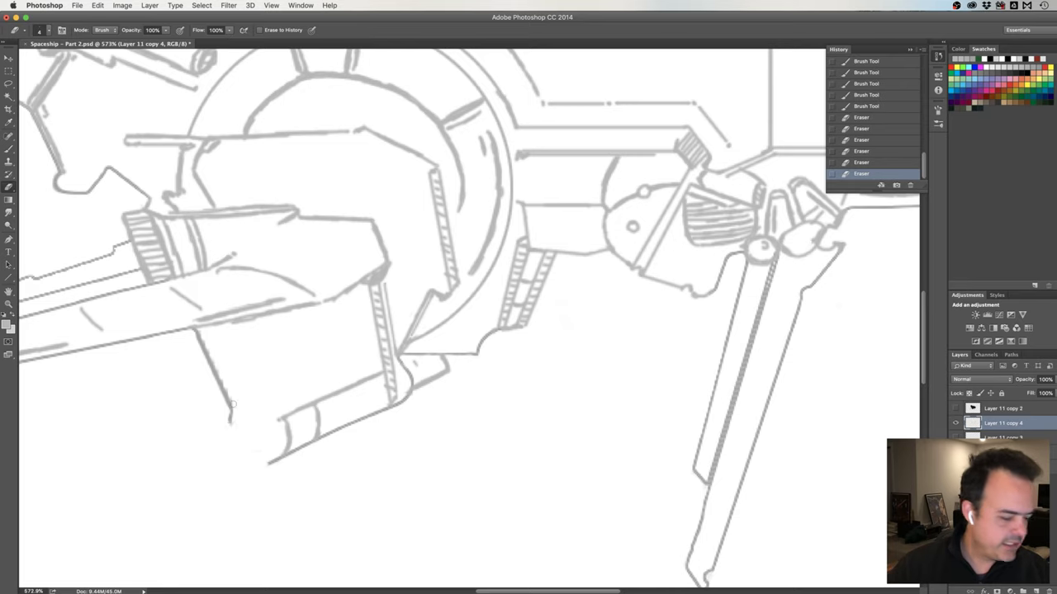
pyautogui.press('b')
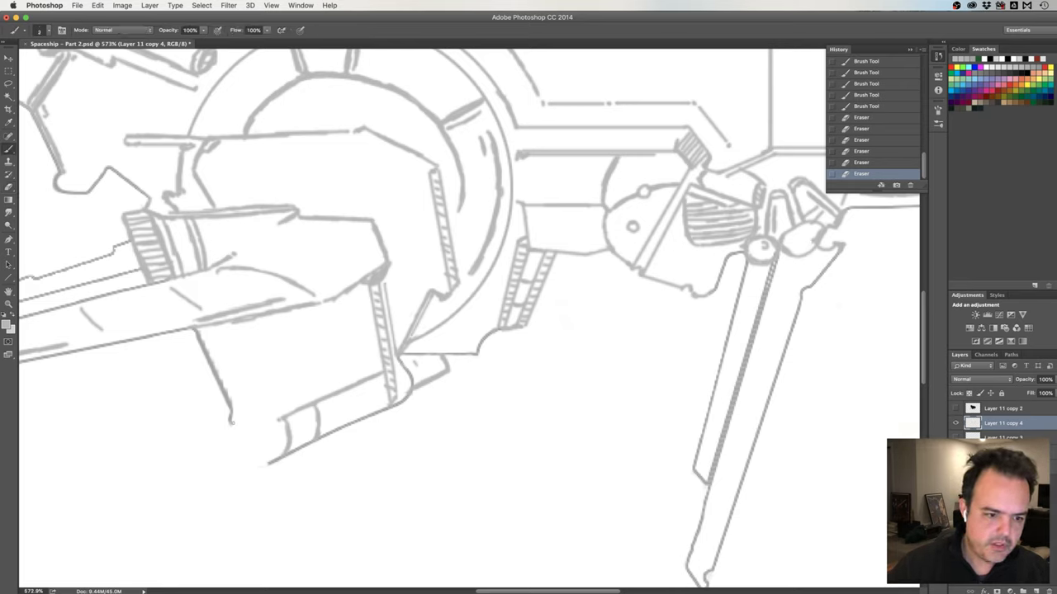
pyautogui.click(252, 470)
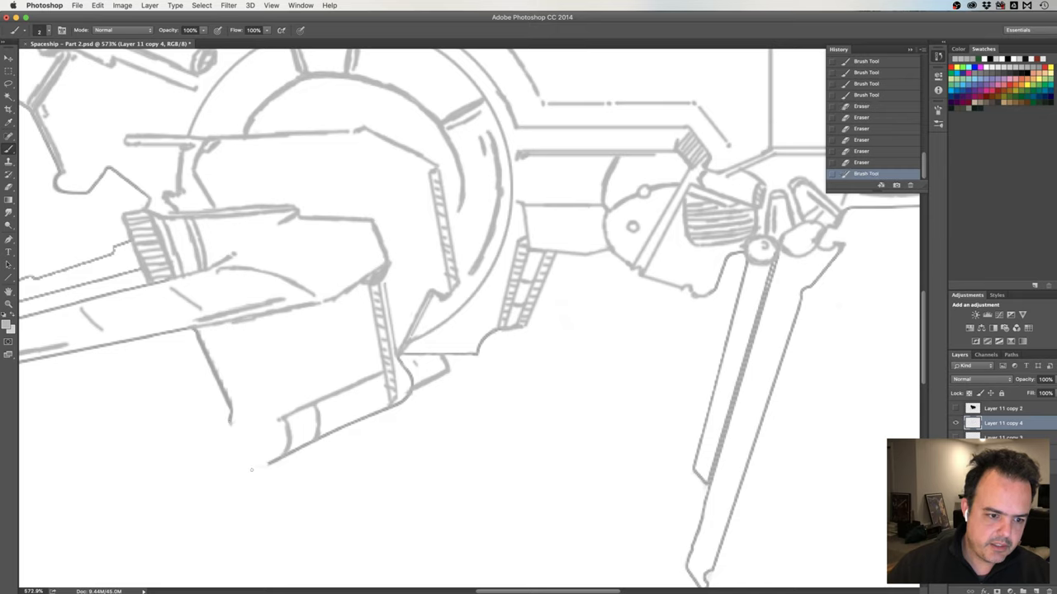
pyautogui.moveTo(231, 423); pyautogui.dragTo(253, 469)
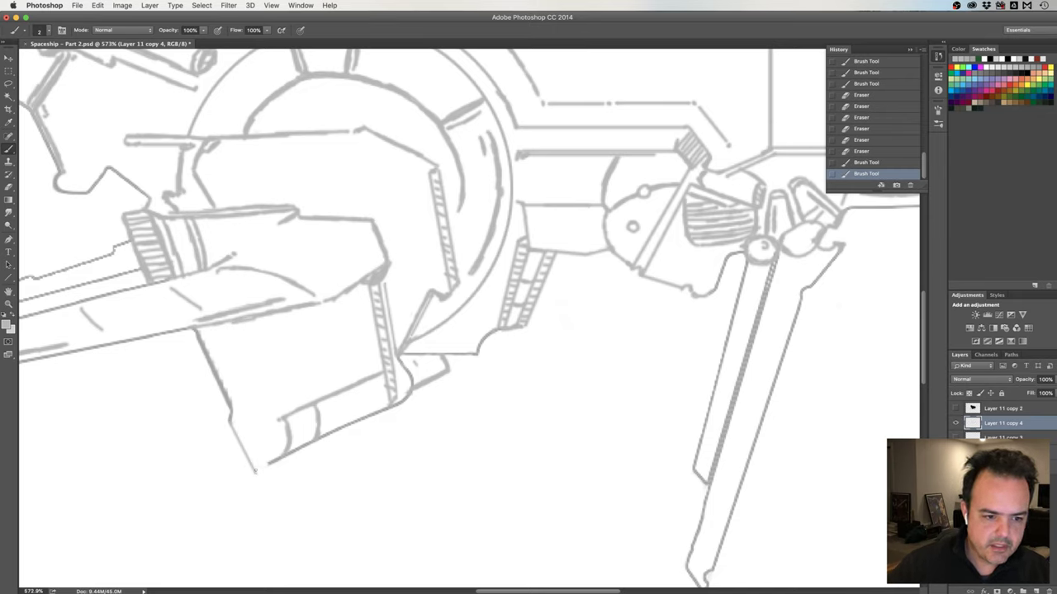
pyautogui.moveTo(254, 470); pyautogui.dragTo(269, 462)
pyautogui.click(255, 470)
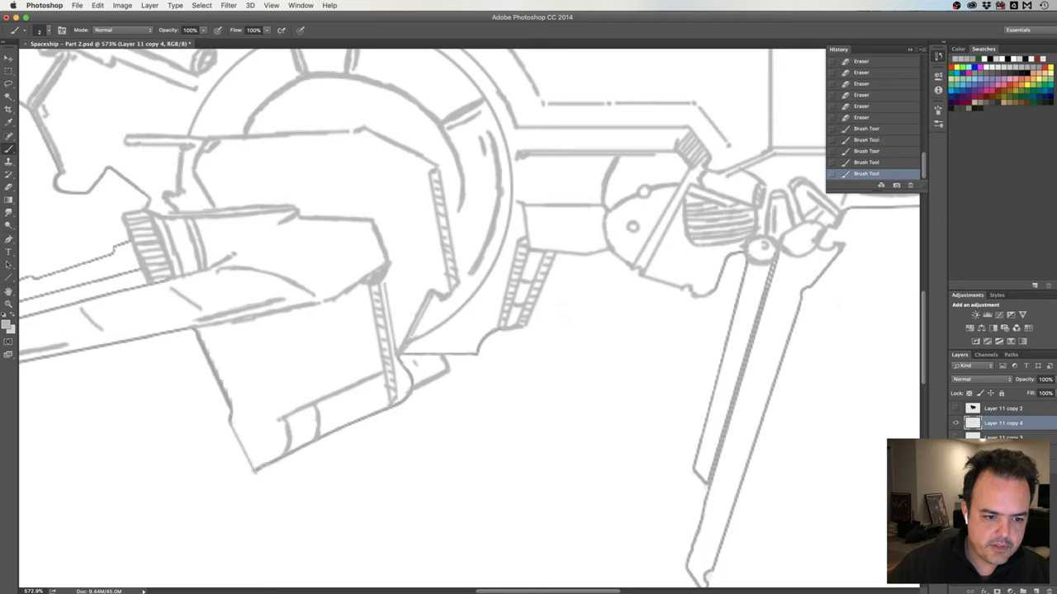
pyautogui.click(256, 470)
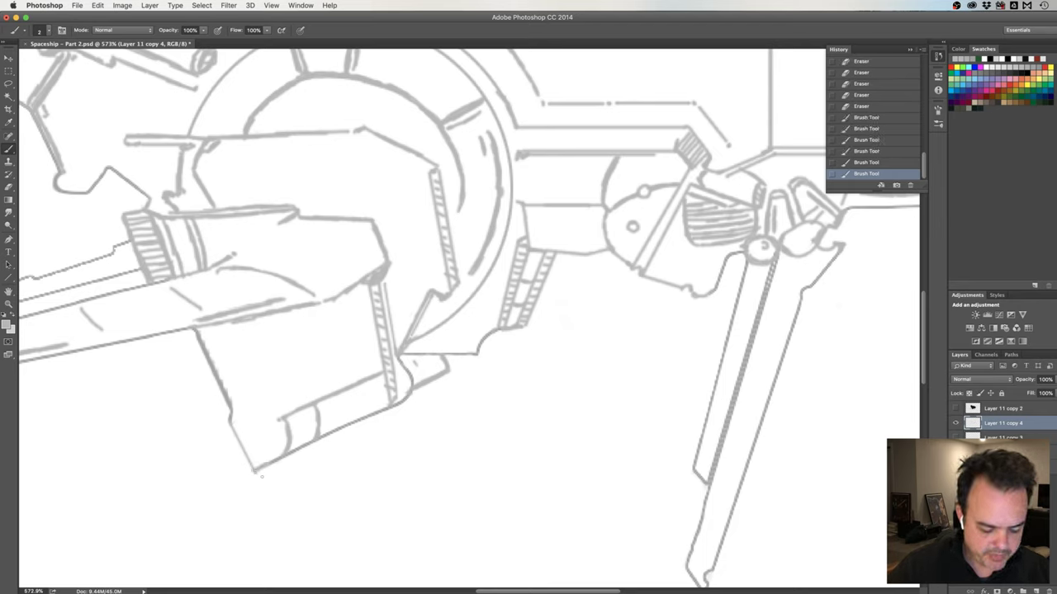
# Erase the stray mark below the new corner and touch up the line joins
pyautogui.press('e')
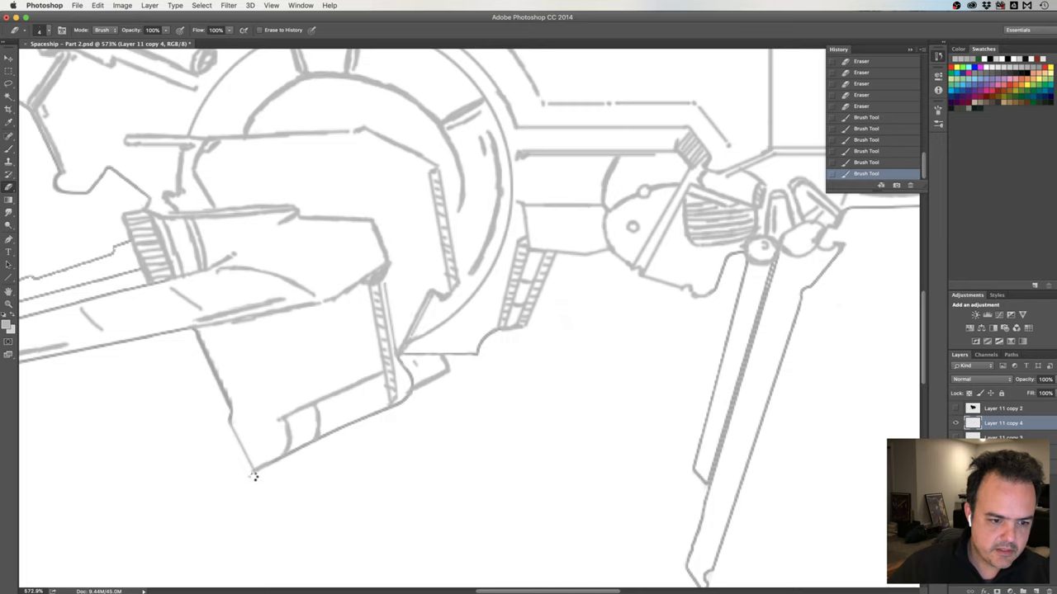
pyautogui.moveTo(255, 476); pyautogui.dragTo(247, 478)
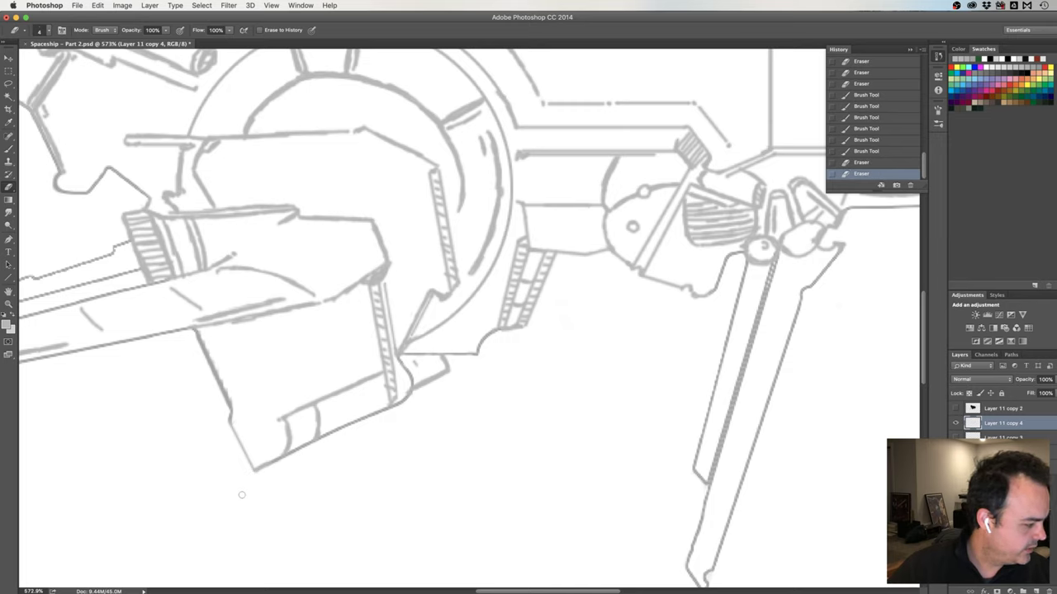
pyautogui.press('b')
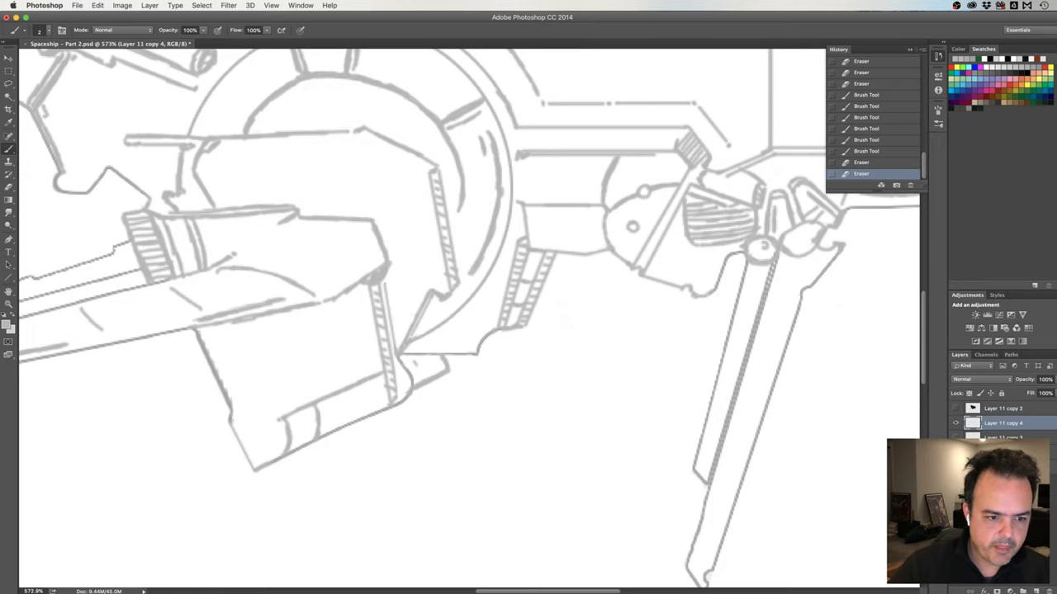
pyautogui.moveTo(239, 423); pyautogui.dragTo(236, 418)
pyautogui.click(236, 418)
pyautogui.click(235, 417)
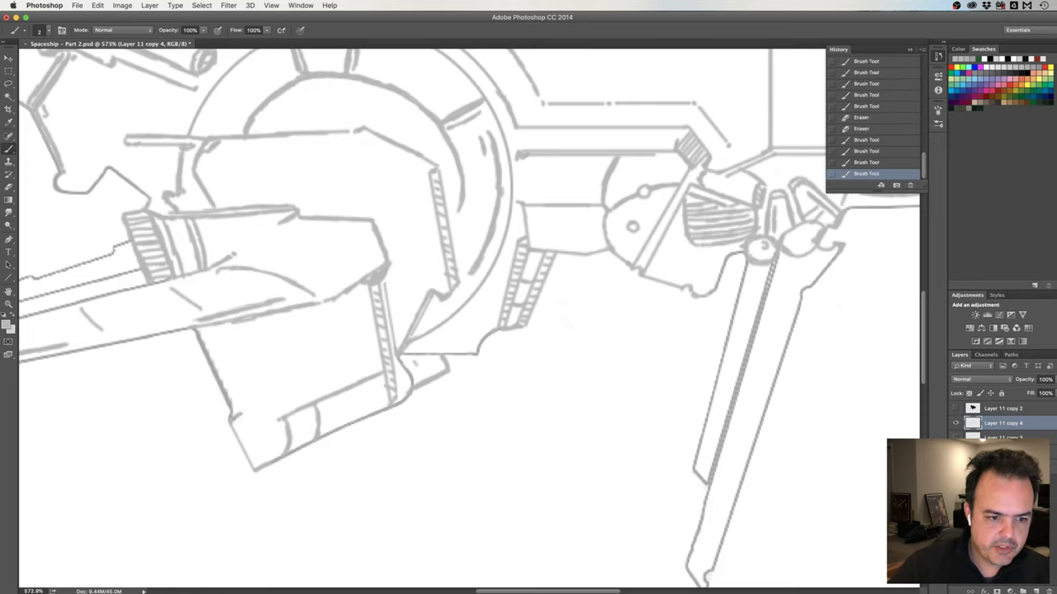
pyautogui.click(235, 418)
pyautogui.click(235, 418)
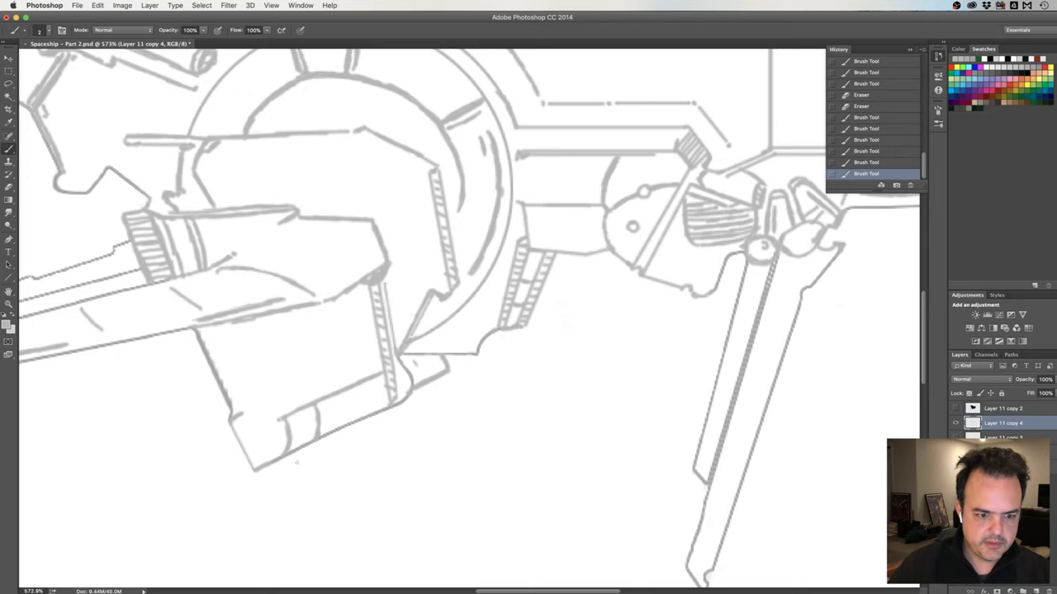
# Re-ink the lower-left hull edge, erase its excess and a small stray spot, then view the whole ship
pyautogui.scroll(-5, 328, 422)
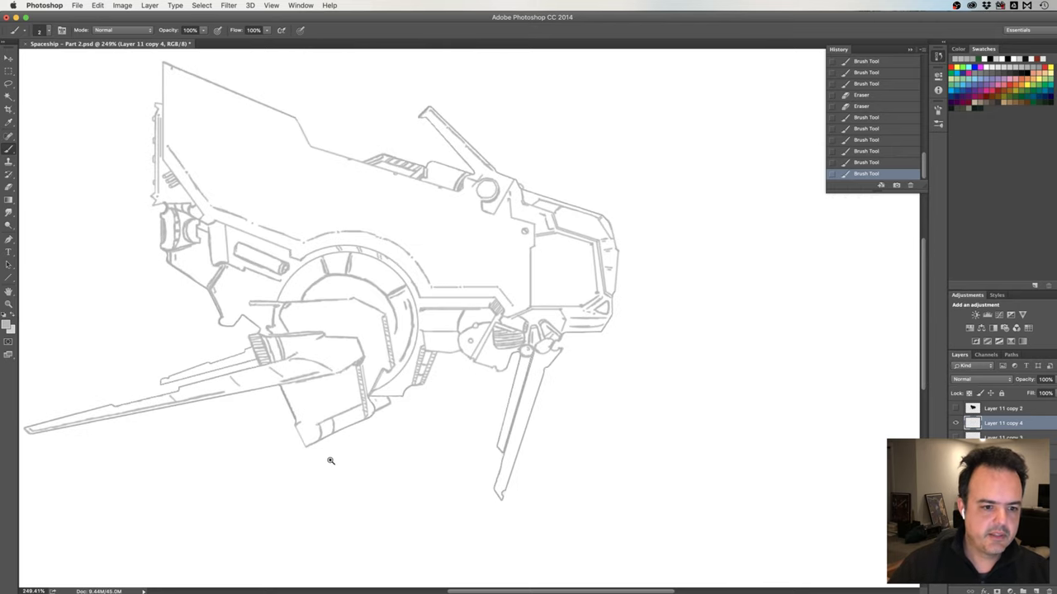
pyautogui.scroll(4, 329, 448)
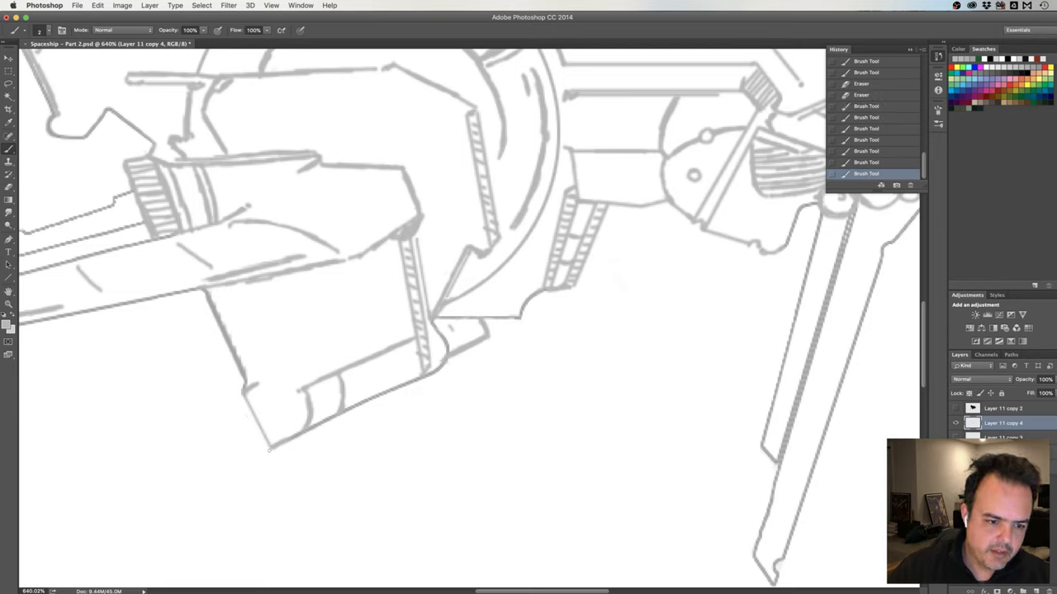
pyautogui.moveTo(245, 388); pyautogui.dragTo(268, 449)
pyautogui.moveTo(244, 388); pyautogui.dragTo(266, 447)
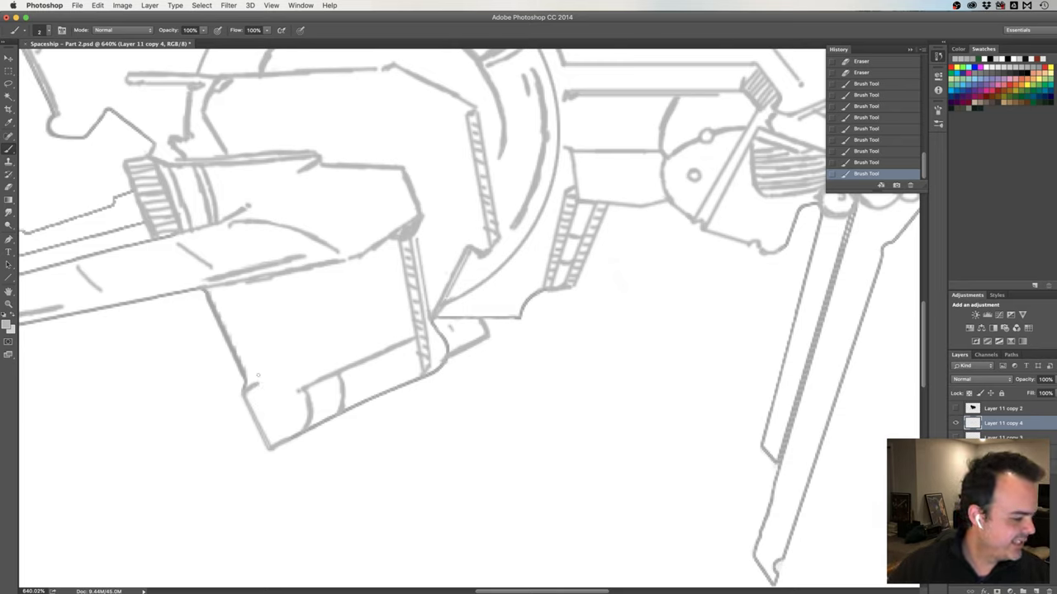
pyautogui.press('e')
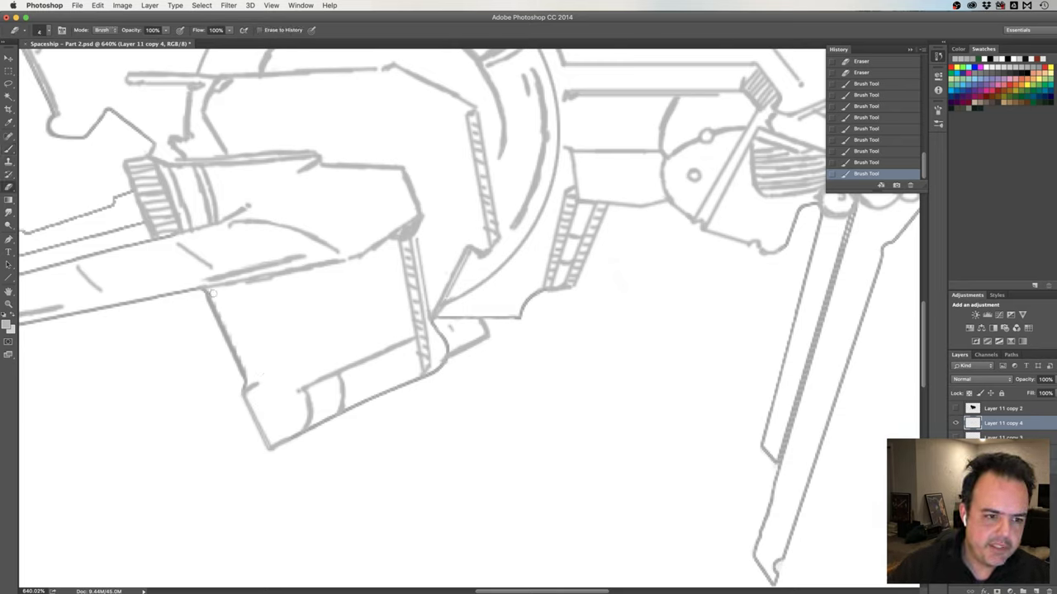
pyautogui.moveTo(210, 294); pyautogui.dragTo(252, 383)
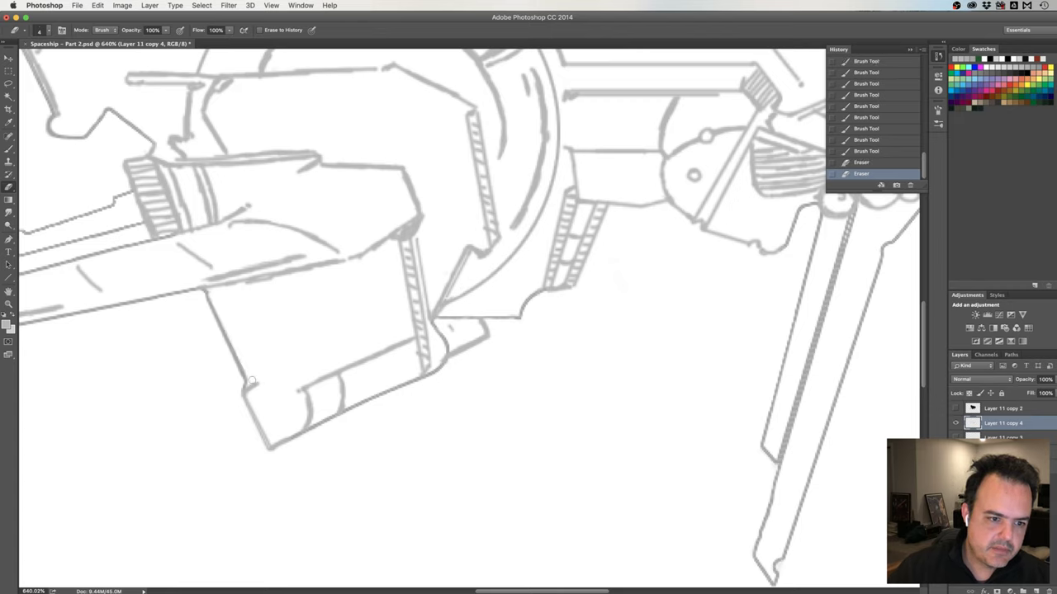
pyautogui.click(249, 382)
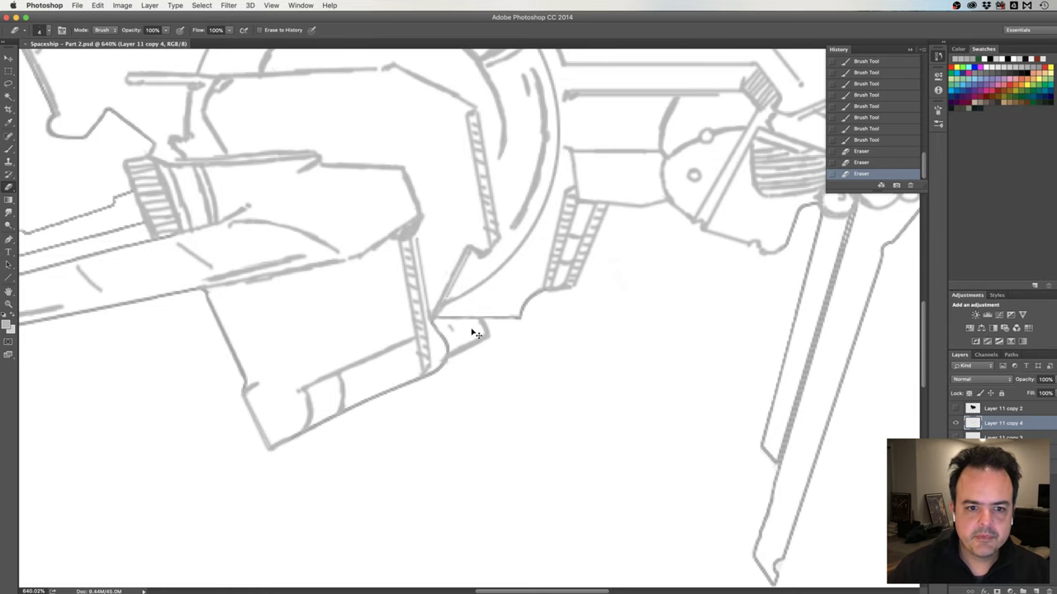
pyautogui.moveTo(473, 326)
pyautogui.mouseDown()
pyautogui.moveTo(446, 336)
pyautogui.moveTo(441, 376)
pyautogui.moveTo(421, 384)
pyautogui.mouseUp()
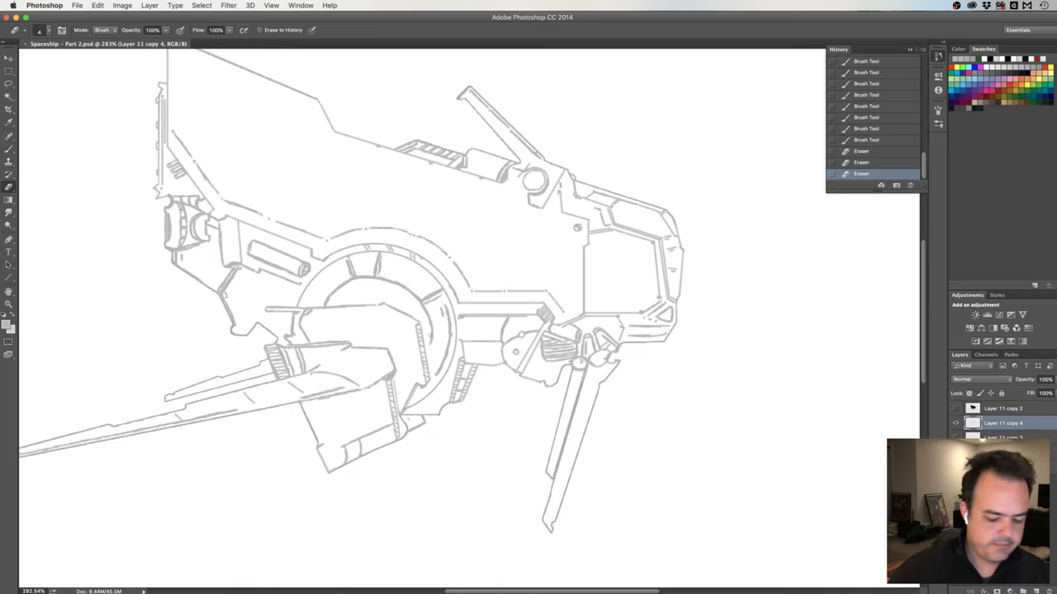
# Mirror the canvas horizontally and bring the diagonal strut into view
pyautogui.press('h')
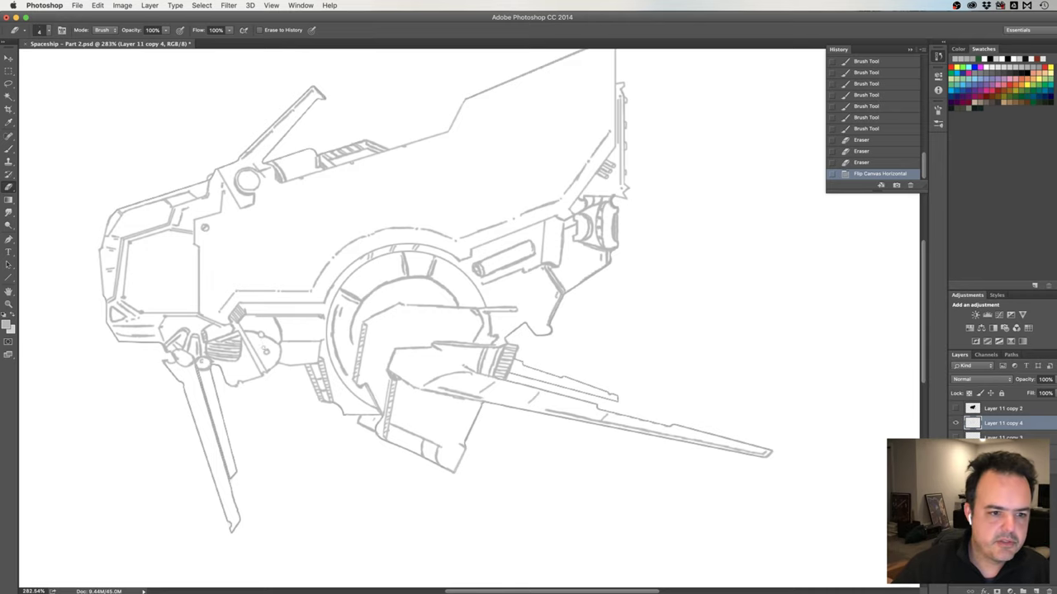
pyautogui.scroll(5, 262, 335)
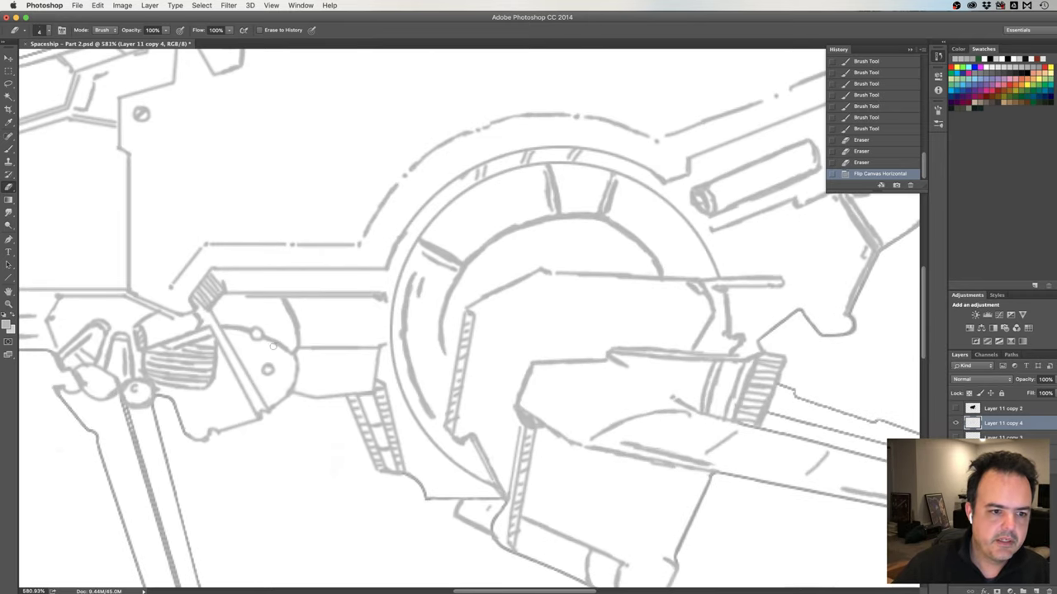
pyautogui.hscroll(-3, 291, 348)
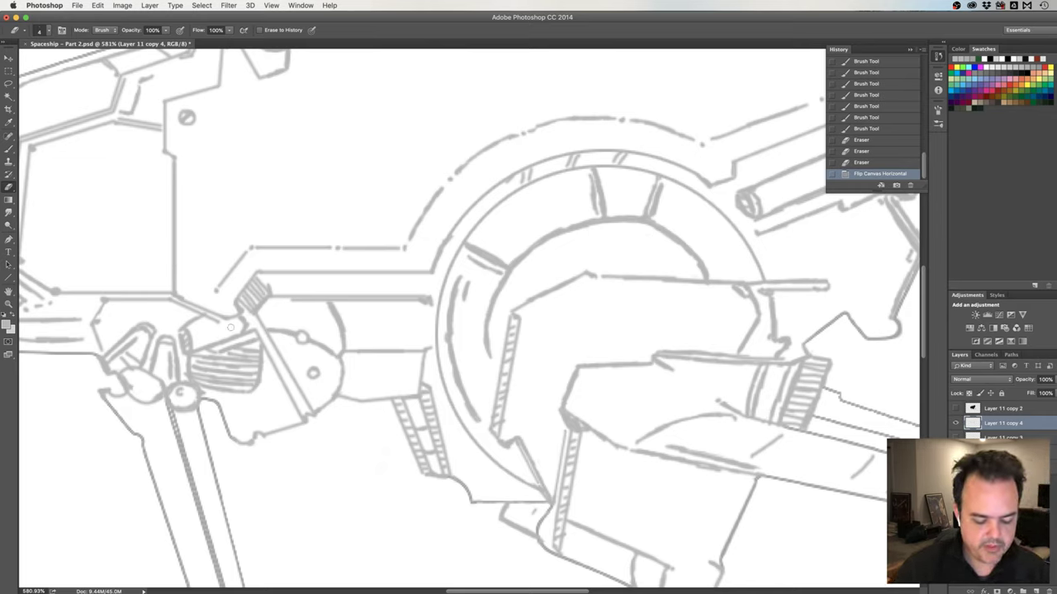
# Ink hatch lines along the diagonal strut beside the front landing leg joint
pyautogui.press('b')
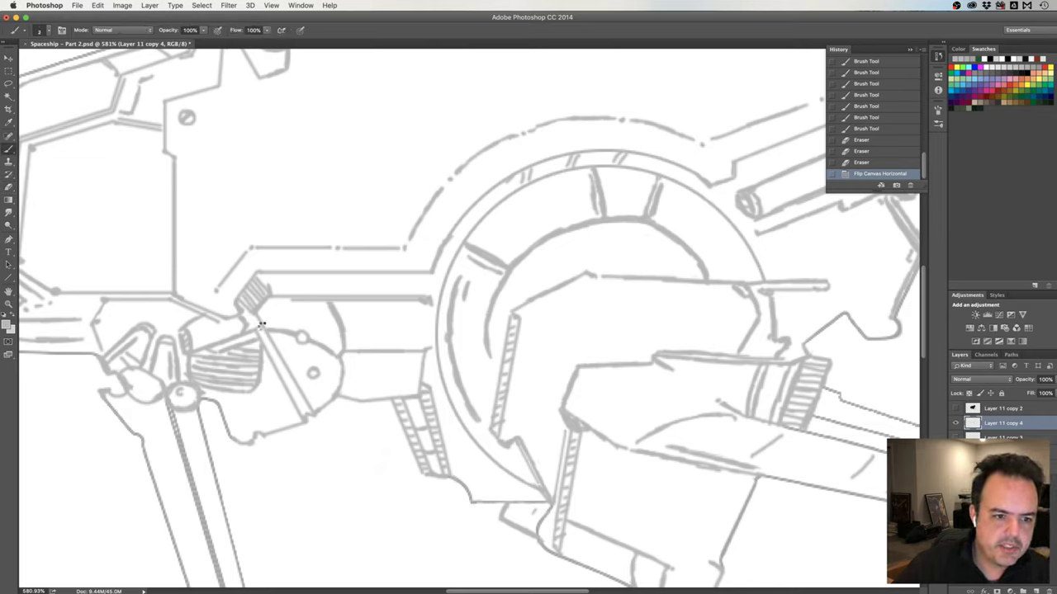
pyautogui.moveTo(261, 325); pyautogui.dragTo(262, 338)
pyautogui.moveTo(263, 340); pyautogui.dragTo(265, 364)
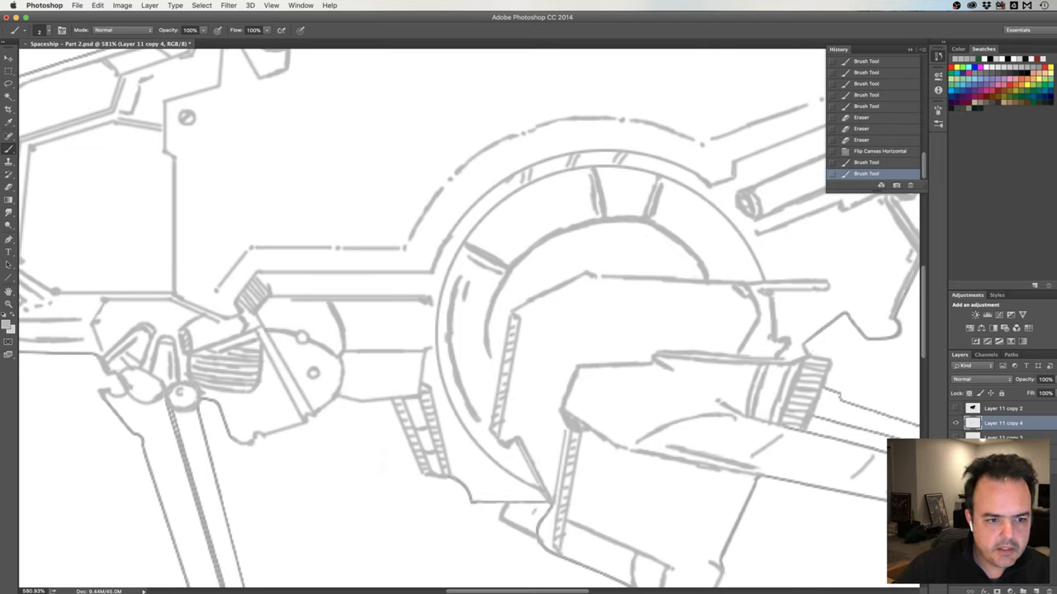
pyautogui.moveTo(263, 326); pyautogui.dragTo(265, 338)
pyautogui.moveTo(264, 341); pyautogui.dragTo(266, 364)
pyautogui.moveTo(263, 326)
pyautogui.mouseDown()
pyautogui.moveTo(266, 364)
pyautogui.moveTo(279, 348)
pyautogui.moveTo(285, 368)
pyautogui.mouseUp()
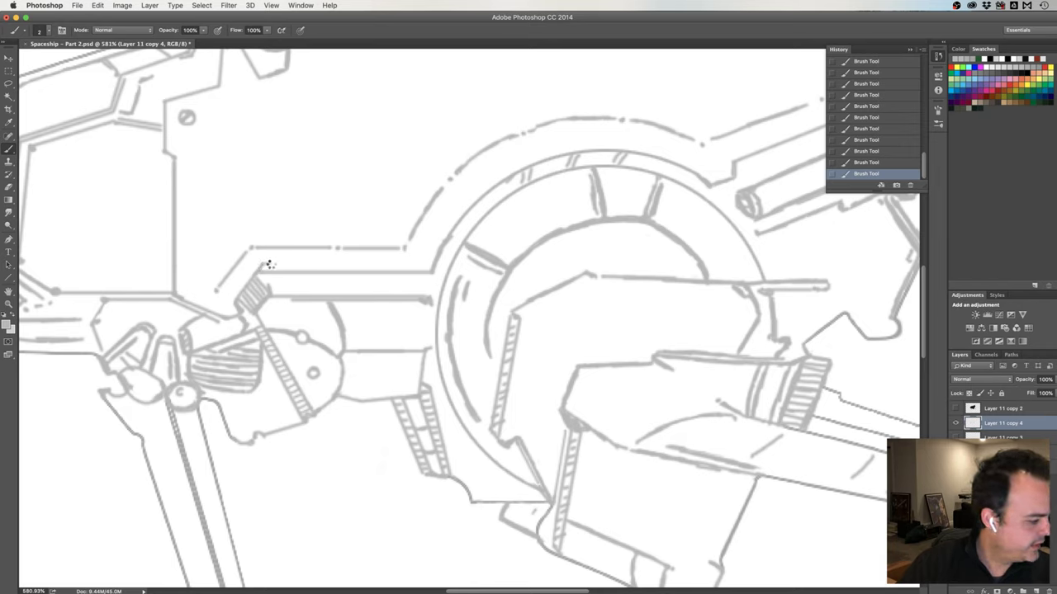
# Ink a line along the beam above the strut, then trim and lighten its ends
pyautogui.moveTo(263, 265); pyautogui.dragTo(421, 265)
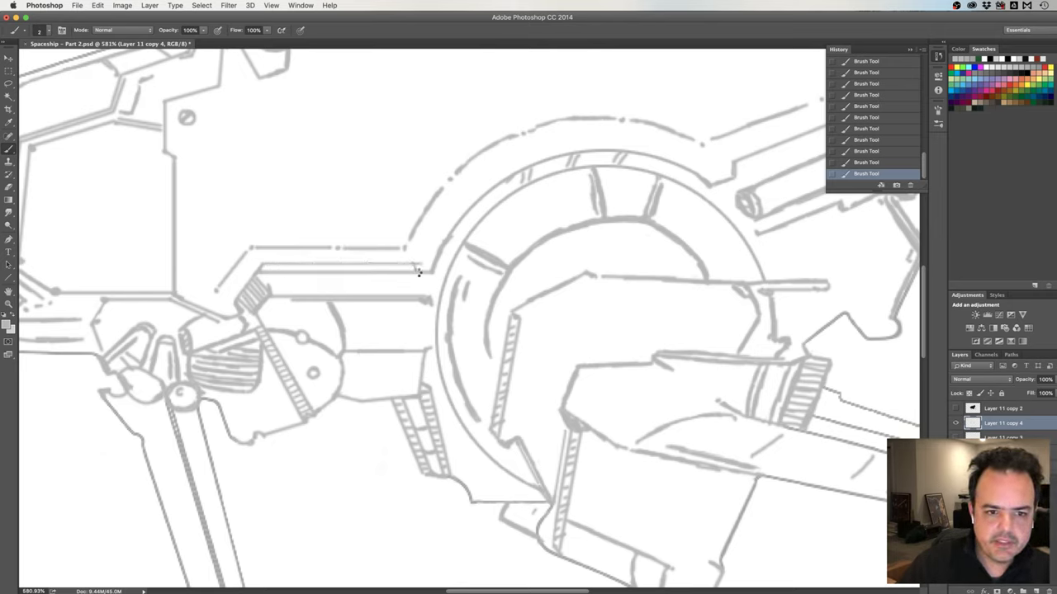
pyautogui.press('e')
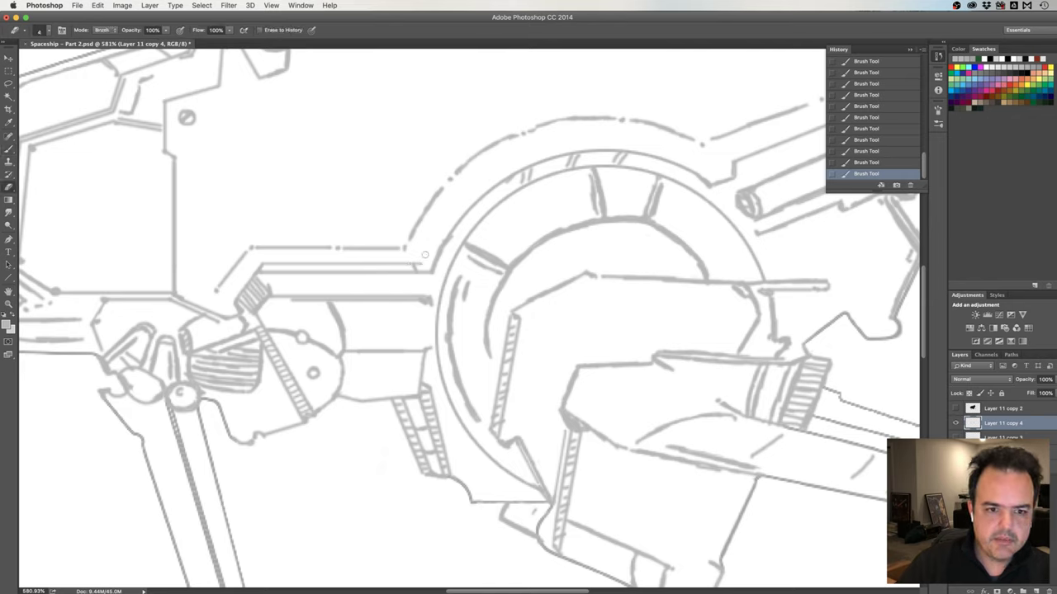
pyautogui.moveTo(417, 264); pyautogui.dragTo(405, 266)
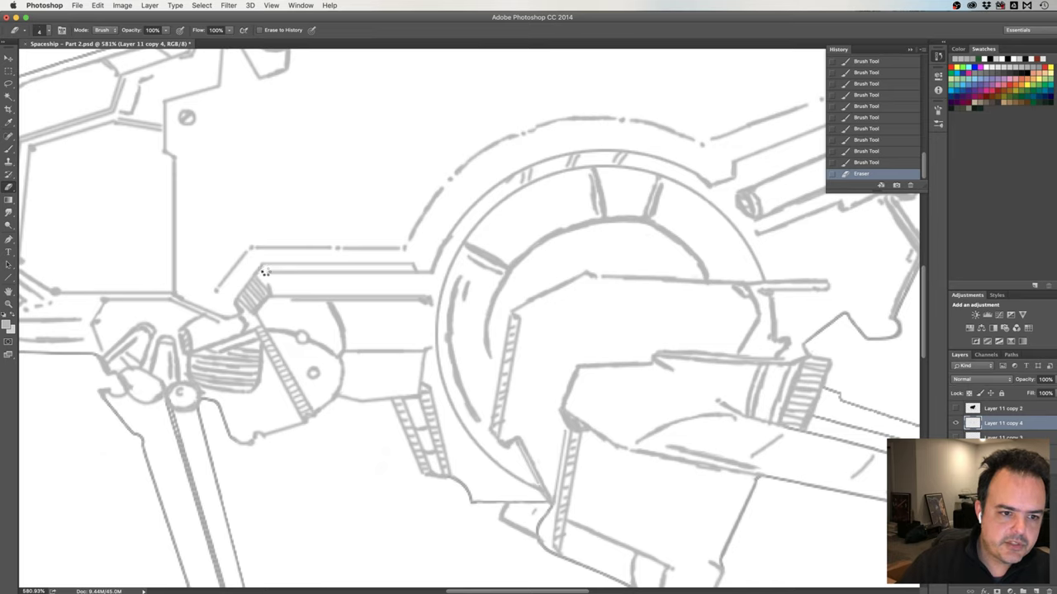
pyautogui.moveTo(264, 272); pyautogui.dragTo(271, 274)
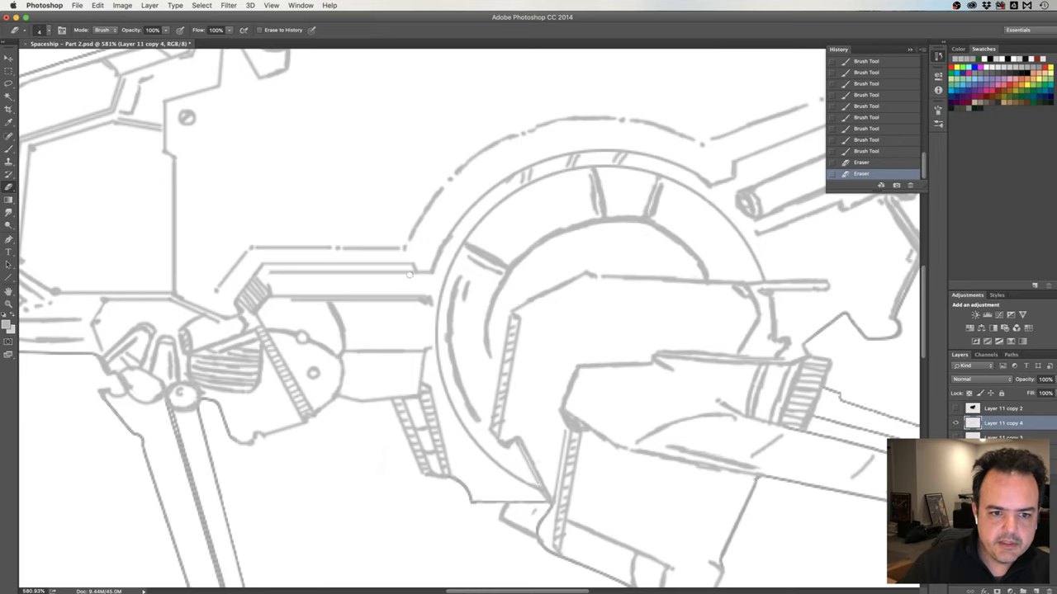
pyautogui.moveTo(407, 271); pyautogui.dragTo(409, 276)
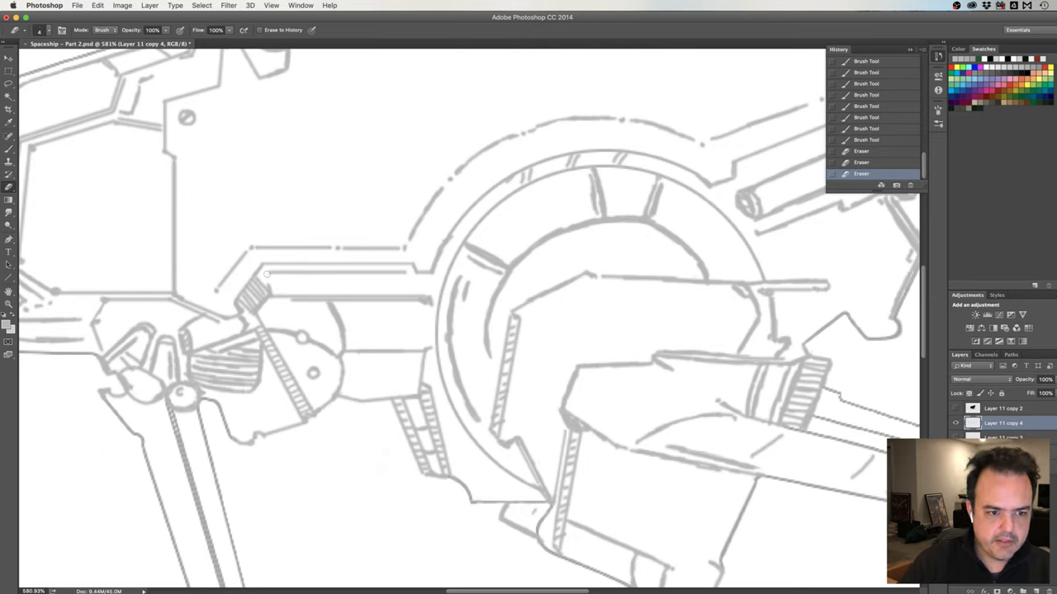
pyautogui.moveTo(266, 273); pyautogui.dragTo(367, 272)
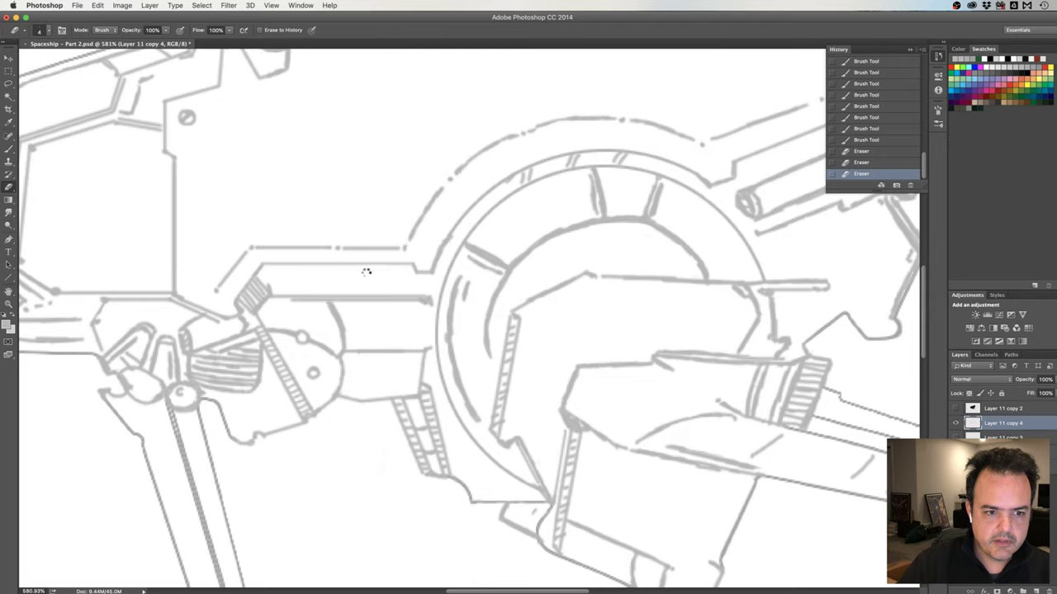
# Draw two parallel horizontal panel lines along the strut, redoing the unsatisfactory strokes
pyautogui.press('b')
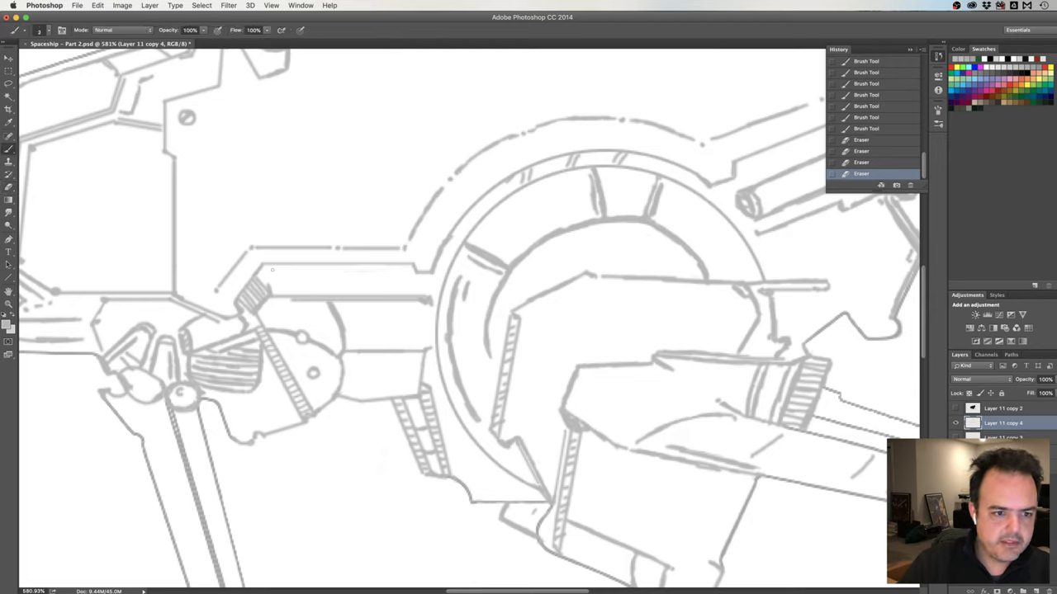
pyautogui.moveTo(265, 269); pyautogui.dragTo(355, 270)
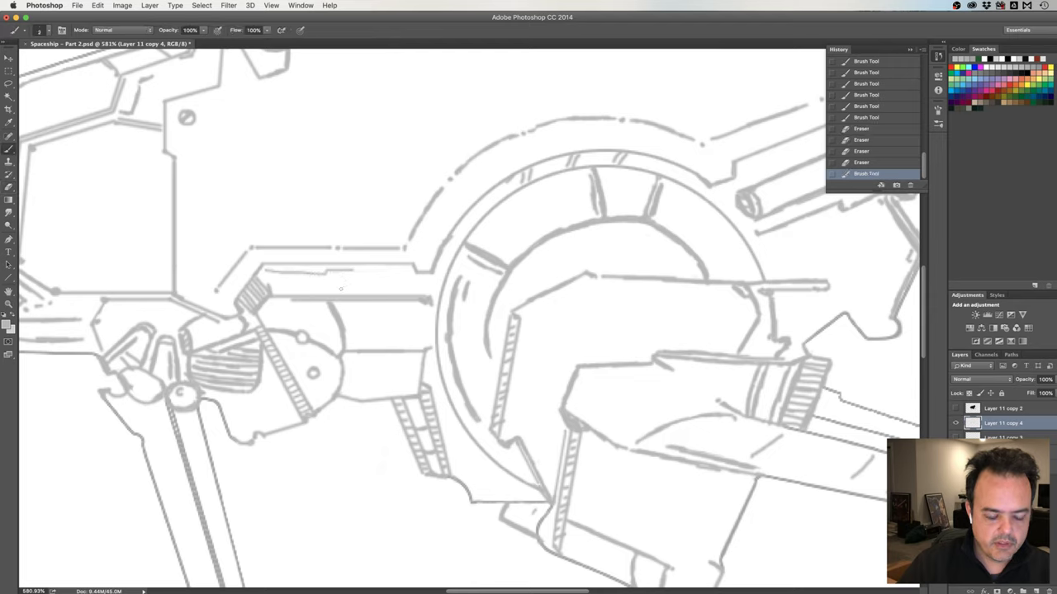
pyautogui.hotkey('ctrl', 'z')
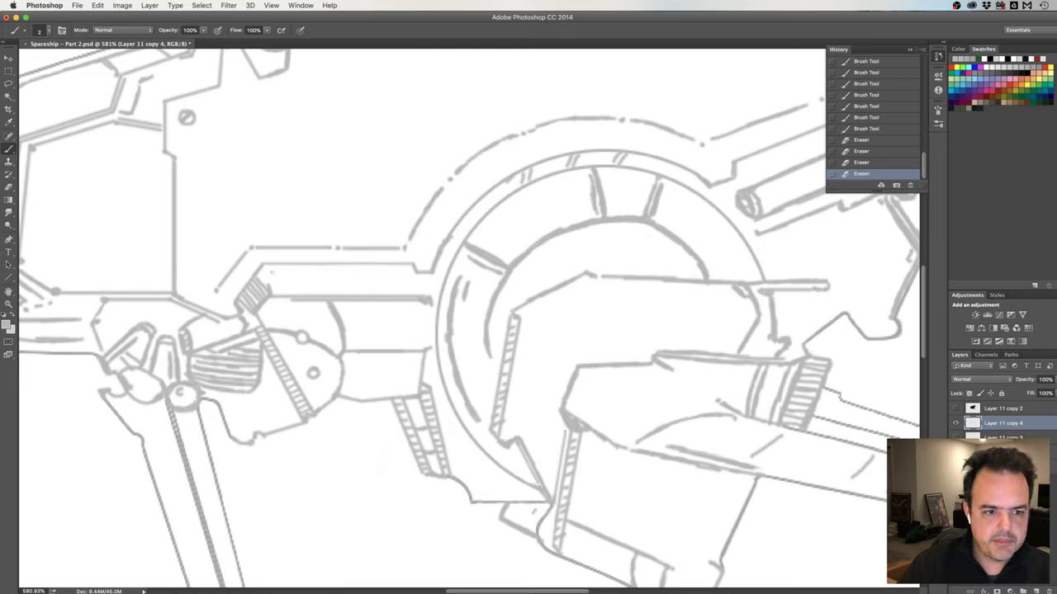
pyautogui.moveTo(266, 269); pyautogui.dragTo(413, 269)
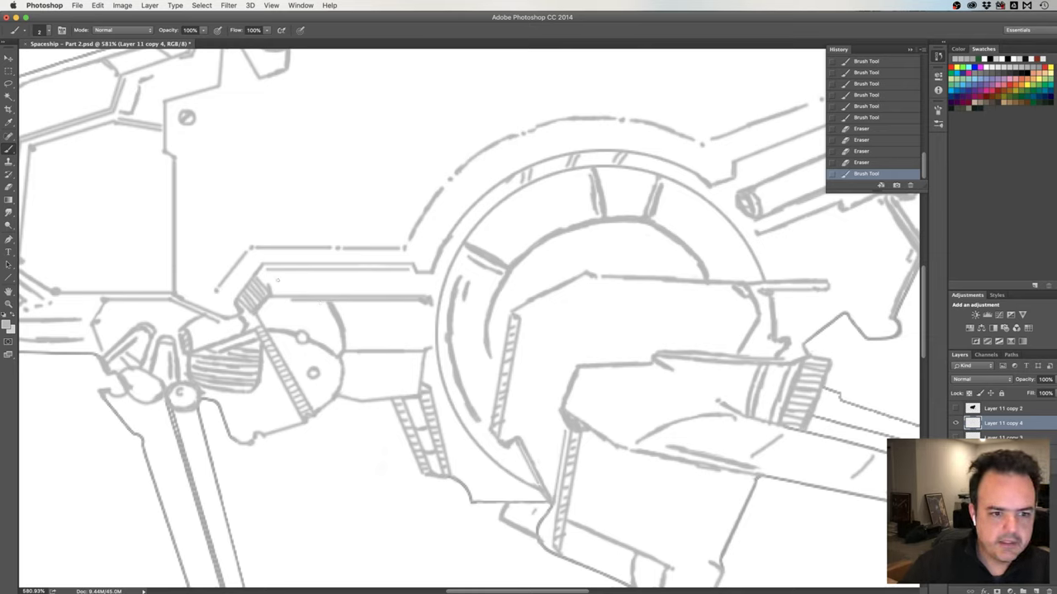
pyautogui.moveTo(279, 275); pyautogui.dragTo(402, 276)
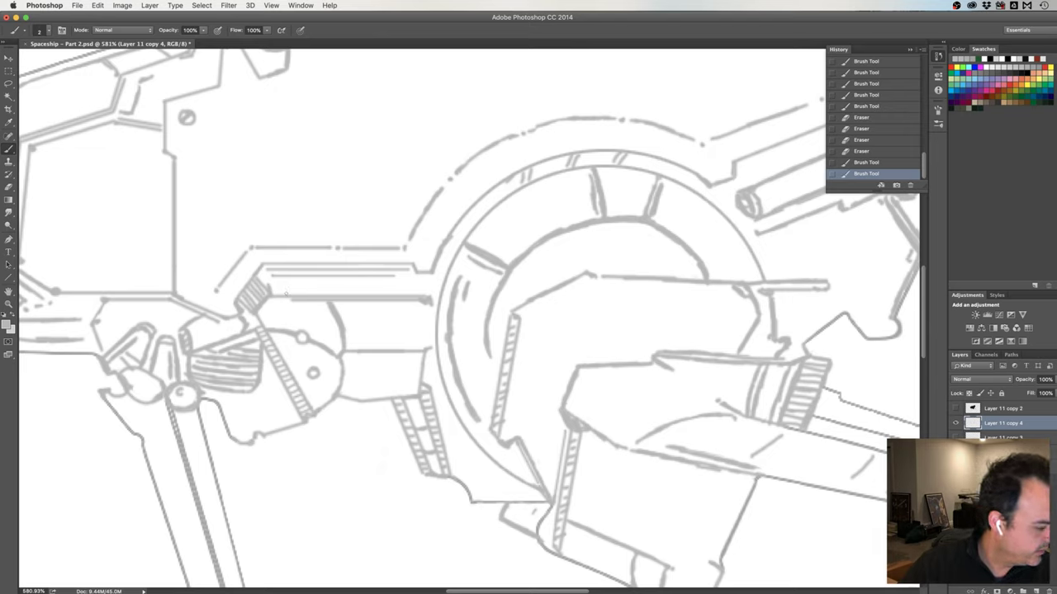
pyautogui.hotkey('ctrl', 'z')
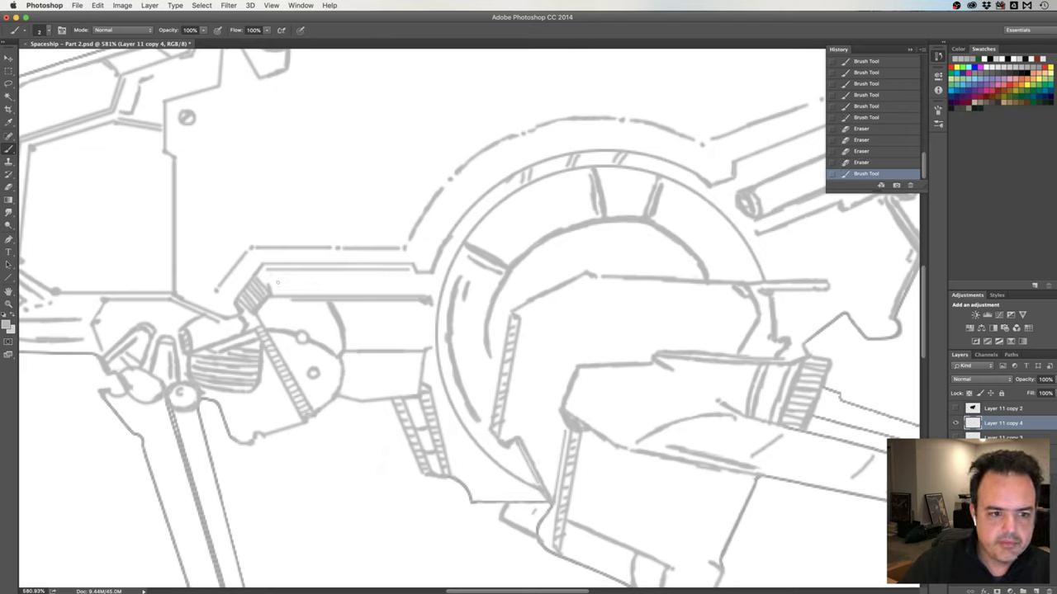
pyautogui.moveTo(278, 282); pyautogui.dragTo(410, 289)
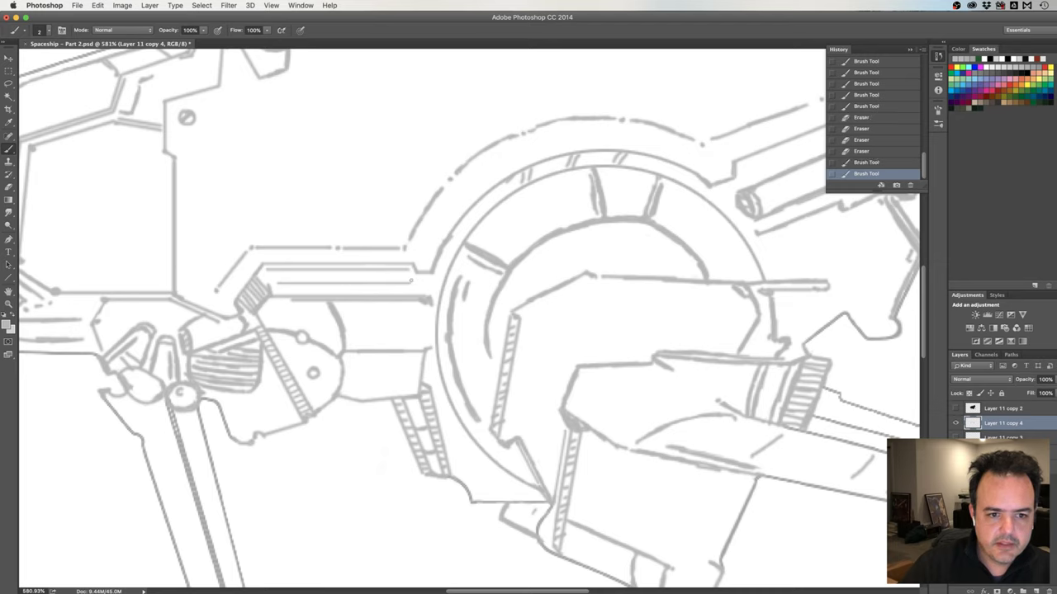
# Add small marks at the strut's end and another parallel panel line, then zoom out
pyautogui.click(411, 281)
pyautogui.click(420, 284)
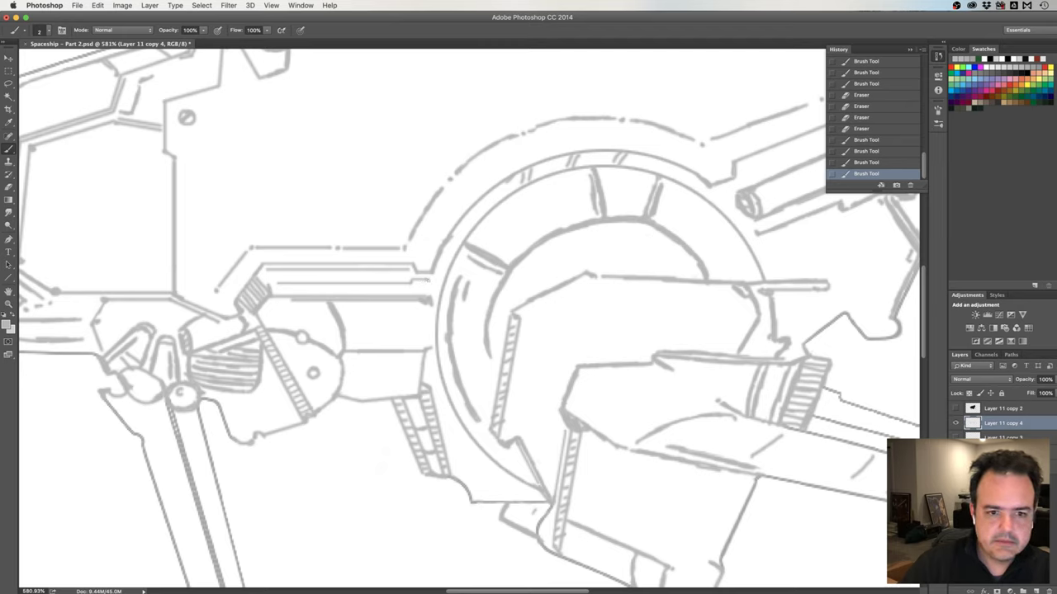
pyautogui.click(429, 284)
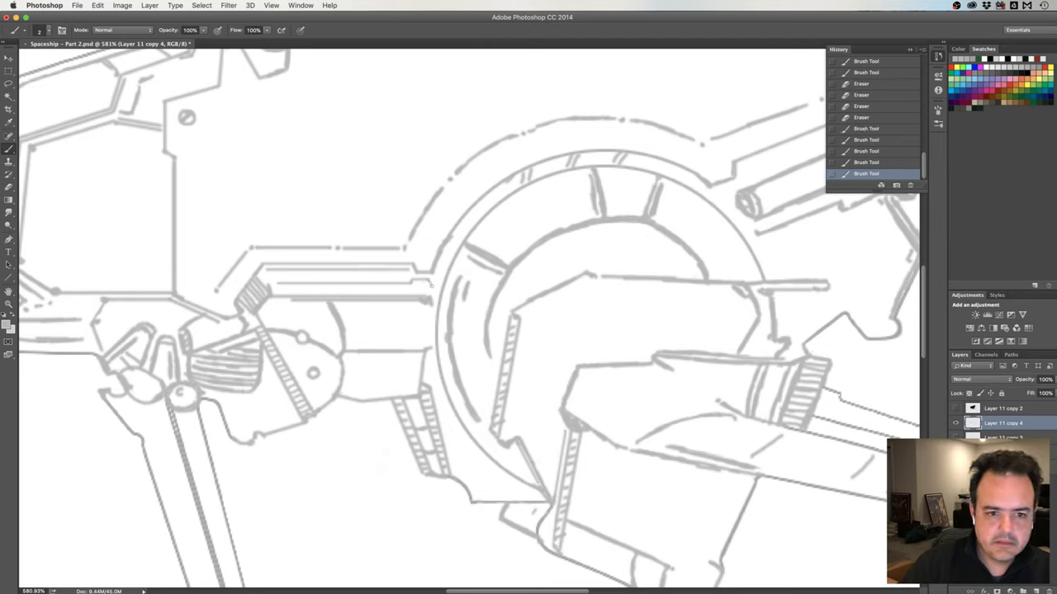
pyautogui.click(430, 284)
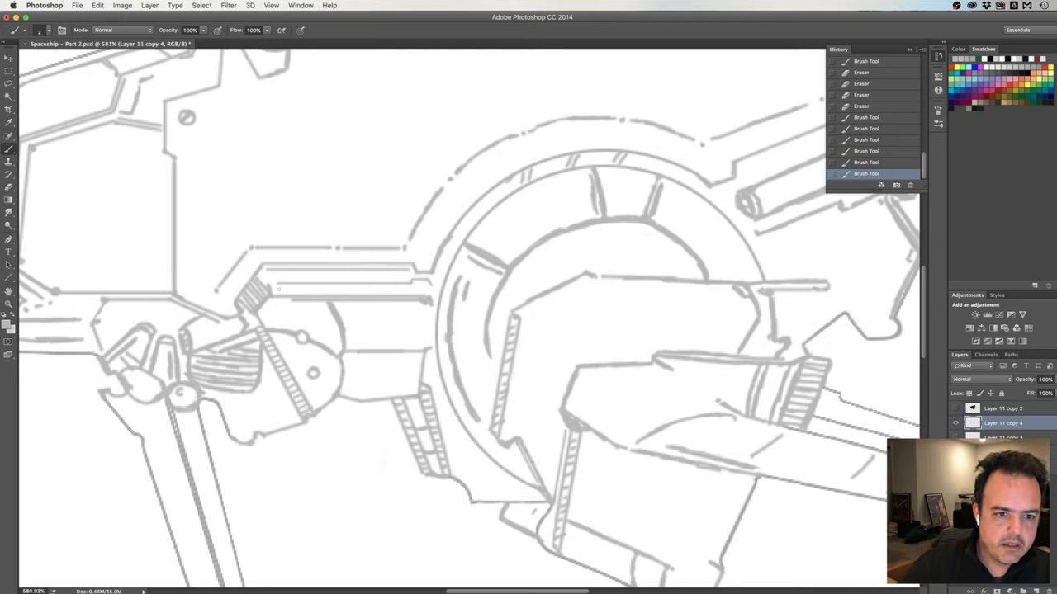
pyautogui.moveTo(280, 287); pyautogui.dragTo(418, 288)
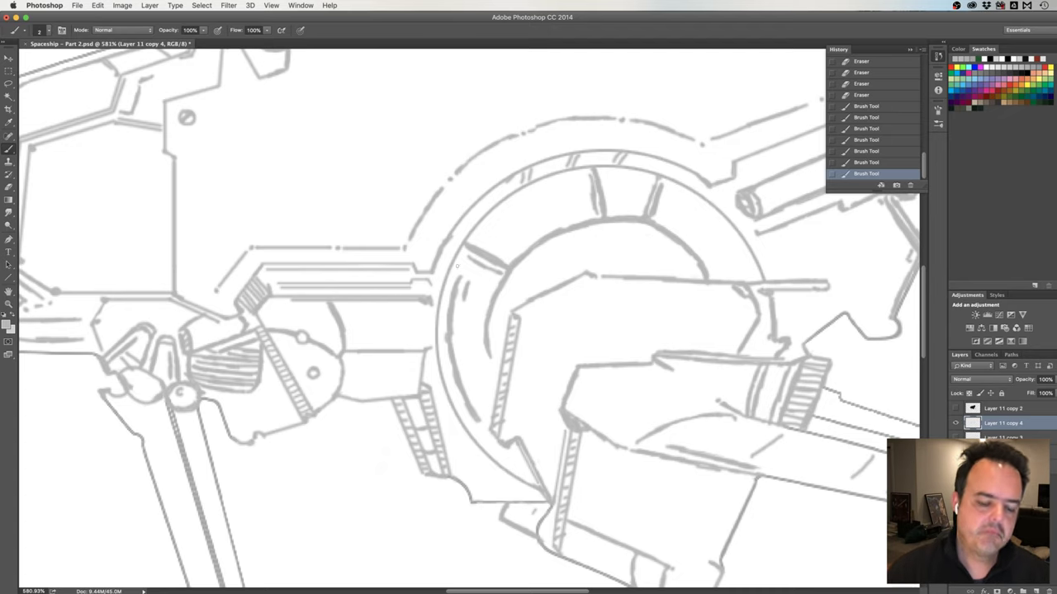
pyautogui.scroll(-2, 434, 285)
pyautogui.scroll(-3, 434, 285)
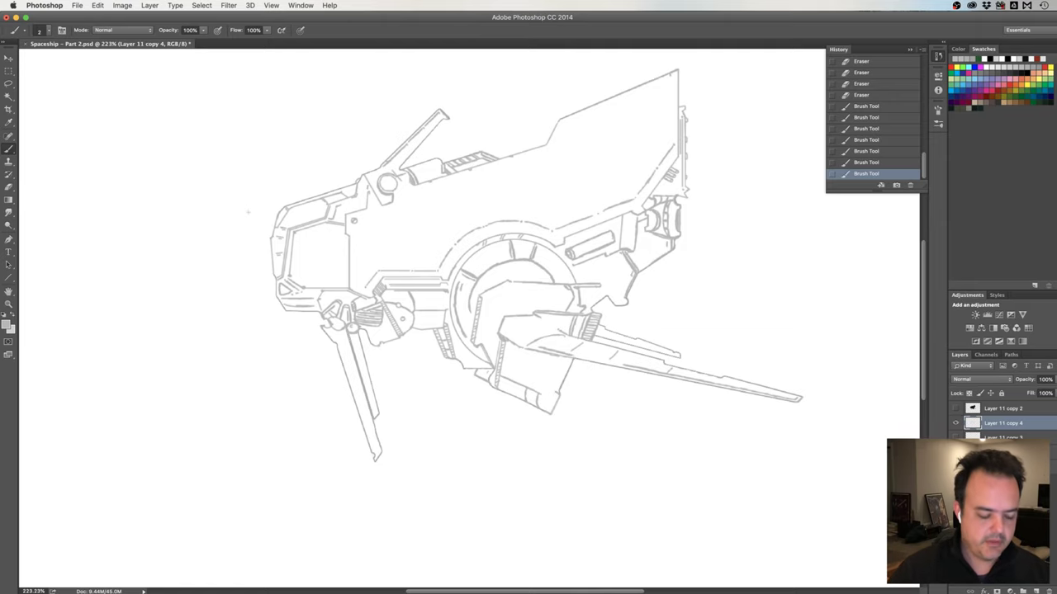
# Flip the canvas horizontally, zoom to the nose, and erase small bits of its panel lines
pyautogui.press('h')
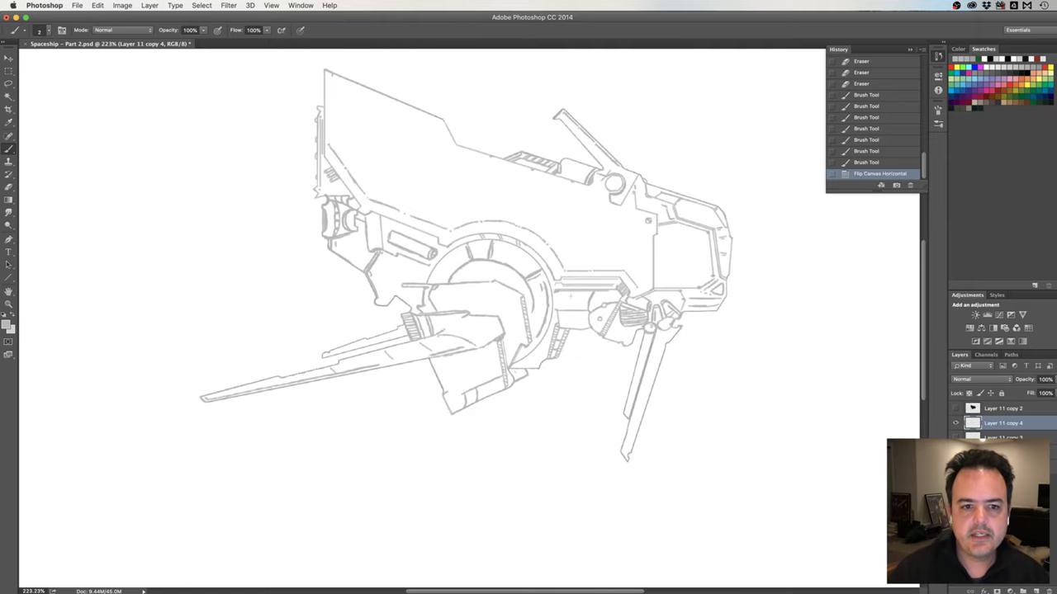
pyautogui.moveTo(632, 261); pyautogui.dragTo(494, 257)
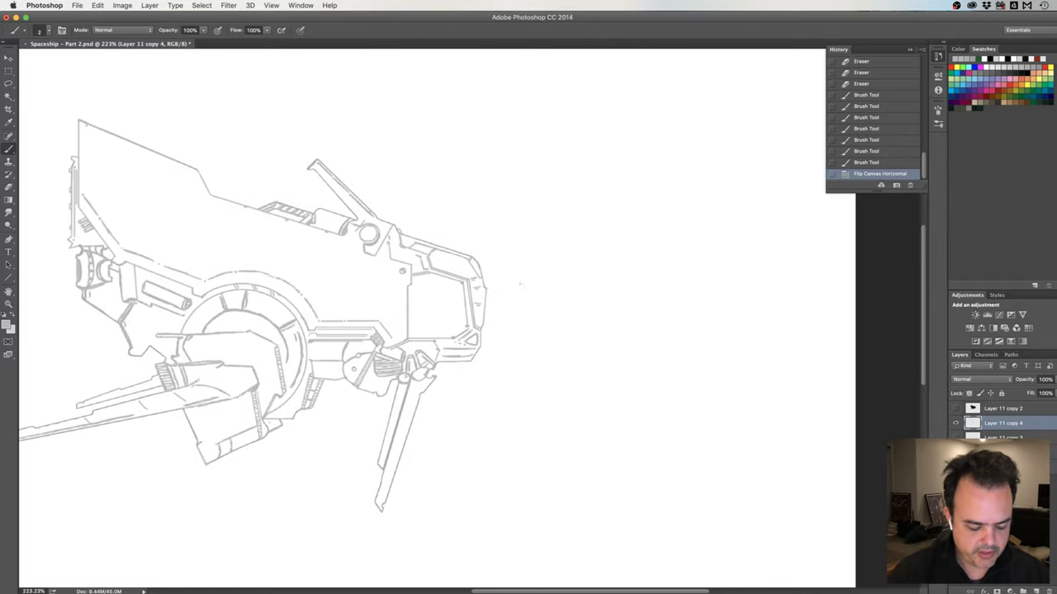
pyautogui.moveTo(511, 288); pyautogui.dragTo(540, 290)
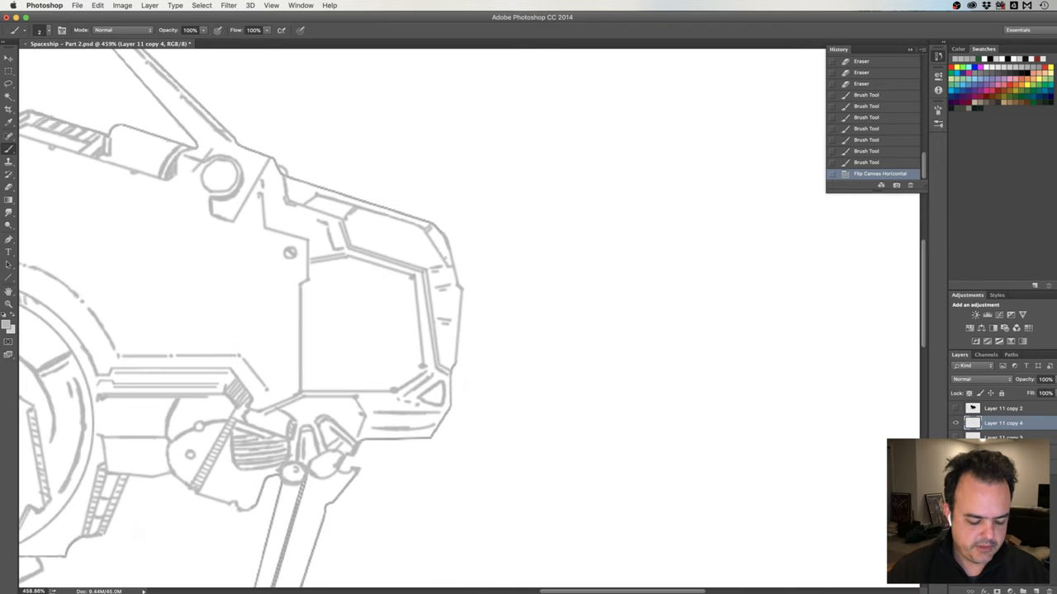
pyautogui.press('e')
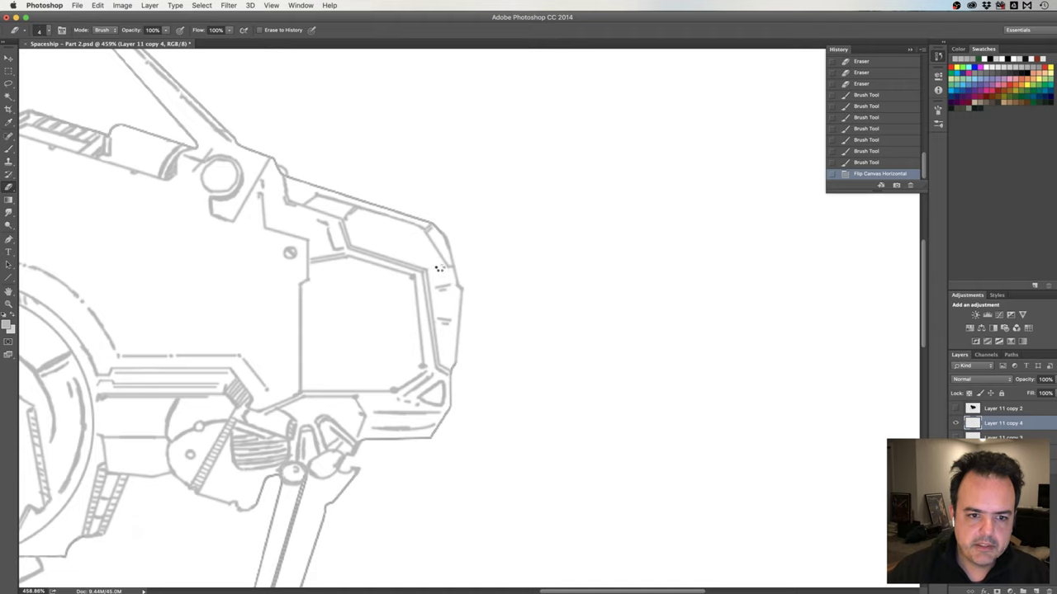
pyautogui.moveTo(436, 269)
pyautogui.mouseDown()
pyautogui.moveTo(447, 277)
pyautogui.moveTo(436, 276)
pyautogui.mouseUp()
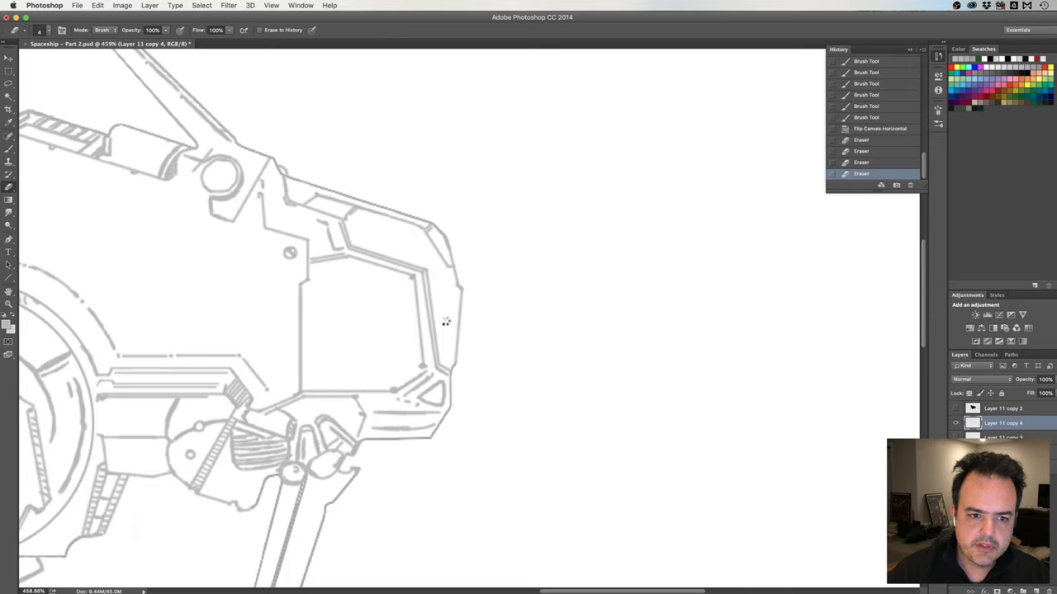
pyautogui.moveTo(446, 322); pyautogui.dragTo(452, 317)
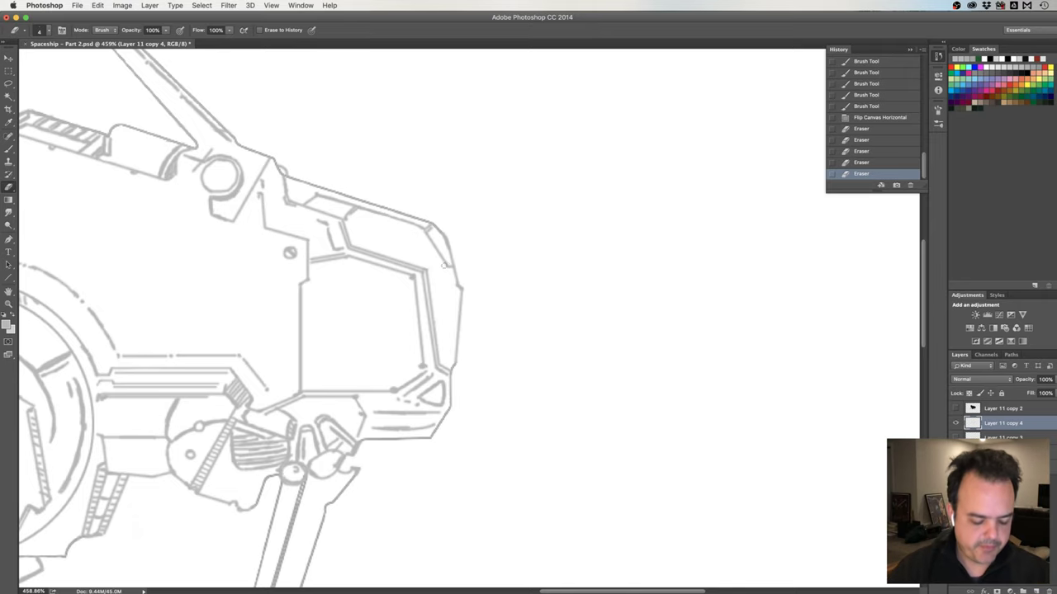
# Darken the nose's right edge and add short panel lines and dots to the nose
pyautogui.press('b')
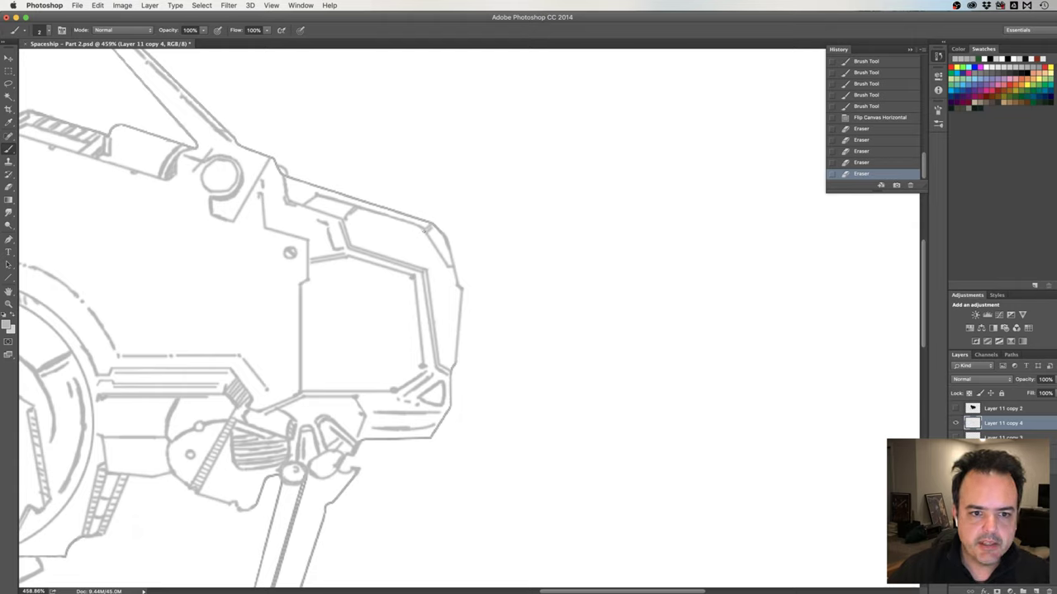
pyautogui.click(426, 229)
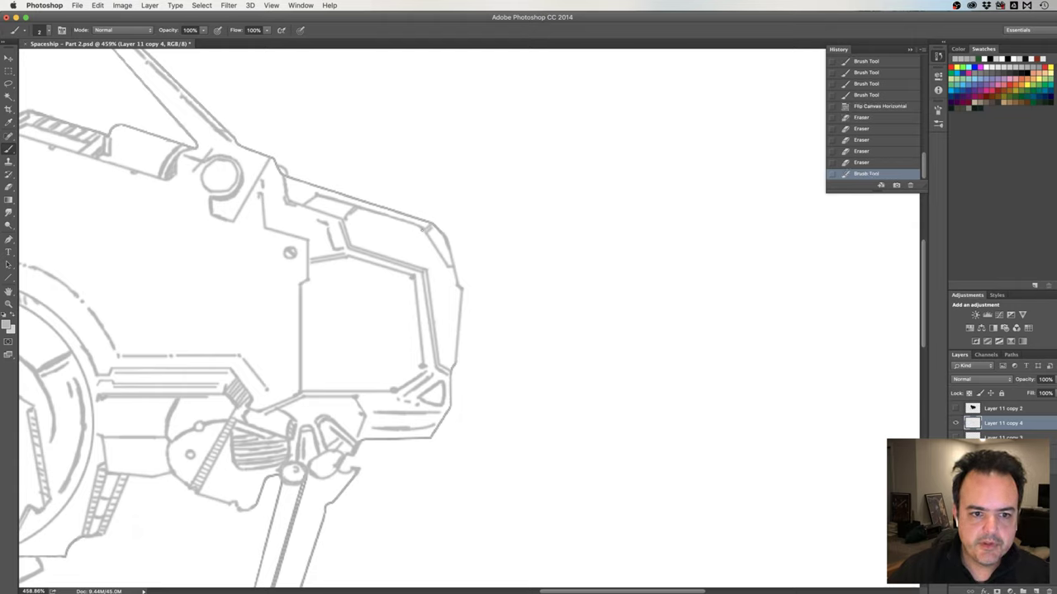
pyautogui.click(426, 229)
pyautogui.moveTo(426, 233); pyautogui.dragTo(447, 267)
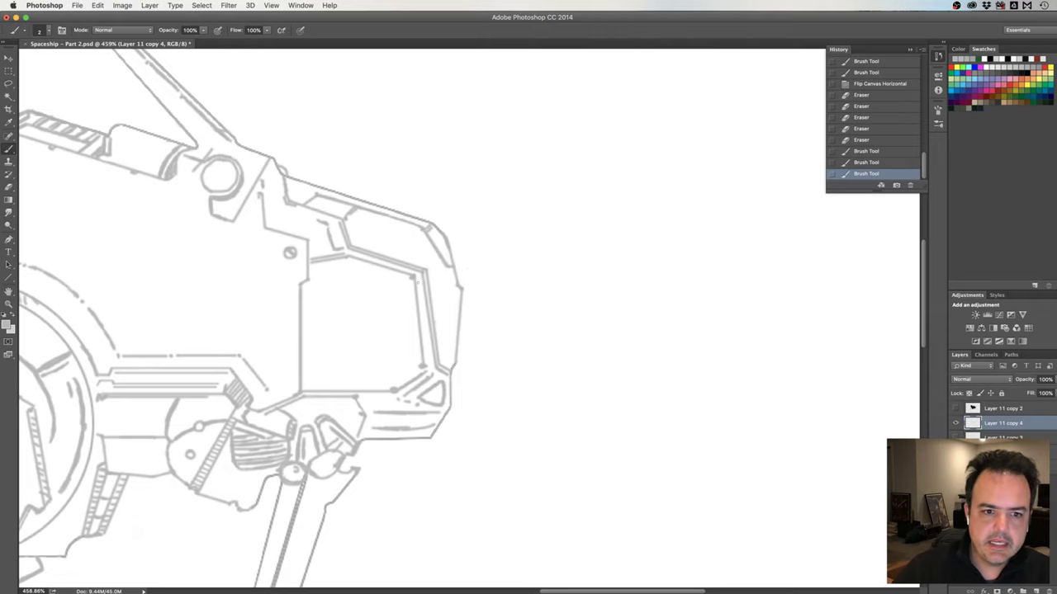
pyautogui.click(447, 266)
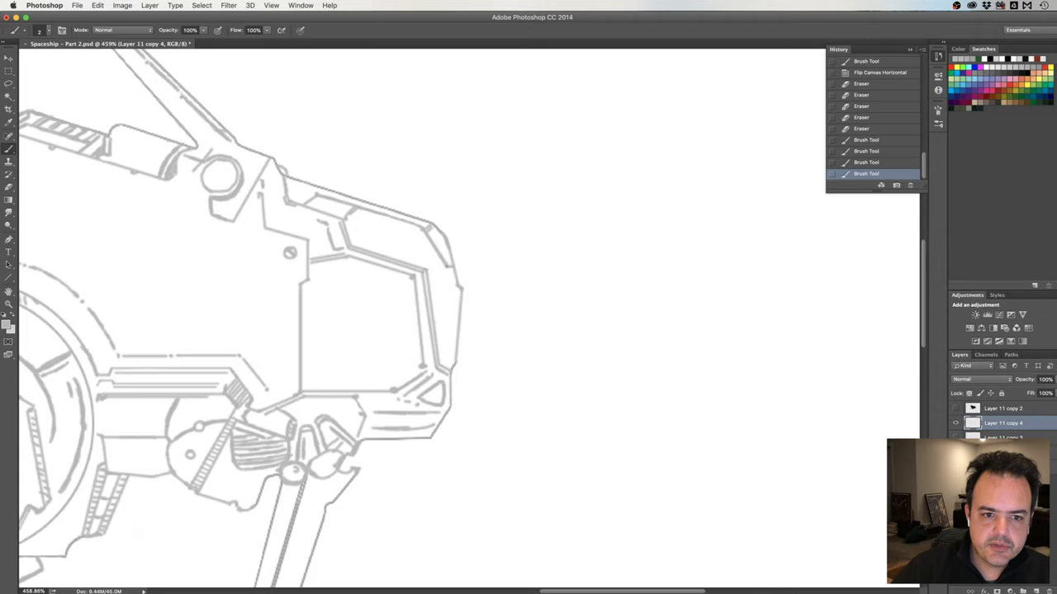
pyautogui.moveTo(446, 267); pyautogui.dragTo(427, 271)
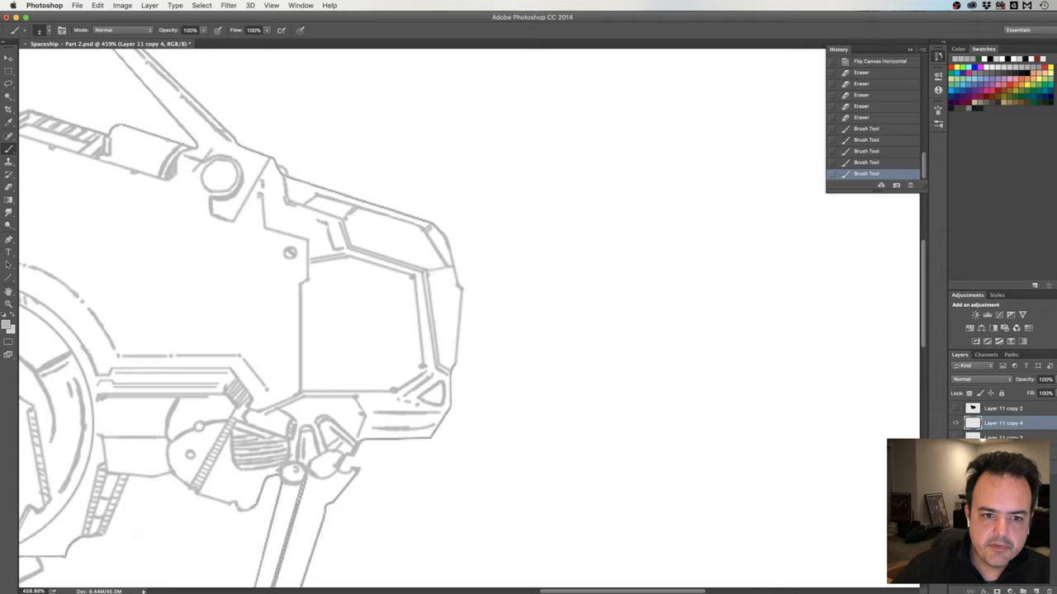
pyautogui.click(451, 267)
pyautogui.click(449, 268)
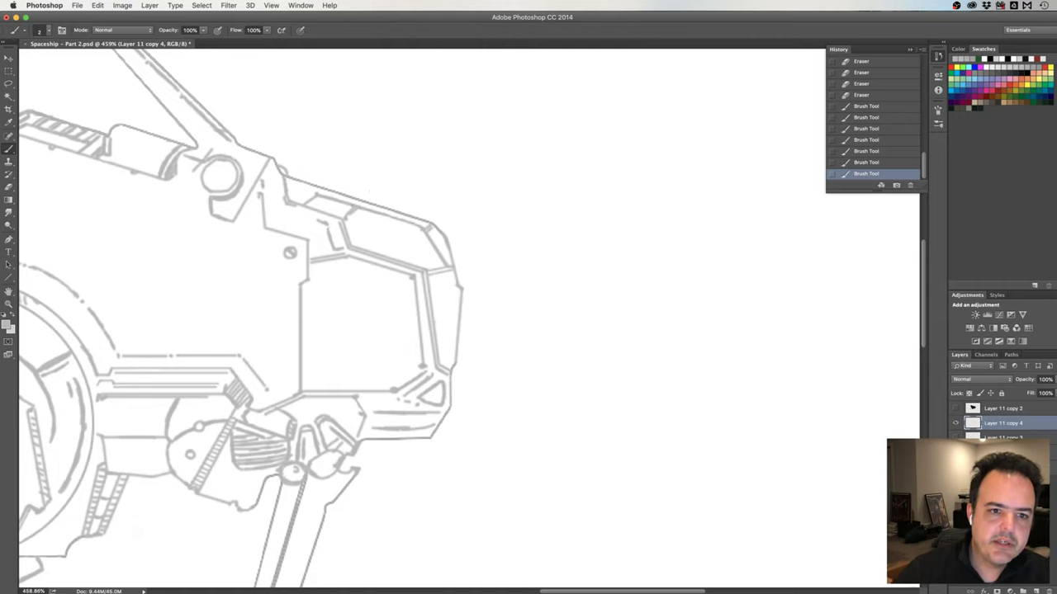
pyautogui.click(359, 200)
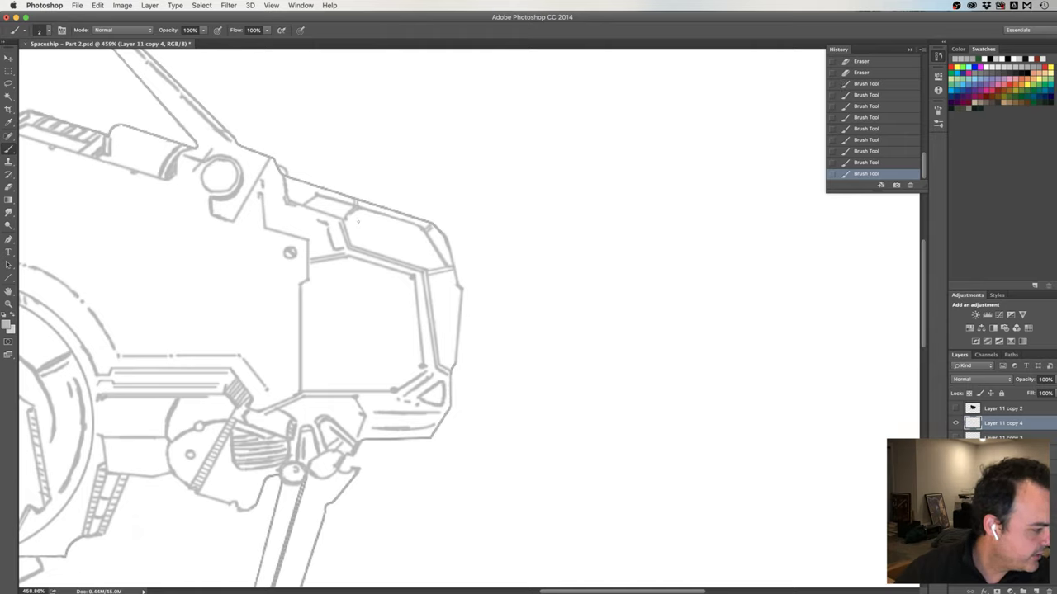
# Erase a small bit of the nose panel line and add small marks along its edge
pyautogui.press('e')
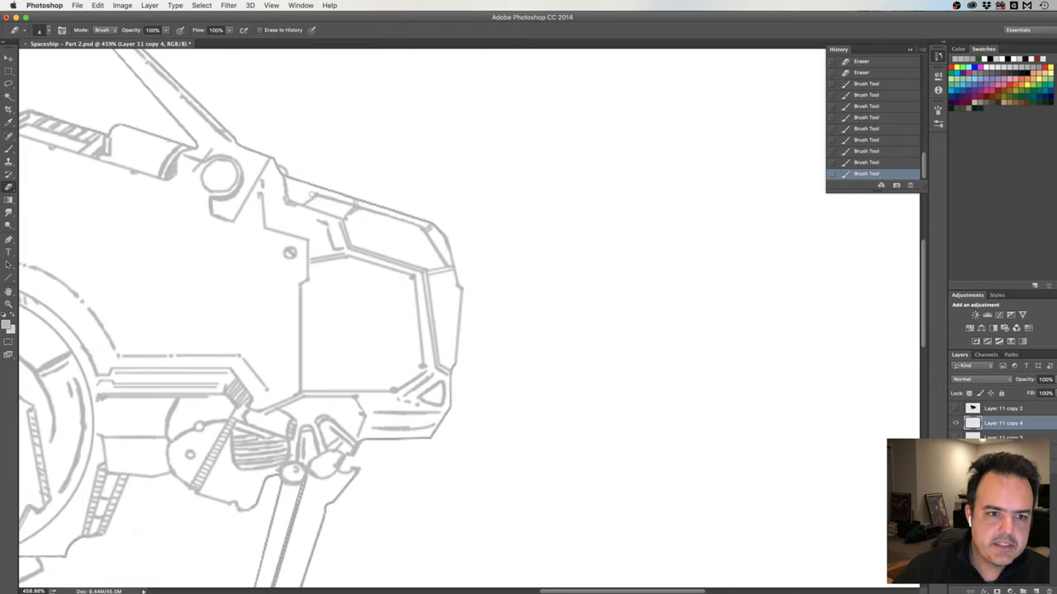
pyautogui.moveTo(314, 194); pyautogui.dragTo(319, 195)
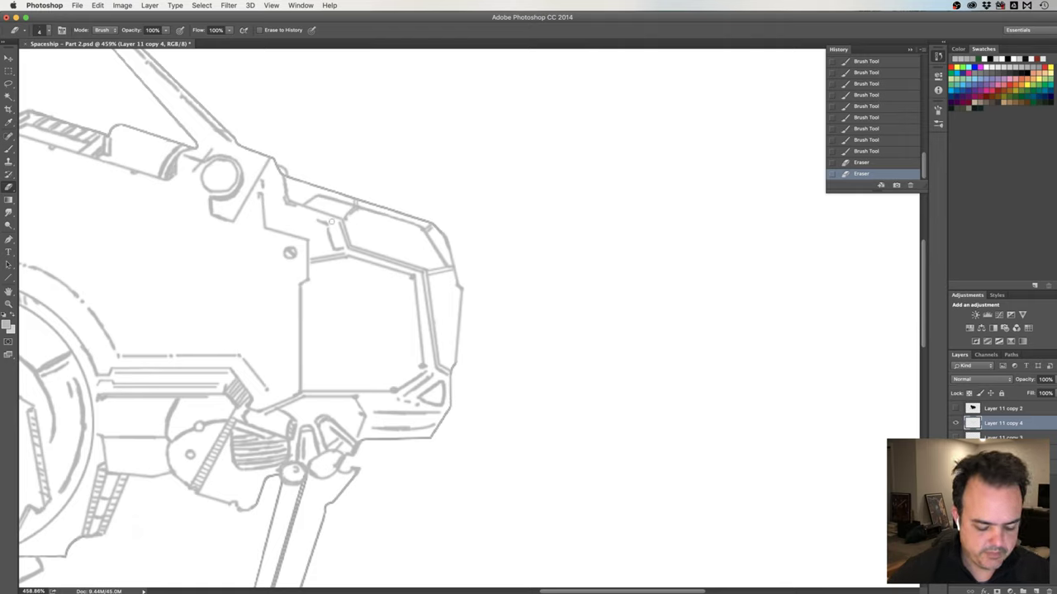
pyautogui.press('b')
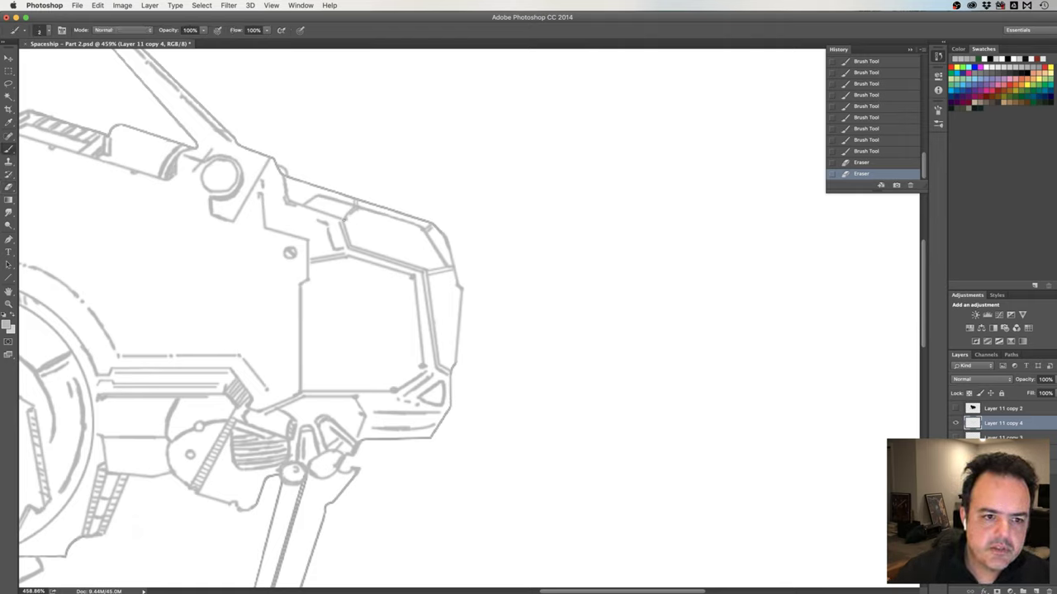
pyautogui.click(347, 218)
pyautogui.click(348, 218)
pyautogui.click(348, 218)
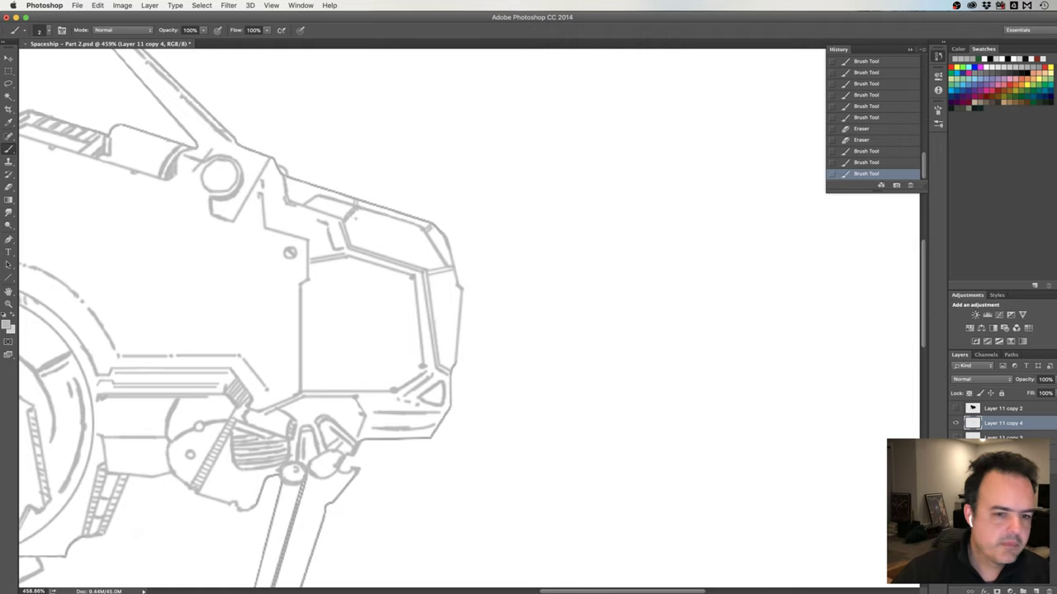
# Zoom in closely and erase the excess at the line junction on the nose's top edge
pyautogui.press('e')
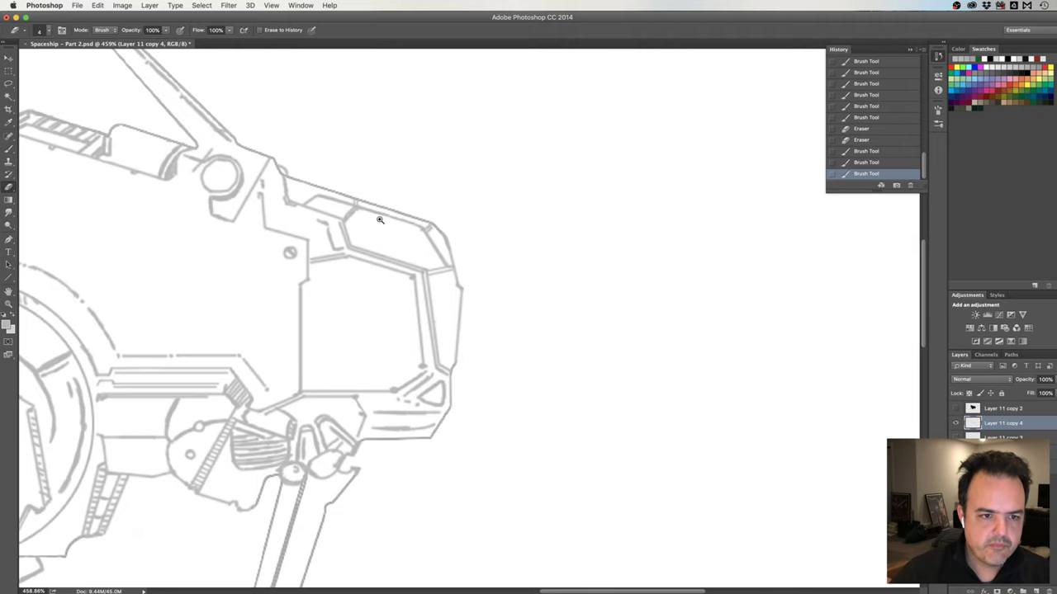
pyautogui.moveTo(379, 219); pyautogui.dragTo(408, 219)
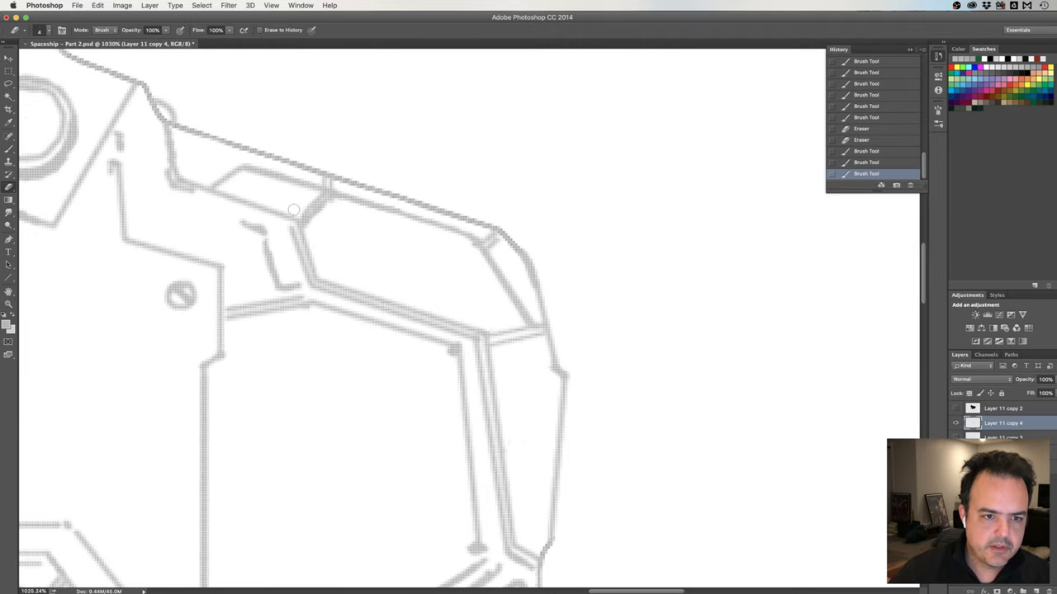
pyautogui.click(299, 207)
pyautogui.click(304, 205)
pyautogui.click(307, 203)
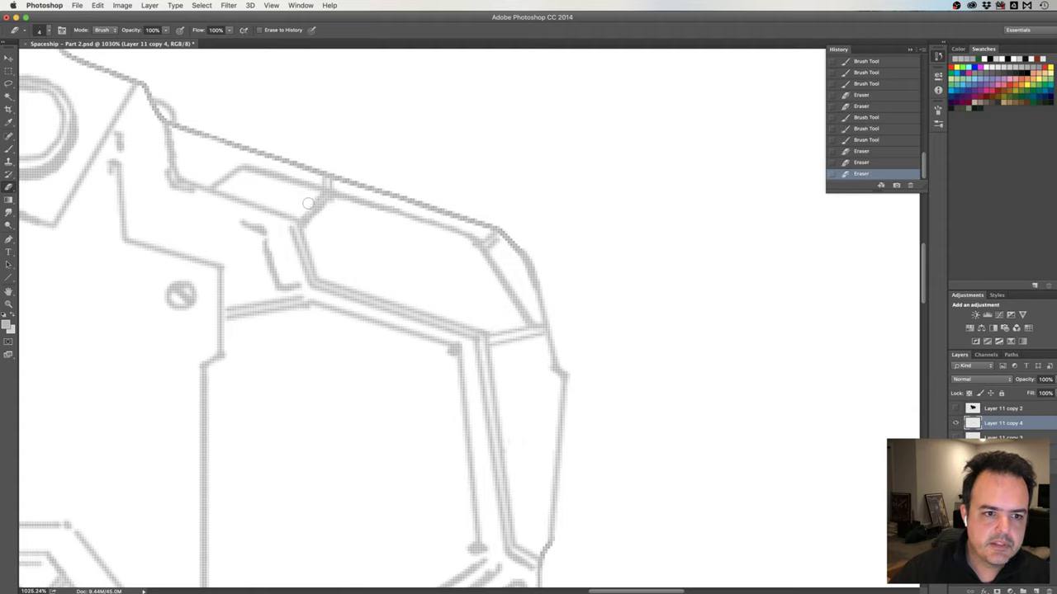
pyautogui.click(309, 202)
pyautogui.click(310, 200)
pyautogui.click(313, 198)
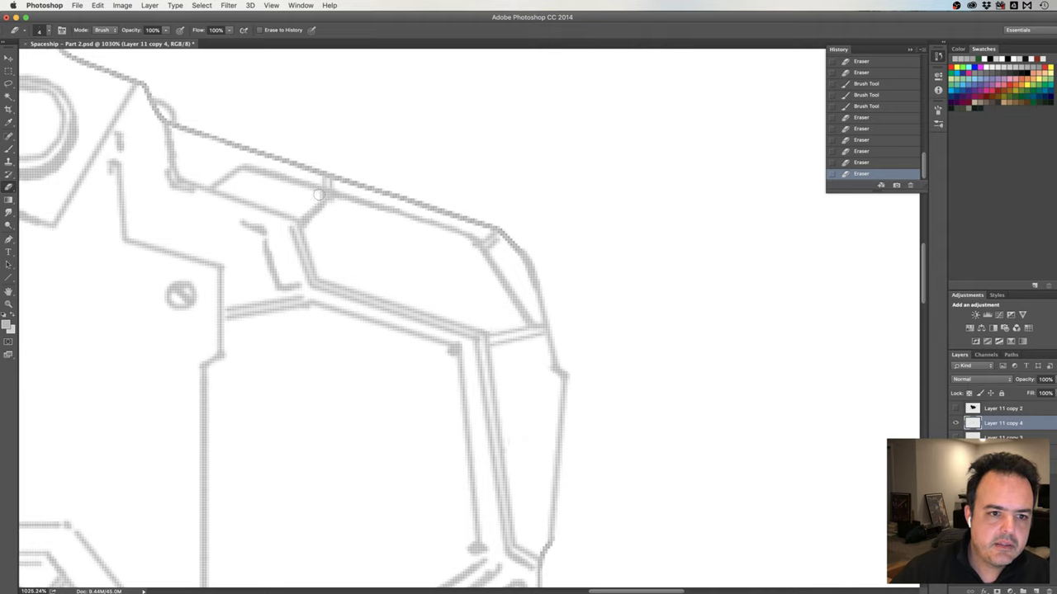
pyautogui.click(317, 195)
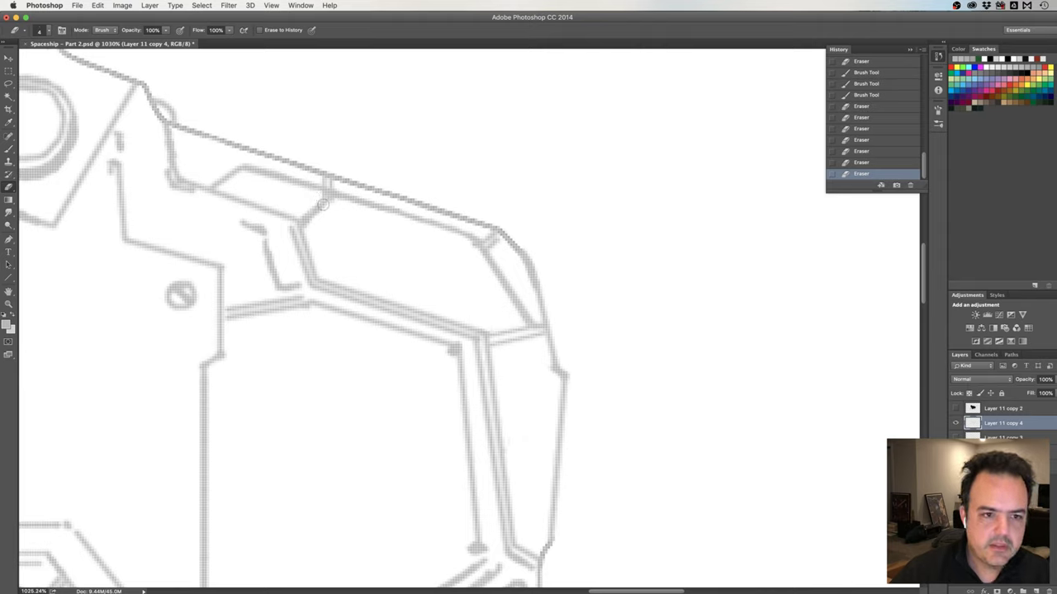
# With a 3 px eraser, clear fine specks on the top edge line, then repaint the joint line
pyautogui.moveTo(315, 201); pyautogui.dragTo(299, 205)
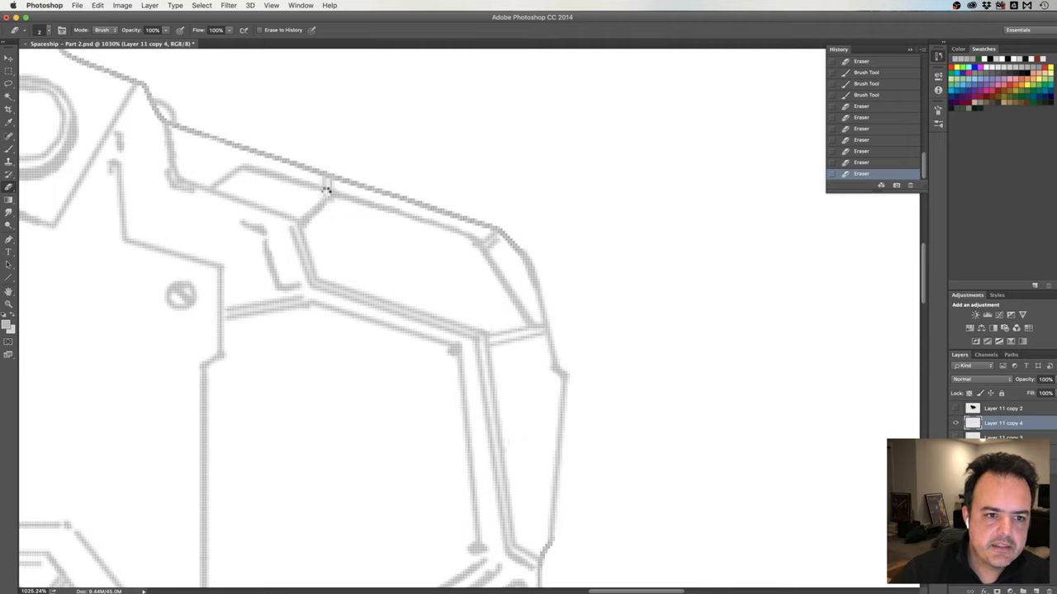
pyautogui.click(326, 190)
pyautogui.click(324, 183)
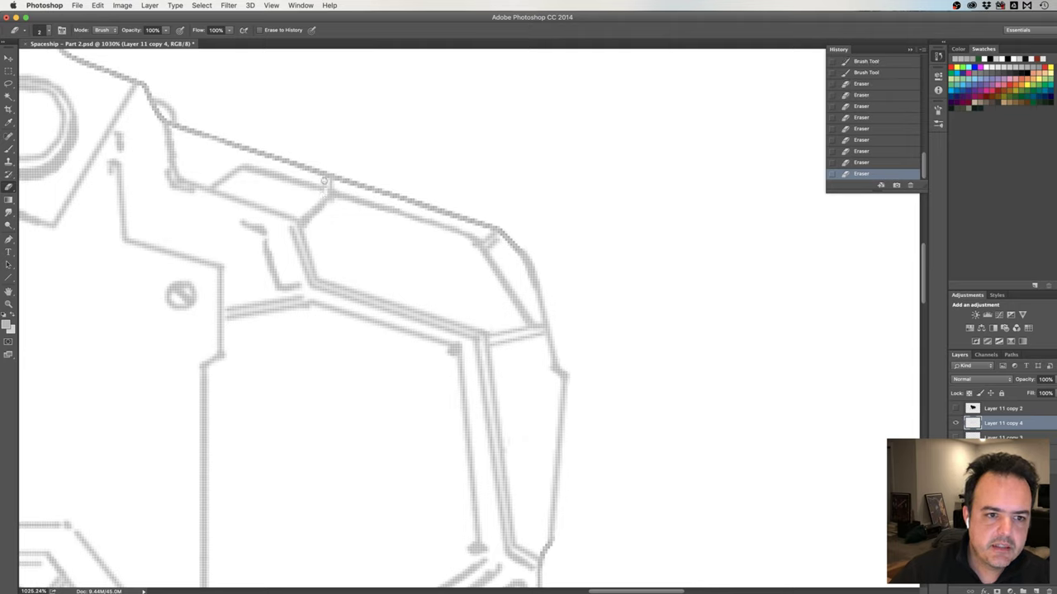
pyautogui.click(320, 188)
pyautogui.click(324, 181)
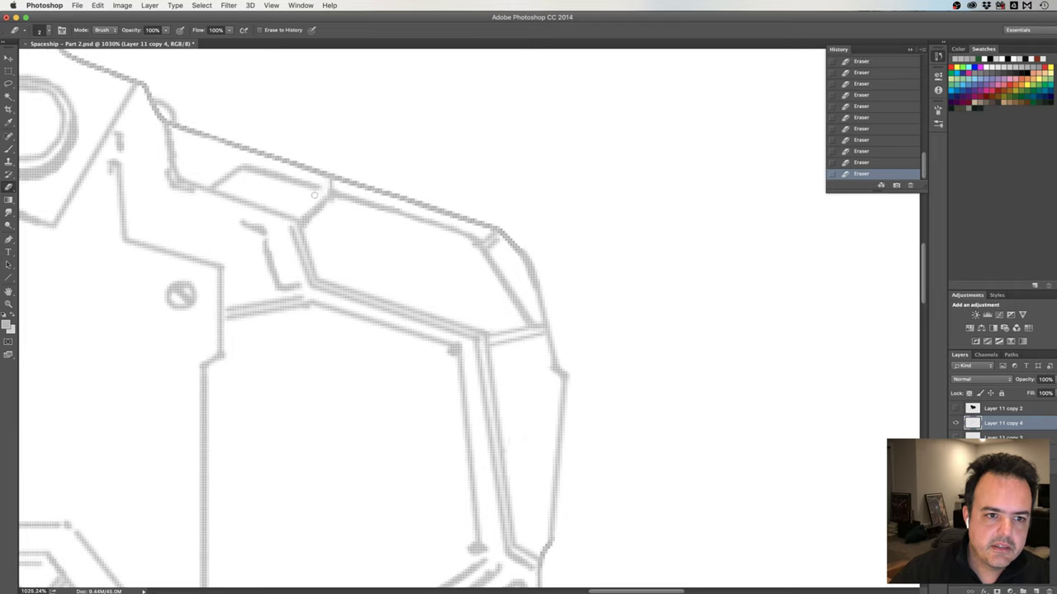
pyautogui.press('b')
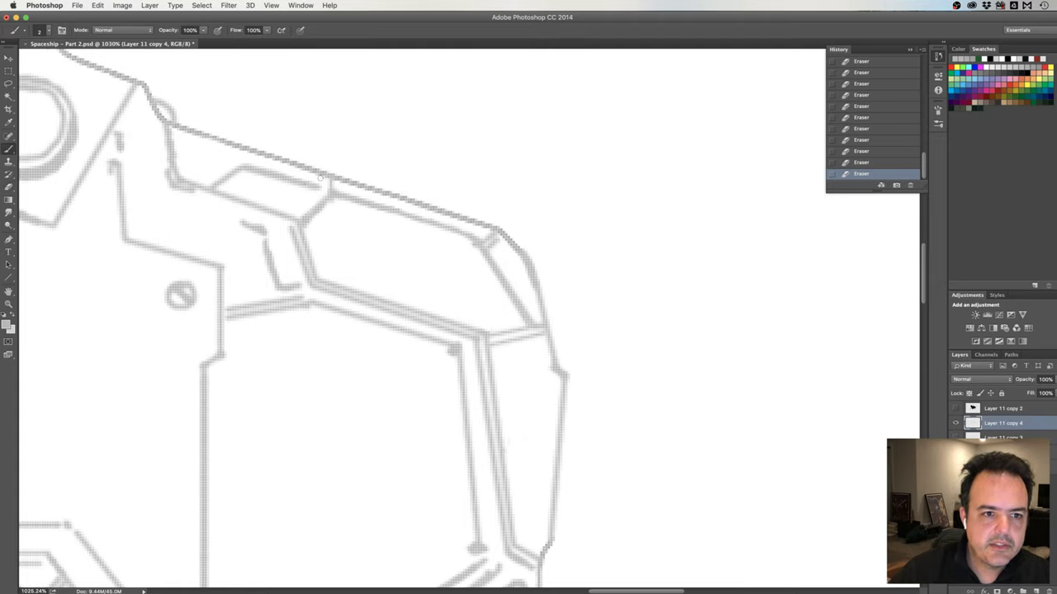
pyautogui.click(321, 178)
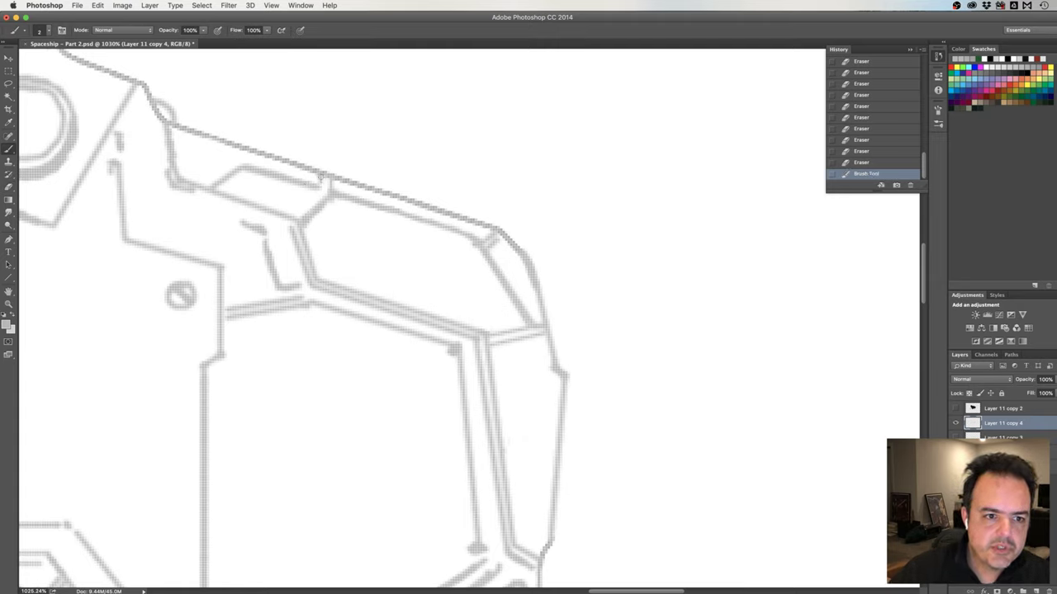
pyautogui.click(321, 178)
pyautogui.click(321, 178)
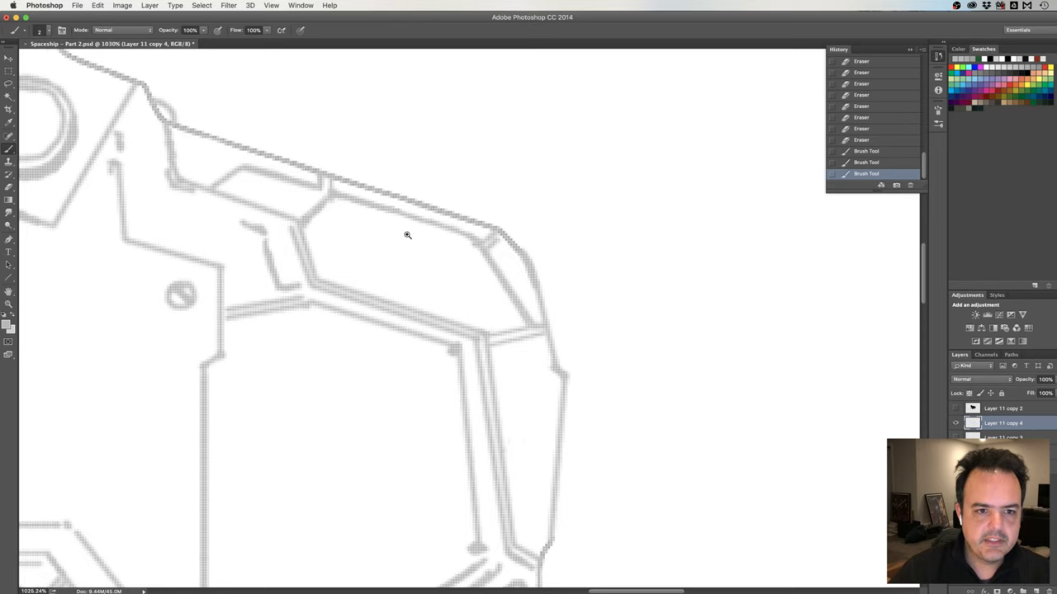
pyautogui.scroll(-3, 408, 231)
pyautogui.scroll(-3, 377, 236)
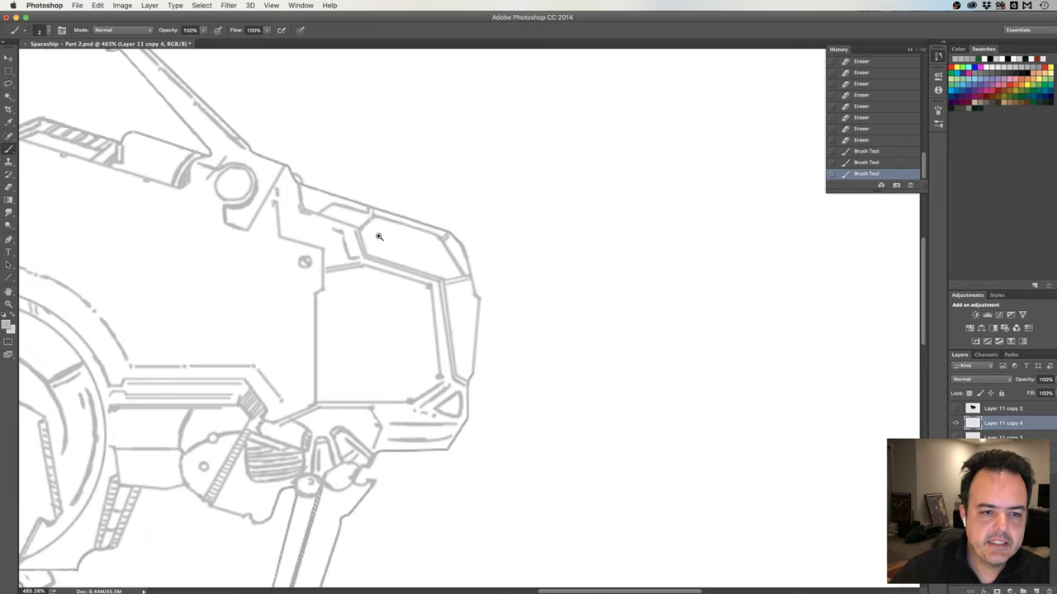
pyautogui.scroll(3, 388, 231)
# Erase the faint diagonal line beside the nose panel, then zoom out to the spaceship
pyautogui.press('e')
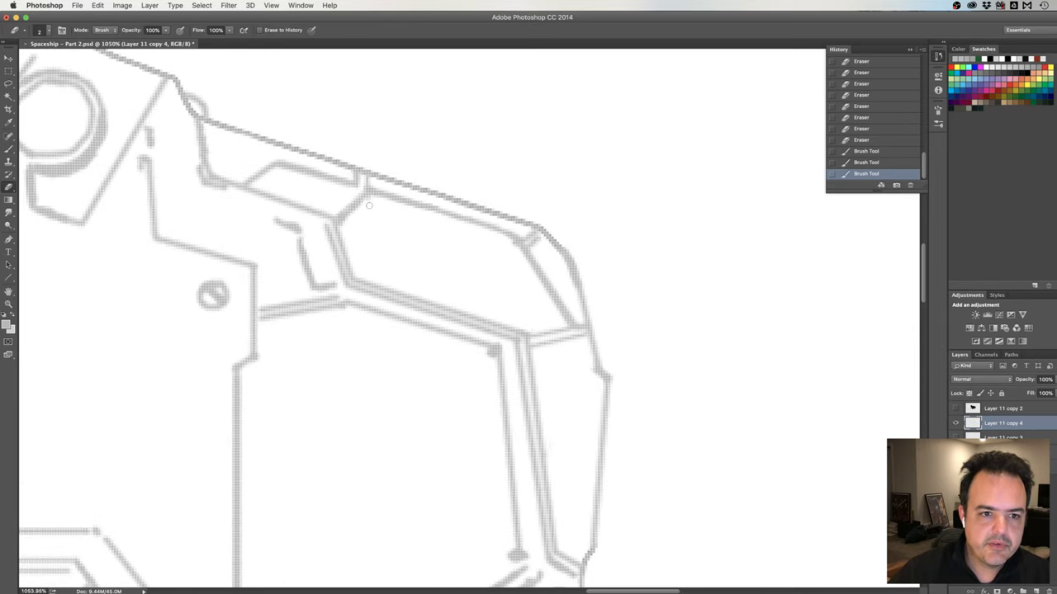
pyautogui.moveTo(368, 199); pyautogui.dragTo(344, 219)
pyautogui.moveTo(352, 210)
pyautogui.mouseDown()
pyautogui.moveTo(342, 221)
pyautogui.moveTo(364, 202)
pyautogui.mouseUp()
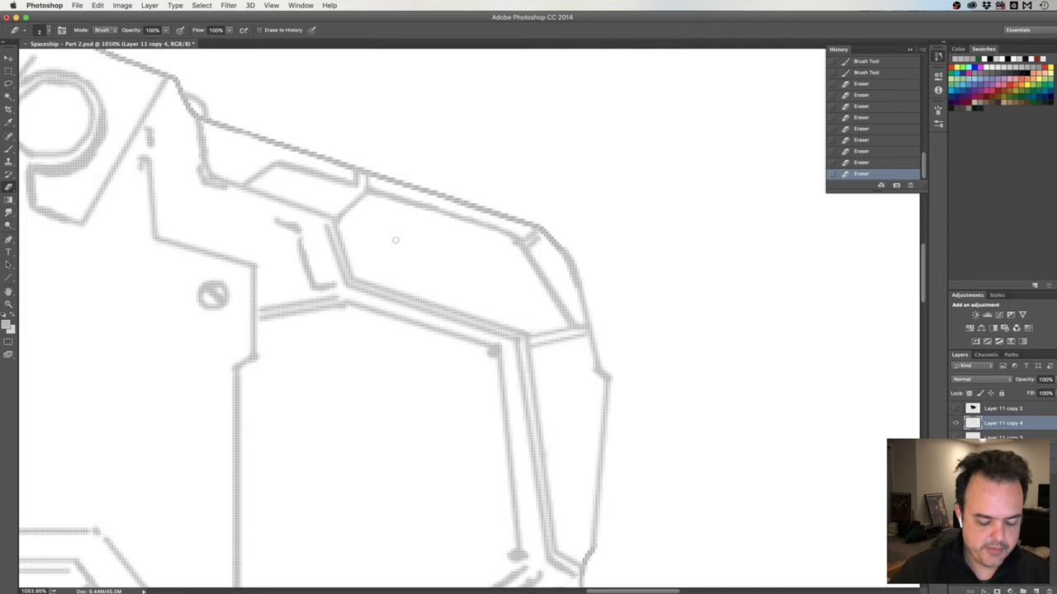
pyautogui.keyDown('alt'); pyautogui.keyDown('super'); pyautogui.click(385, 244); pyautogui.keyUp('super'); pyautogui.keyUp('alt')
pyautogui.keyDown('alt'); pyautogui.keyDown('super'); pyautogui.click(385, 244); pyautogui.keyUp('super'); pyautogui.keyUp('alt')
pyautogui.keyDown('alt'); pyautogui.keyDown('super'); pyautogui.click(385, 245); pyautogui.keyUp('super'); pyautogui.keyUp('alt')
pyautogui.keyDown('alt'); pyautogui.keyDown('super'); pyautogui.click(385, 244); pyautogui.keyUp('super'); pyautogui.keyUp('alt')
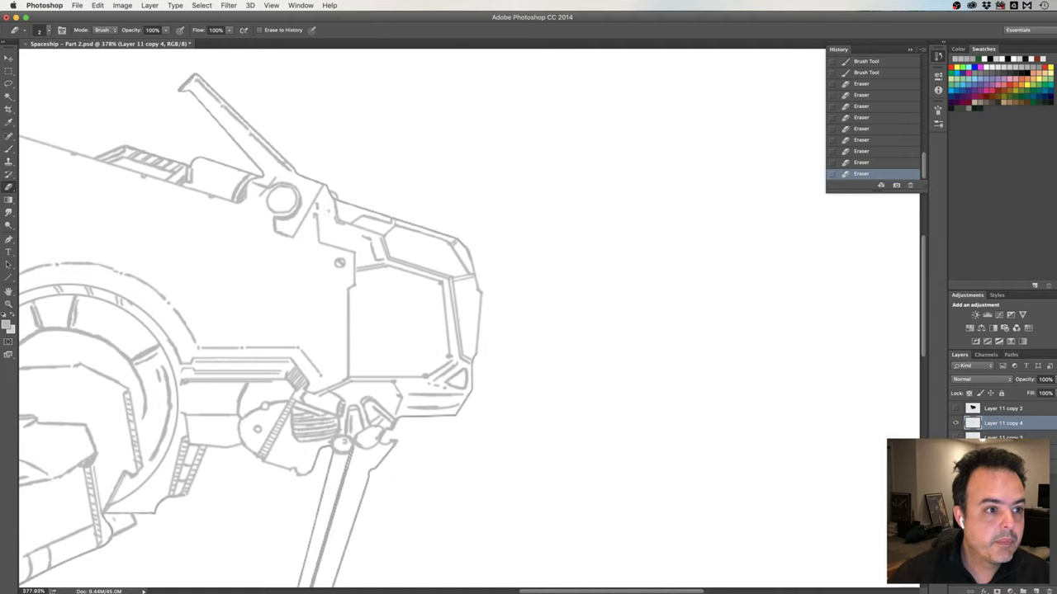
# Refine two nose panel strokes, then flip the canvas horizontally with Cmd+Shift+H and recentre the nose
pyautogui.press('b')
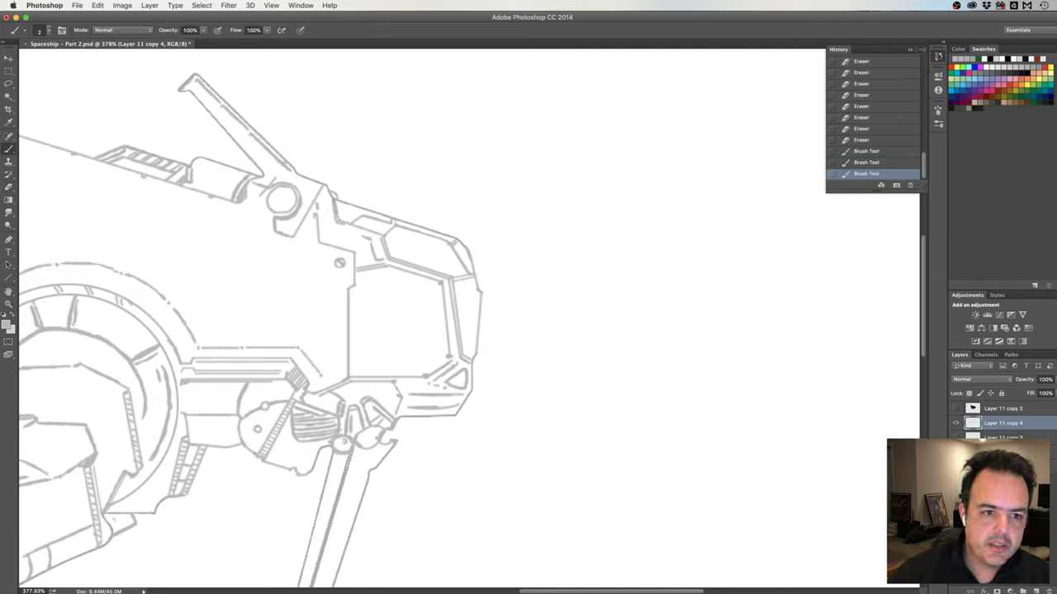
pyautogui.moveTo(334, 208); pyautogui.dragTo(340, 221)
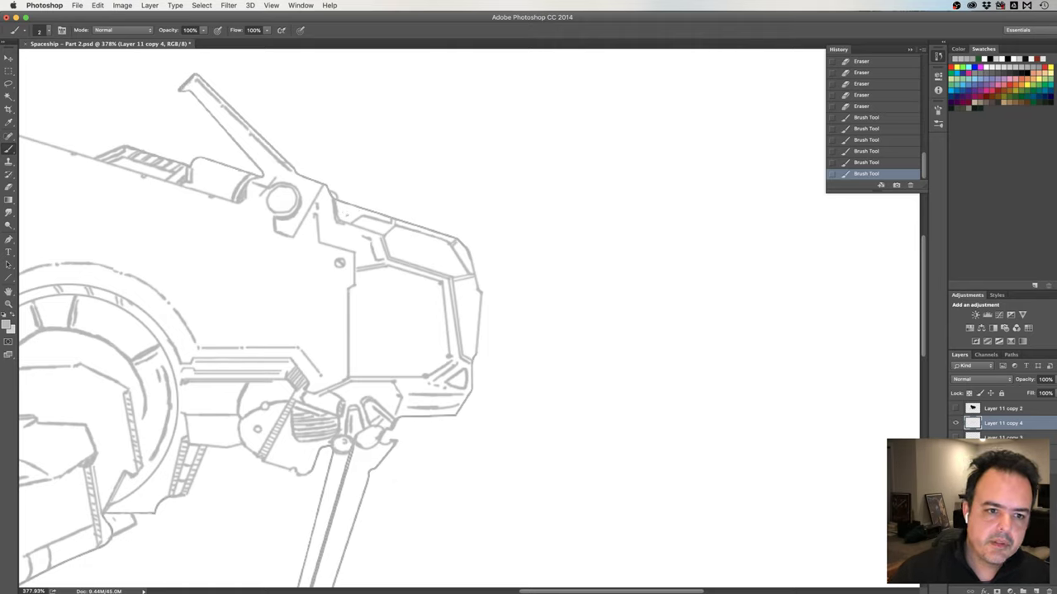
pyautogui.moveTo(340, 208); pyautogui.dragTo(343, 219)
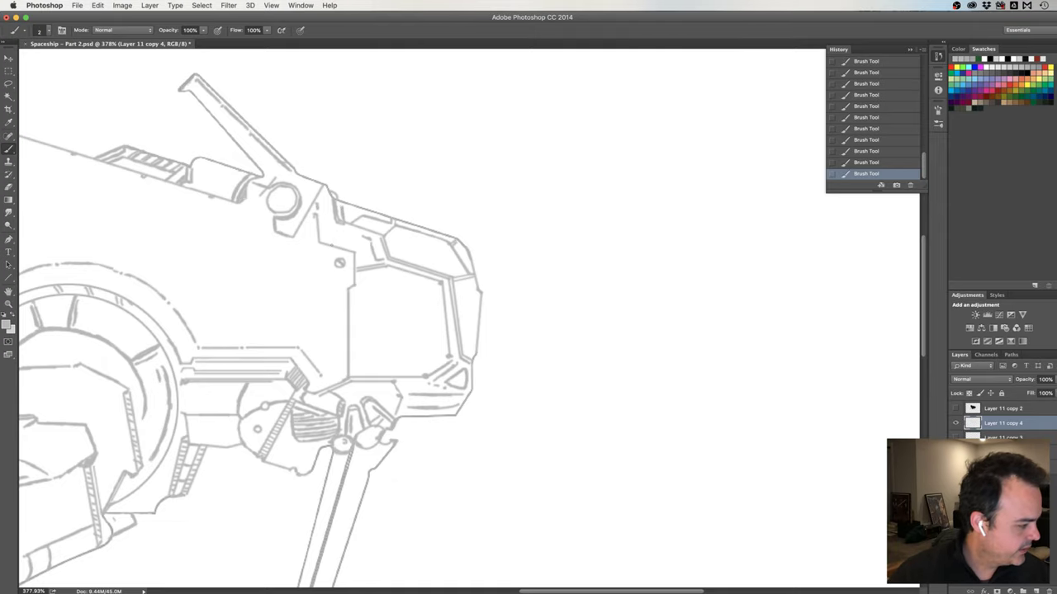
pyautogui.press('super+shift+h')
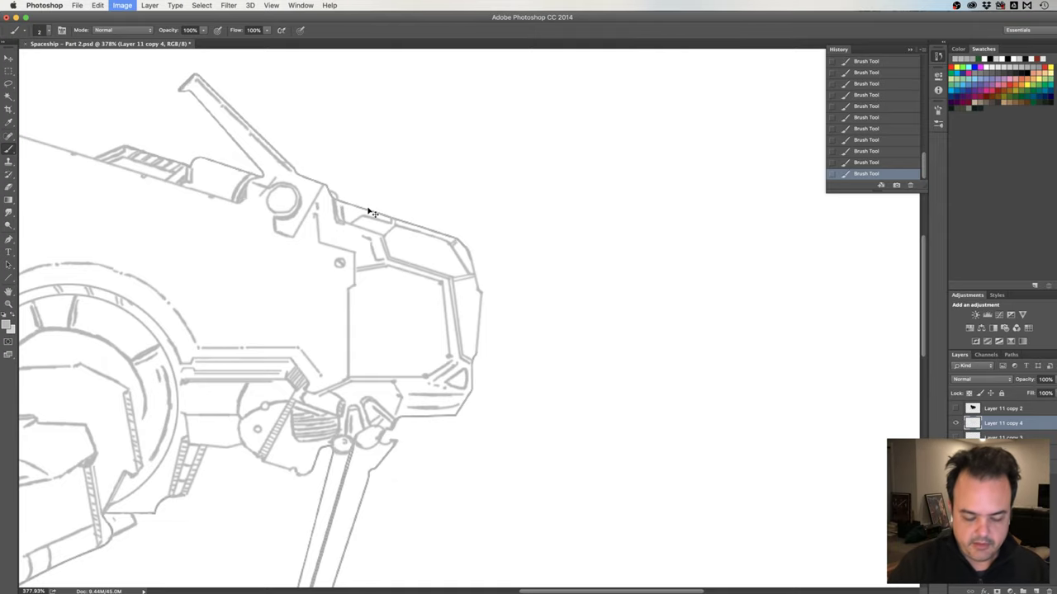
pyautogui.moveTo(272, 286); pyautogui.dragTo(356, 276)
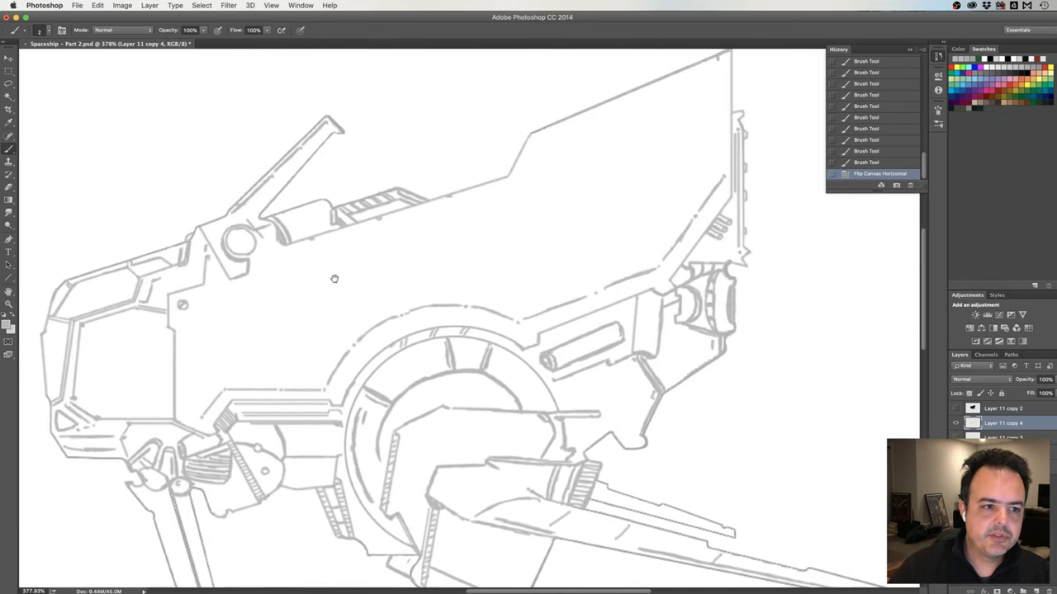
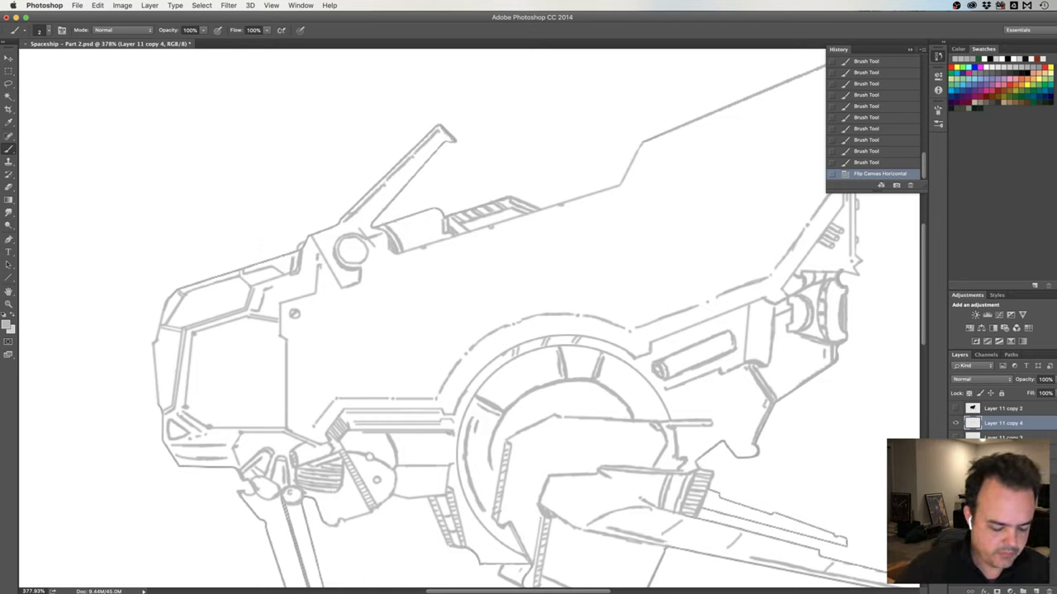
# Erase the stray marks on the upper hull line, shrinking the eraser for fine cleanup
pyautogui.press('e')
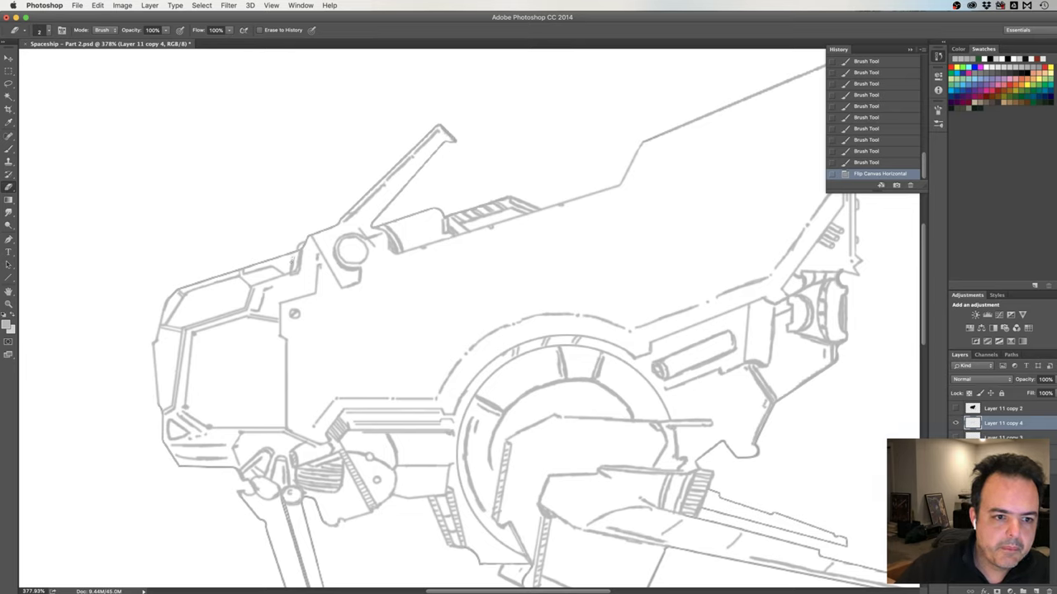
pyautogui.moveTo(293, 257); pyautogui.dragTo(290, 266)
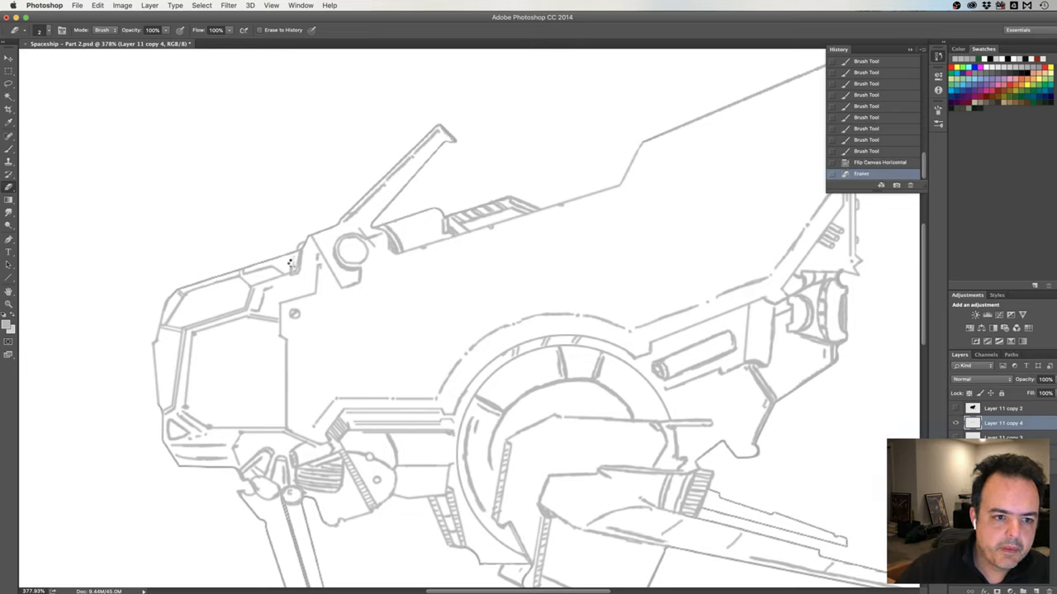
pyautogui.moveTo(291, 265); pyautogui.dragTo(291, 256)
pyautogui.scroll(2, 304, 263)
pyautogui.scroll(2, 284, 268)
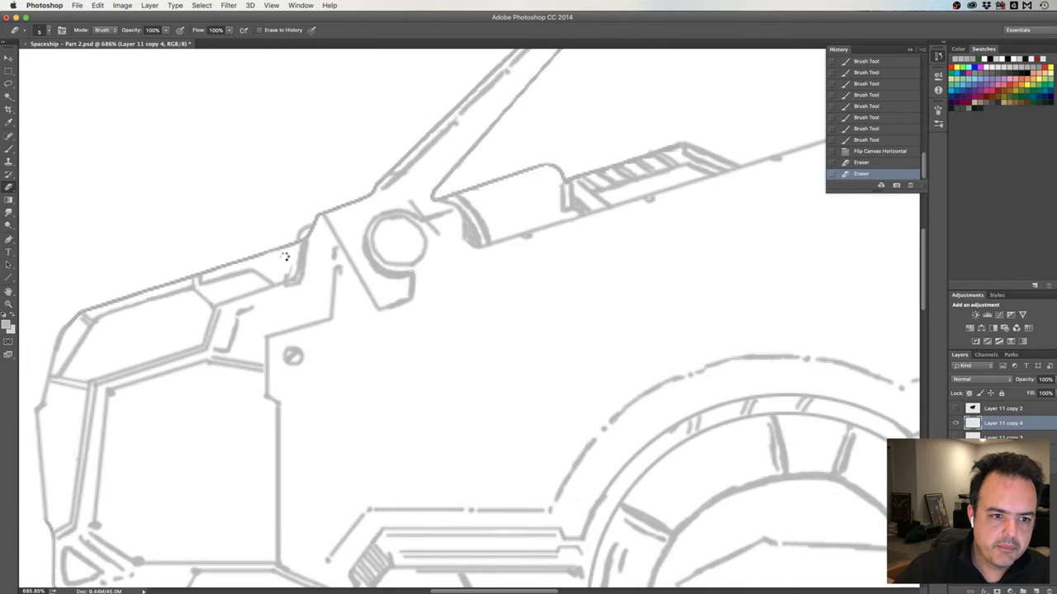
pyautogui.press('[')
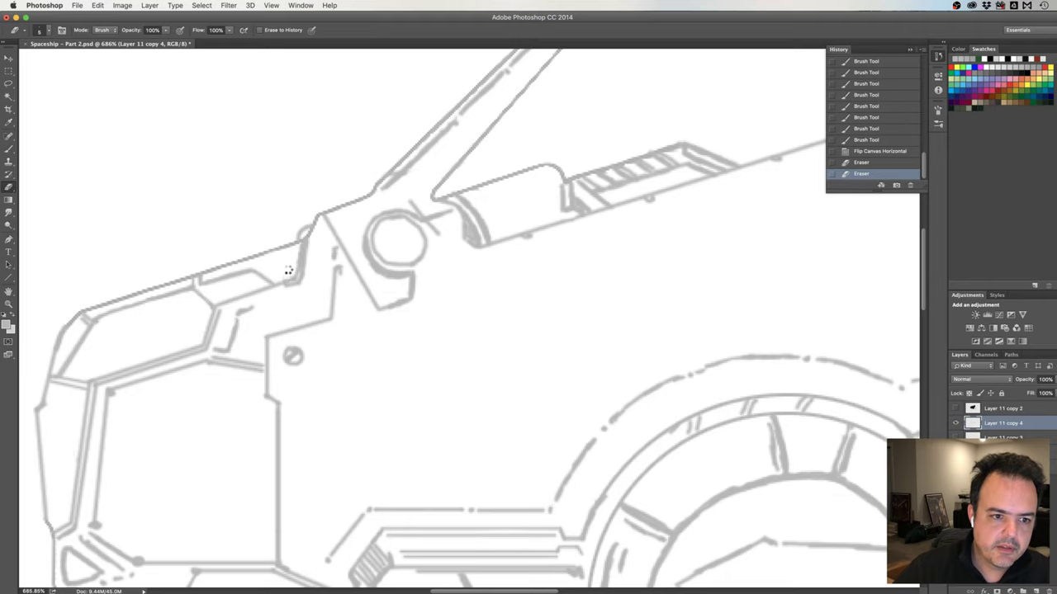
pyautogui.click(285, 272)
pyautogui.click(287, 270)
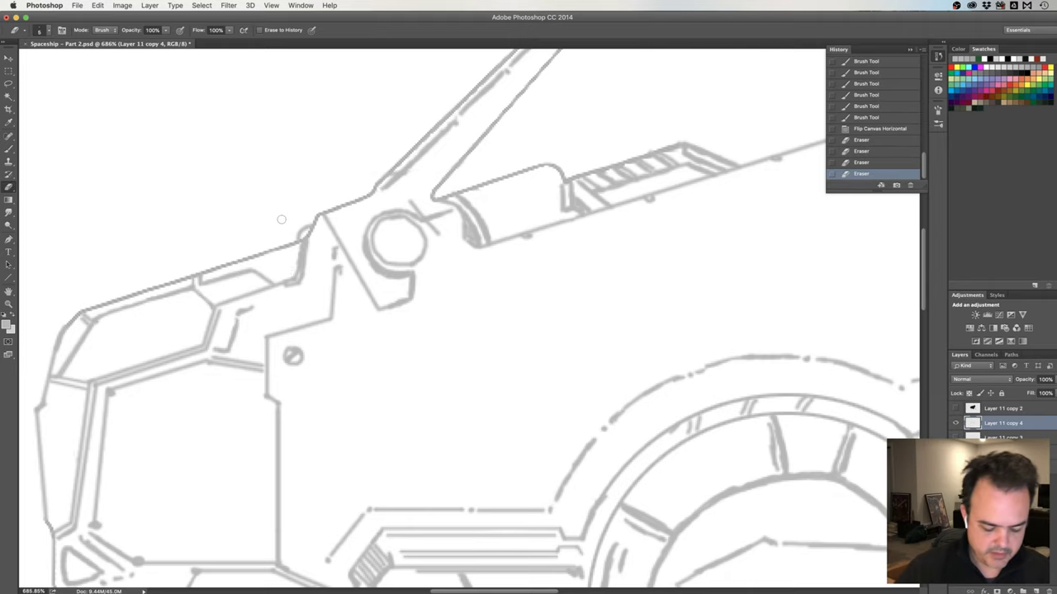
# Redraw the short upper hull line segments beside the round joint as thinner strokes
pyautogui.press('b')
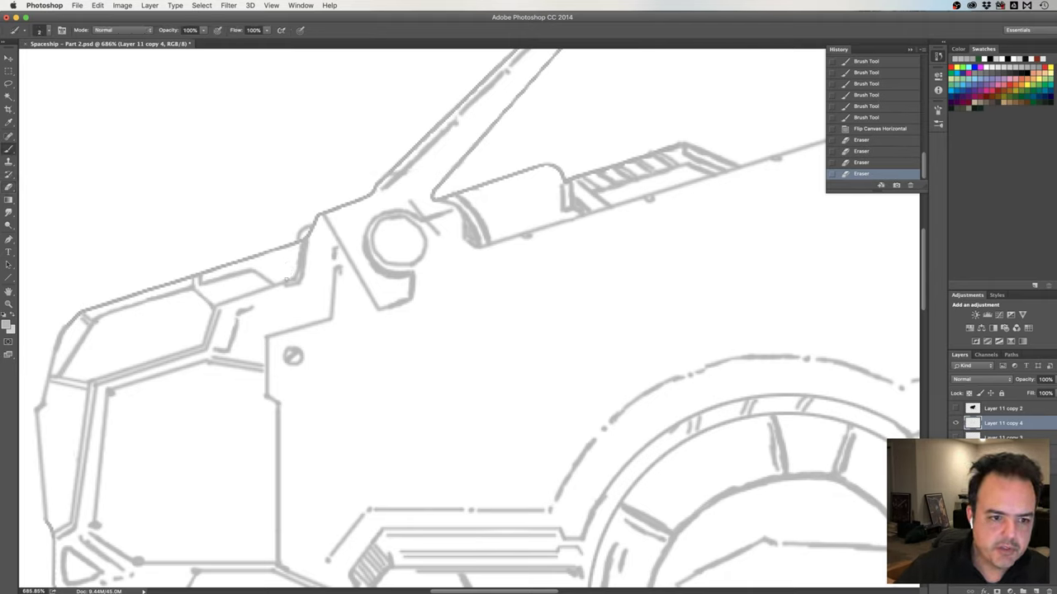
pyautogui.click(286, 281)
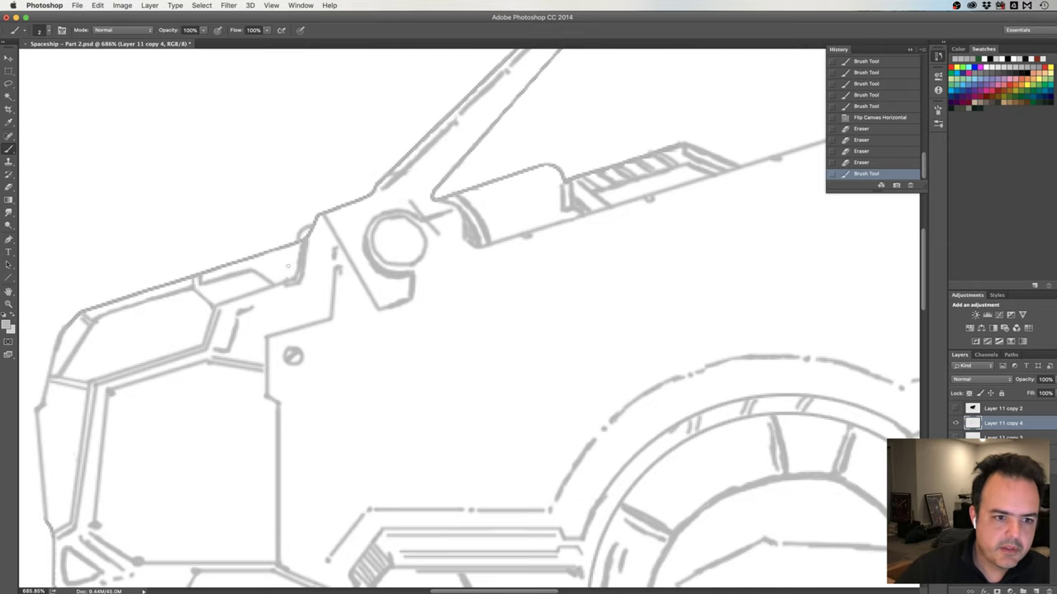
pyautogui.moveTo(288, 277); pyautogui.dragTo(289, 262)
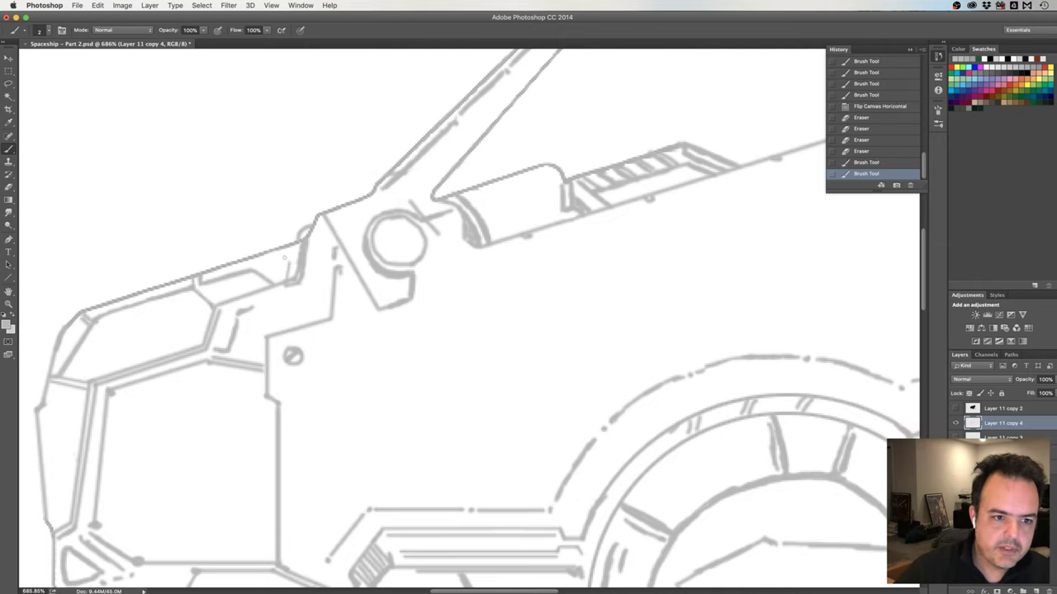
pyautogui.click(283, 259)
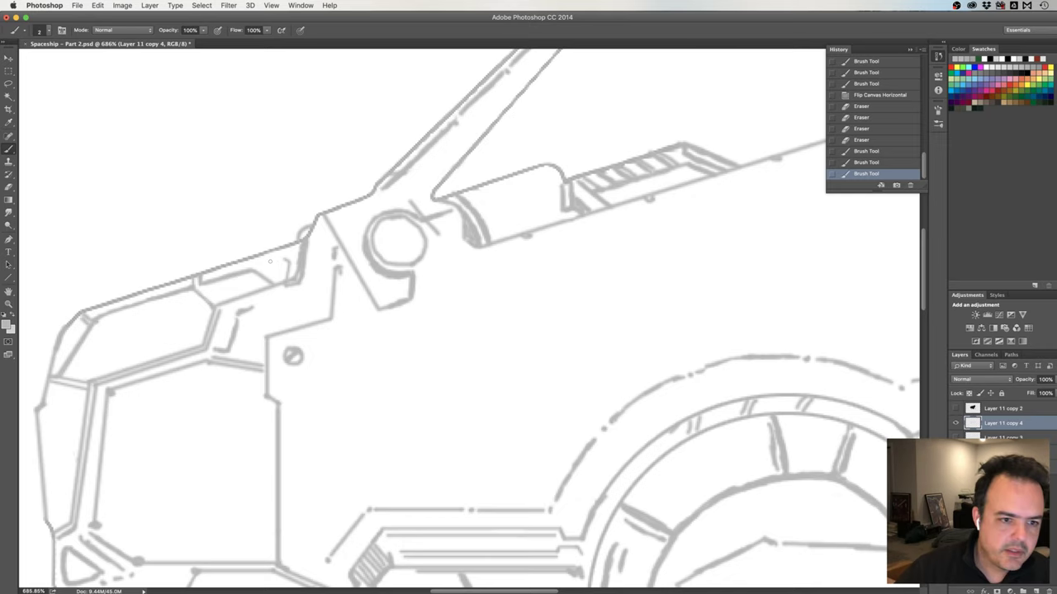
pyautogui.moveTo(256, 262); pyautogui.dragTo(283, 257)
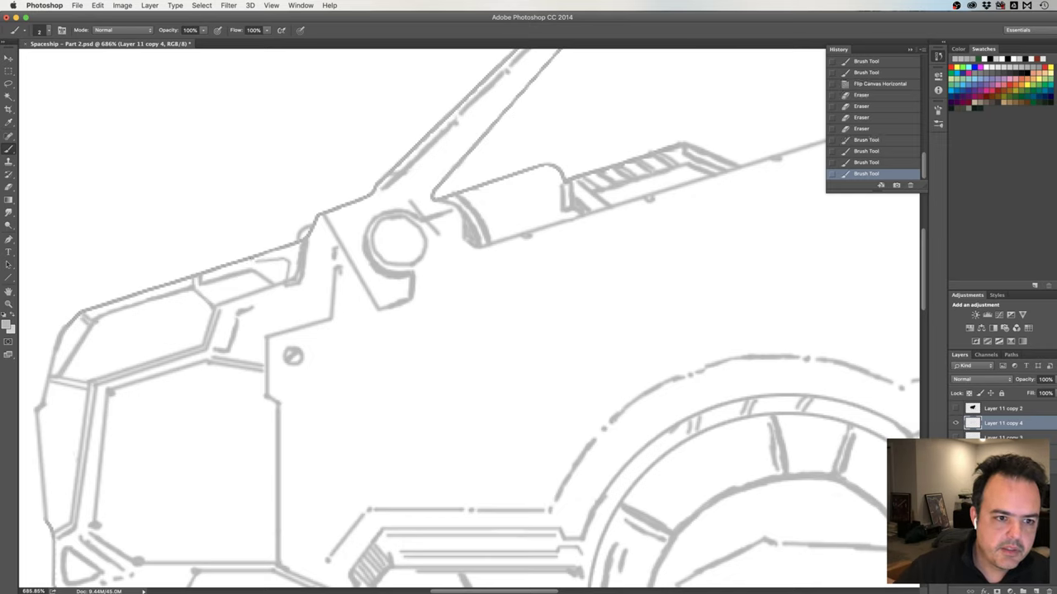
pyautogui.click(269, 282)
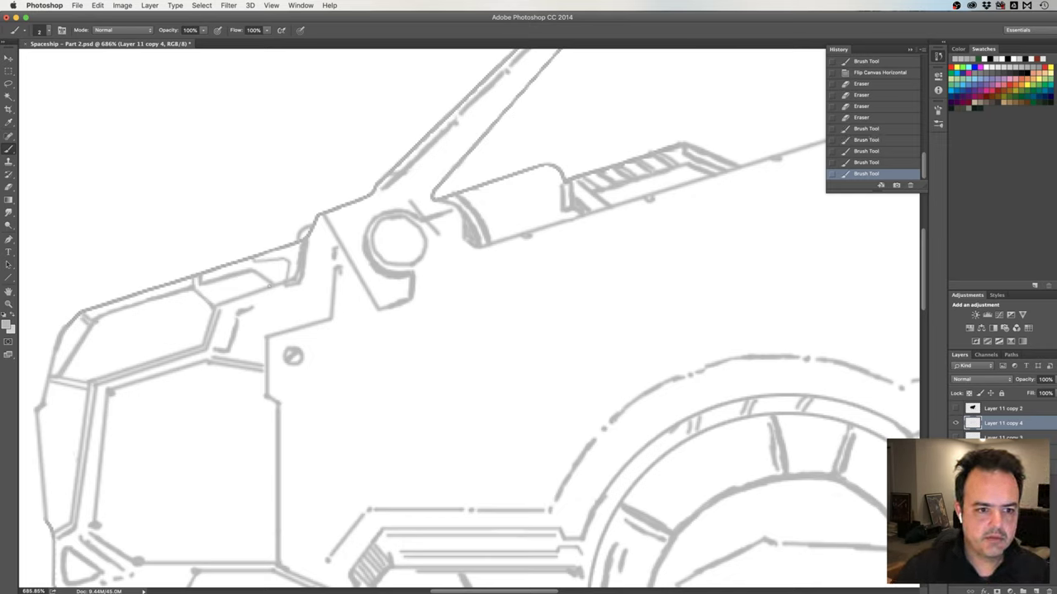
# Undo the last stray brush stroke and add tiny detail strokes to the front hull
pyautogui.scroll(-5, 357, 275)
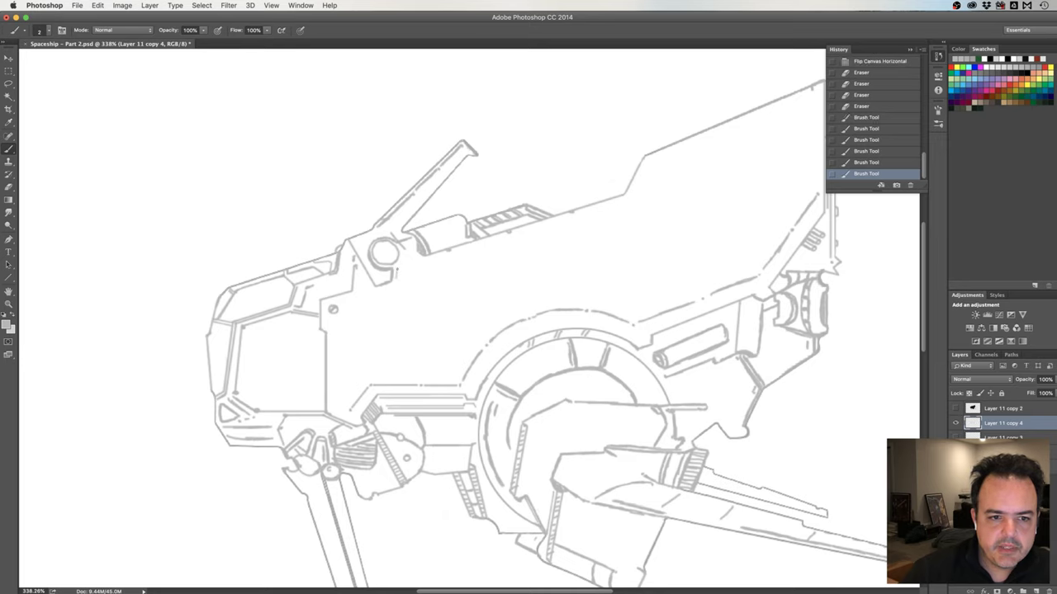
pyautogui.hotkey('ctrl', 'z')
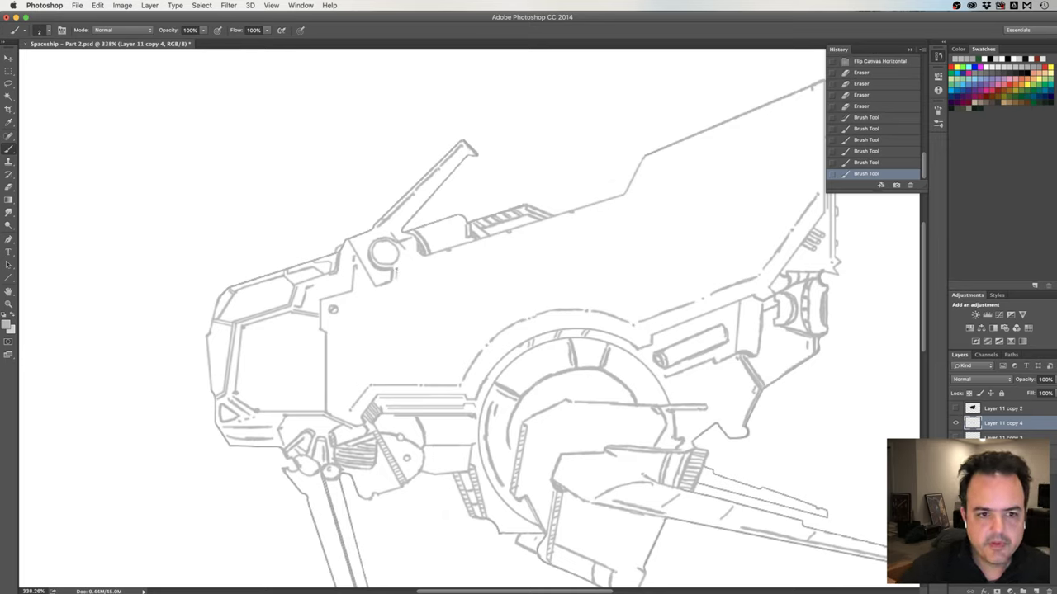
pyautogui.moveTo(394, 272); pyautogui.dragTo(400, 276)
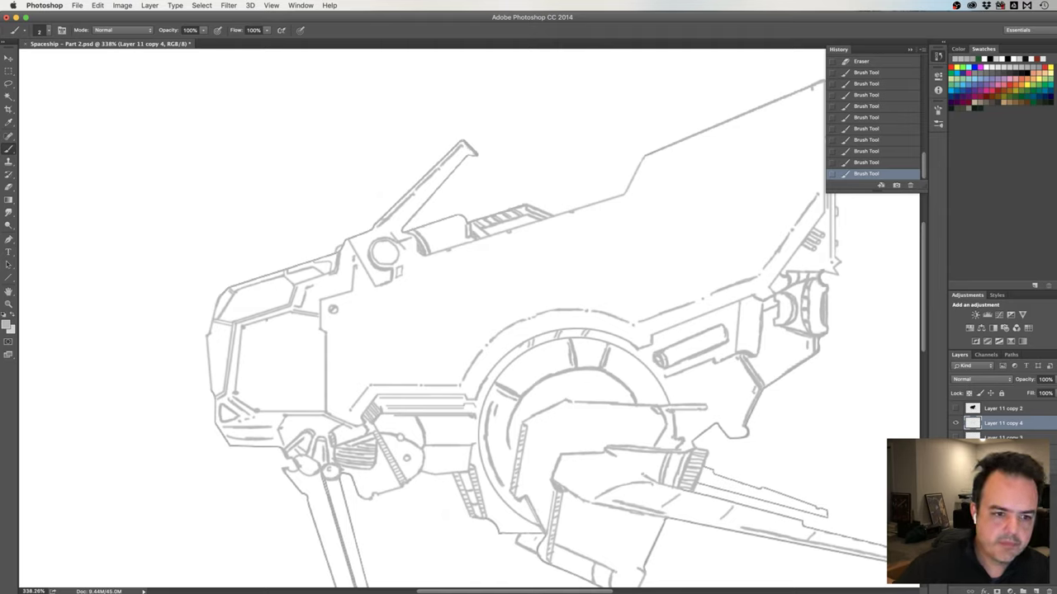
pyautogui.moveTo(264, 325); pyautogui.dragTo(262, 324)
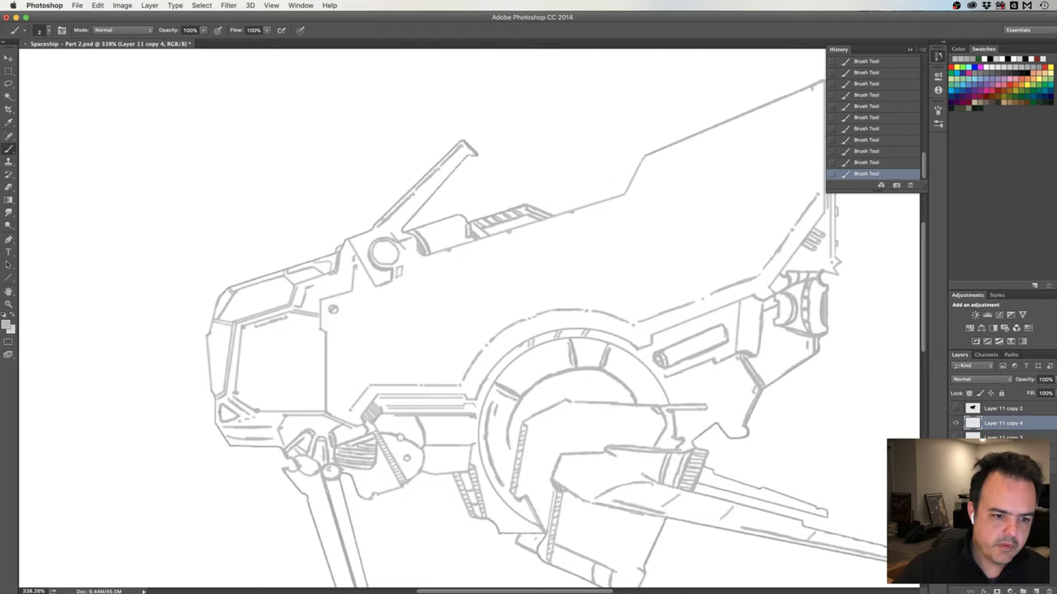
# Erase the small triangle detail at the hull's lower-left corner
pyautogui.press('e')
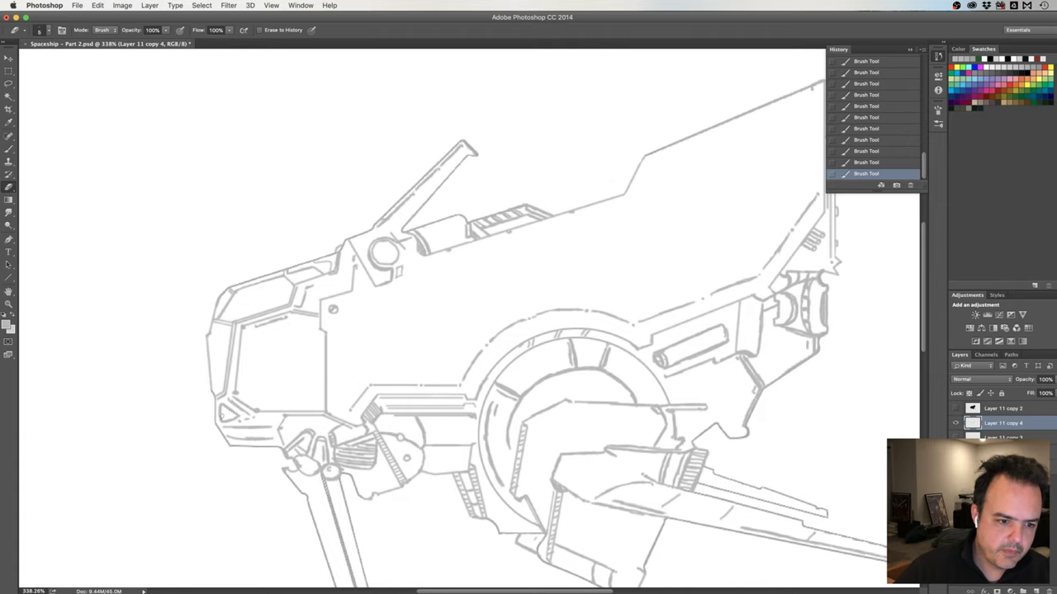
pyautogui.moveTo(222, 419); pyautogui.dragTo(221, 420)
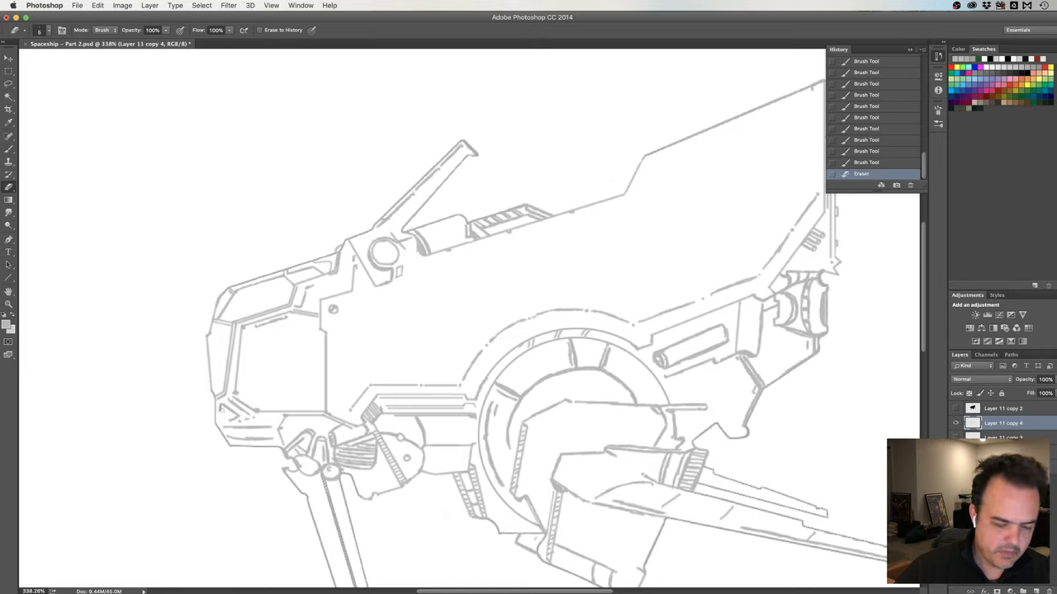
pyautogui.moveTo(223, 420); pyautogui.dragTo(221, 416)
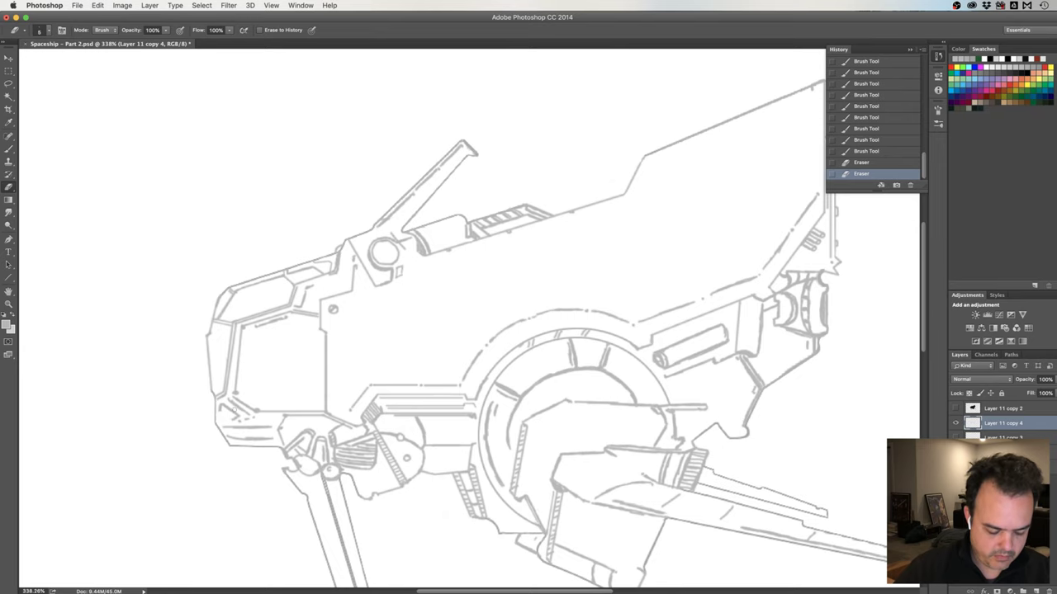
pyautogui.scroll(5, 237, 407)
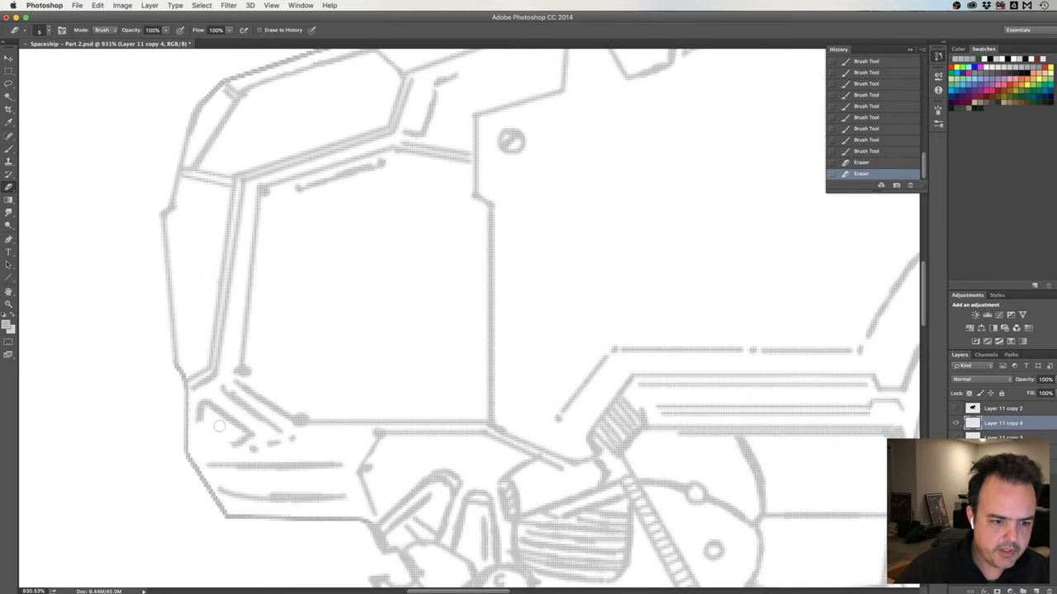
# Enlarge the eraser to 2 px and clear the remaining corner bits, ending at 338% zoom
pyautogui.moveTo(206, 428)
pyautogui.mouseDown()
pyautogui.moveTo(198, 417)
pyautogui.moveTo(228, 441)
pyautogui.mouseUp()
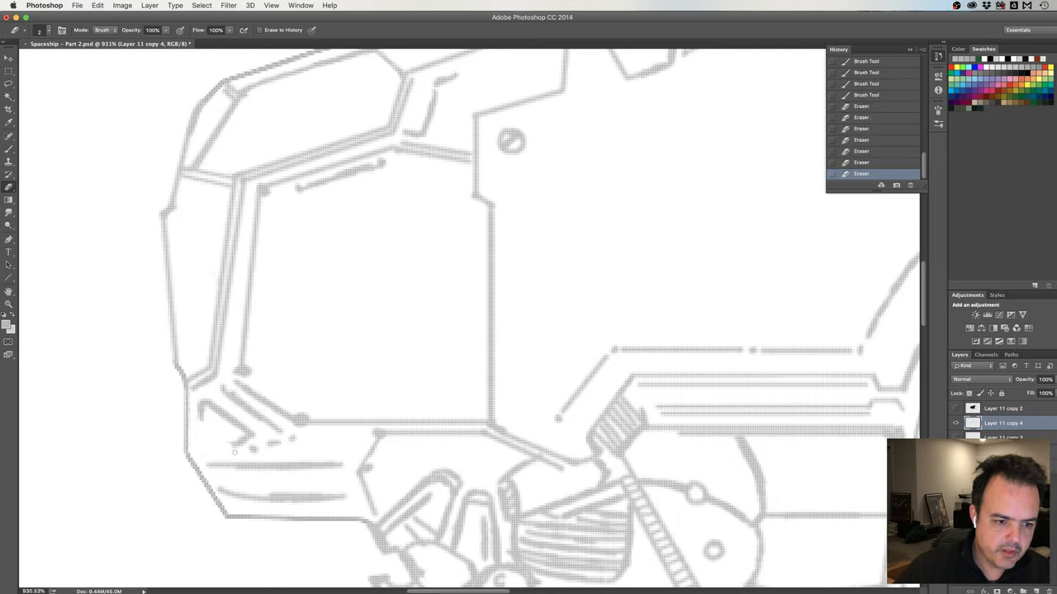
pyautogui.click(235, 451)
pyautogui.click(238, 449)
pyautogui.click(239, 448)
pyautogui.click(241, 448)
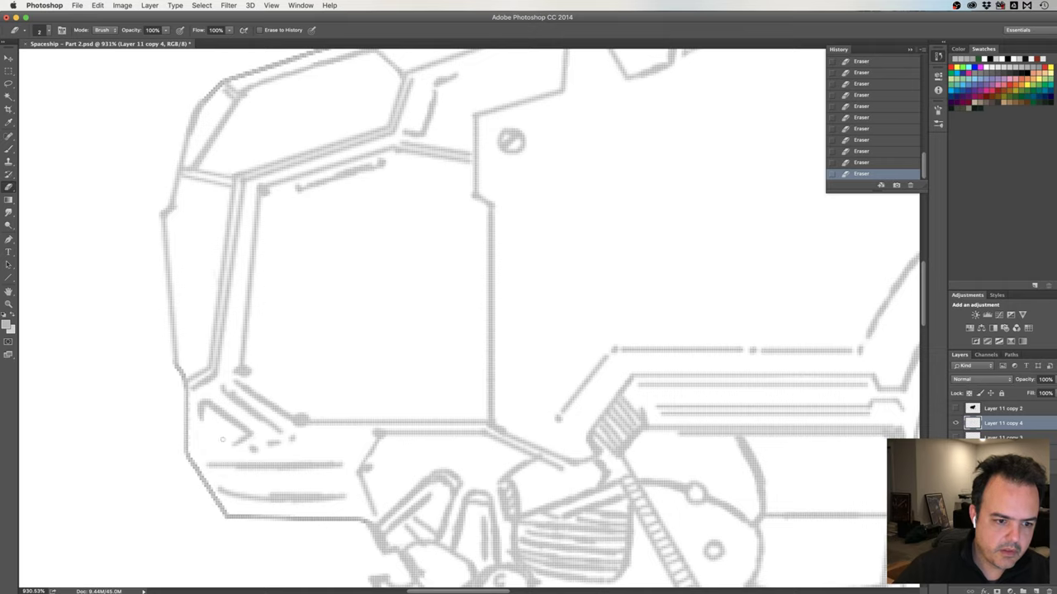
pyautogui.scroll(-3, 304, 371)
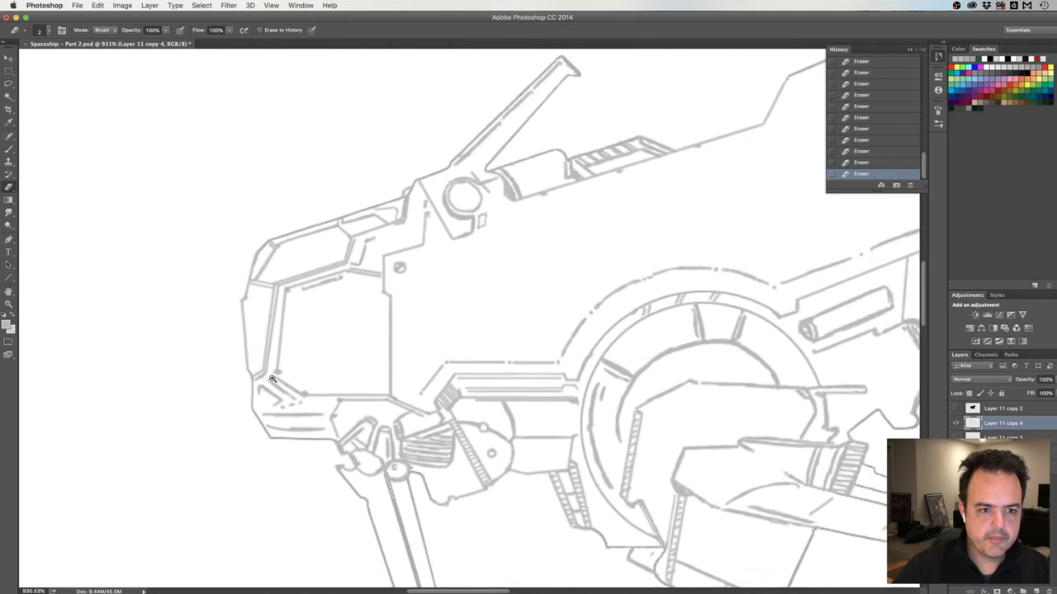
pyautogui.scroll(-3, 272, 379)
pyautogui.scroll(2, 326, 355)
pyautogui.scroll(1, 342, 359)
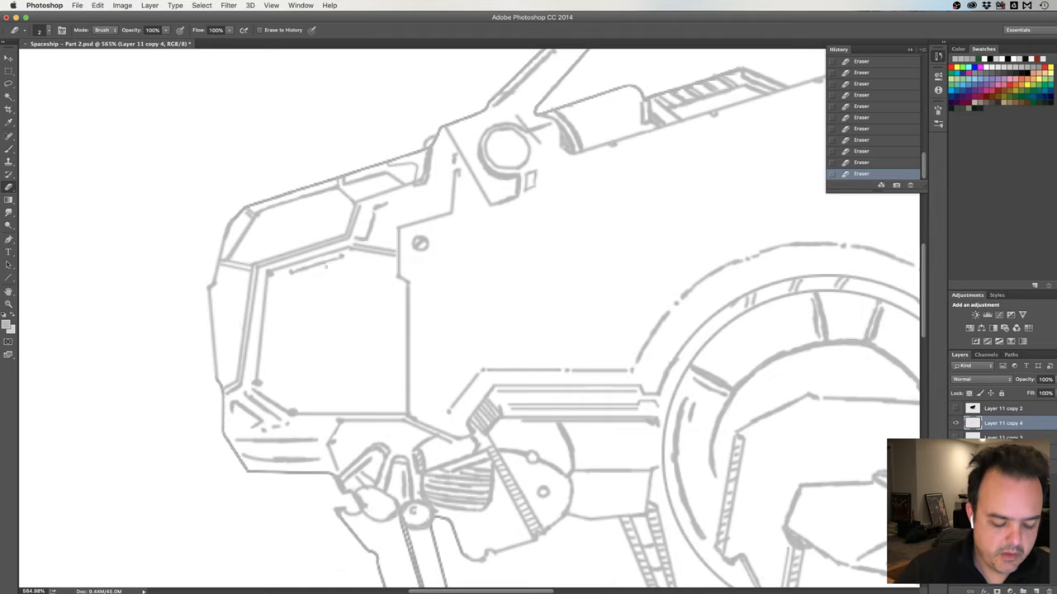
pyautogui.scroll(-2, 356, 298)
pyautogui.scroll(-1, 338, 297)
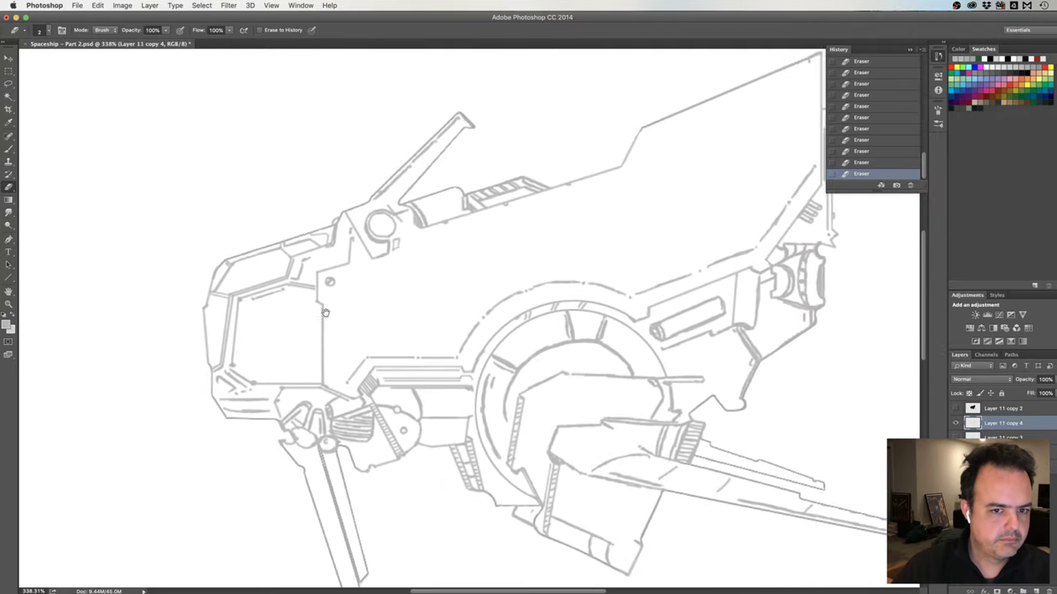
# Paint hatch strokes on the lower hull strut below the side cylinder
pyautogui.hscroll(5, 417, 288)
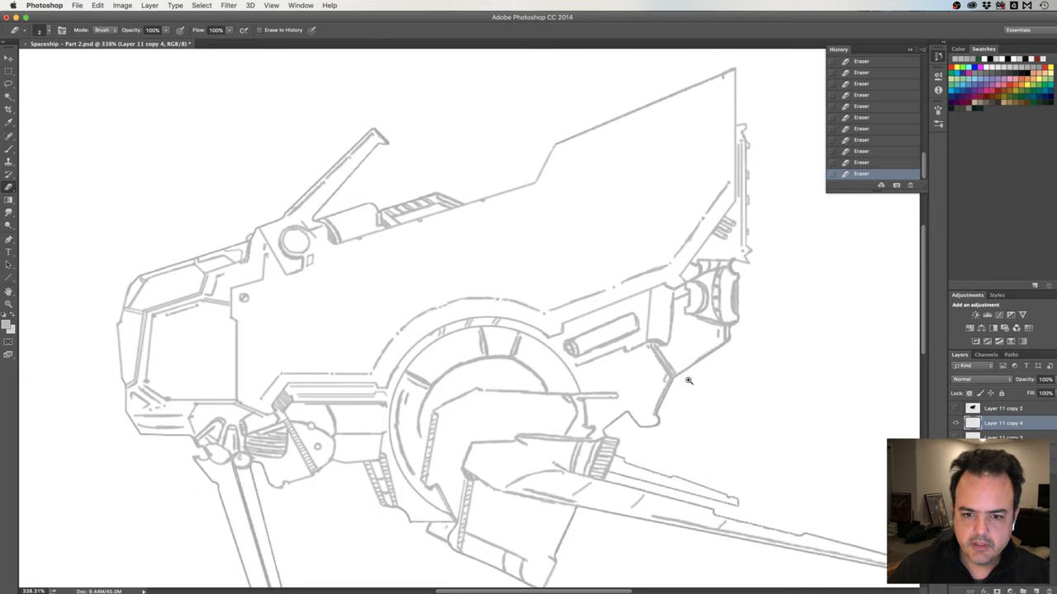
pyautogui.moveTo(688, 381); pyautogui.dragTo(606, 382)
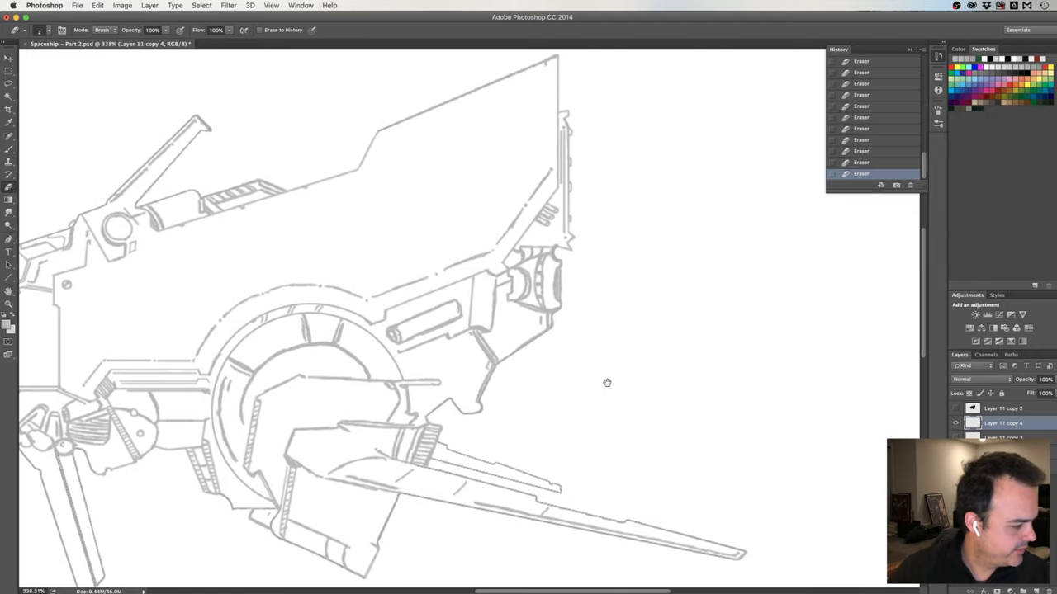
pyautogui.scroll(3, 568, 382)
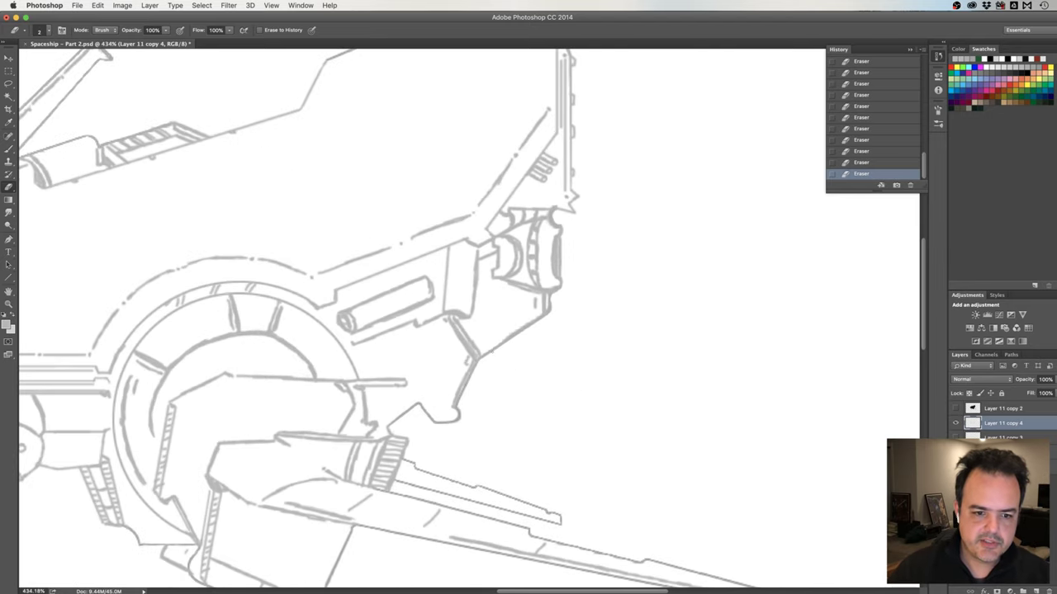
pyautogui.press('b')
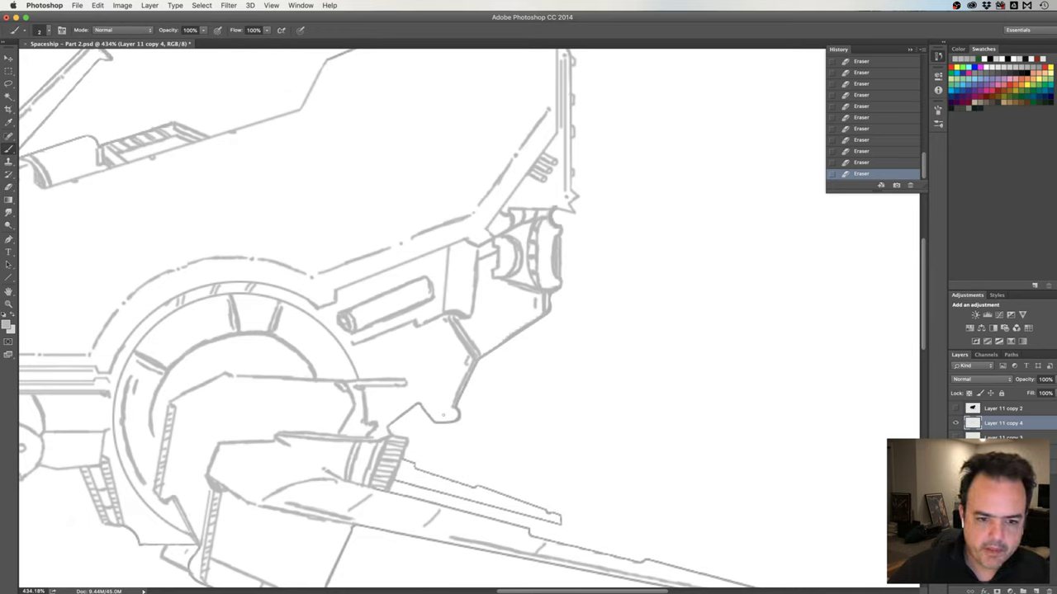
pyautogui.moveTo(442, 410)
pyautogui.mouseDown()
pyautogui.moveTo(446, 421)
pyautogui.moveTo(453, 414)
pyautogui.mouseUp()
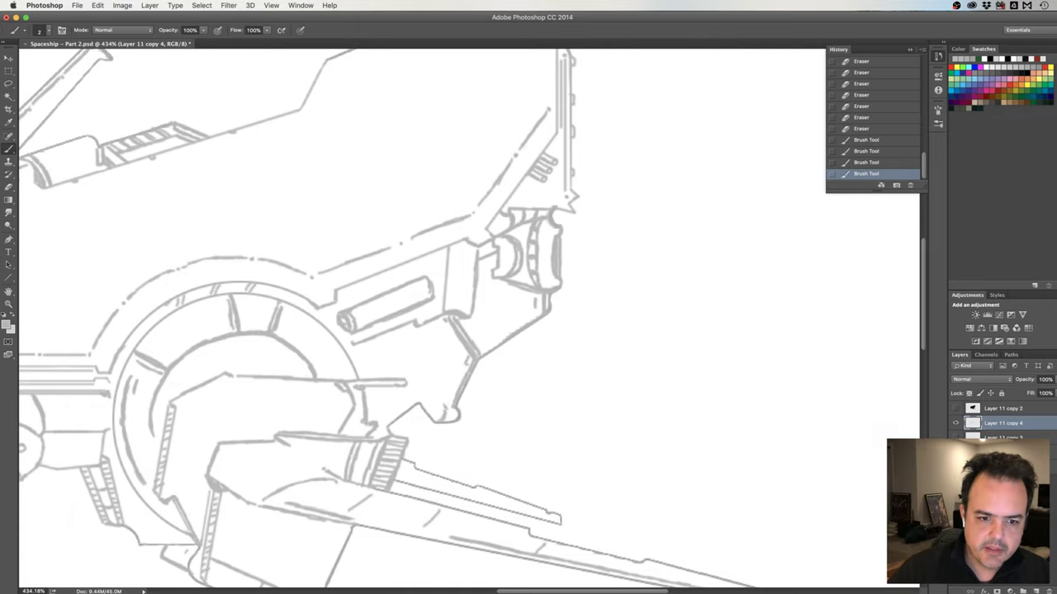
pyautogui.moveTo(442, 404); pyautogui.dragTo(451, 412)
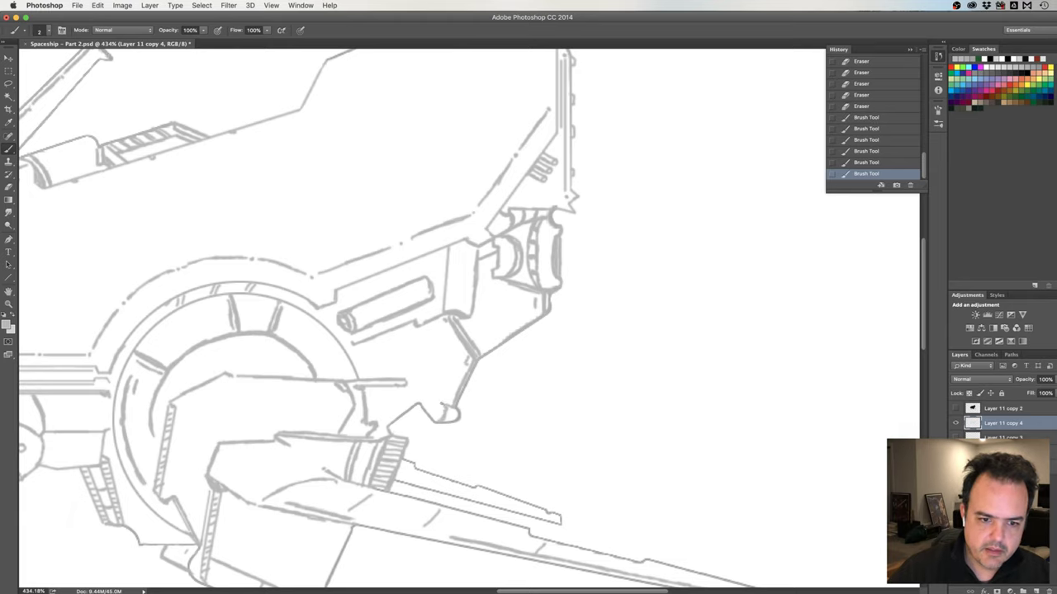
pyautogui.moveTo(444, 407); pyautogui.dragTo(450, 413)
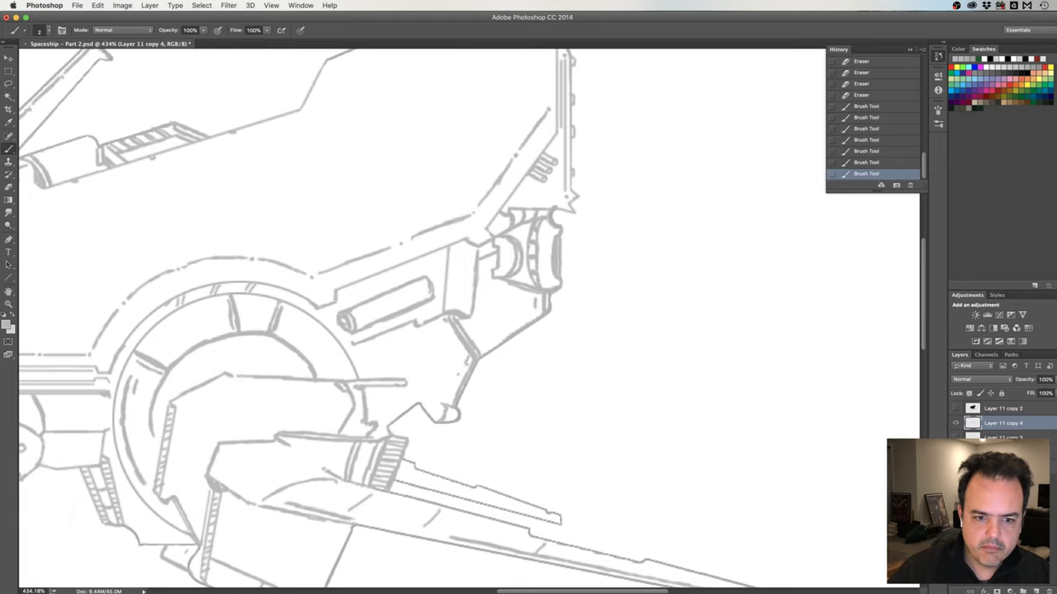
# Darken the lower hull panel's edge lines and flip the canvas horizontally
pyautogui.moveTo(459, 371); pyautogui.dragTo(445, 403)
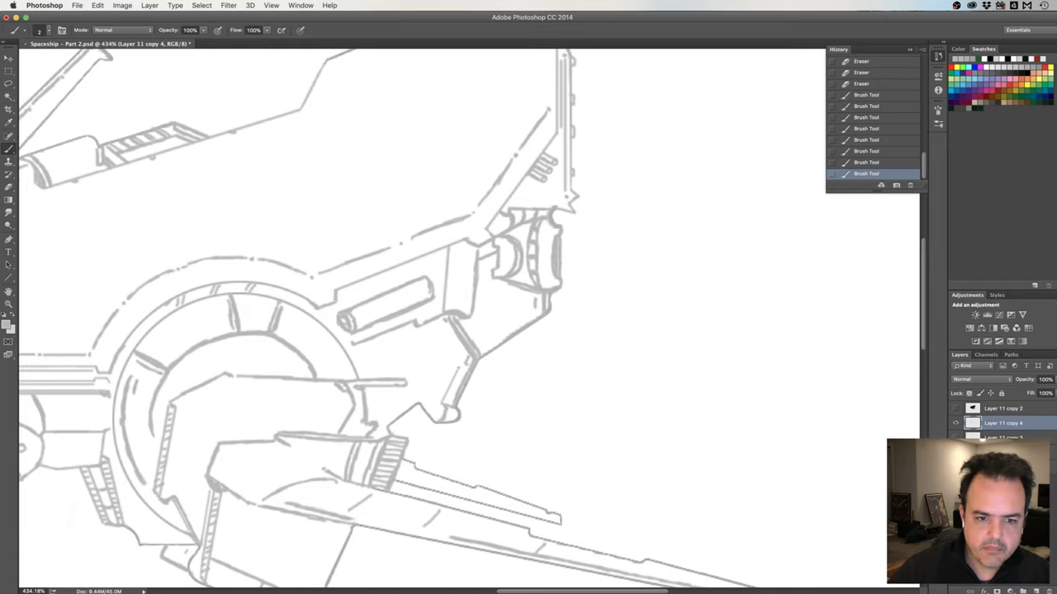
pyautogui.moveTo(469, 363); pyautogui.dragTo(460, 372)
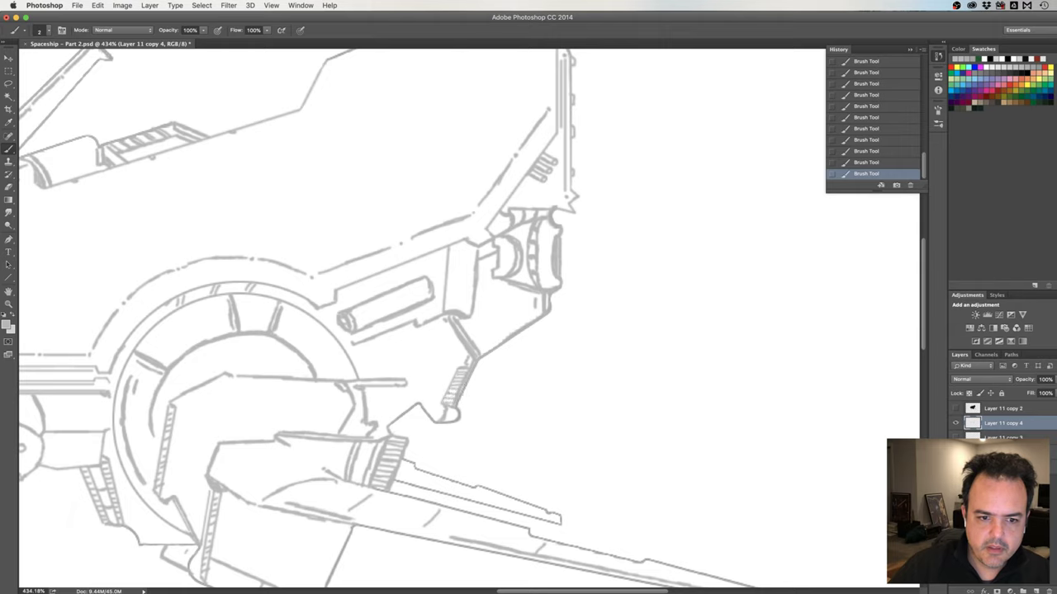
pyautogui.scroll(-3, 502, 366)
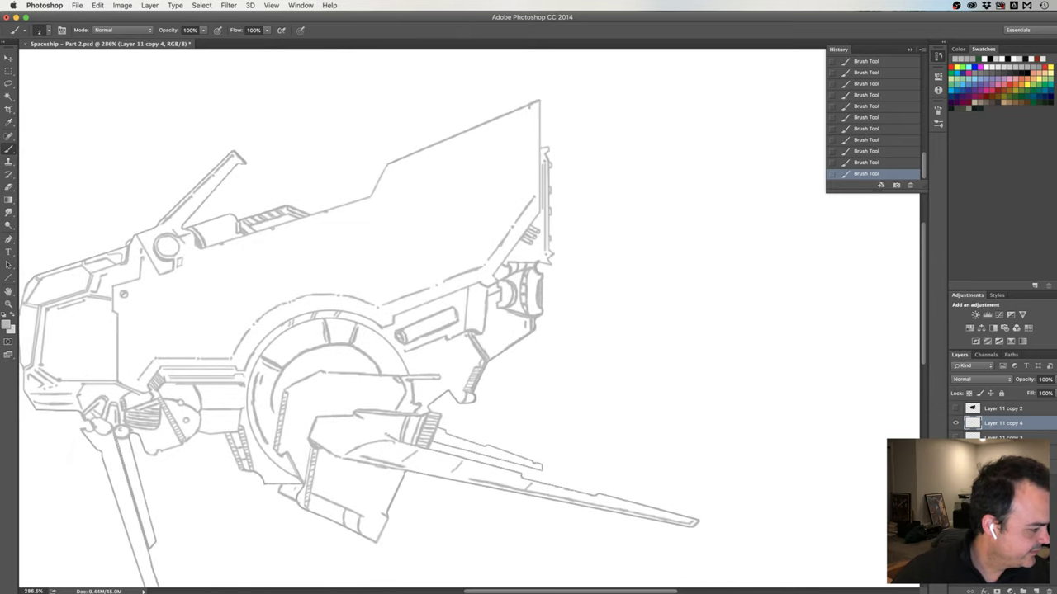
pyautogui.press('super+shift+h')
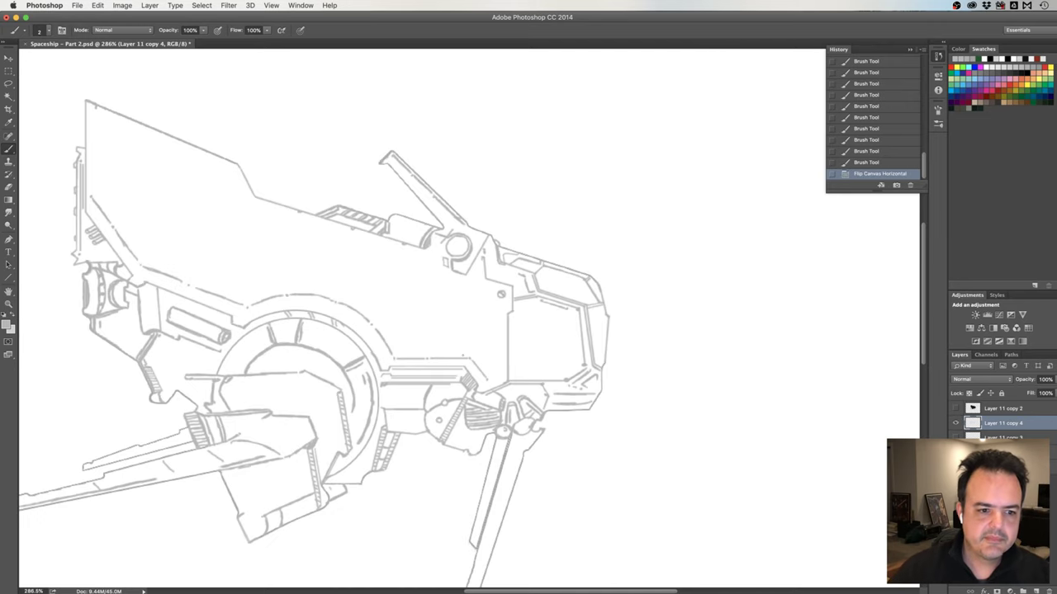
# Add straight detail lines along the long wing of the mirrored ship
pyautogui.moveTo(244, 352); pyautogui.dragTo(336, 307)
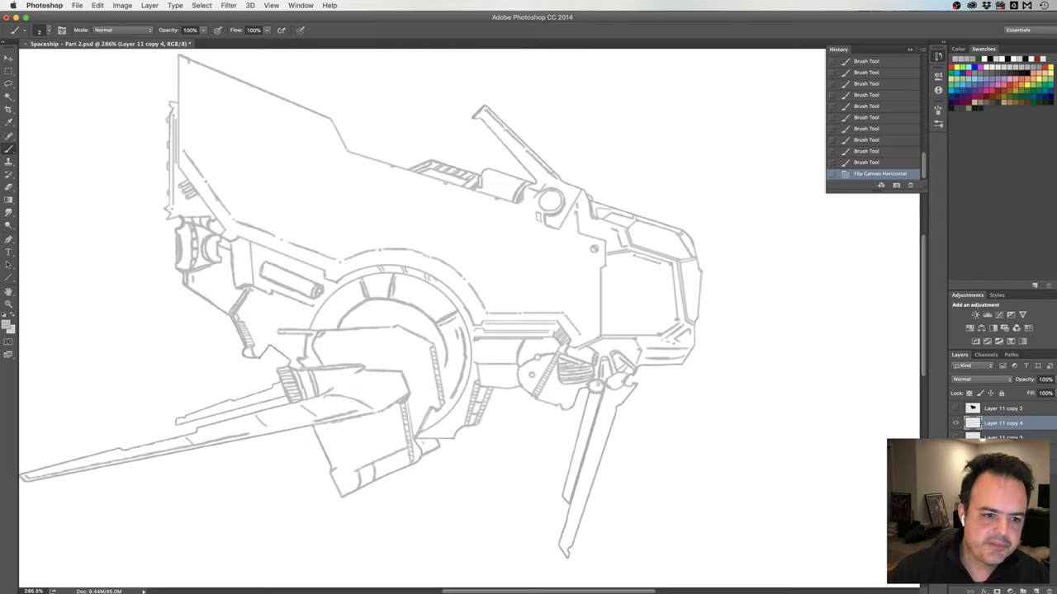
pyautogui.hotkey('ctrl', 'shift', 'z')
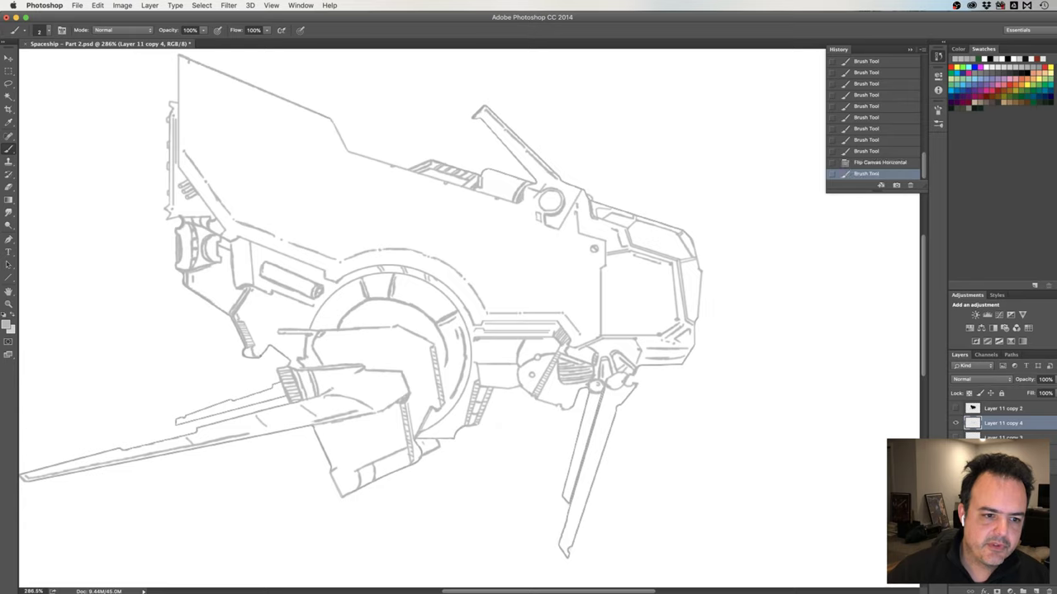
pyautogui.hotkey('ctrl', 'shift', 'z')
pyautogui.hotkey('ctrl', 'shift', 'z')
pyautogui.hotkey('ctrl', 'shift', 'z')
pyautogui.hotkey('ctrl', 'shift', 'z')
pyautogui.hotkey('ctrl', 'shift', 'z')
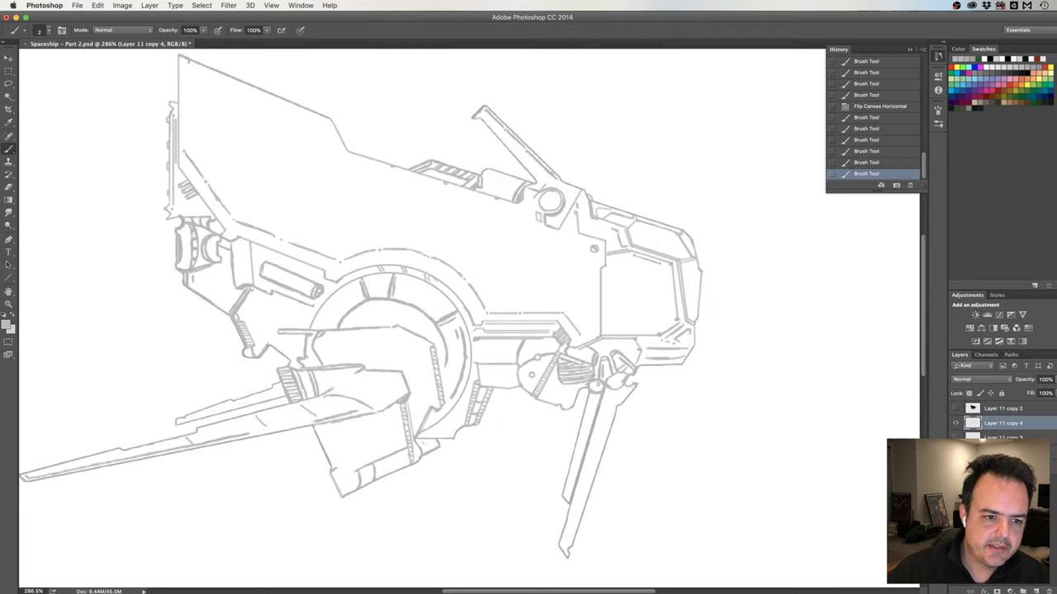
pyautogui.hotkey('ctrl', 'shift', 'z')
pyautogui.hotkey('ctrl', 'shift', 'z')
pyautogui.hotkey('ctrl', 'shift', 'z')
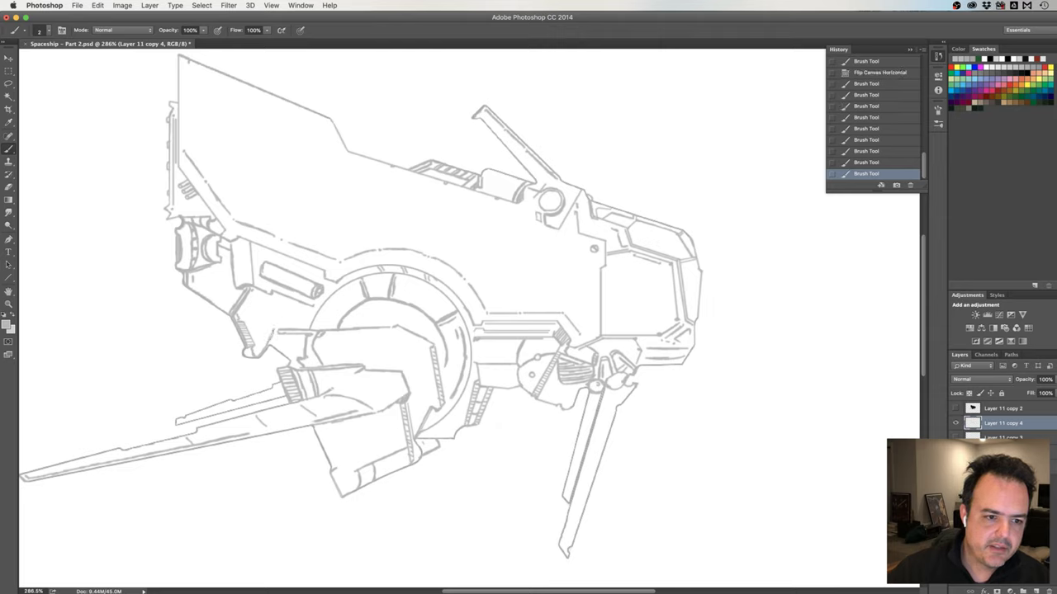
pyautogui.hotkey('ctrl', 'shift', 'z')
pyautogui.hotkey('ctrl', 'shift', 'z')
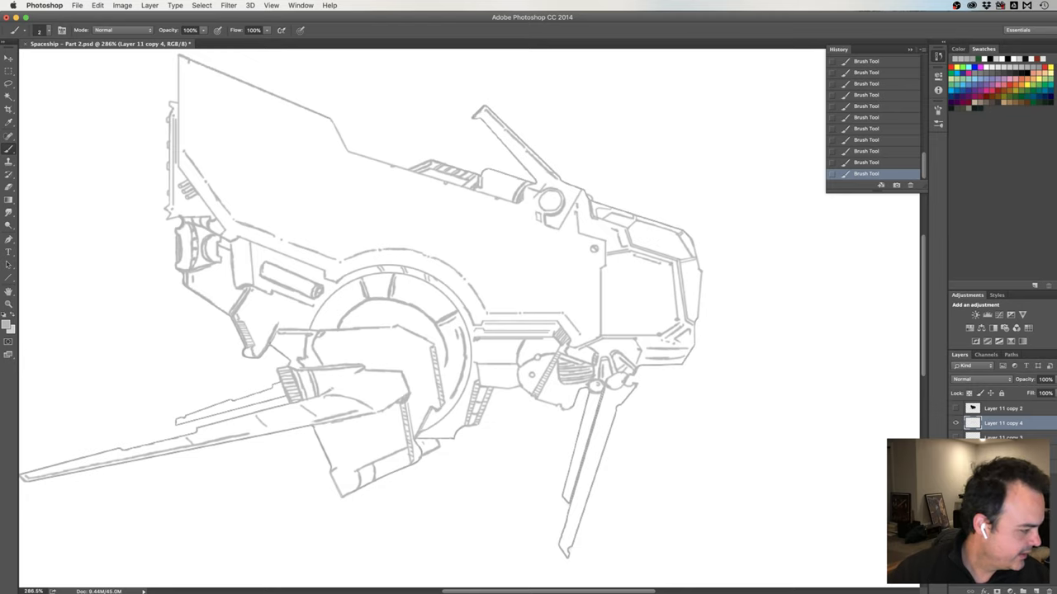
# Erase the stray marks near the wing root where it meets the engine
pyautogui.press('e')
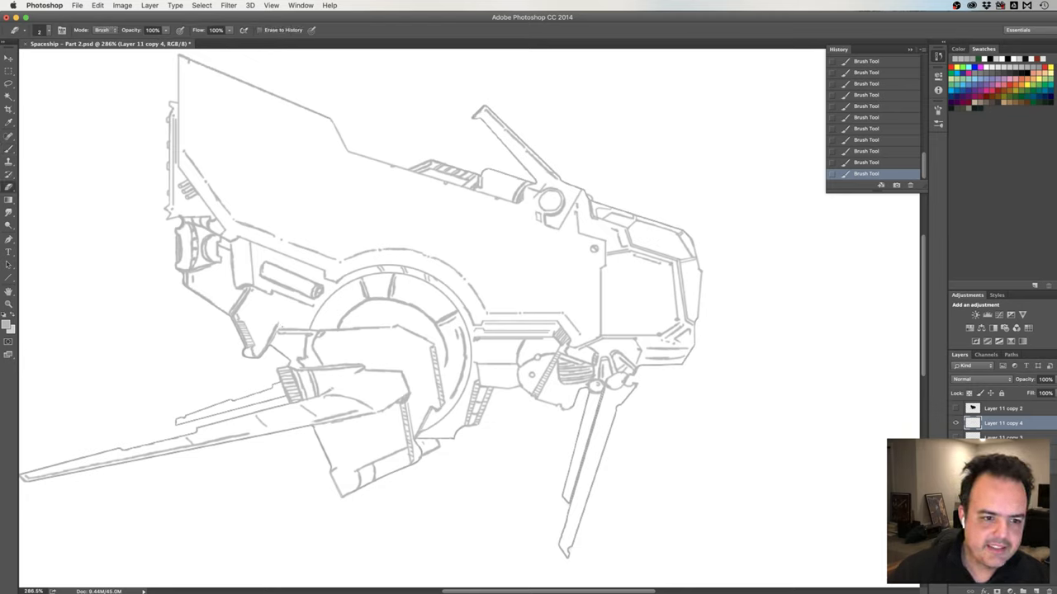
pyautogui.click(279, 328)
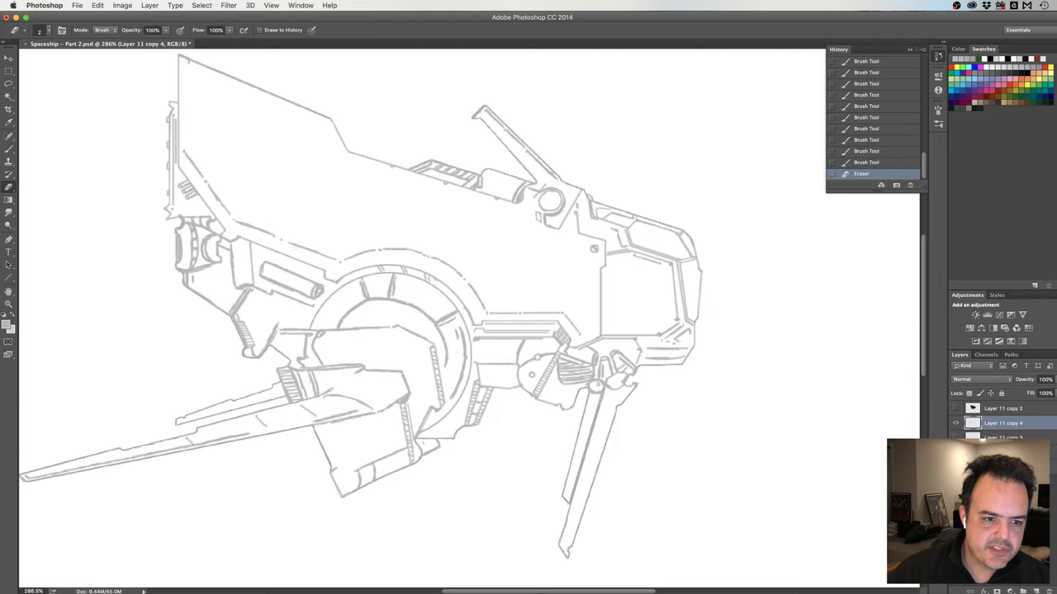
pyautogui.click(275, 330)
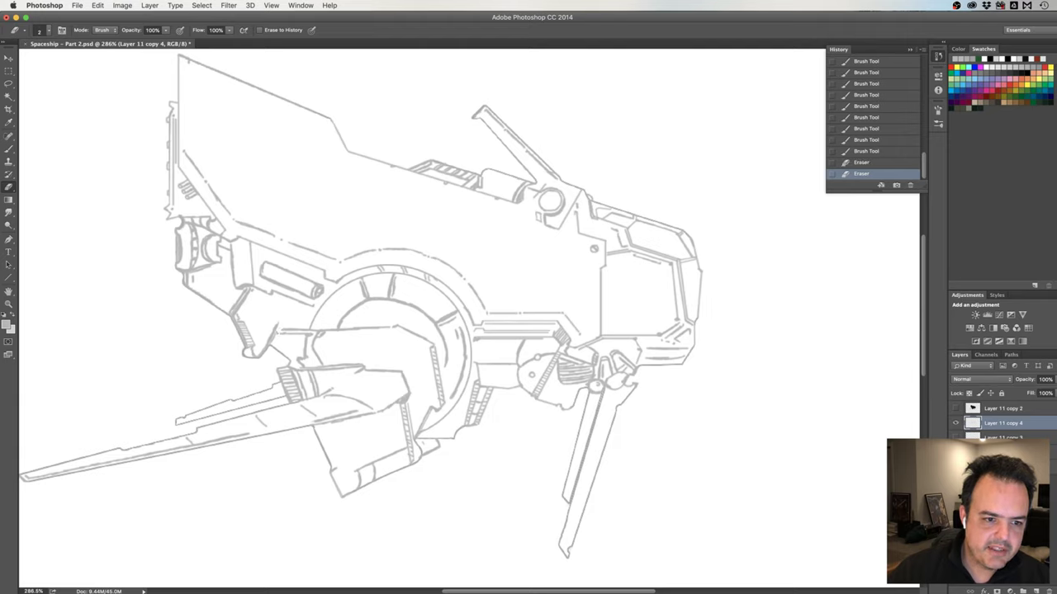
pyautogui.click(278, 330)
pyautogui.click(279, 327)
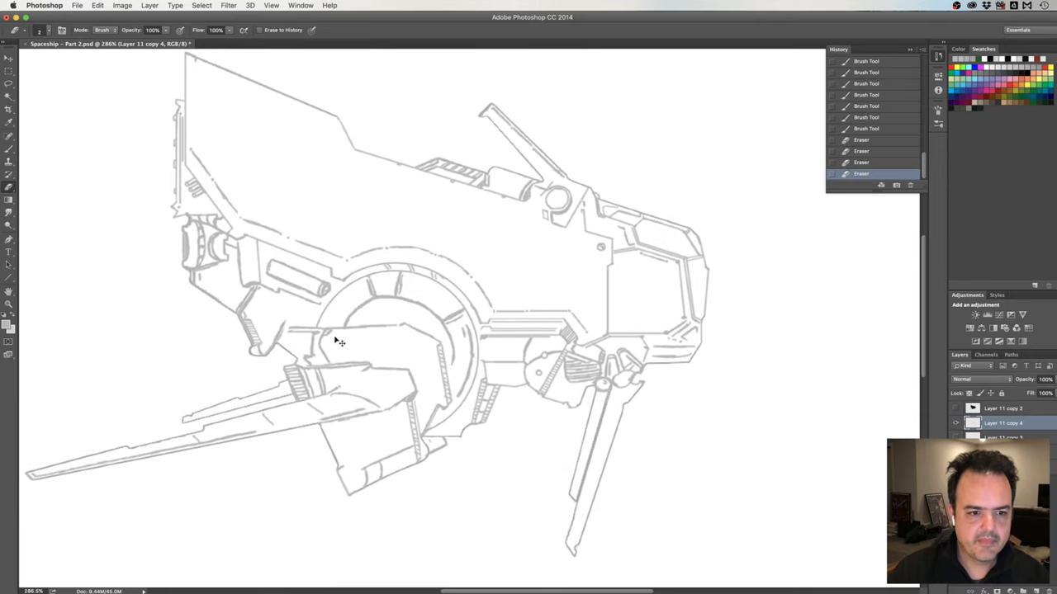
pyautogui.keyDown('super'); pyautogui.click(340, 334); pyautogui.keyUp('super')
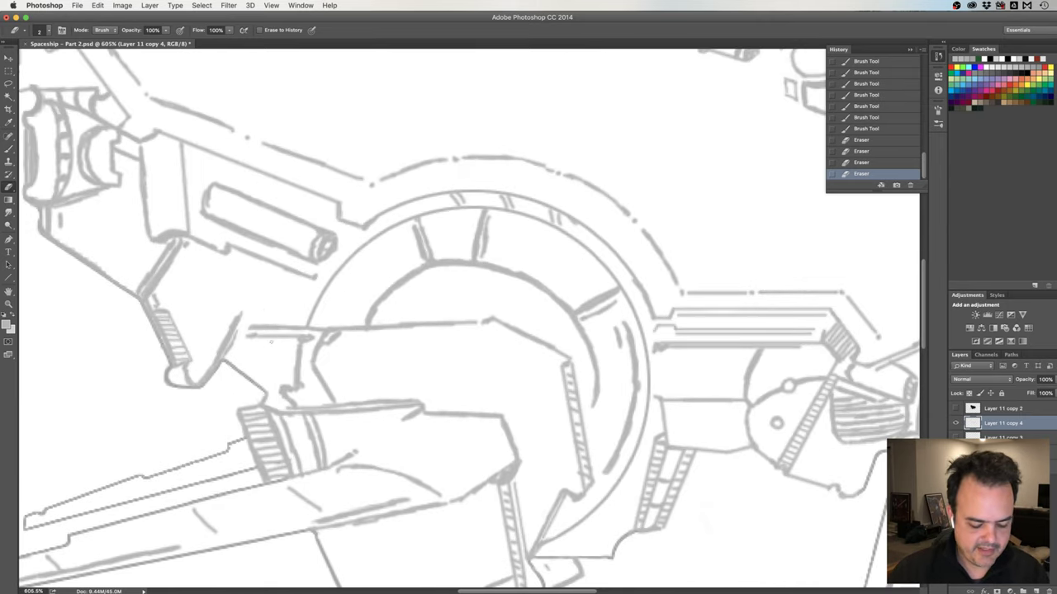
# Add a short stroke at the line's left end and erase its stray tip
pyautogui.press('b')
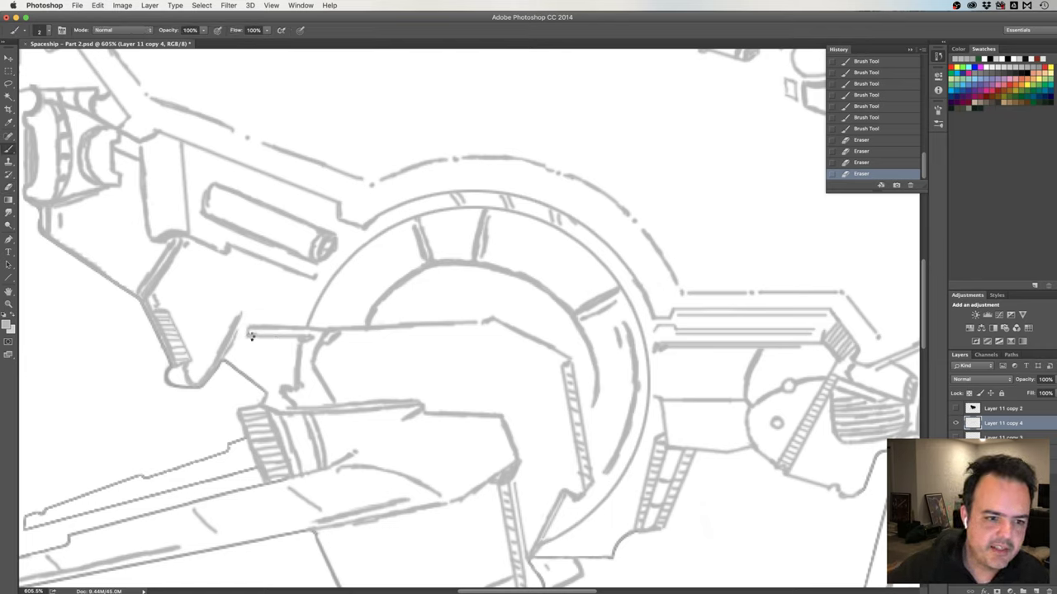
pyautogui.click(247, 333)
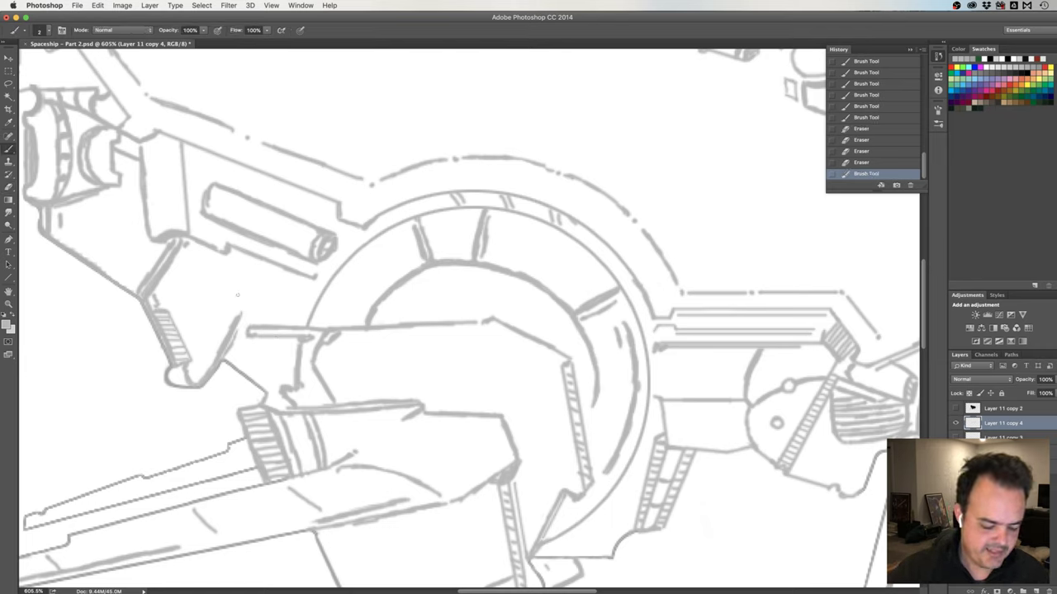
pyautogui.press('e')
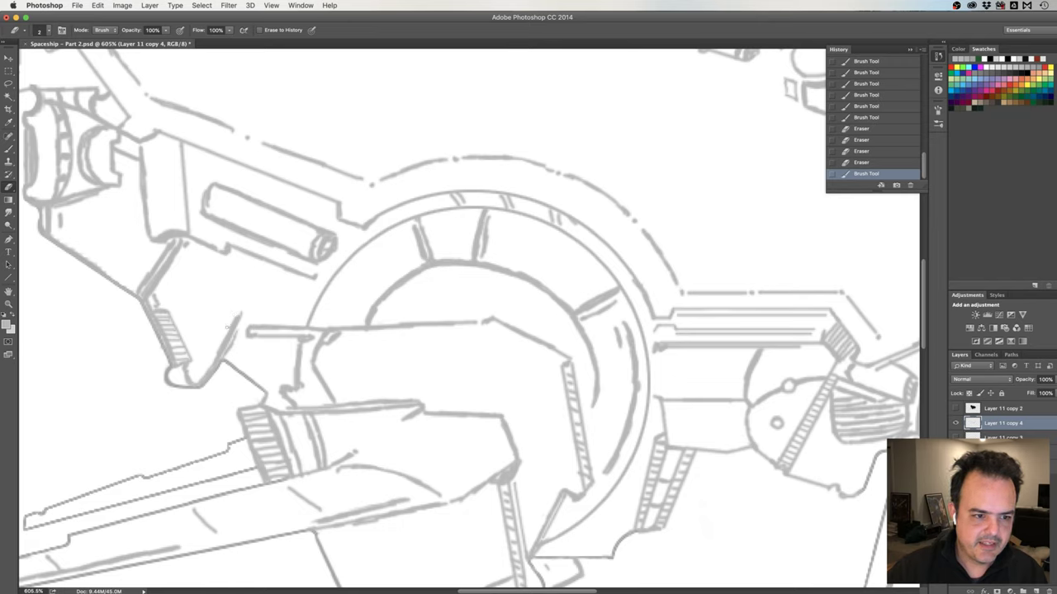
pyautogui.click(229, 326)
pyautogui.click(231, 323)
pyautogui.click(236, 318)
pyautogui.click(238, 313)
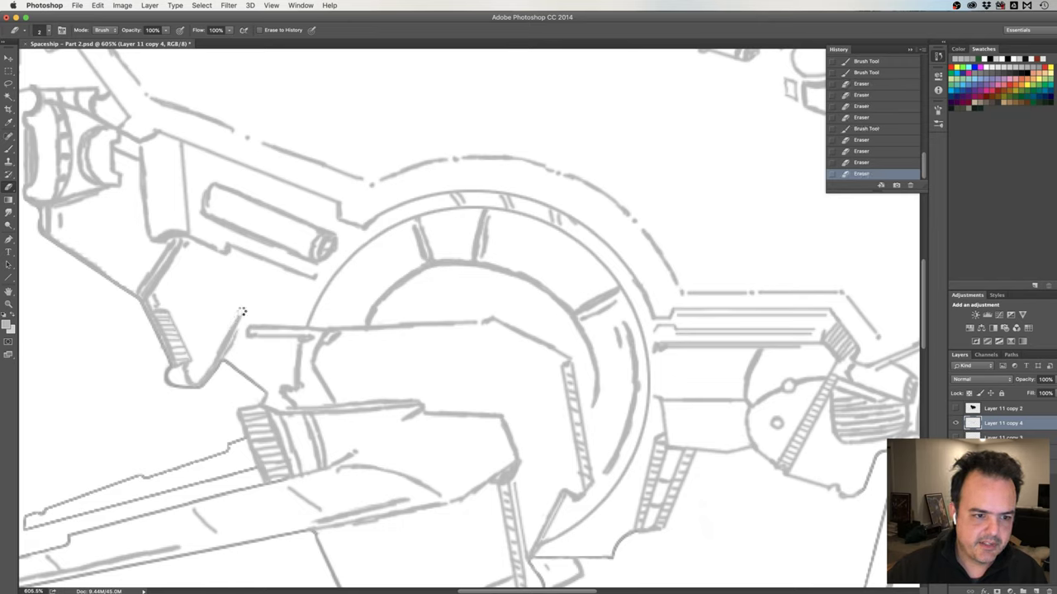
pyautogui.click(242, 311)
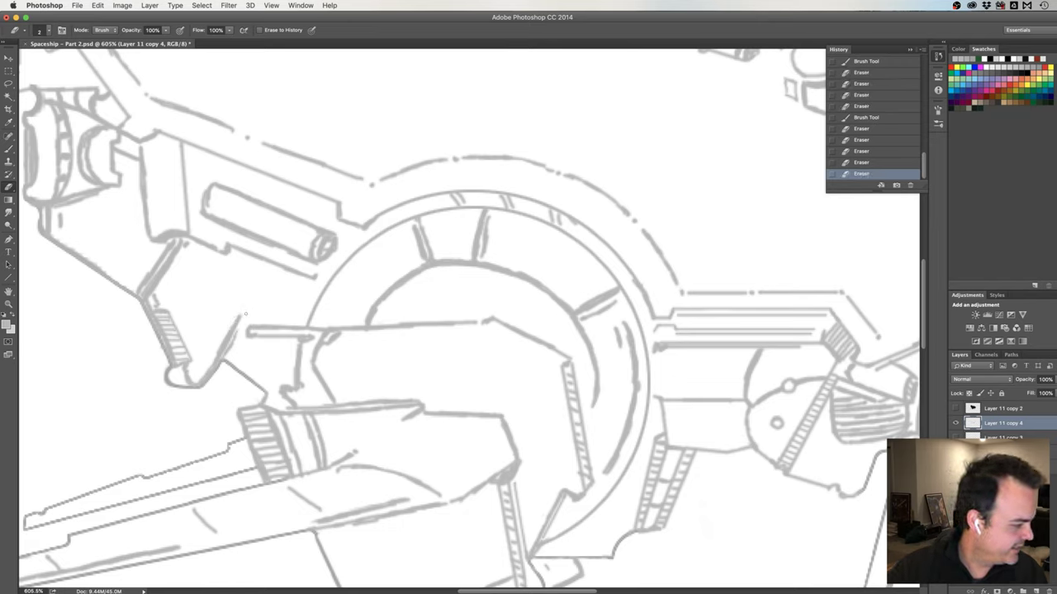
# Rebuild the joint line beside the hatched strut, extending it down to the strut
pyautogui.press('b')
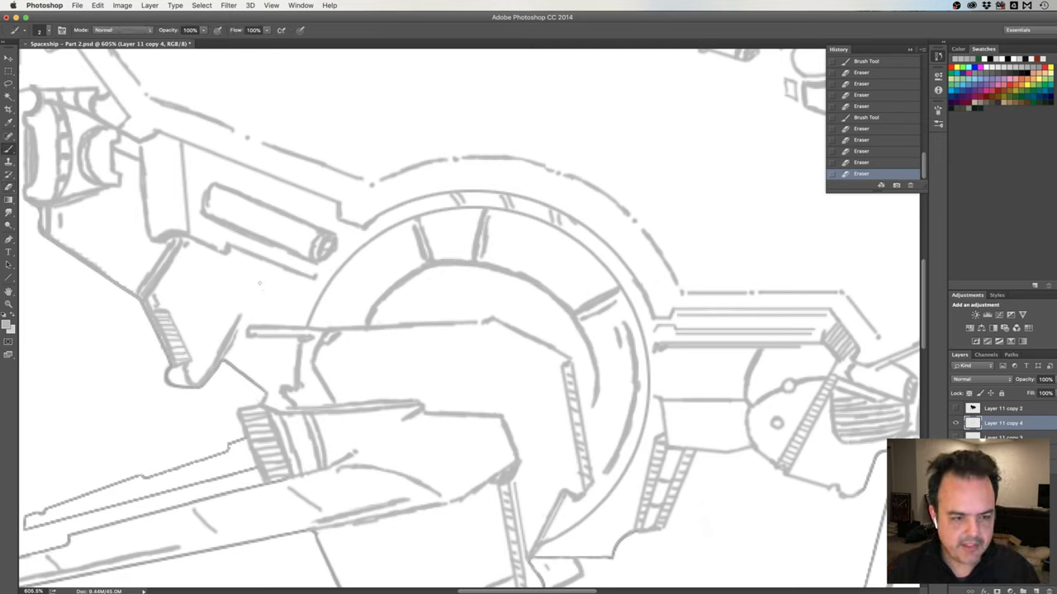
pyautogui.click(245, 305)
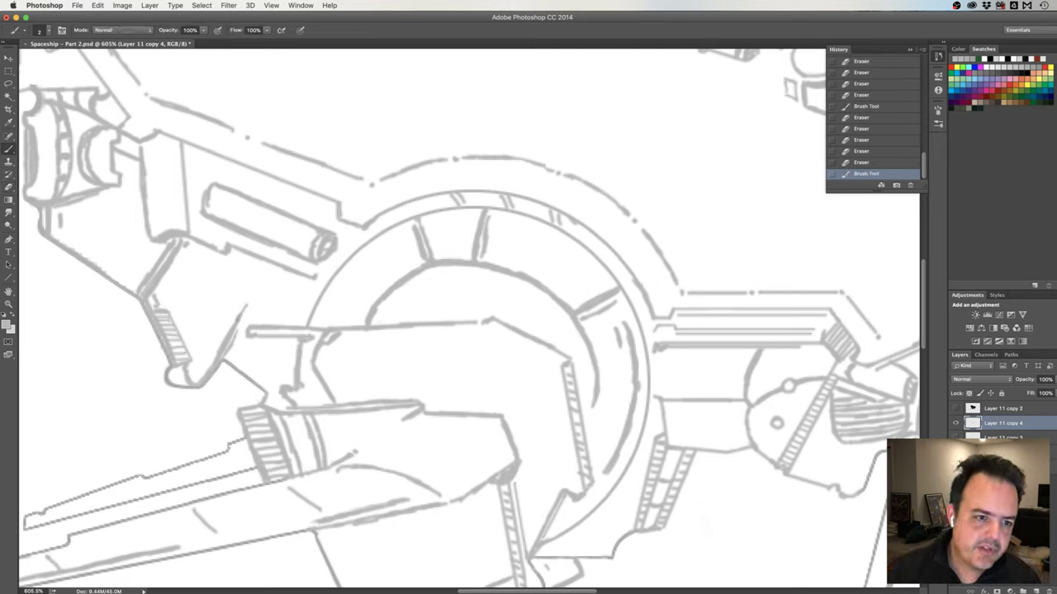
pyautogui.click(247, 302)
pyautogui.click(250, 297)
pyautogui.click(251, 293)
pyautogui.click(252, 293)
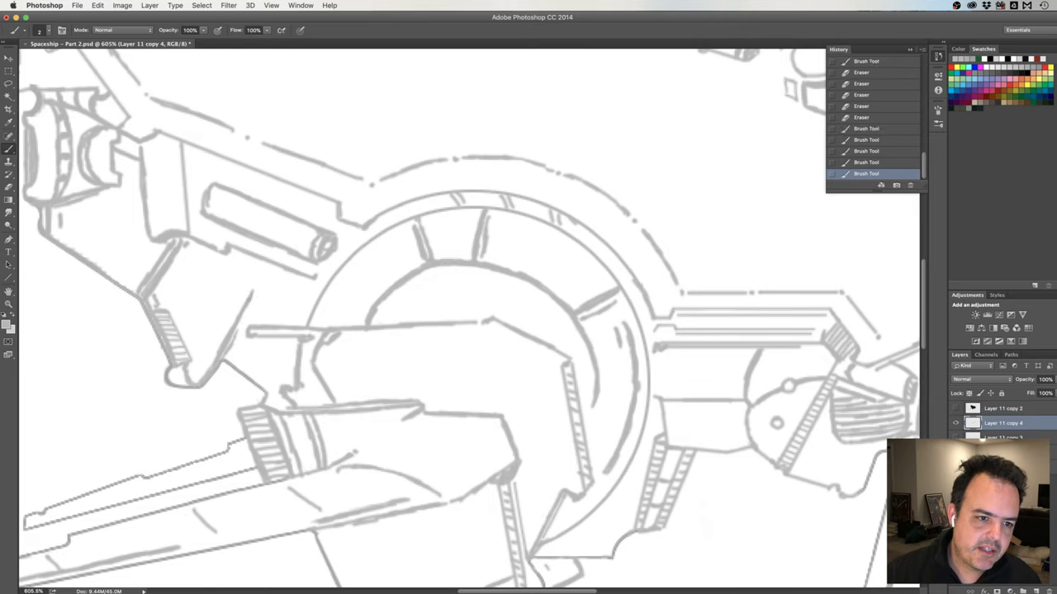
pyautogui.click(249, 301)
pyautogui.click(247, 306)
pyautogui.click(254, 290)
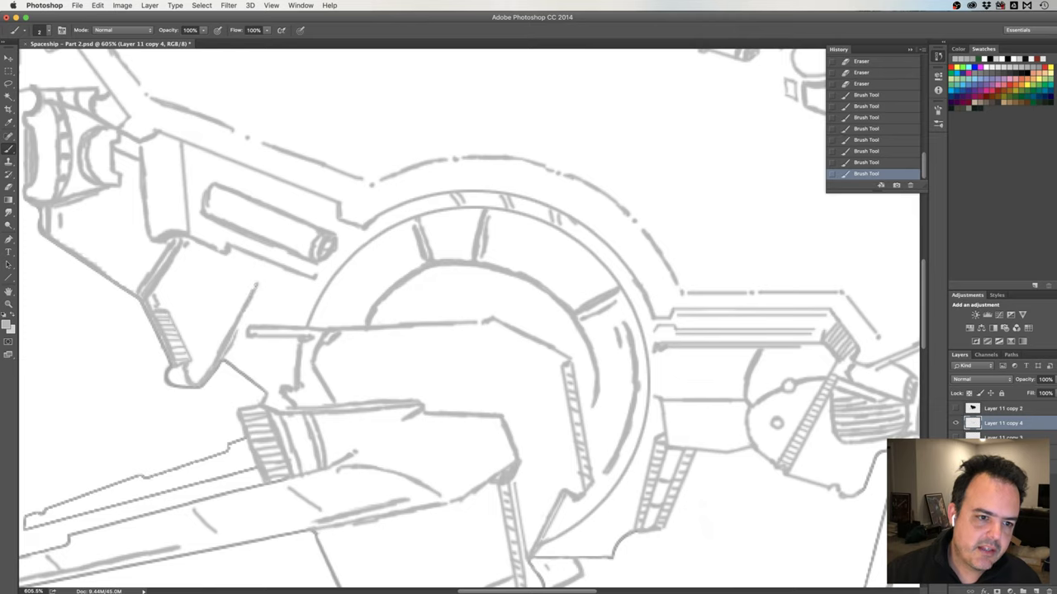
pyautogui.click(251, 301)
pyautogui.click(249, 311)
pyautogui.click(246, 322)
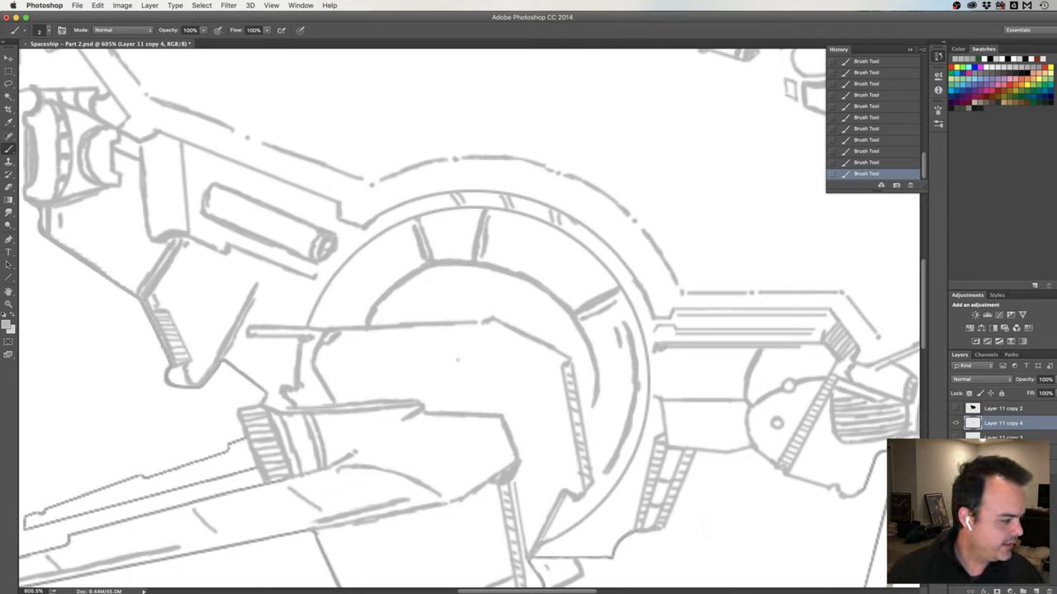
# Draw a vertical facet edge and a diagonal edge across the central angular block
pyautogui.moveTo(480, 328); pyautogui.dragTo(465, 400)
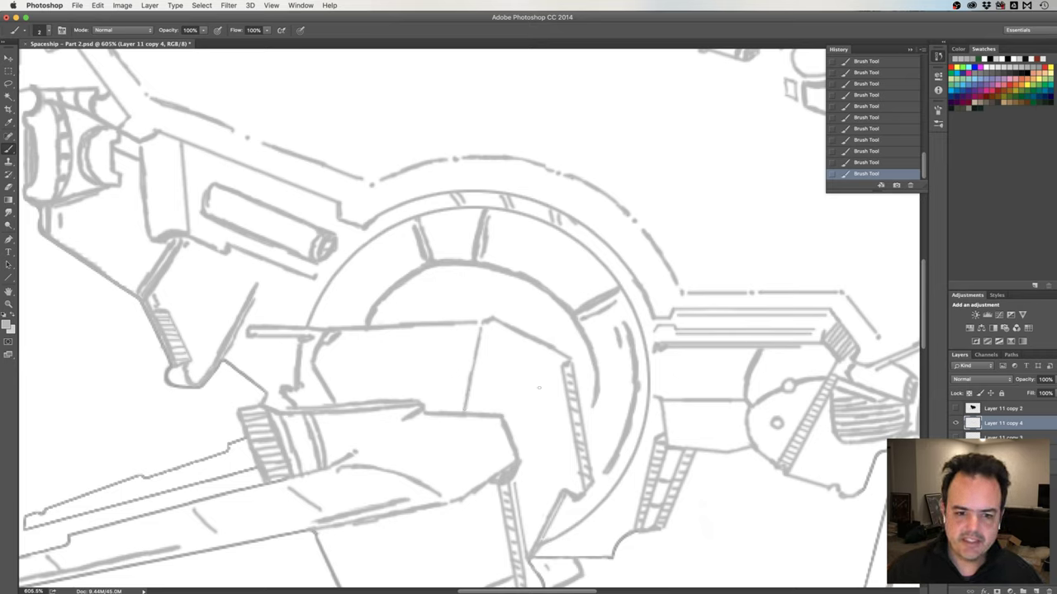
pyautogui.moveTo(504, 414); pyautogui.dragTo(558, 371)
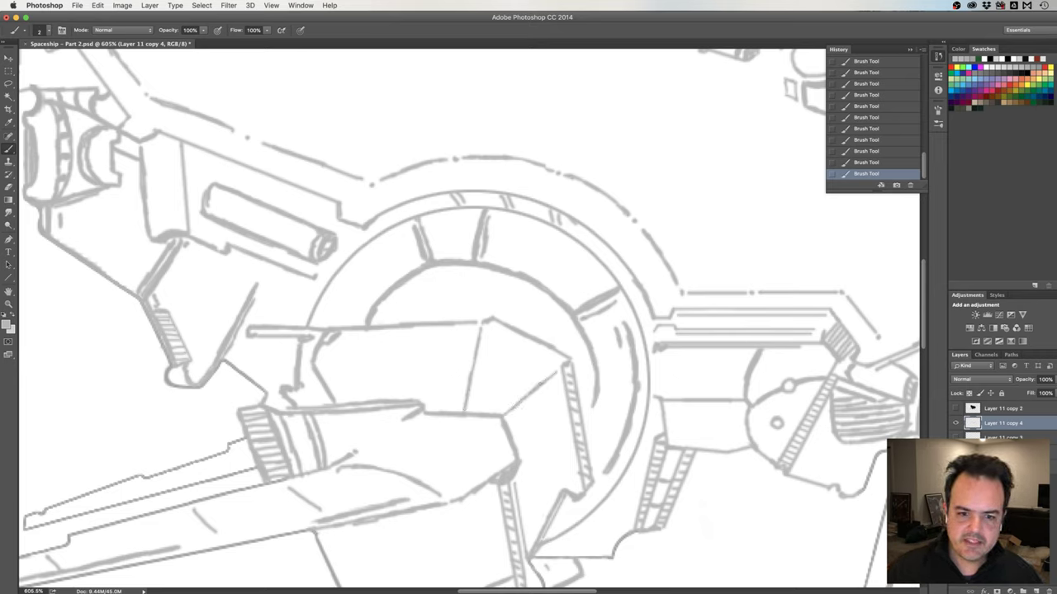
pyautogui.moveTo(513, 415); pyautogui.dragTo(552, 383)
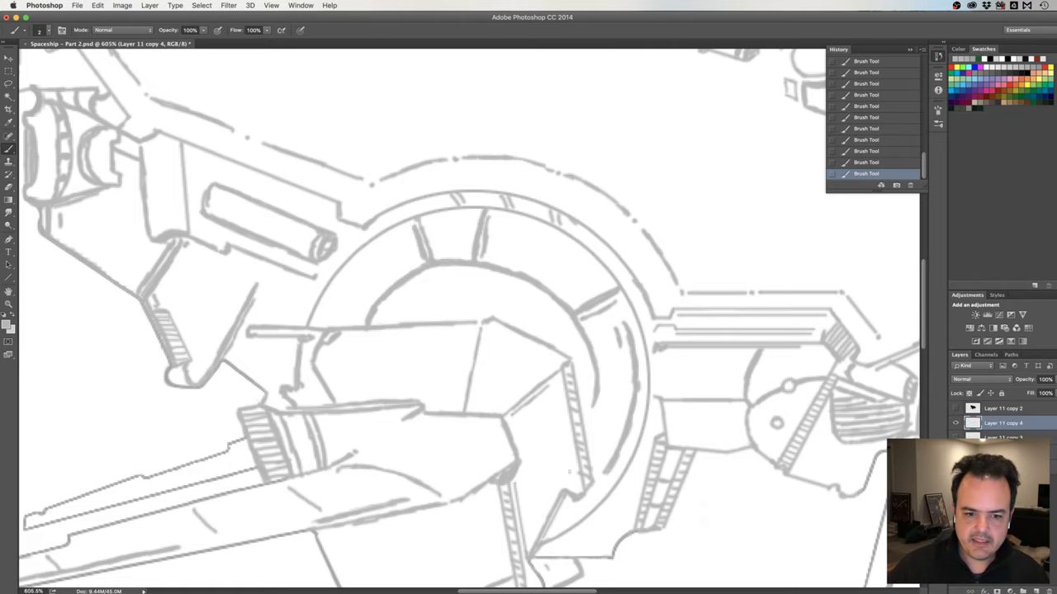
pyautogui.moveTo(566, 447); pyautogui.dragTo(578, 437)
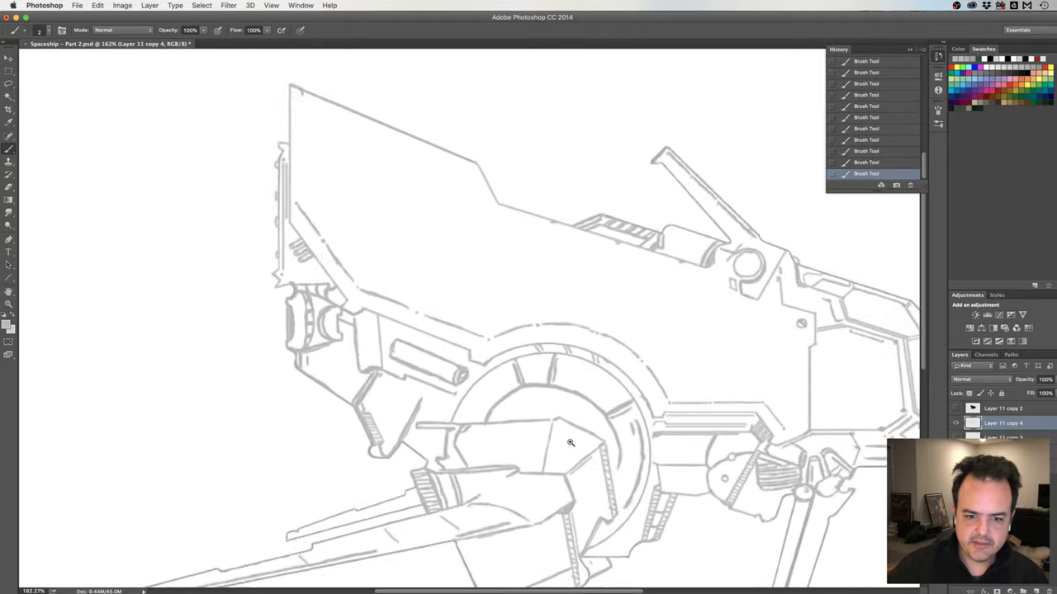
# Add a short line atop the lower hatched strut where it meets the central block
pyautogui.moveTo(683, 486); pyautogui.dragTo(522, 404)
pyautogui.scroll(5, 521, 404)
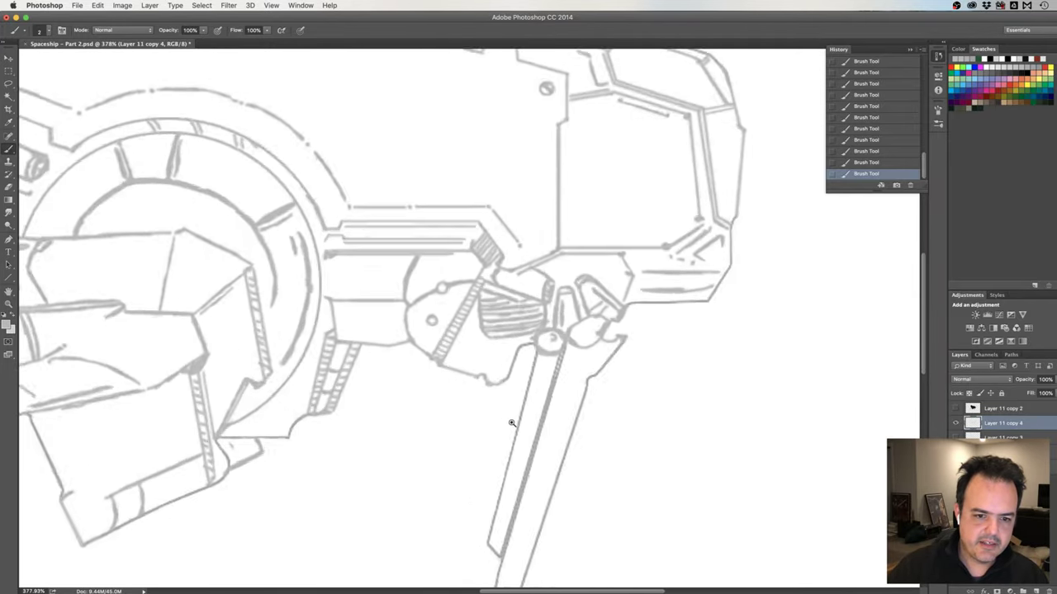
pyautogui.moveTo(392, 426); pyautogui.dragTo(515, 443)
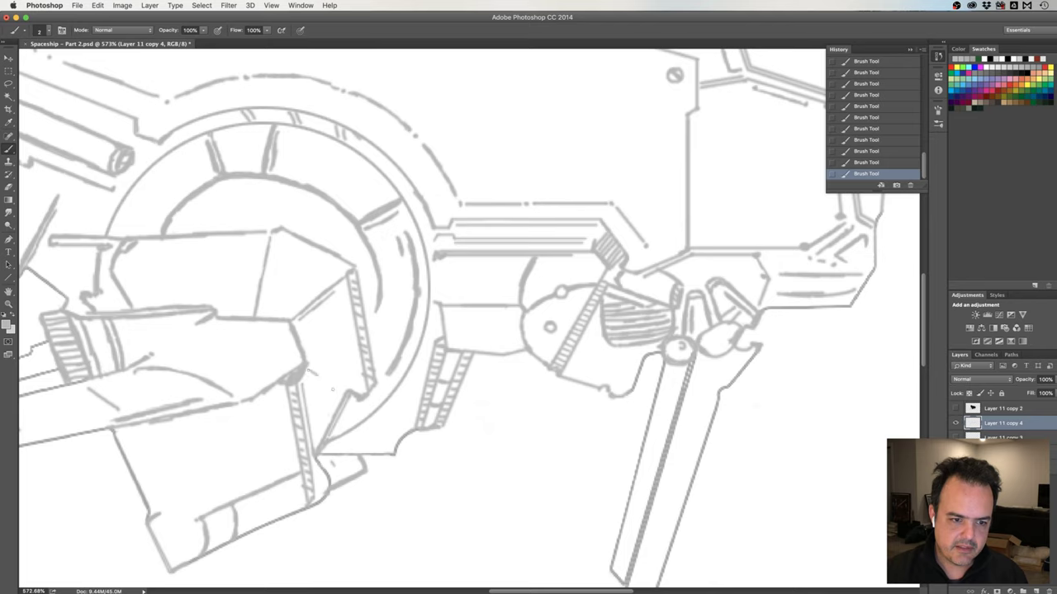
pyautogui.moveTo(326, 380); pyautogui.dragTo(334, 381)
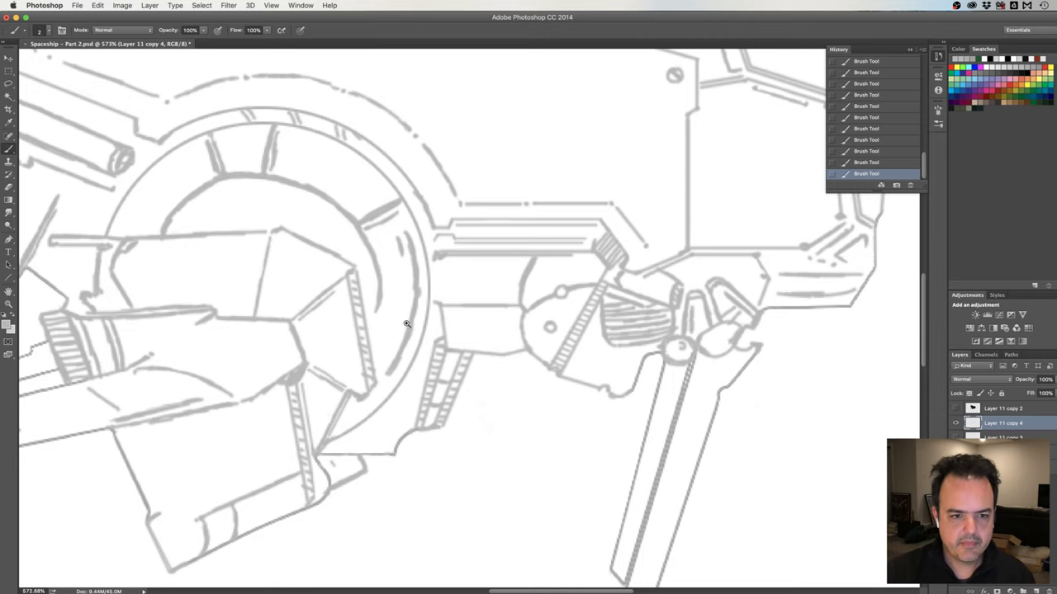
# Zoom out and recentre to view the whole spaceship
pyautogui.scroll(-3, 339, 354)
pyautogui.moveTo(429, 397); pyautogui.dragTo(404, 323)
pyautogui.scroll(-2, 446, 351)
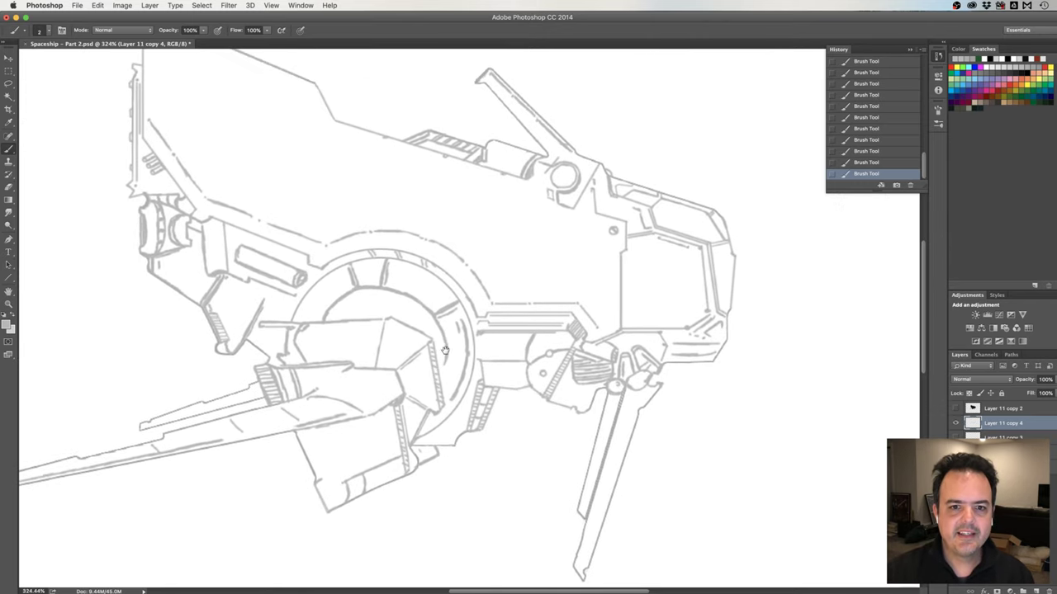
pyautogui.scroll(-2, 448, 350)
pyautogui.scroll(4, 448, 356)
pyautogui.scroll(-1, 449, 357)
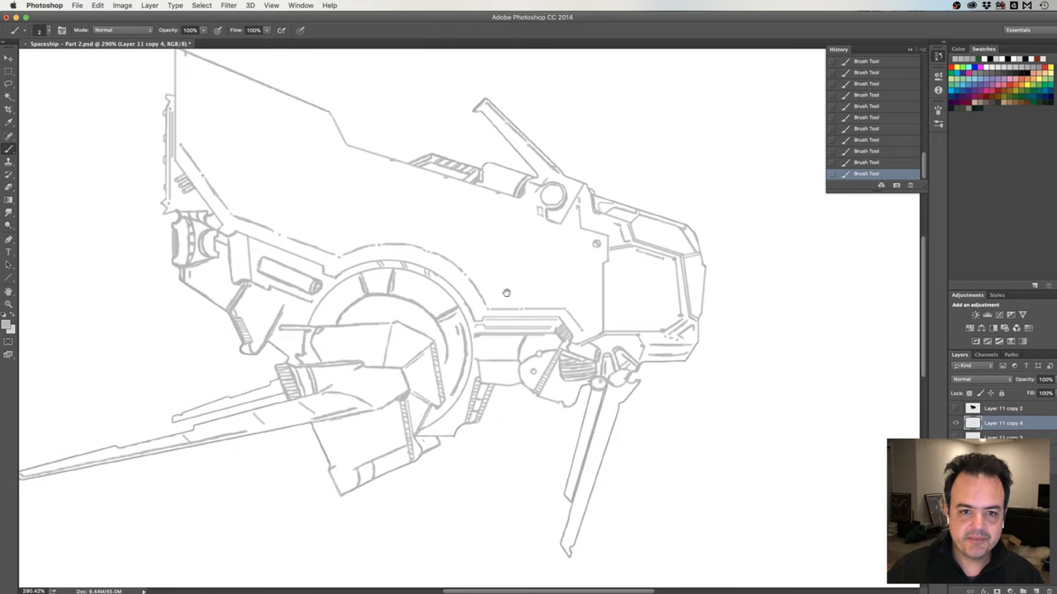
pyautogui.moveTo(493, 280); pyautogui.dragTo(498, 302)
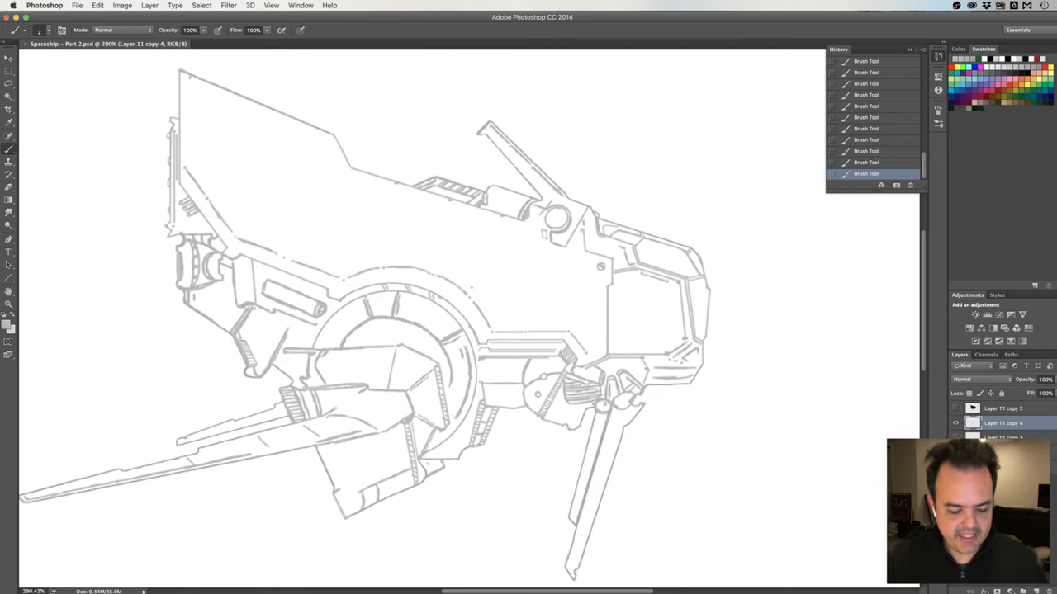
# Mirror the spaceship canvas horizontally, then bring the OBS window forward
pyautogui.press('h')
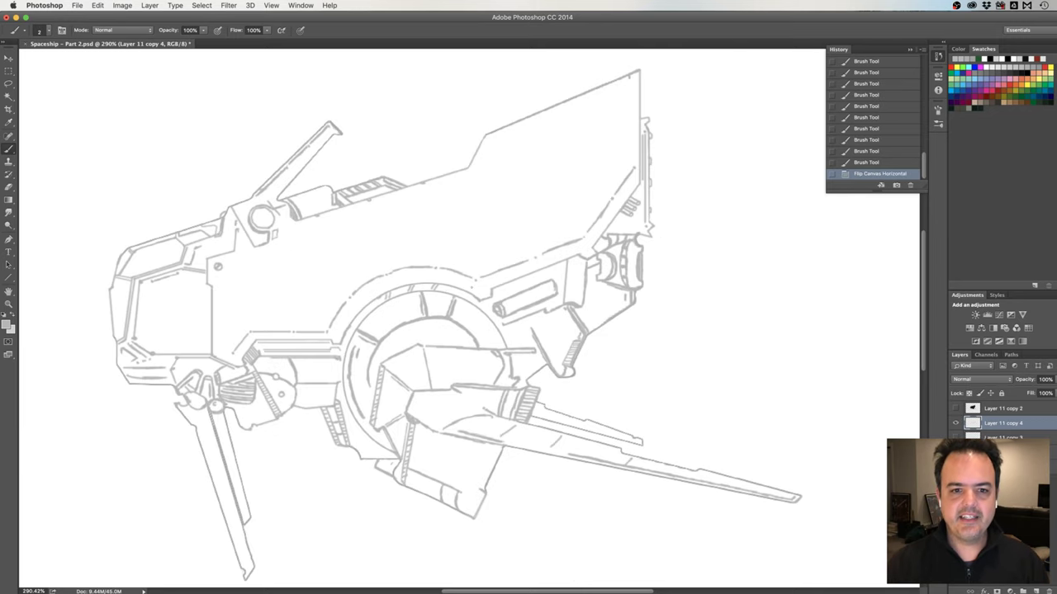
pyautogui.moveTo(483, 310); pyautogui.dragTo(502, 304)
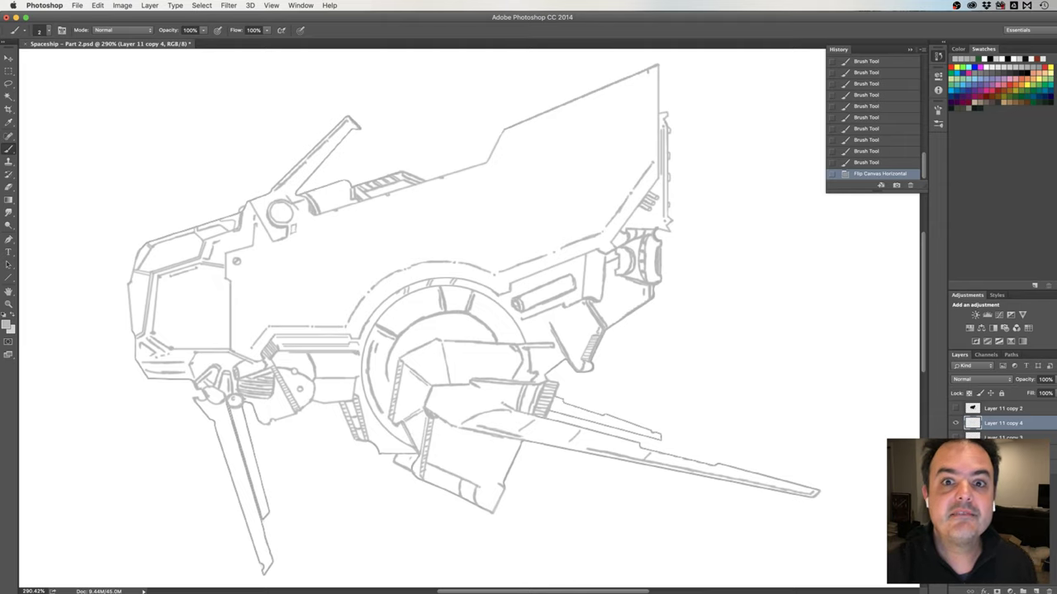
pyautogui.press('super+Tab')
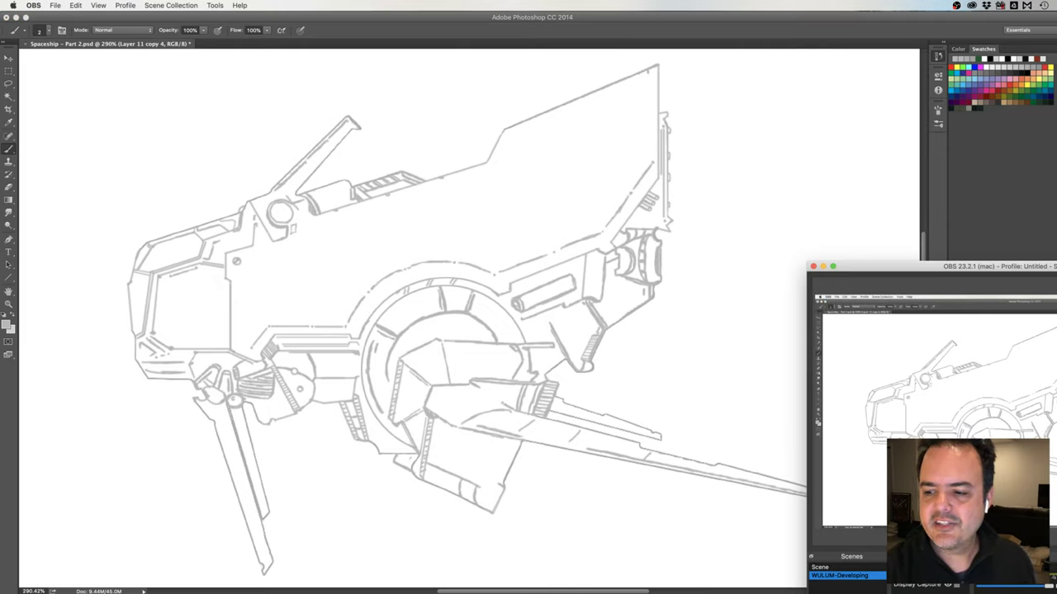